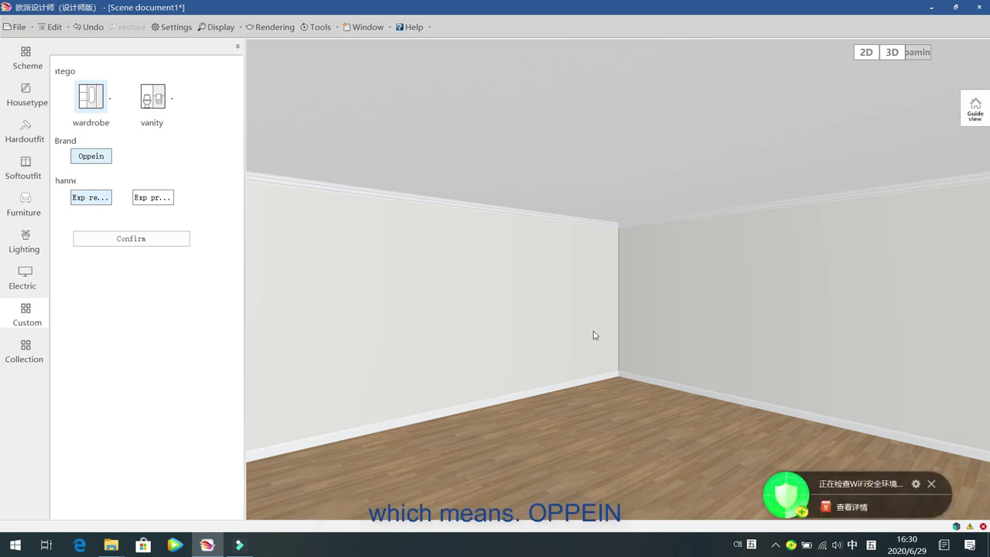
# Load the Oppein wardrobe library for the overseas retail channel and show its basic cabinet category.
pyautogui.click(931, 484)
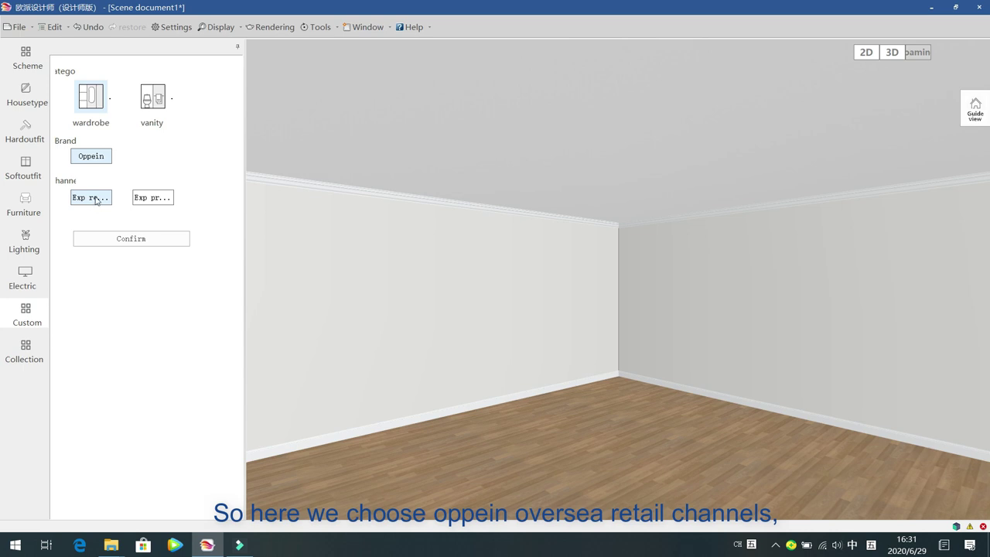
pyautogui.click(132, 238)
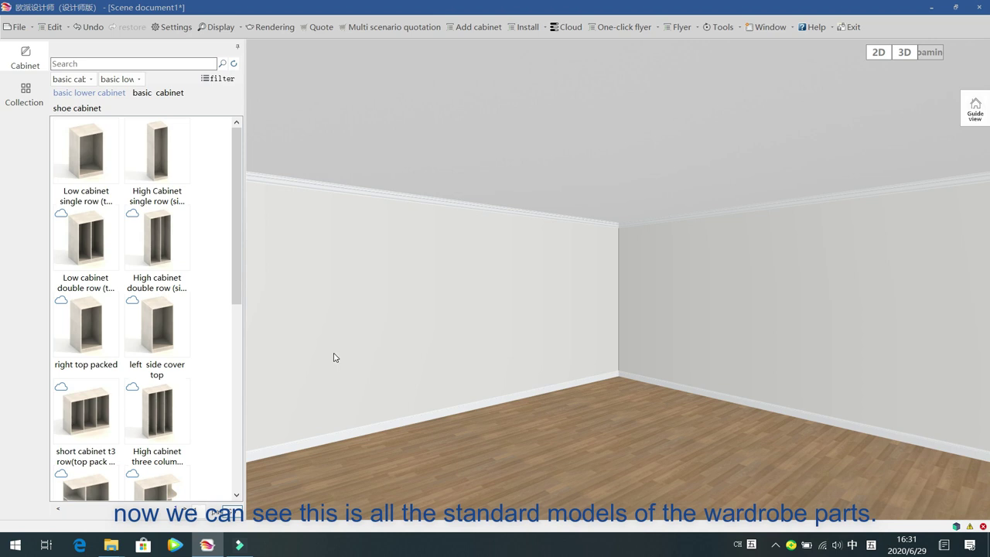
pyautogui.click(92, 80)
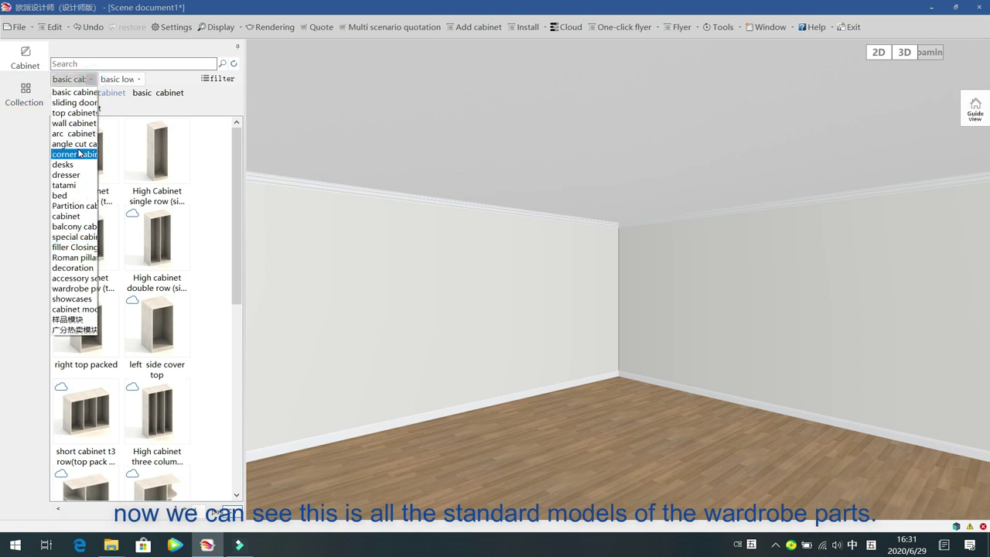
pyautogui.click(421, 386)
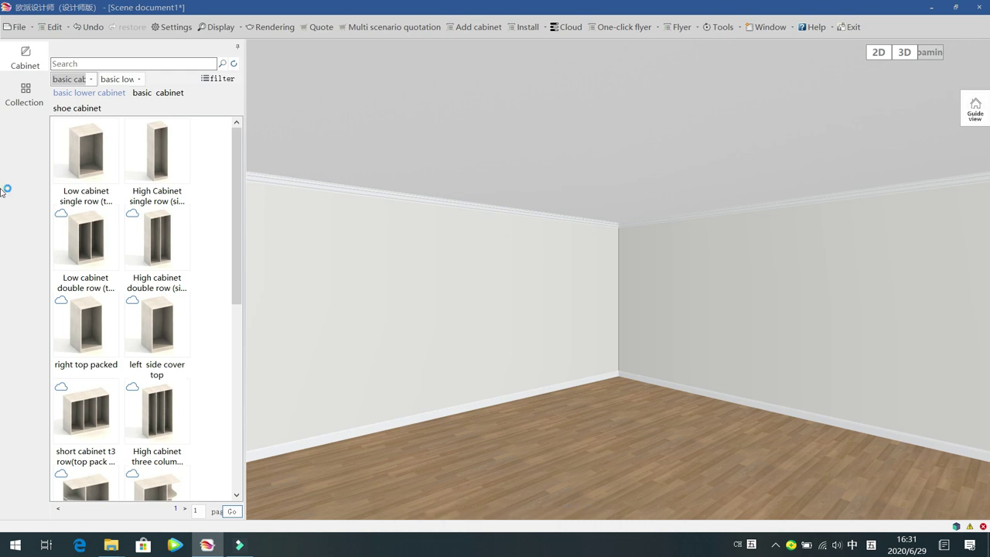
pyautogui.click(71, 79)
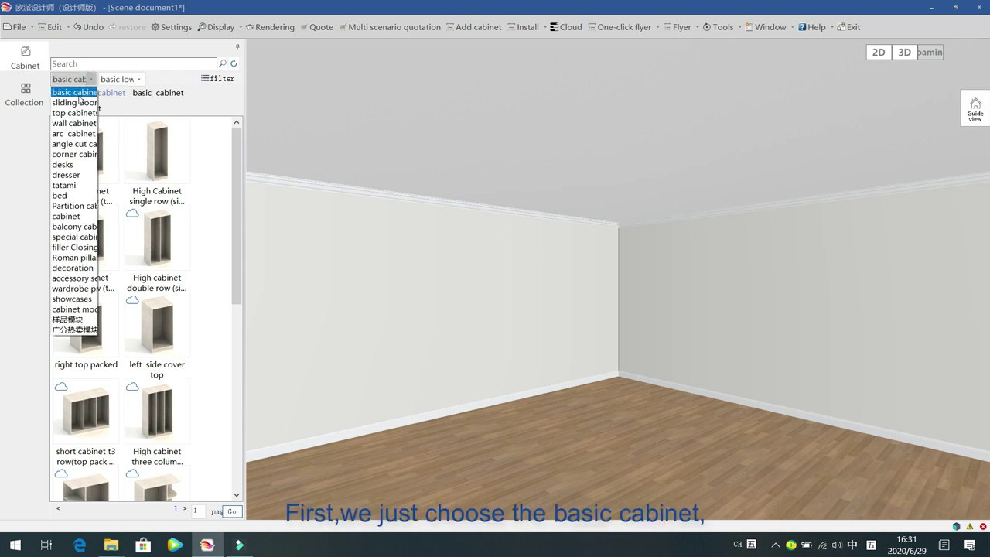
pyautogui.click(80, 97)
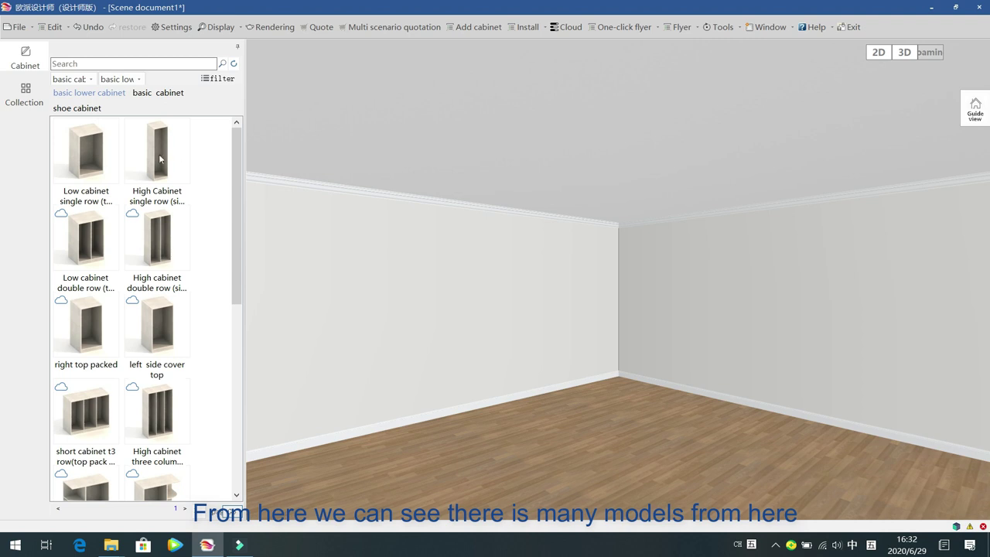
# Place a single-row low cabinet and a single-row high cabinet side by side against the room's left wall.
pyautogui.moveTo(149, 188)
pyautogui.click(93, 154)
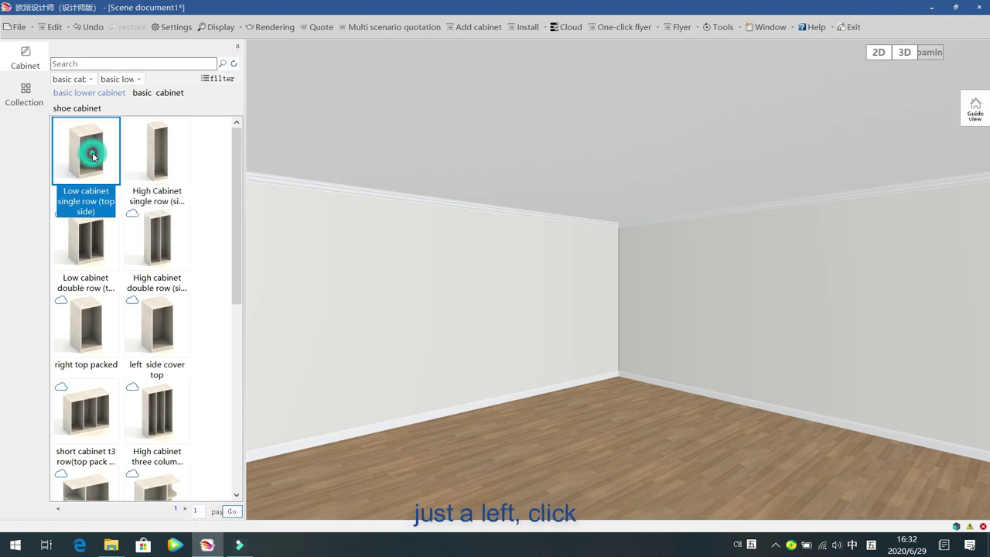
pyautogui.moveTo(93, 157); pyautogui.dragTo(442, 387)
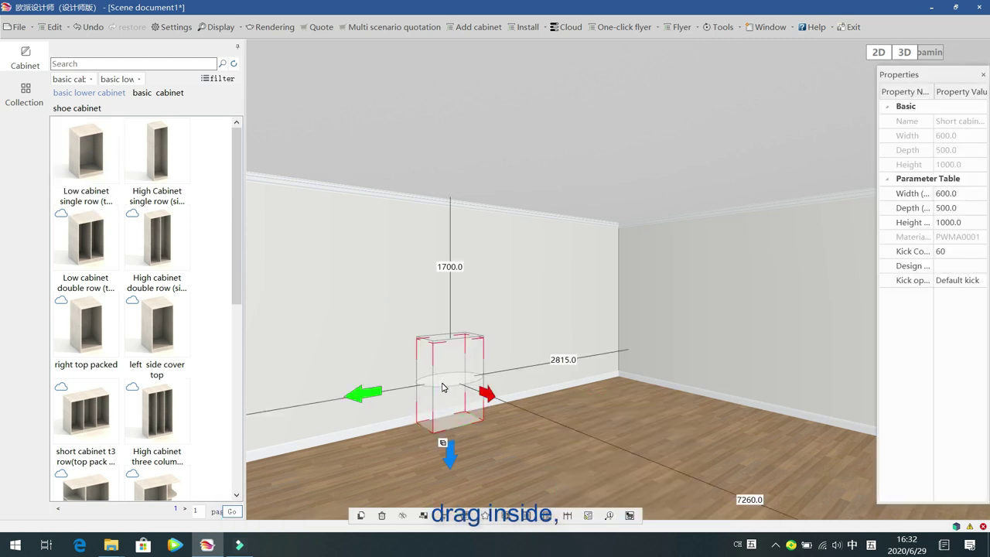
pyautogui.click(161, 155)
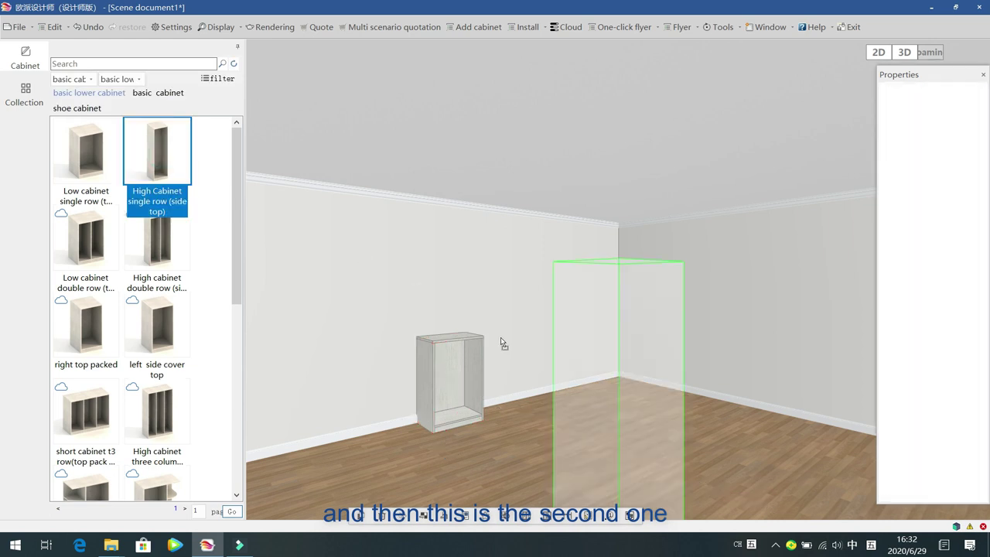
pyautogui.click(546, 370)
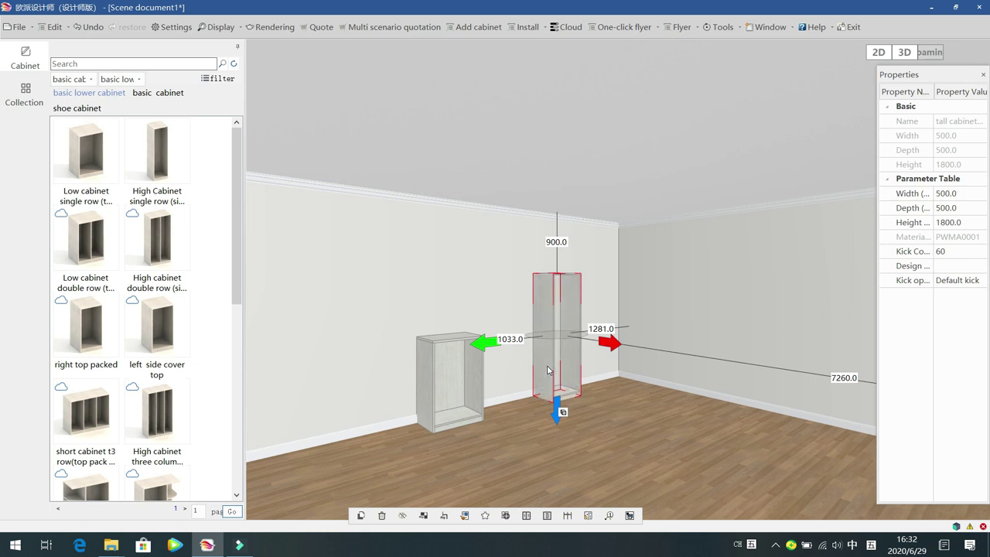
pyautogui.click(621, 403)
# Examine the width, depth and height properties of the single-row low cabinet and the single-row high cabinet.
pyautogui.doubleClick(478, 381)
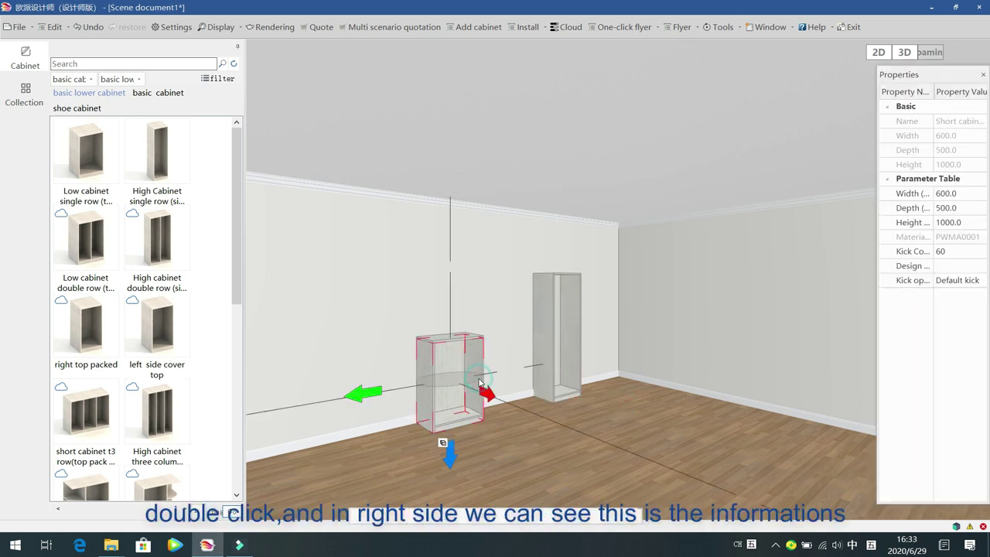
pyautogui.moveTo(877, 215); pyautogui.dragTo(789, 212)
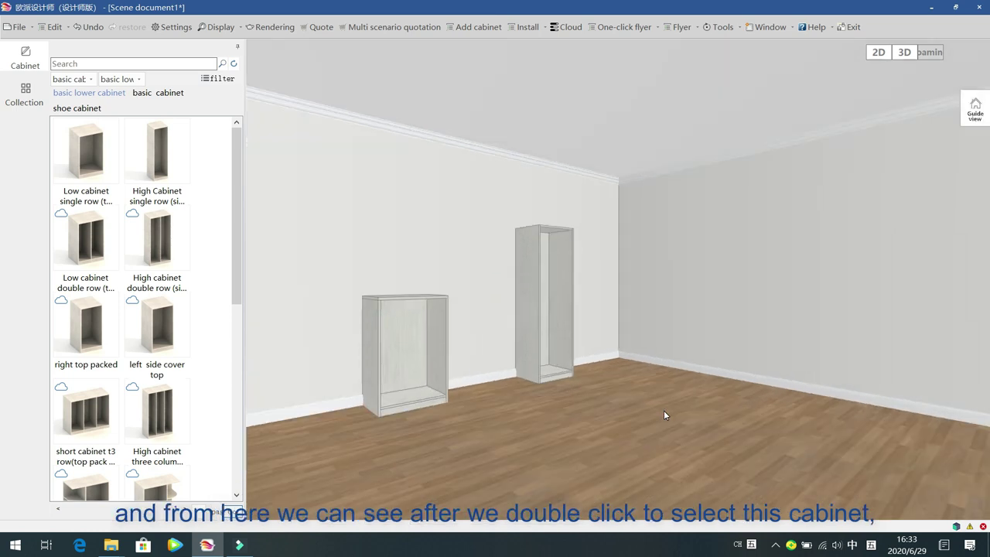
pyautogui.doubleClick(439, 343)
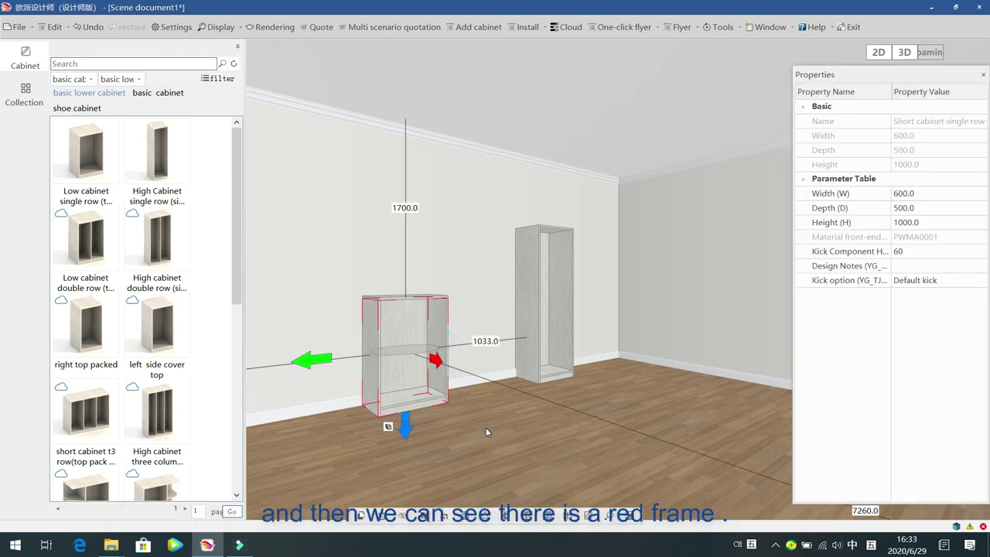
pyautogui.scroll(-3, 486, 432)
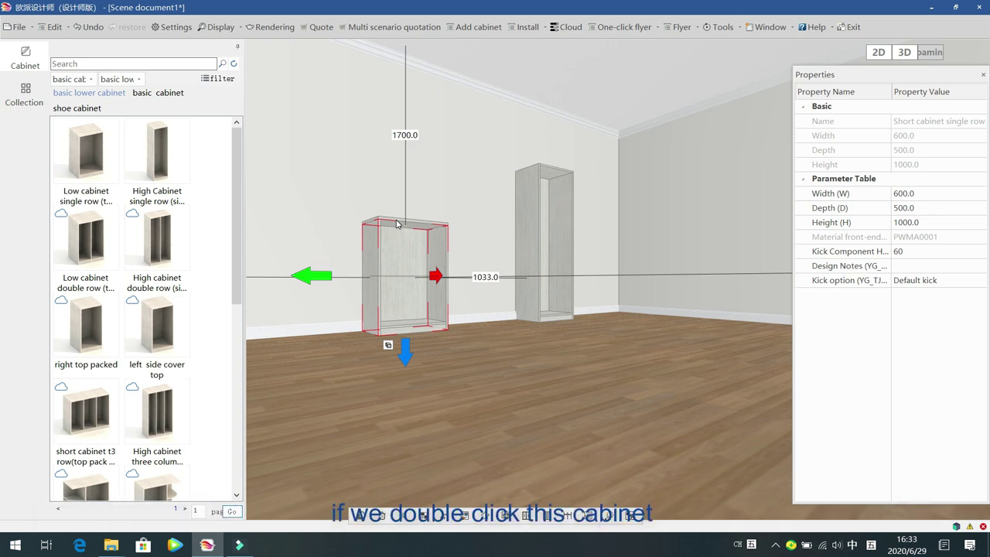
pyautogui.doubleClick(529, 212)
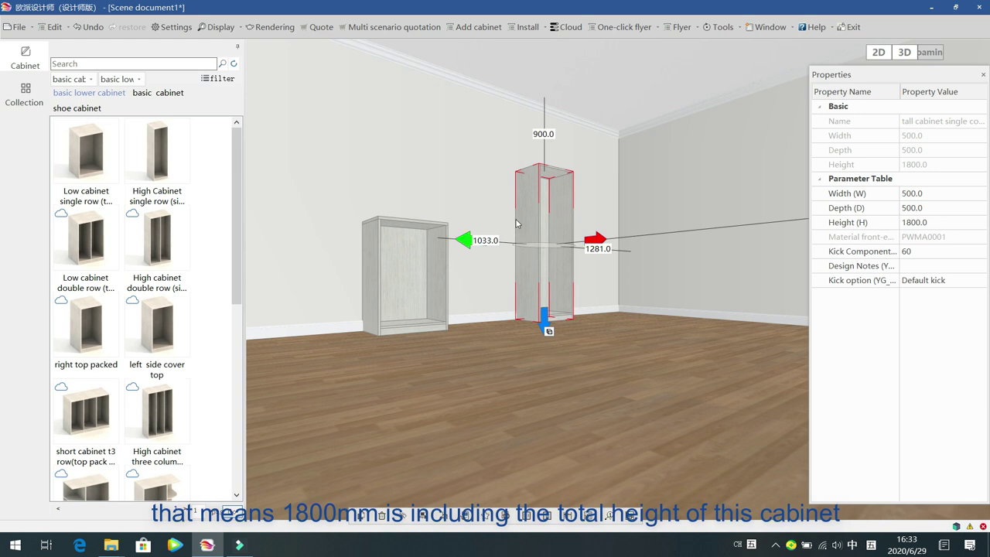
pyautogui.click(614, 389)
# Inspect the low cabinet's top panel and the high cabinet's two side panels to compare how they are joined.
pyautogui.moveTo(643, 371); pyautogui.dragTo(632, 348)
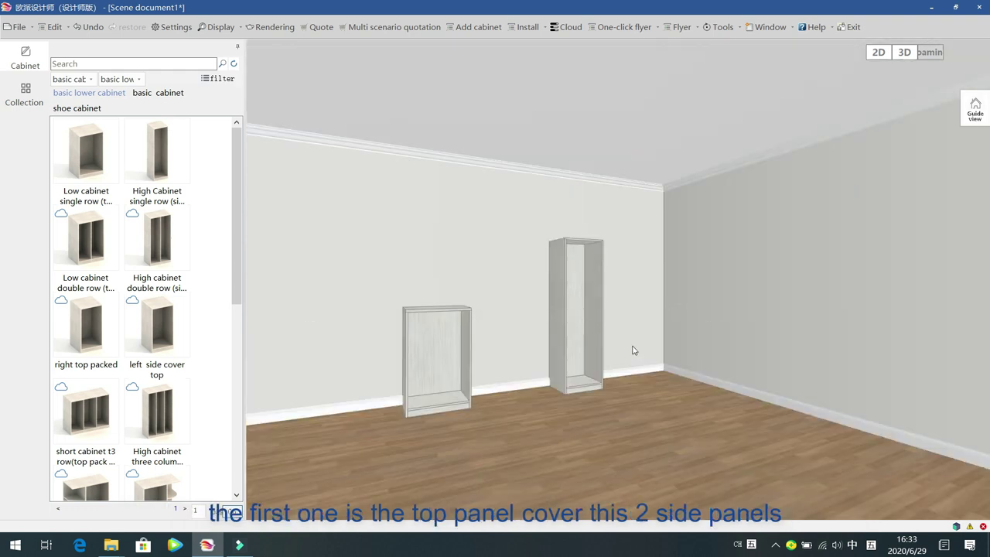
pyautogui.click(438, 309)
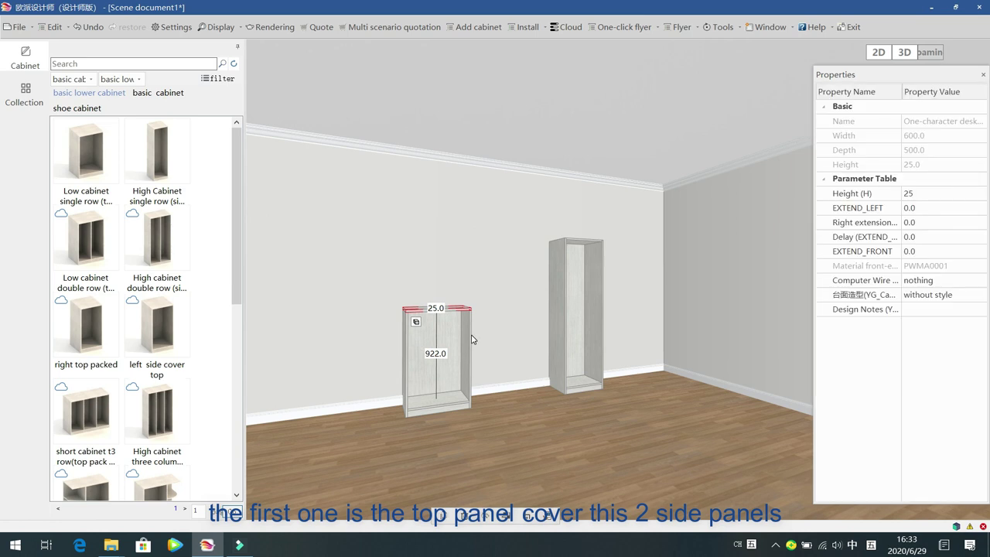
pyautogui.click(586, 302)
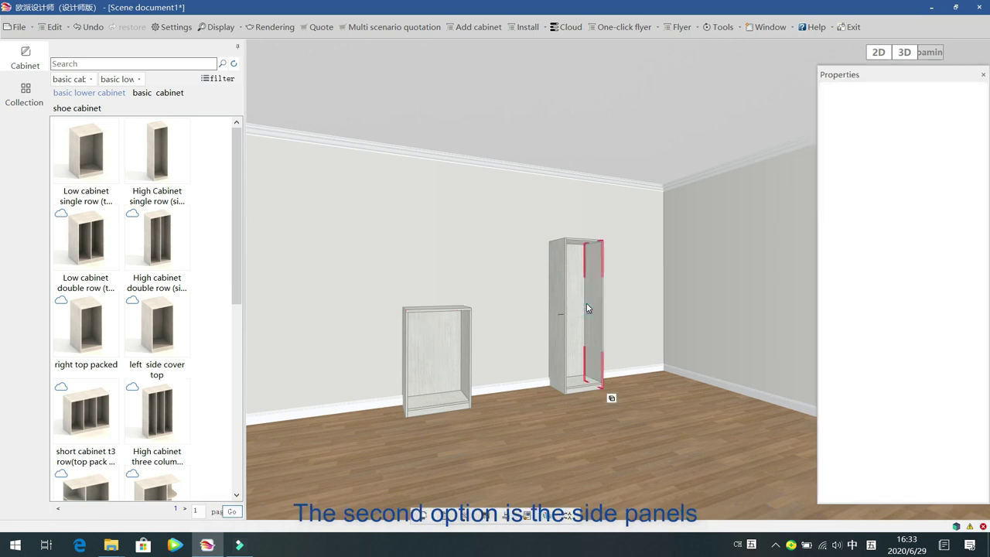
pyautogui.click(557, 298)
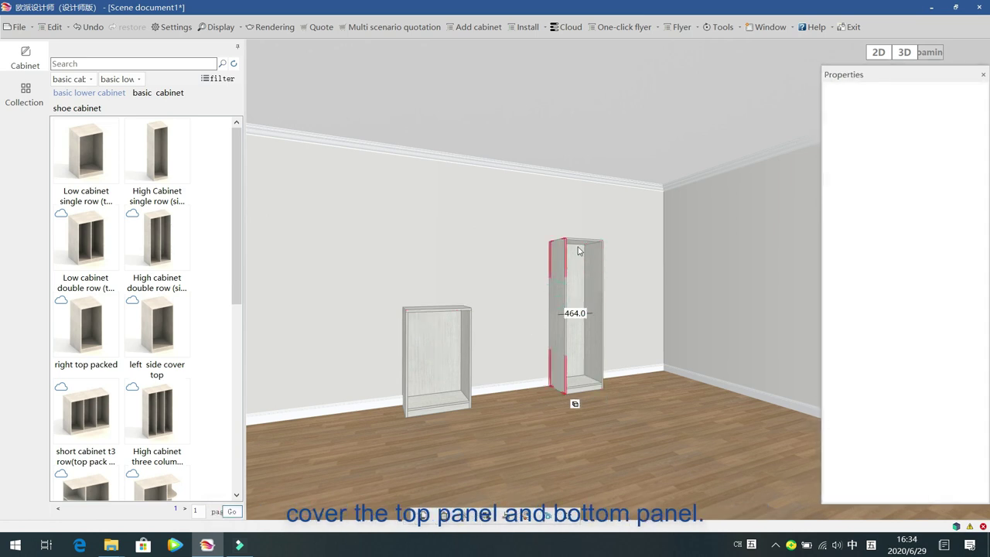
pyautogui.click(605, 418)
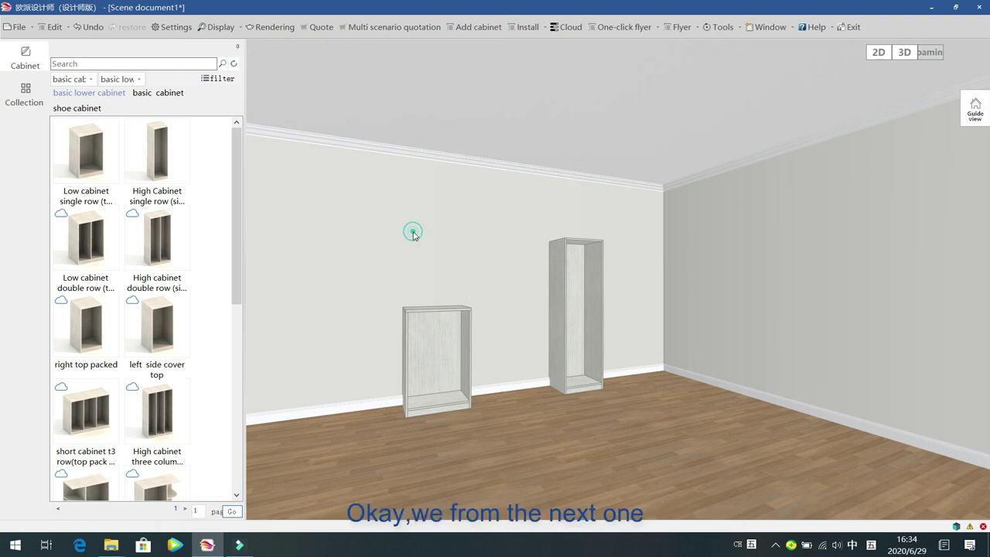
# Place a double-row low cabinet and a double-row high cabinet side by side against the room's right wall.
pyautogui.moveTo(410, 230); pyautogui.dragTo(436, 263)
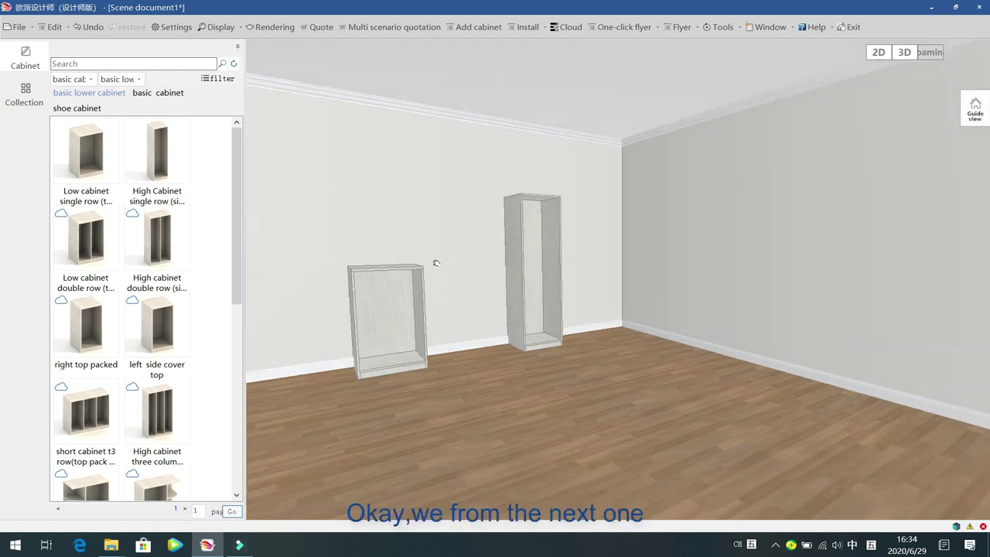
pyautogui.click(93, 241)
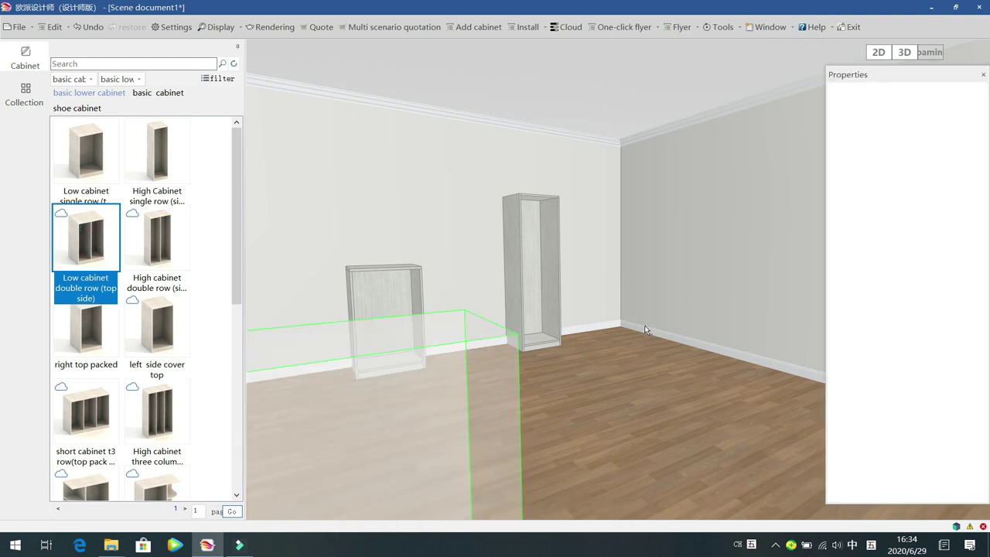
pyautogui.click(687, 316)
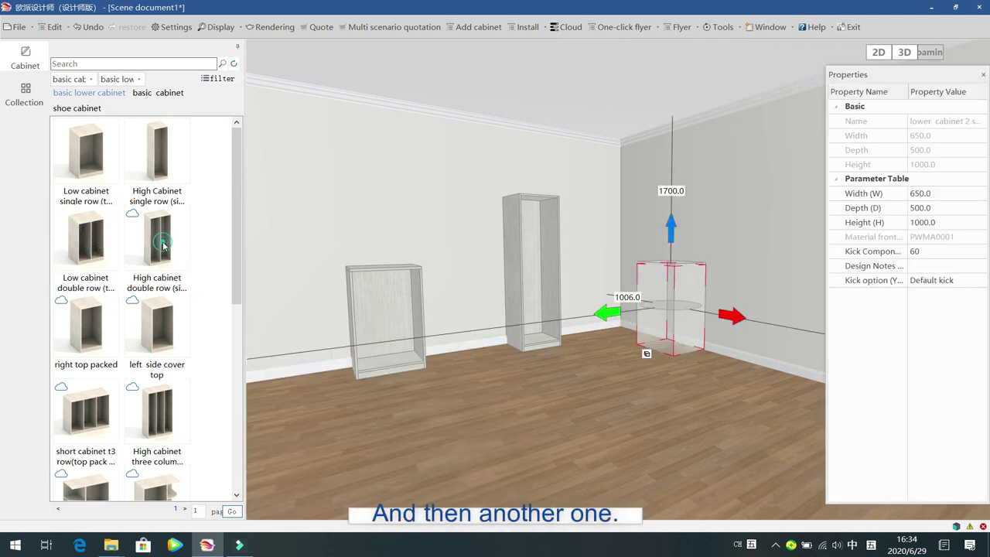
pyautogui.click(161, 243)
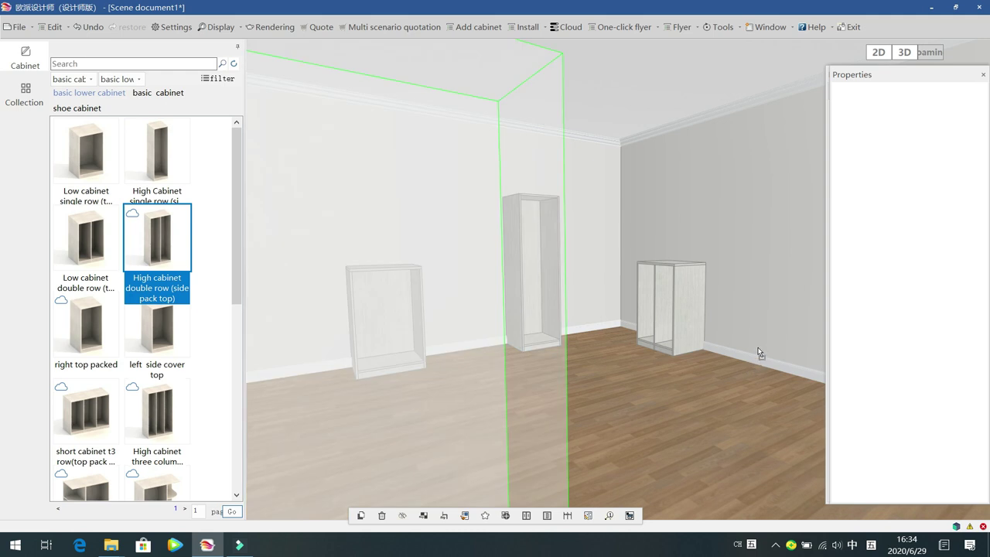
pyautogui.click(766, 336)
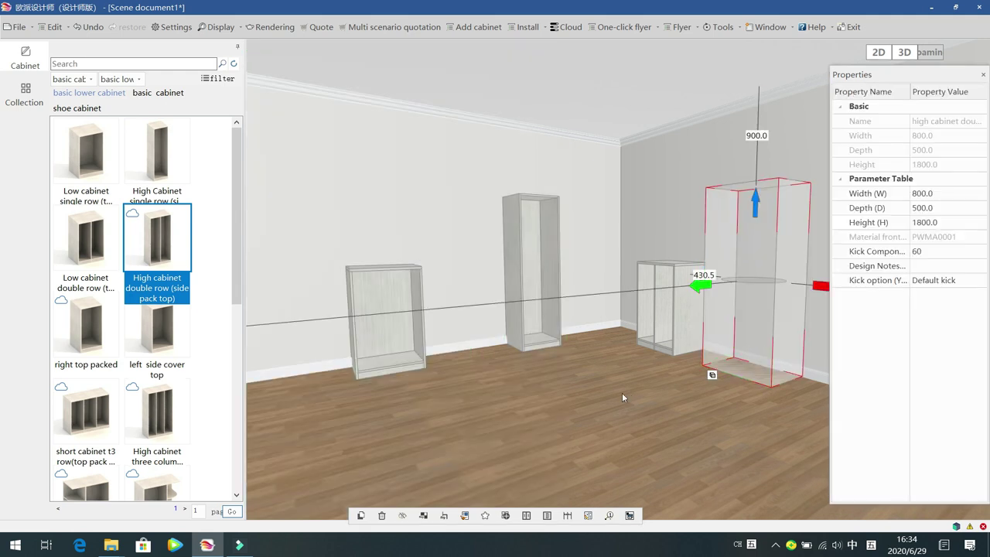
pyautogui.click(597, 390)
# Inspect the top panel of the double-row low cabinet.
pyautogui.moveTo(591, 386); pyautogui.dragTo(743, 415)
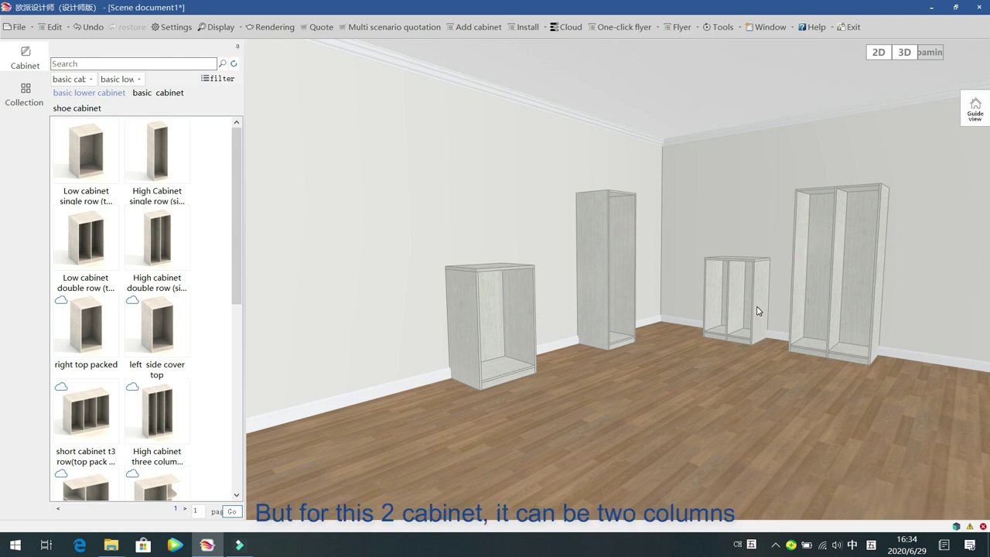
pyautogui.click(741, 263)
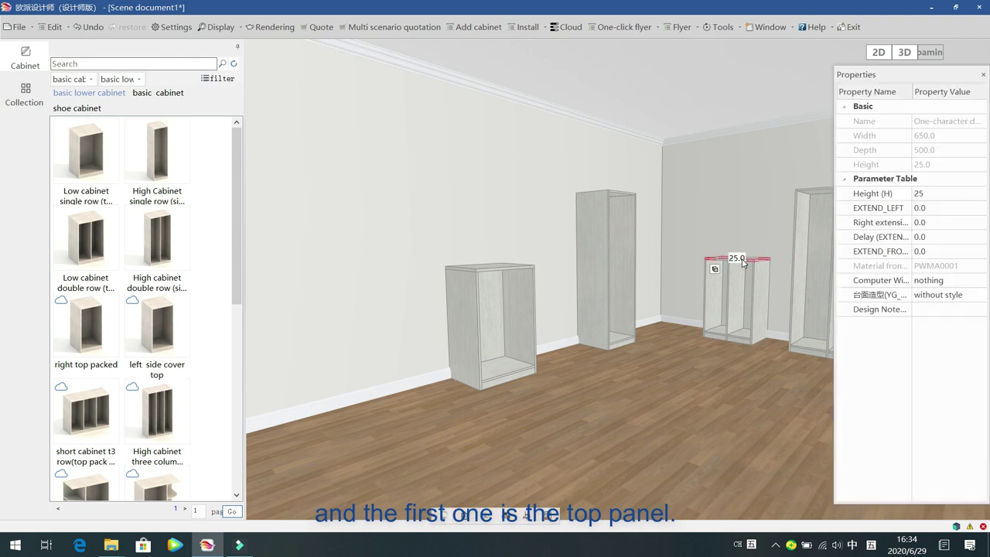
pyautogui.click(690, 372)
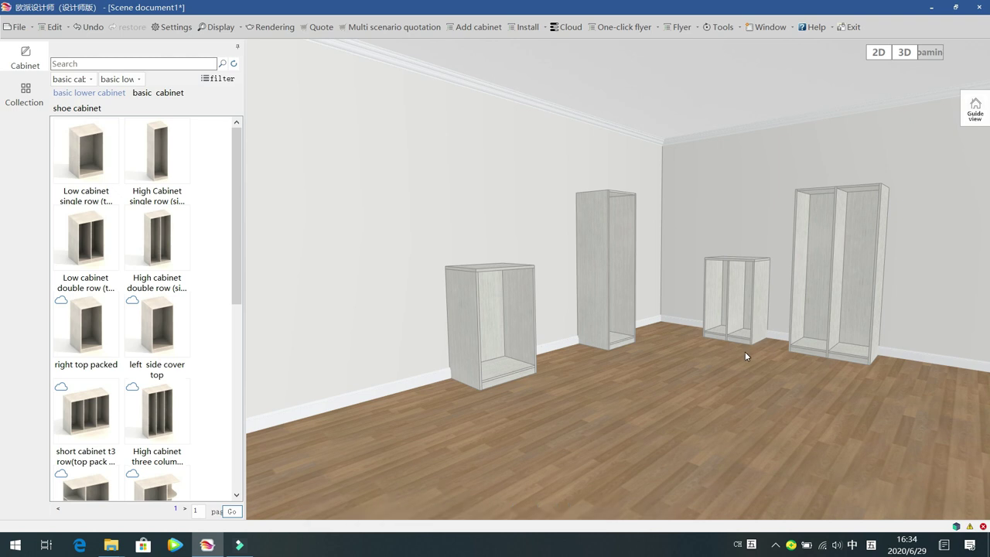
# Set the inner width of the first compartment in the double-row high cabinet to 300 mm using cabinet division.
pyautogui.moveTo(707, 379); pyautogui.dragTo(782, 391)
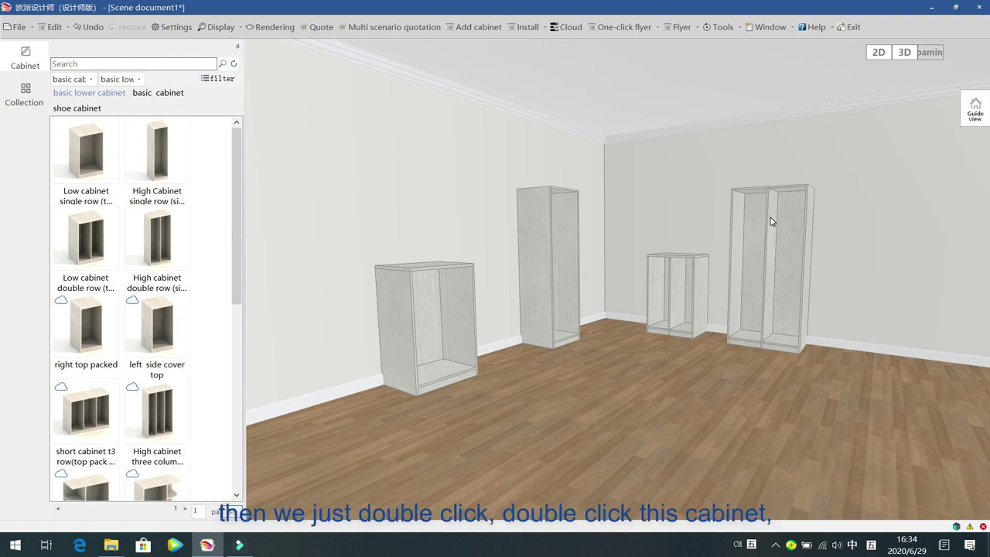
pyautogui.doubleClick(745, 225)
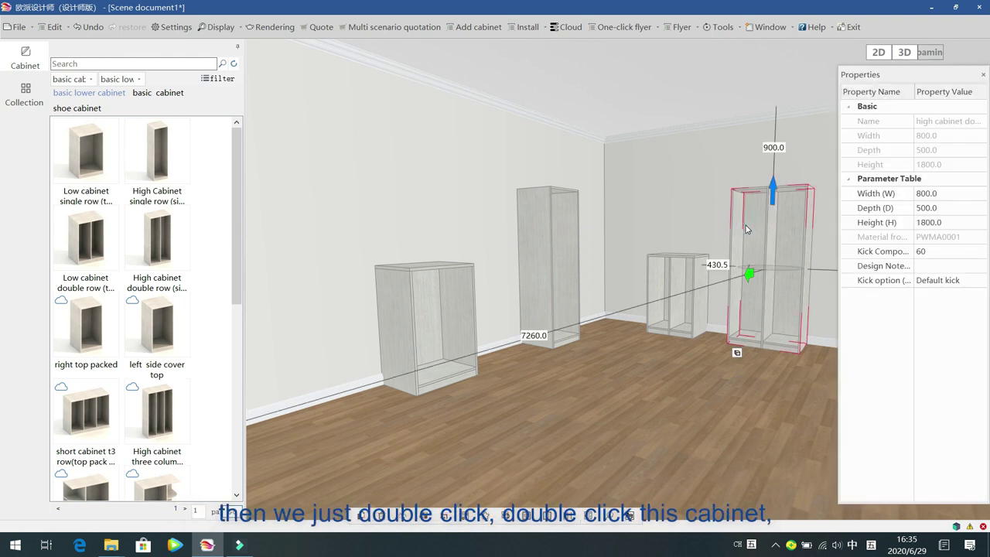
pyautogui.click(577, 518)
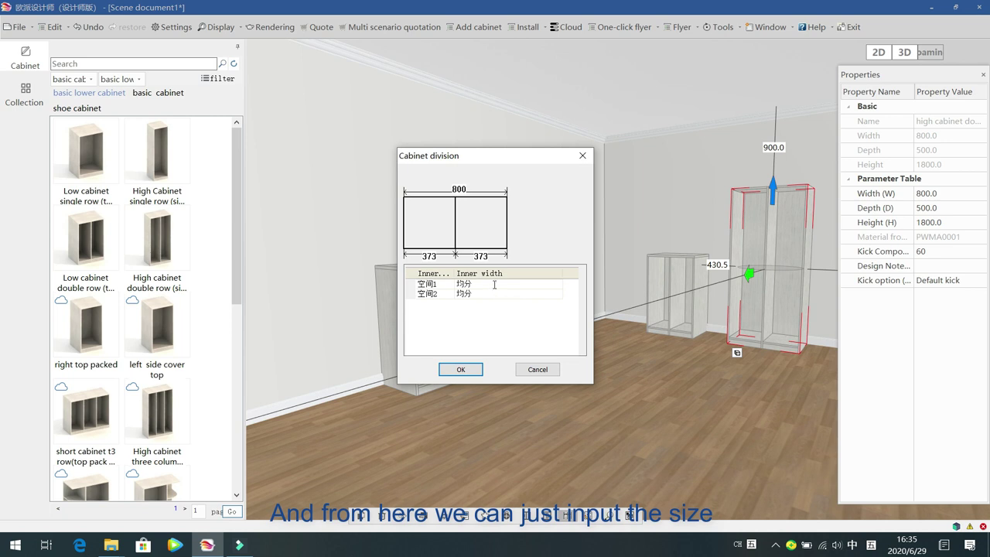
pyautogui.click(494, 284)
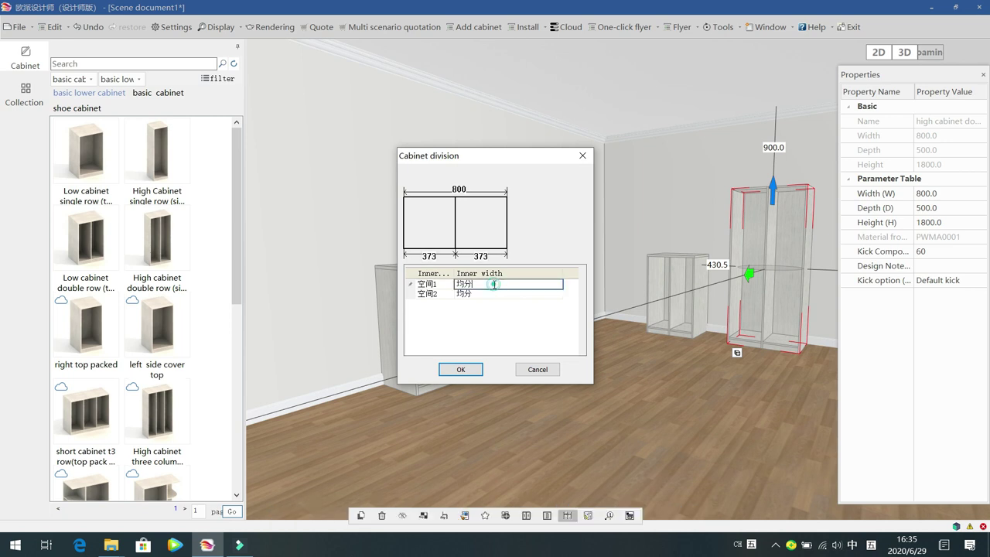
pyautogui.click(494, 283)
pyautogui.doubleClick(481, 283)
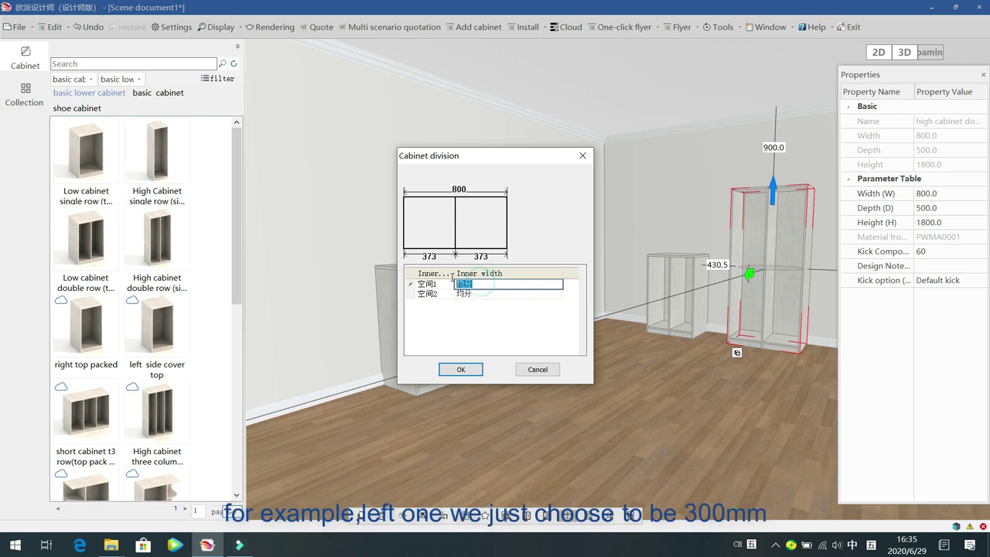
pyautogui.write('300')
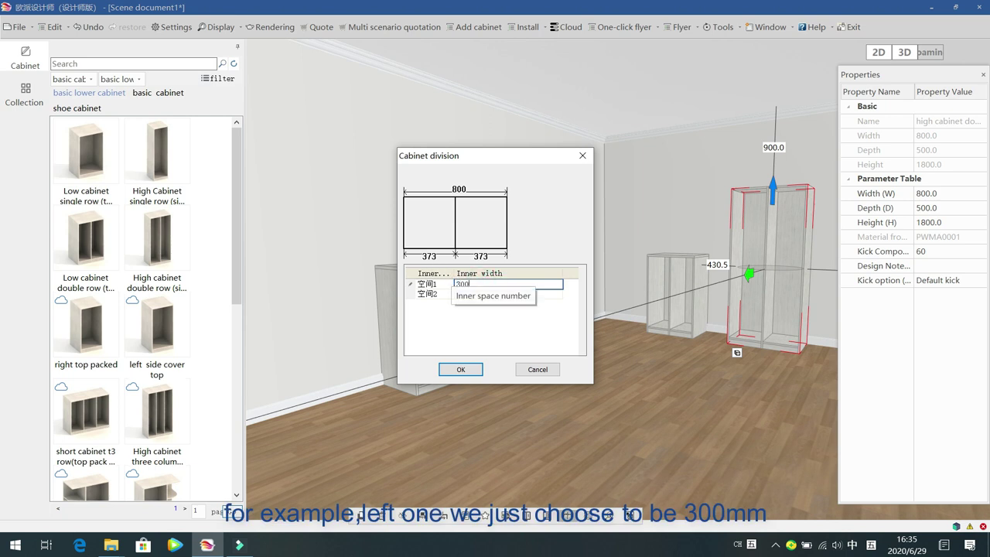
pyautogui.press('Return')
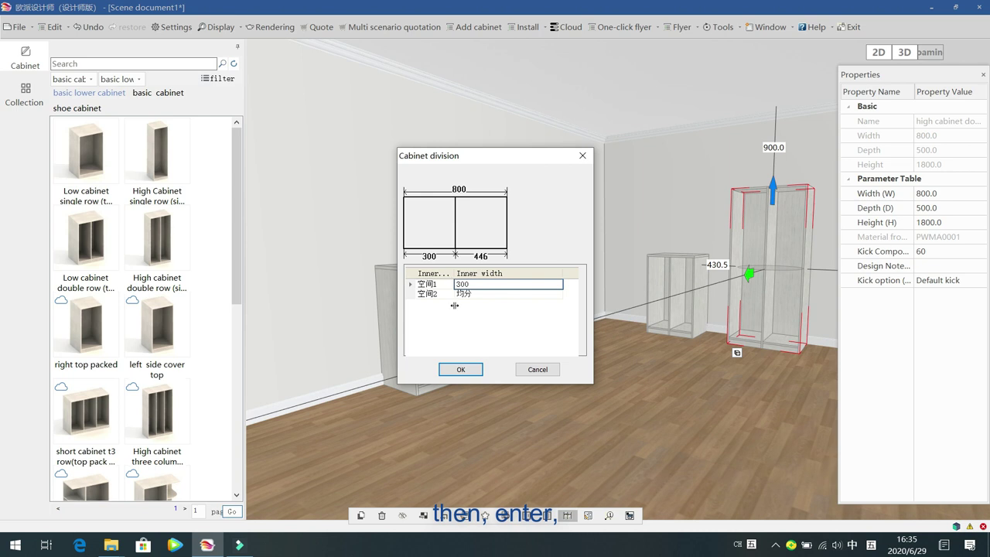
pyautogui.click(461, 369)
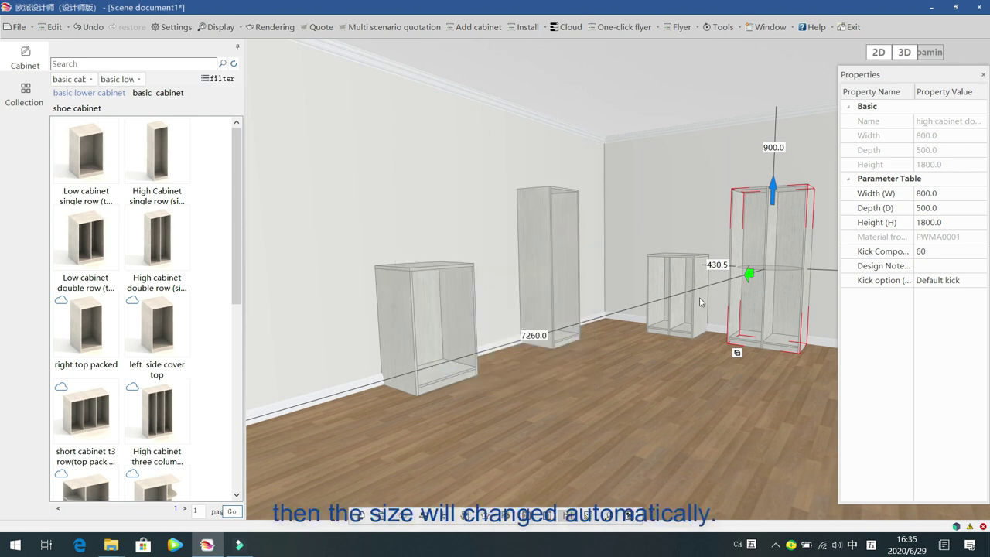
pyautogui.click(694, 377)
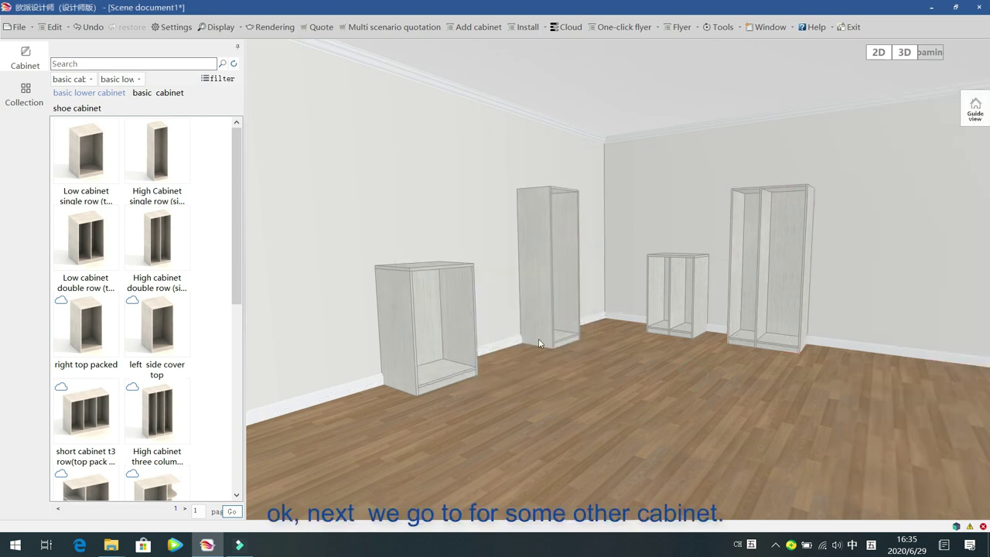
# Place a "right top packed" cabinet against the long wall, on the open side of the single-row low cabinet.
pyautogui.scroll(-1, 240, 162)
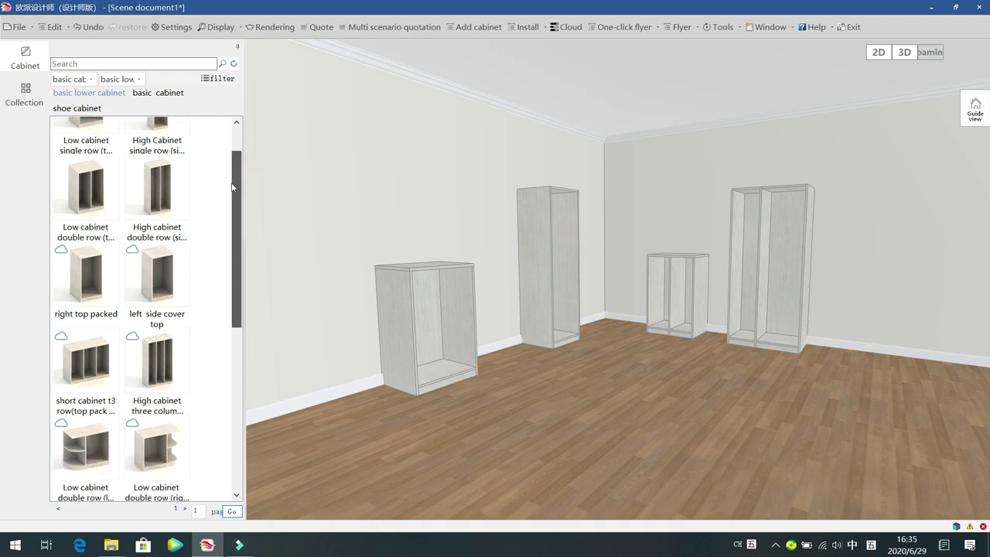
pyautogui.moveTo(601, 406); pyautogui.dragTo(514, 396)
pyautogui.click(87, 239)
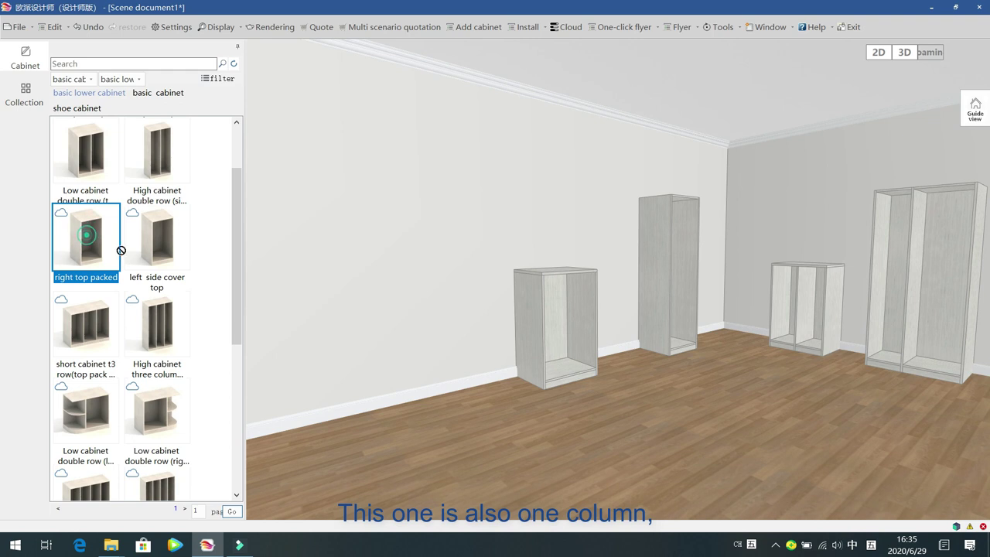
pyautogui.click(337, 394)
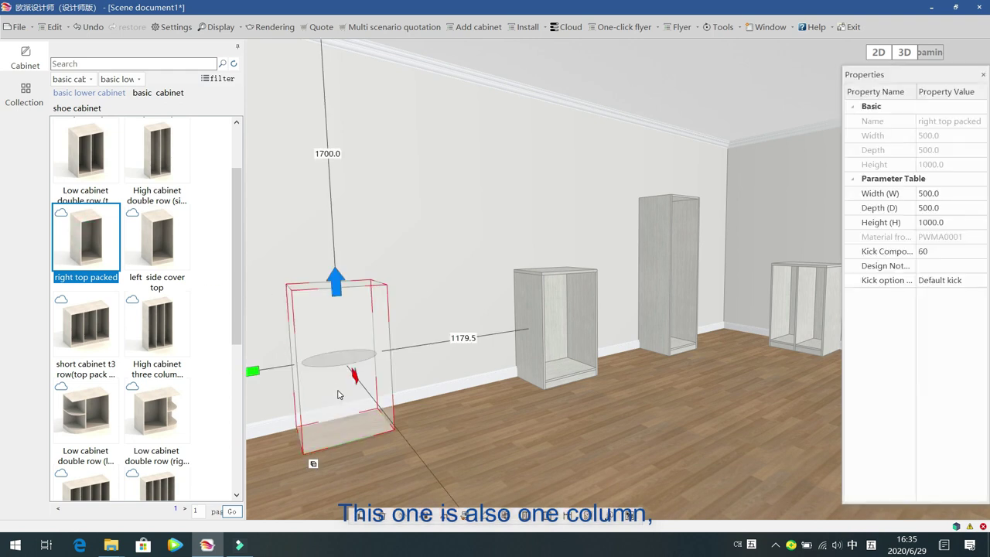
pyautogui.click(469, 175)
pyautogui.moveTo(457, 406)
pyautogui.mouseDown()
pyautogui.moveTo(444, 410)
pyautogui.moveTo(449, 419)
pyautogui.mouseUp()
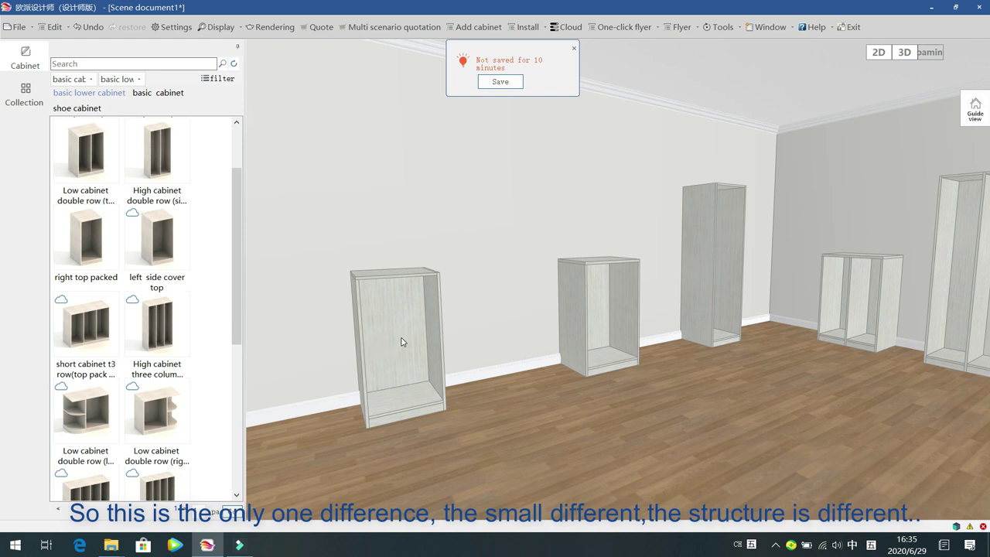
# Place a "left side cover top" cabinet between the right top packed cabinet and the single-row low cabinet.
pyautogui.moveTo(158, 240); pyautogui.dragTo(495, 346)
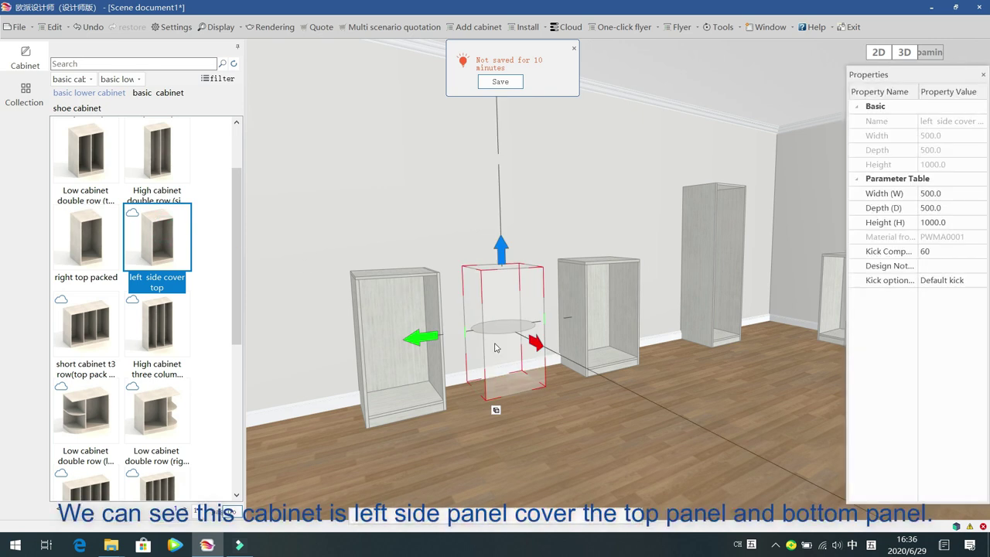
pyautogui.click(432, 232)
pyautogui.click(474, 292)
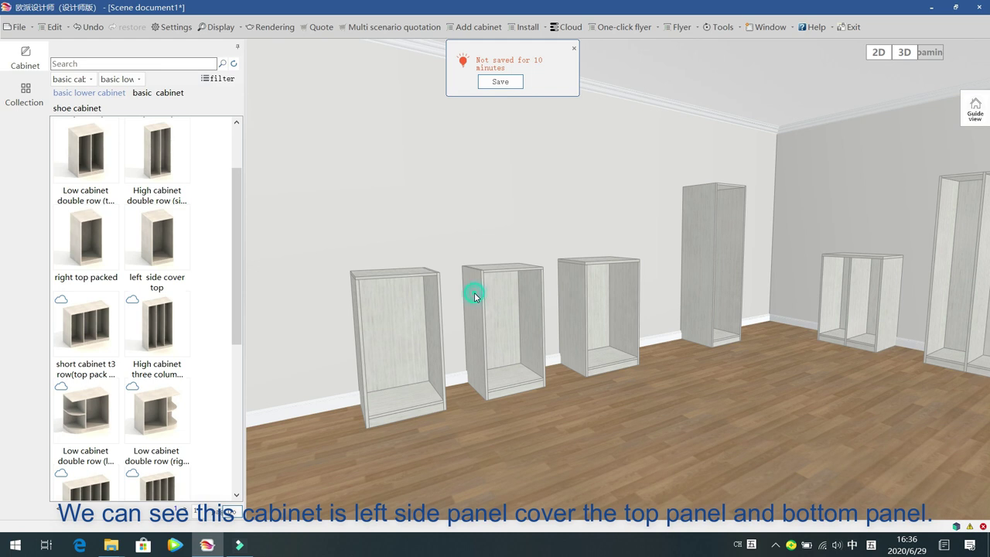
pyautogui.click(550, 414)
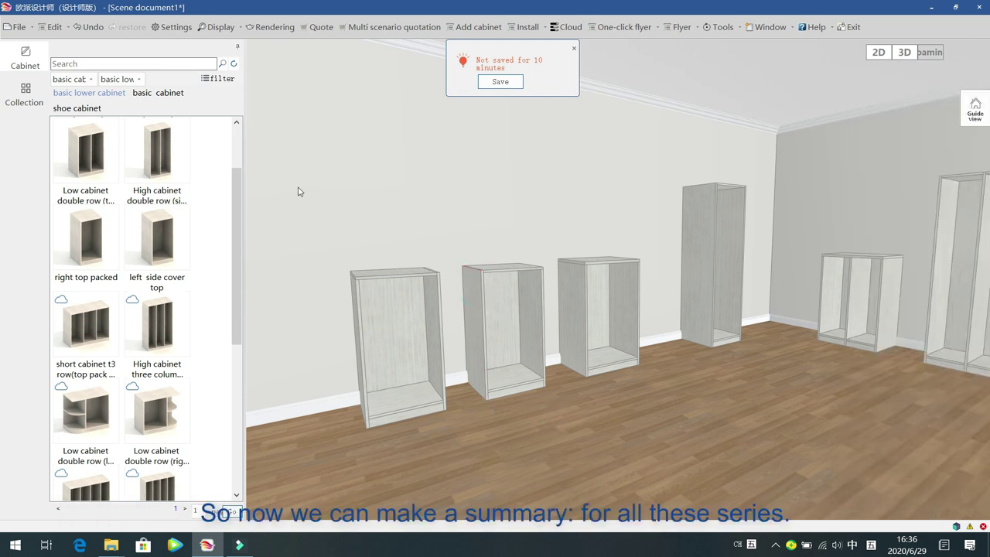
# Dismiss the reminder to save while reviewing the placed cabinets and the basic lower cabinet library.
pyautogui.click(236, 190)
pyautogui.moveTo(236, 192)
pyautogui.mouseDown()
pyautogui.moveTo(234, 313)
pyautogui.moveTo(236, 202)
pyautogui.mouseUp()
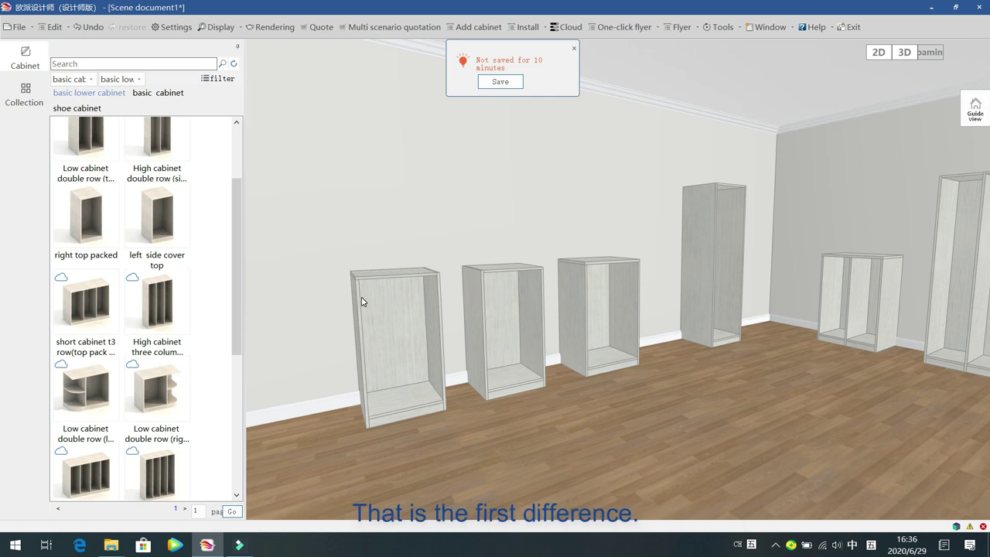
pyautogui.click(574, 48)
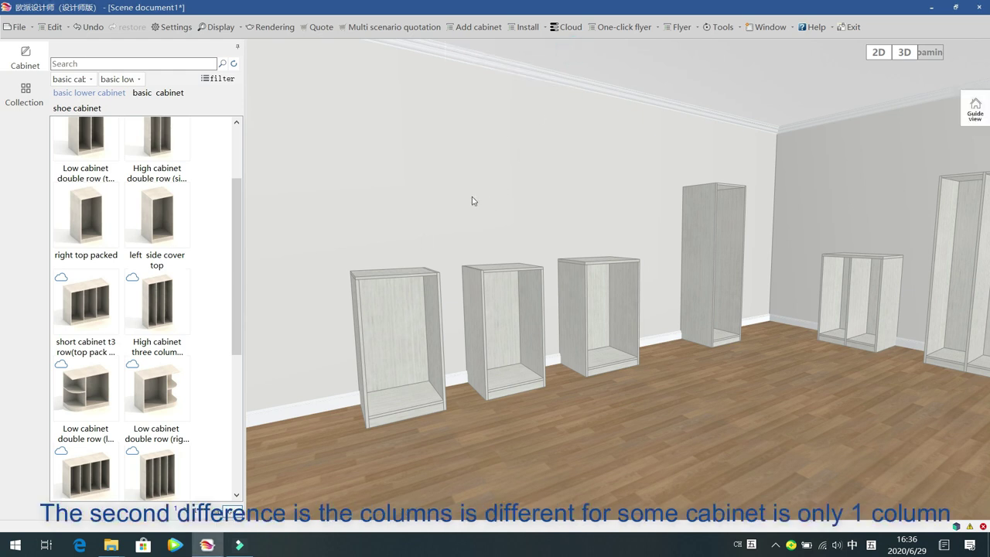
pyautogui.moveTo(472, 197); pyautogui.dragTo(499, 205)
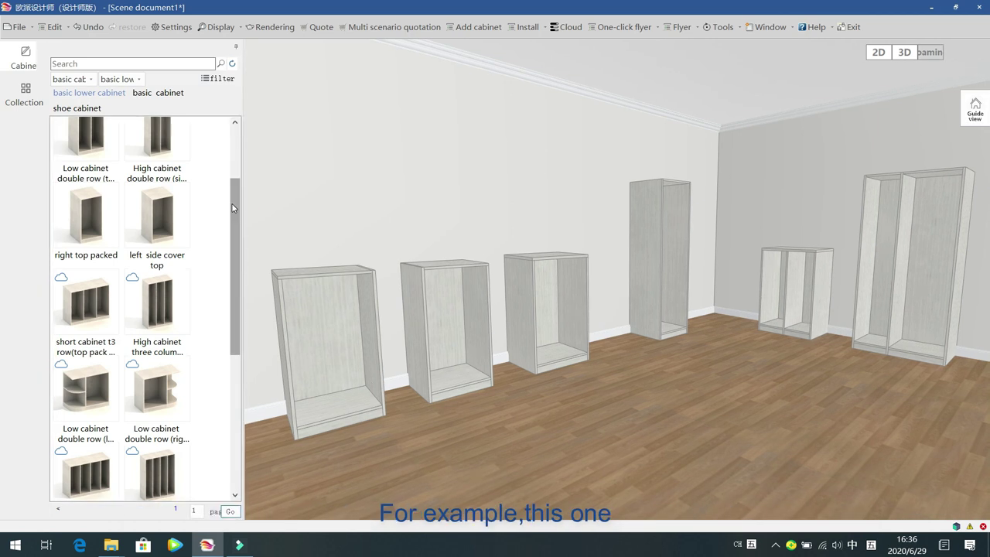
# Place the virtual unit cabinet (虚拟单元柜) against the long wall, to the left of the right top packed cabinet.
pyautogui.moveTo(233, 206); pyautogui.dragTo(233, 295)
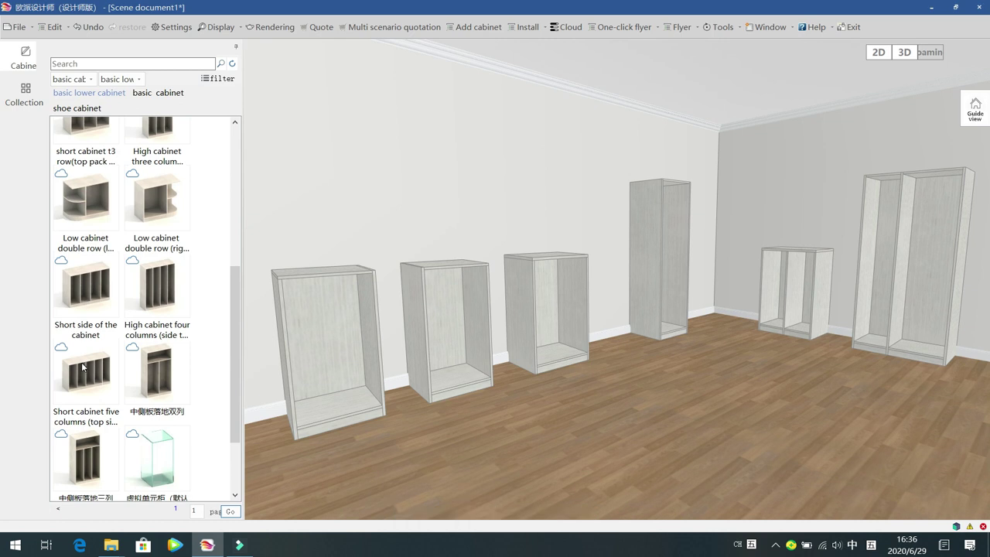
pyautogui.moveTo(236, 284); pyautogui.dragTo(220, 358)
pyautogui.click(638, 369)
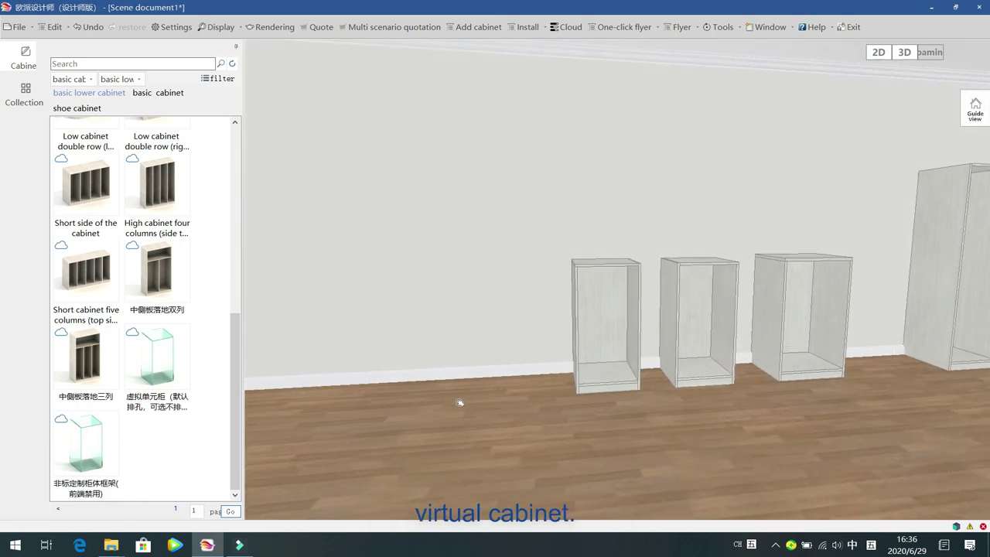
pyautogui.moveTo(184, 365); pyautogui.dragTo(426, 358)
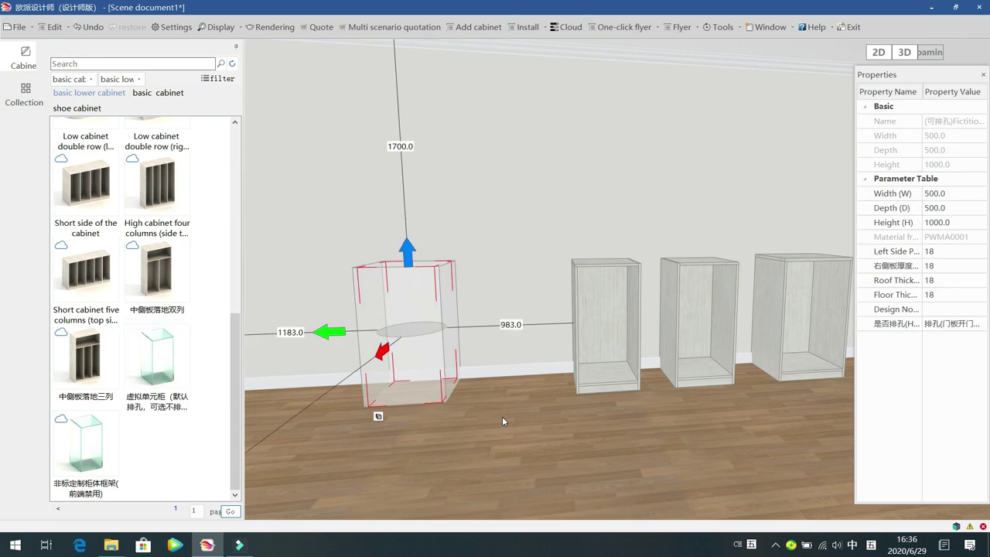
pyautogui.click(502, 417)
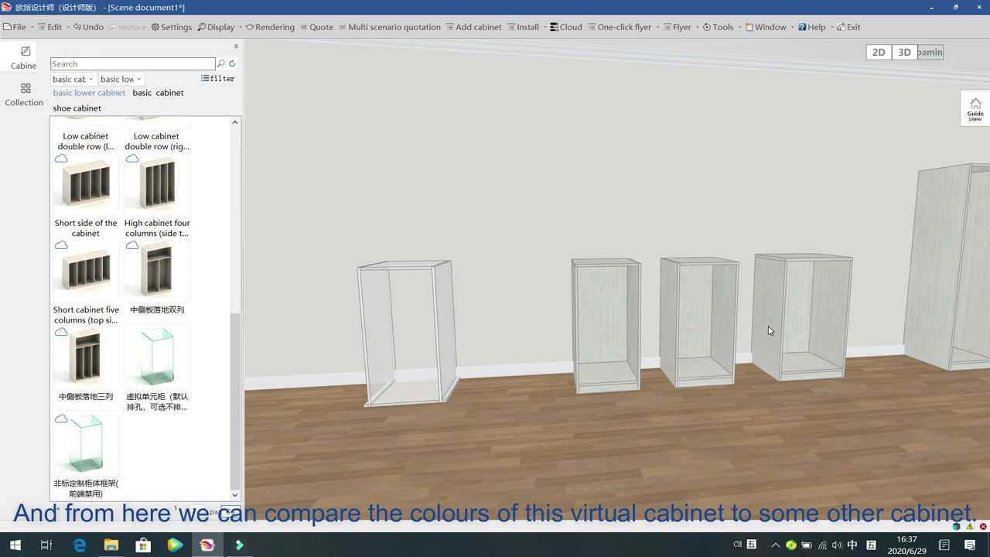
# Add a "Solid layer" horizontal shelf from the Layer riser accessories inside the upper part of the virtual cabinet.
pyautogui.click(378, 302)
pyautogui.press('b')
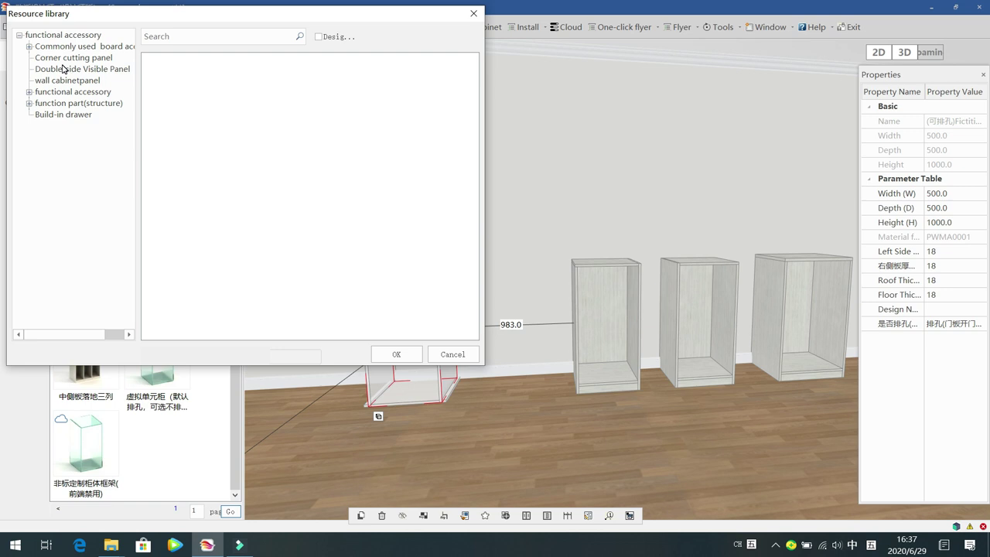
pyautogui.doubleClick(36, 48)
pyautogui.click(75, 58)
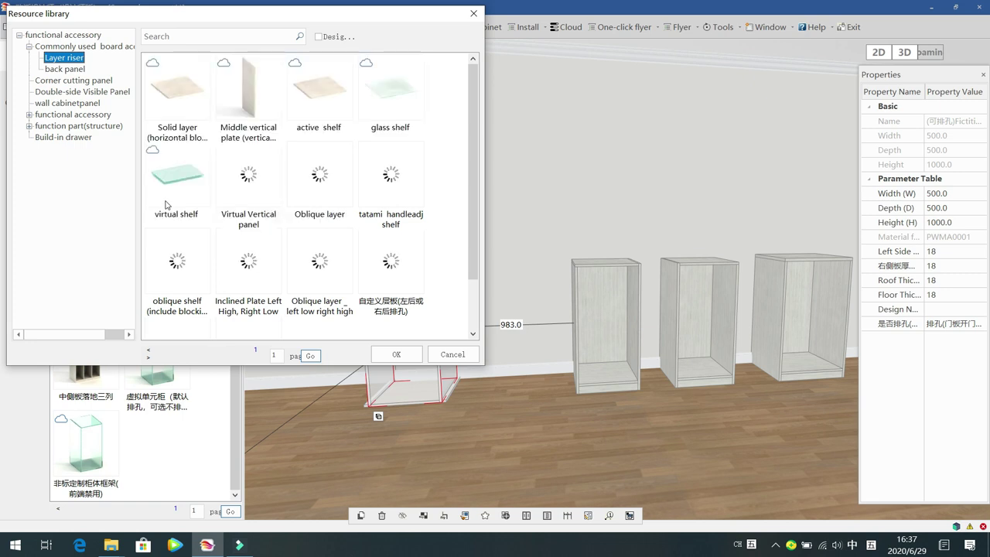
pyautogui.click(177, 88)
pyautogui.click(396, 354)
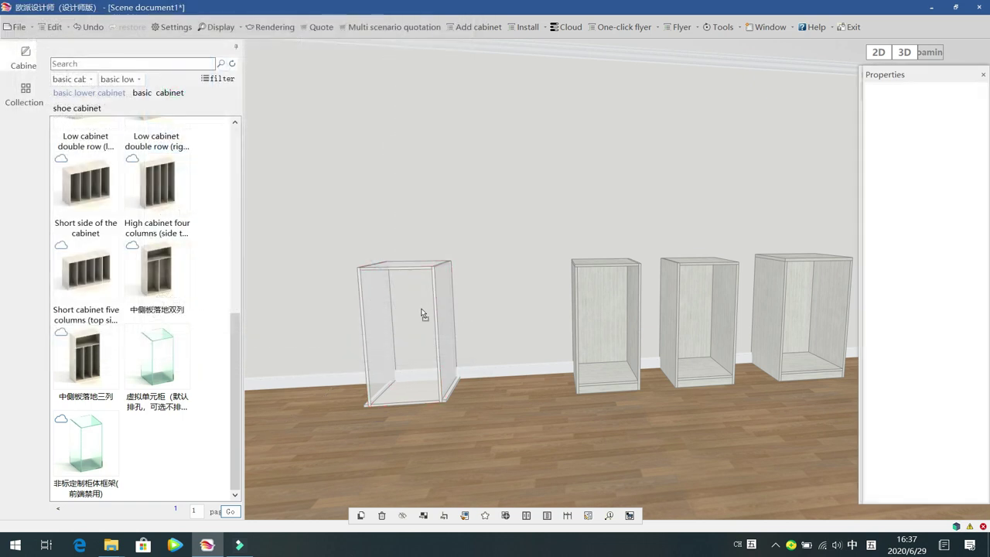
pyautogui.click(410, 305)
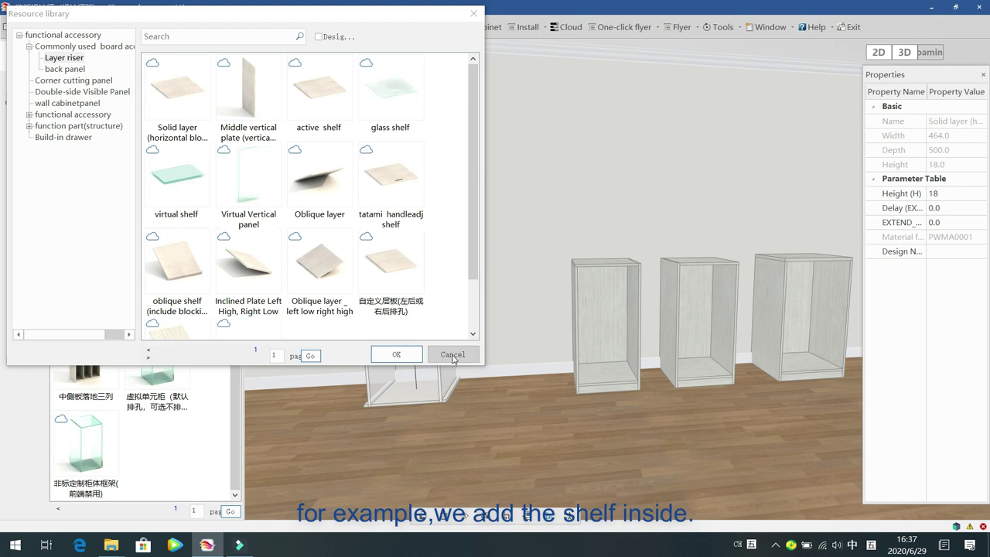
pyautogui.click(452, 355)
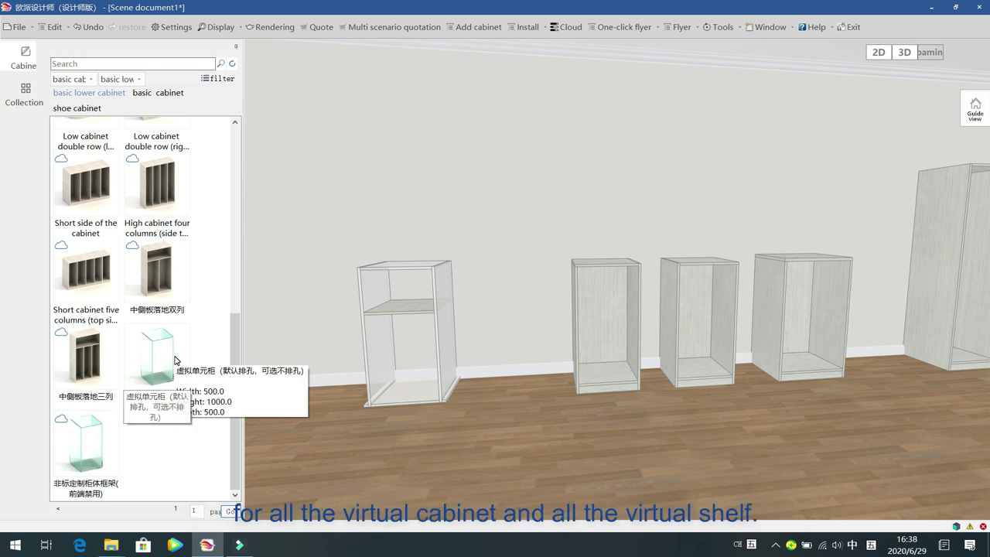
# Select only the left side cover top cabinet, and clear the selection.
pyautogui.click(323, 240)
pyautogui.moveTo(323, 240); pyautogui.dragTo(434, 248)
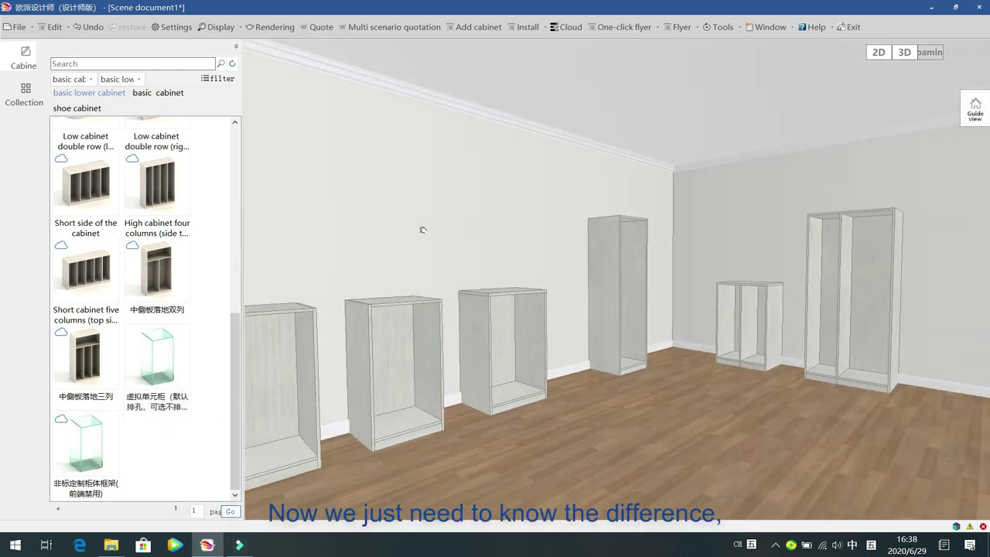
pyautogui.moveTo(229, 344); pyautogui.dragTo(251, 244)
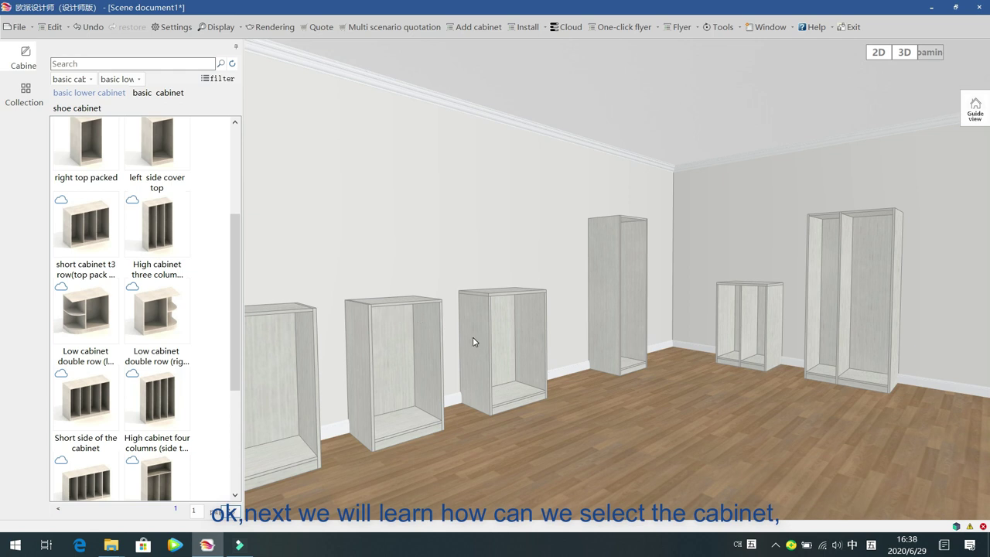
pyautogui.click(435, 335)
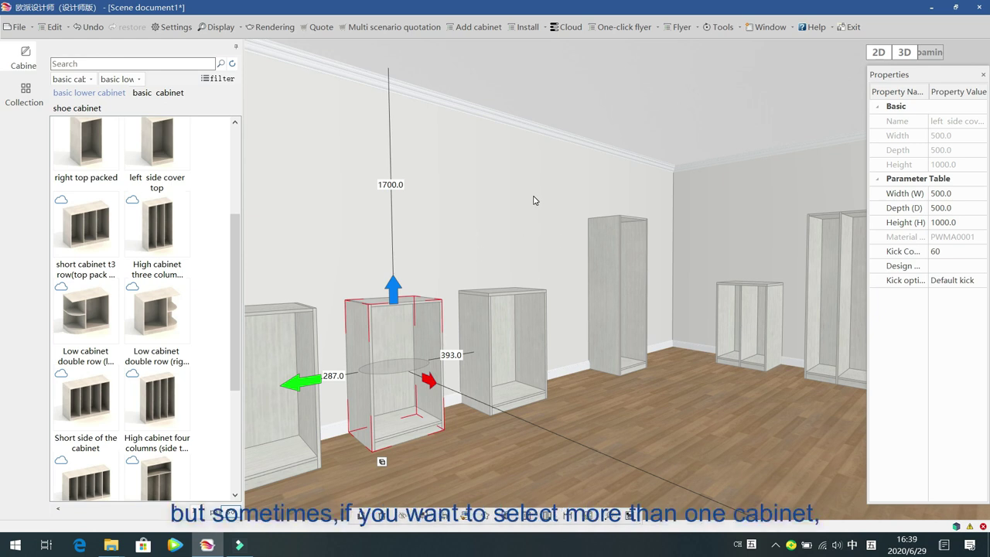
pyautogui.moveTo(535, 203); pyautogui.dragTo(493, 227)
pyautogui.click(453, 222)
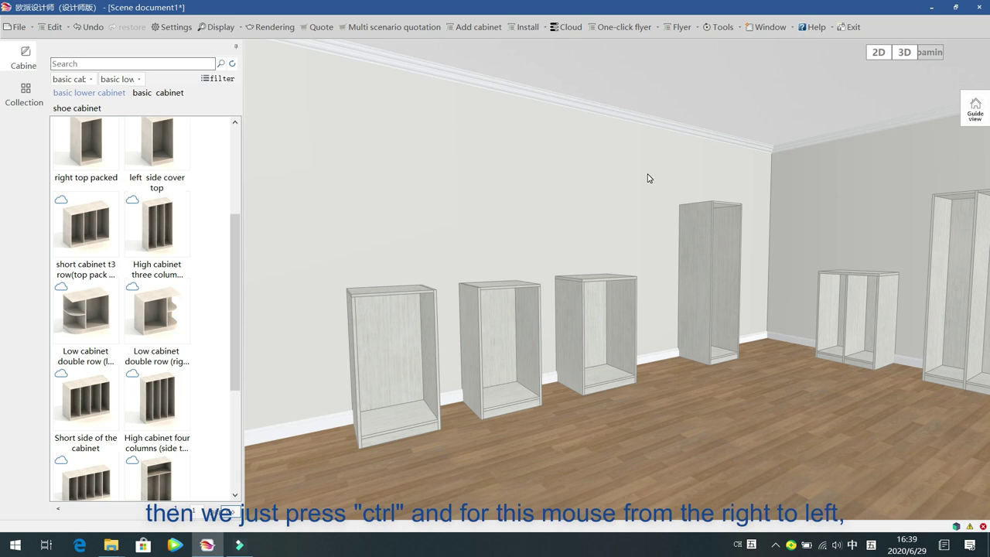
# Select the three low cabinets along the long wall together with a right-to-left selection frame, and clear the selection.
pyautogui.keyDown('ctrl'); pyautogui.moveTo(648, 178); pyautogui.dragTo(369, 325); pyautogui.keyUp('ctrl')
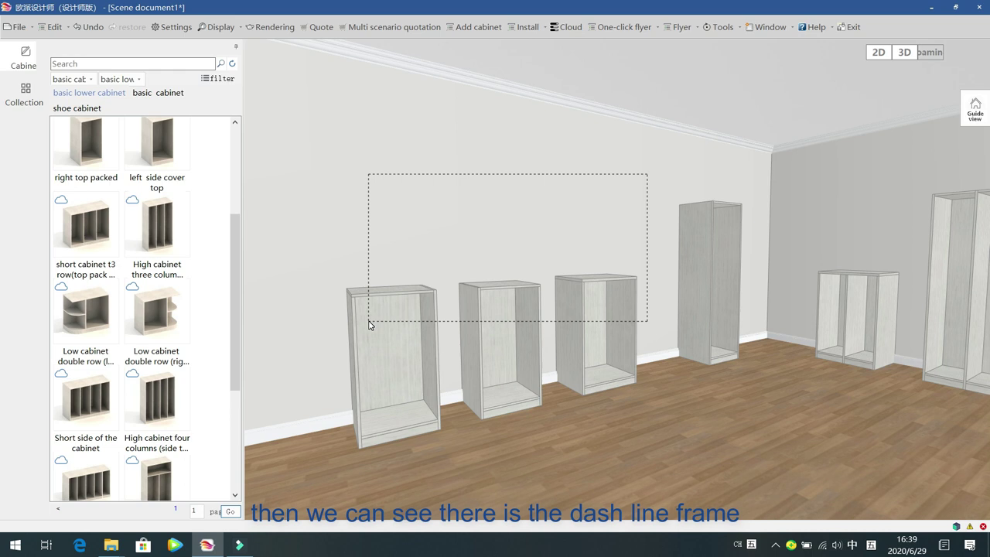
pyautogui.keyDown('ctrl'); pyautogui.moveTo(369, 324); pyautogui.dragTo(371, 318); pyautogui.keyUp('ctrl')
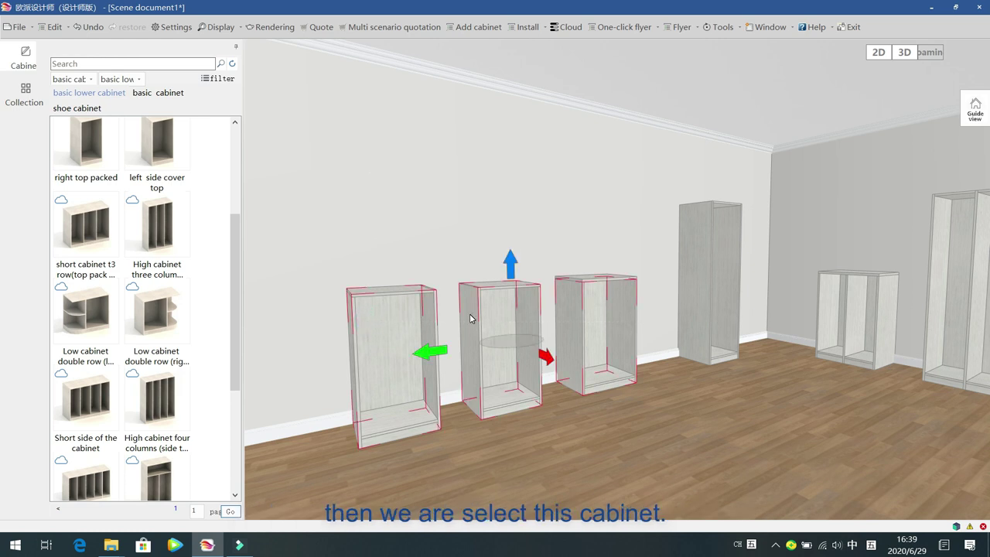
pyautogui.click(538, 198)
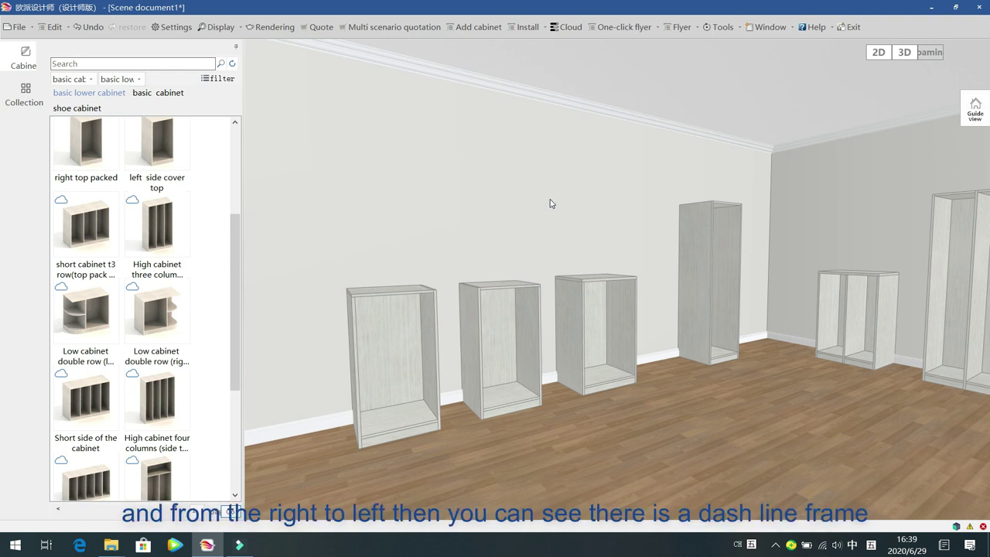
# Cross the upper parts of the three low cabinets with a dashed right-to-left selection frame, and deselect them.
pyautogui.moveTo(611, 207); pyautogui.dragTo(320, 334)
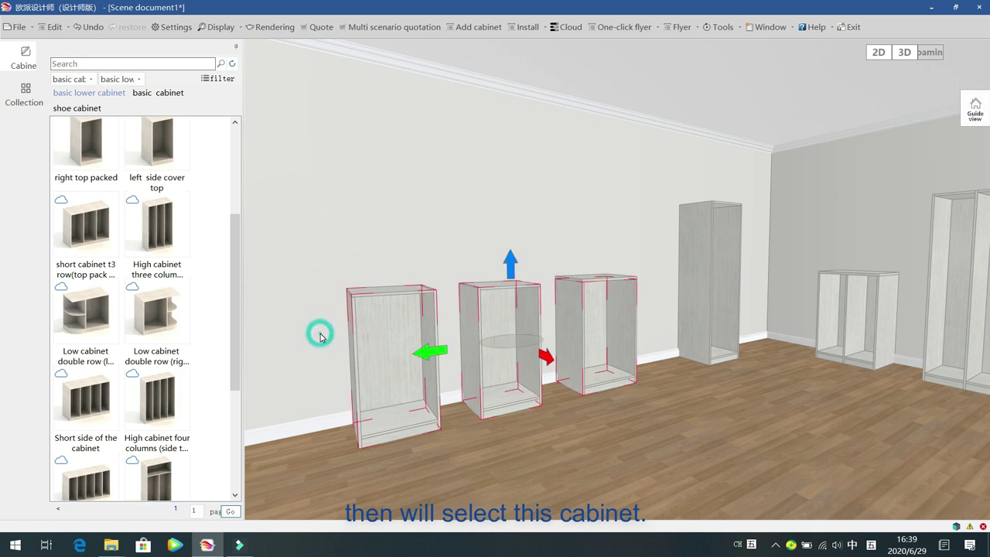
pyautogui.click(354, 256)
# Try a left-to-right selection frame partly covering the three low cabinets, fully enclose them with another, and clear the selection.
pyautogui.moveTo(426, 244); pyautogui.dragTo(483, 240)
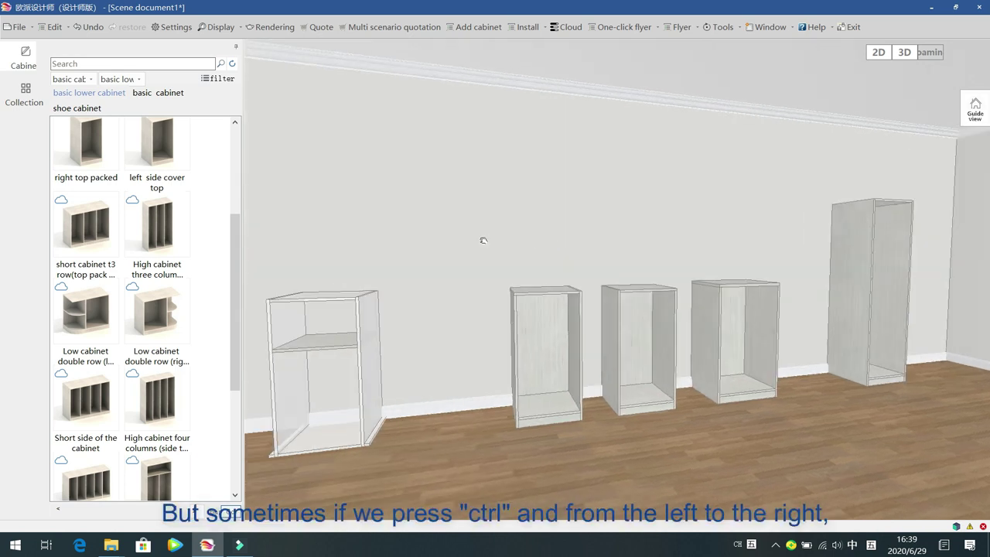
pyautogui.keyDown('ctrl'); pyautogui.moveTo(428, 174); pyautogui.dragTo(803, 356); pyautogui.keyUp('ctrl')
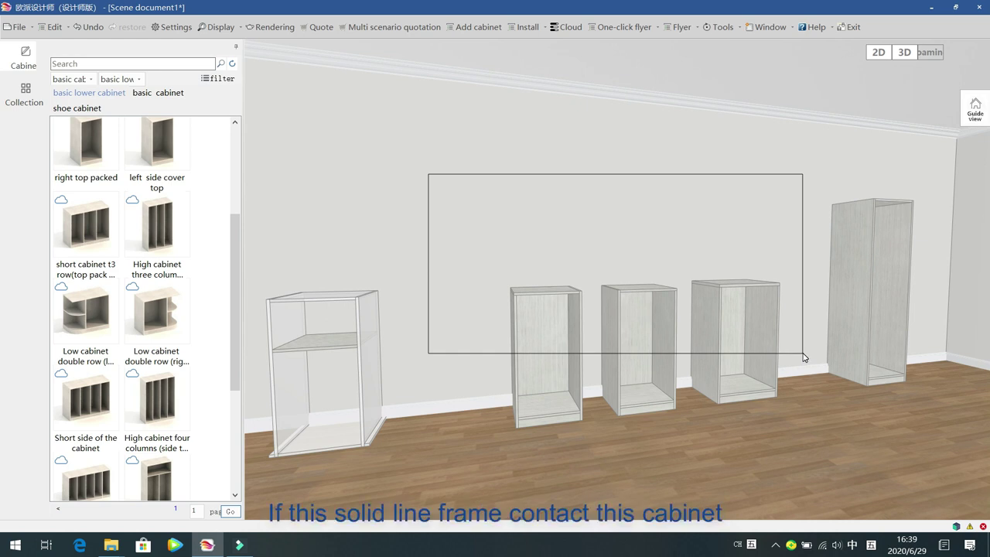
pyautogui.moveTo(804, 357); pyautogui.dragTo(804, 358)
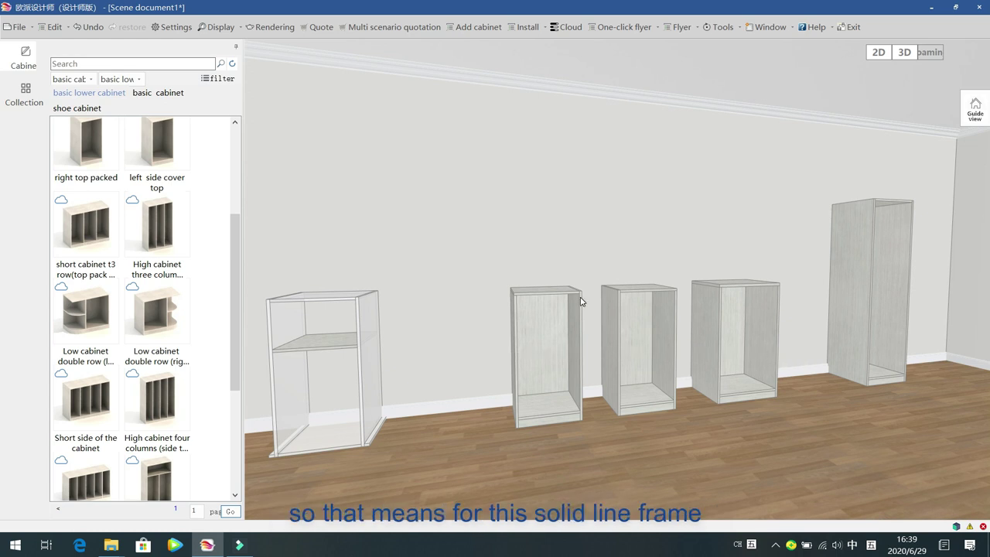
pyautogui.moveTo(460, 204); pyautogui.dragTo(808, 484)
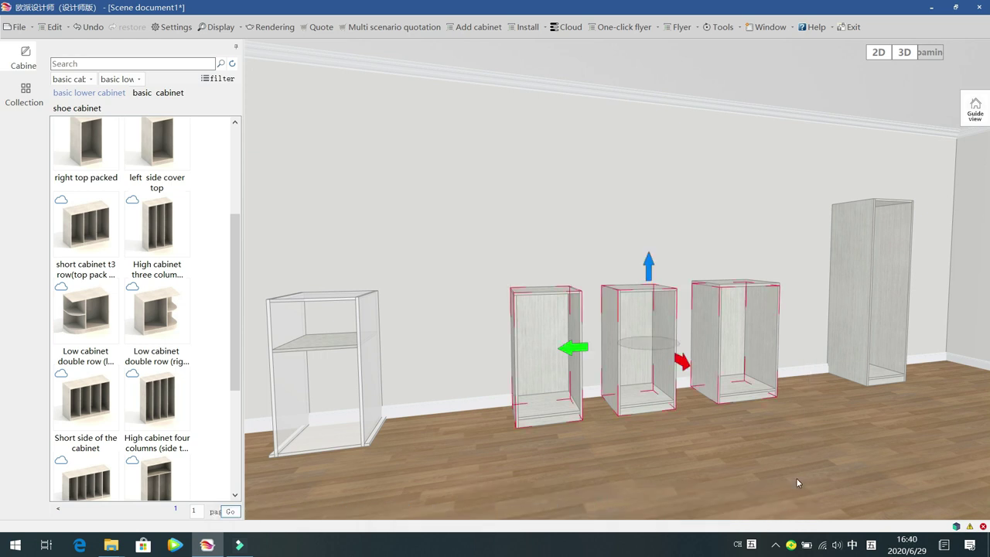
pyautogui.click(767, 449)
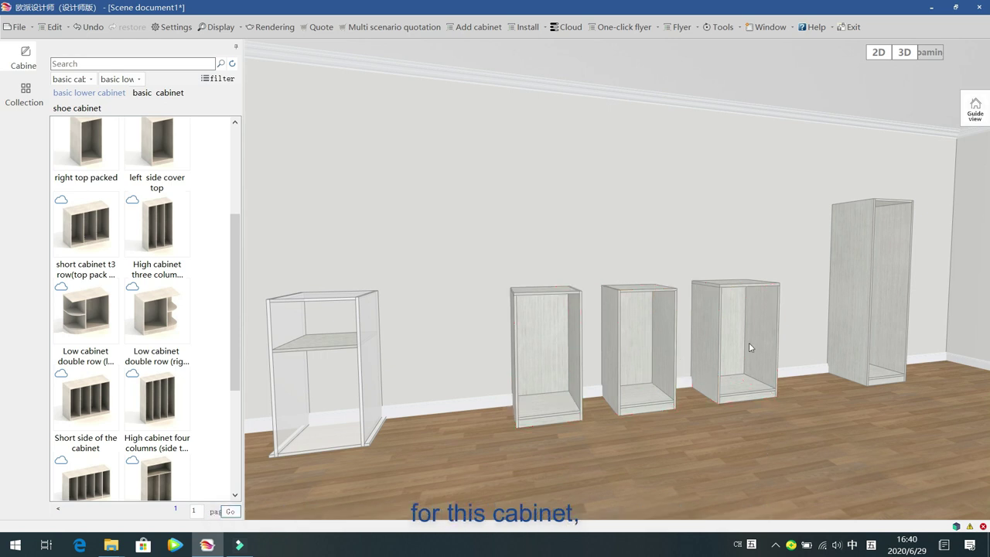
# Set the width of the low cabinet nearest the tall cabinet on the long wall to 1500.
pyautogui.doubleClick(751, 331)
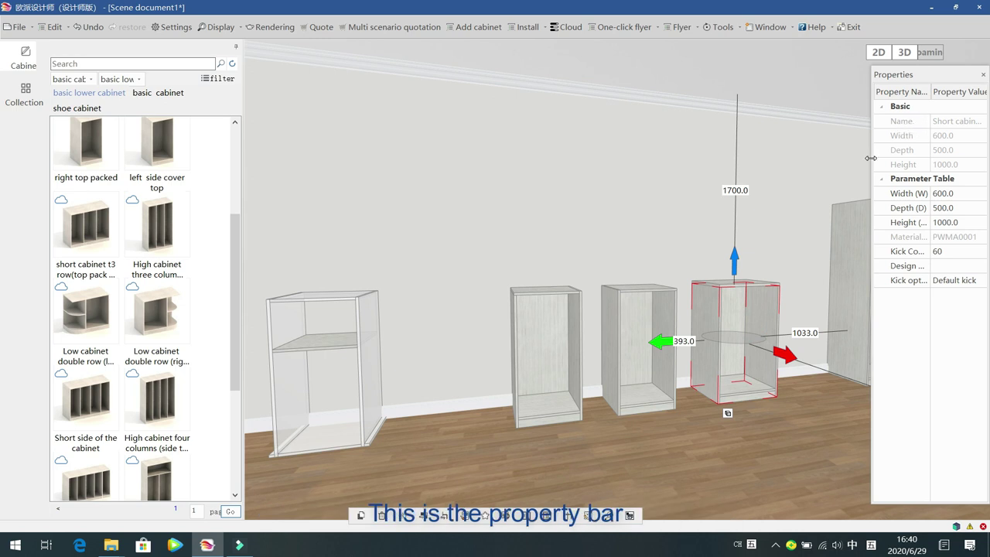
pyautogui.moveTo(869, 159); pyautogui.dragTo(823, 159)
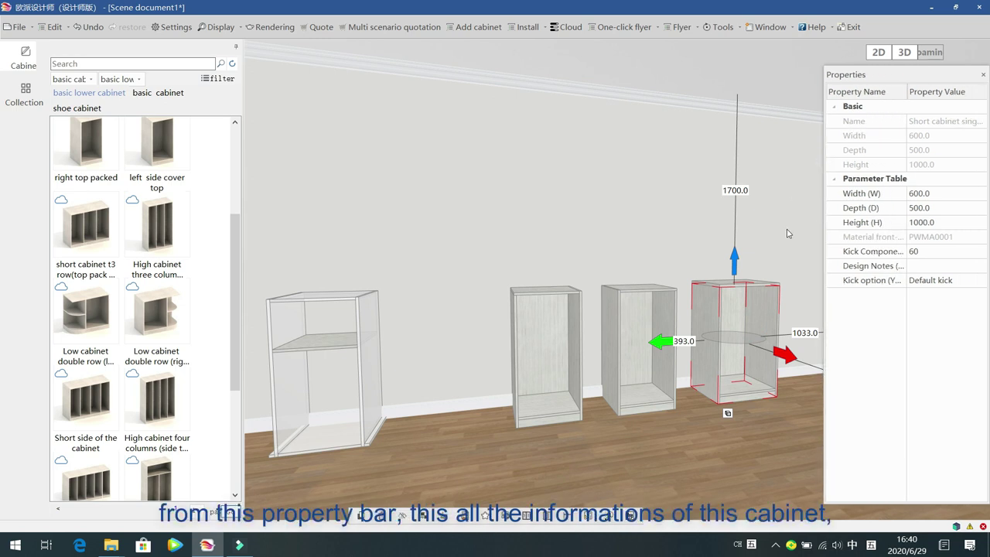
pyautogui.moveTo(493, 233); pyautogui.dragTo(566, 245)
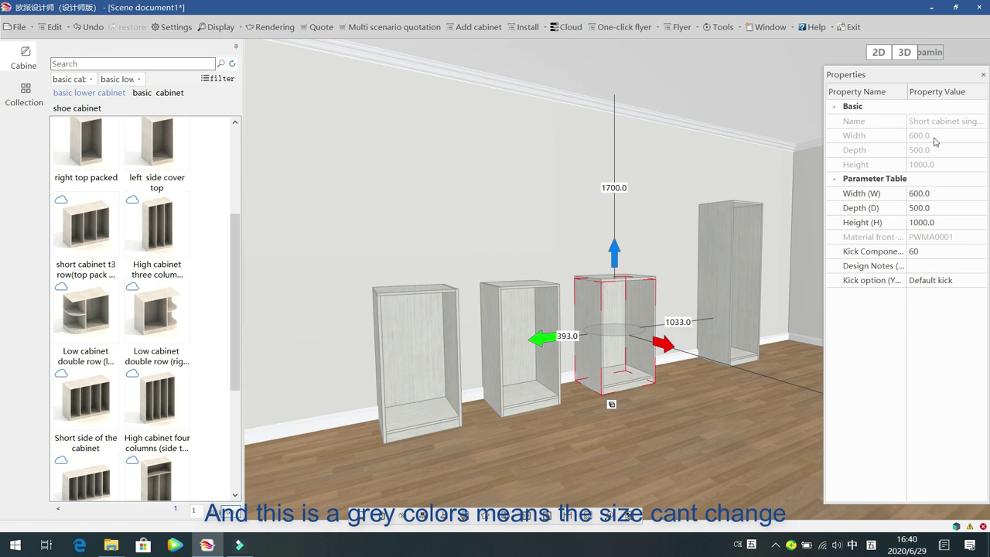
pyautogui.click(942, 195)
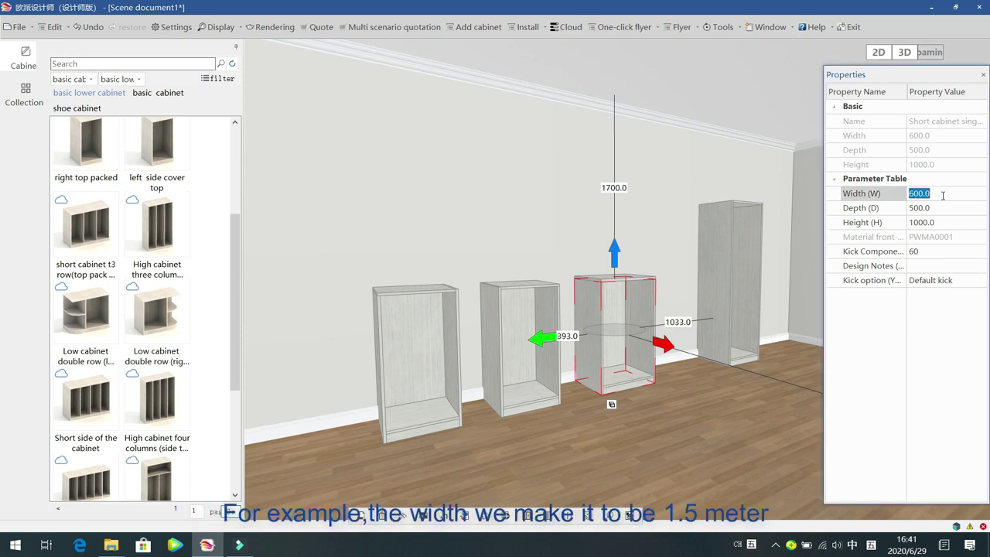
pyautogui.write('1500')
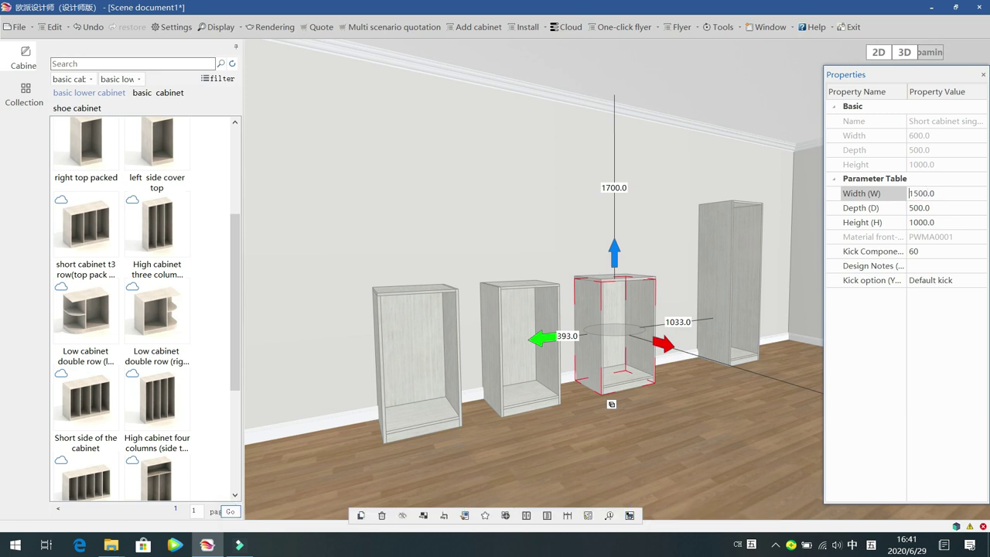
pyautogui.press('Return')
# Move the tall single cabinet along the long wall toward the room corner, clear of the widened low cabinet.
pyautogui.click(742, 259)
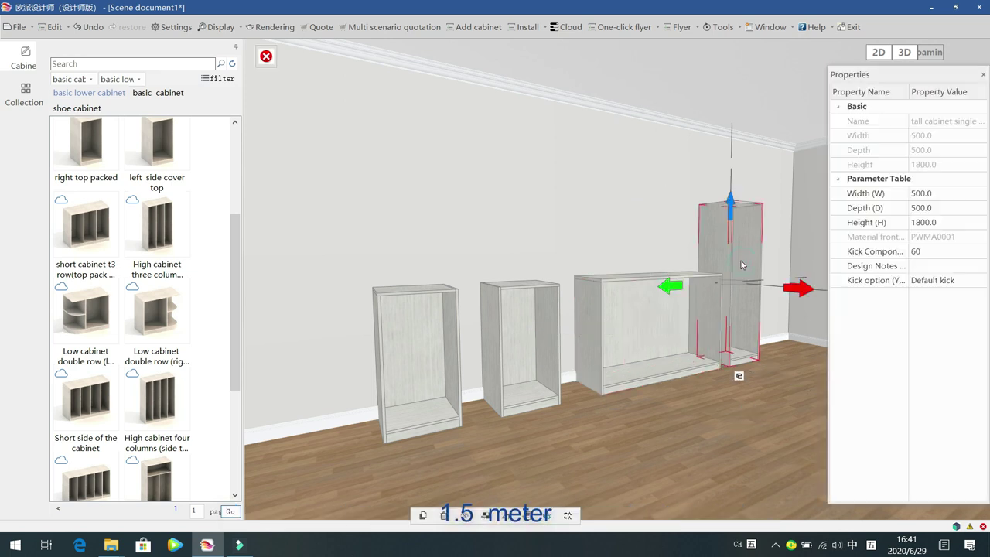
pyautogui.moveTo(675, 290); pyautogui.dragTo(713, 283)
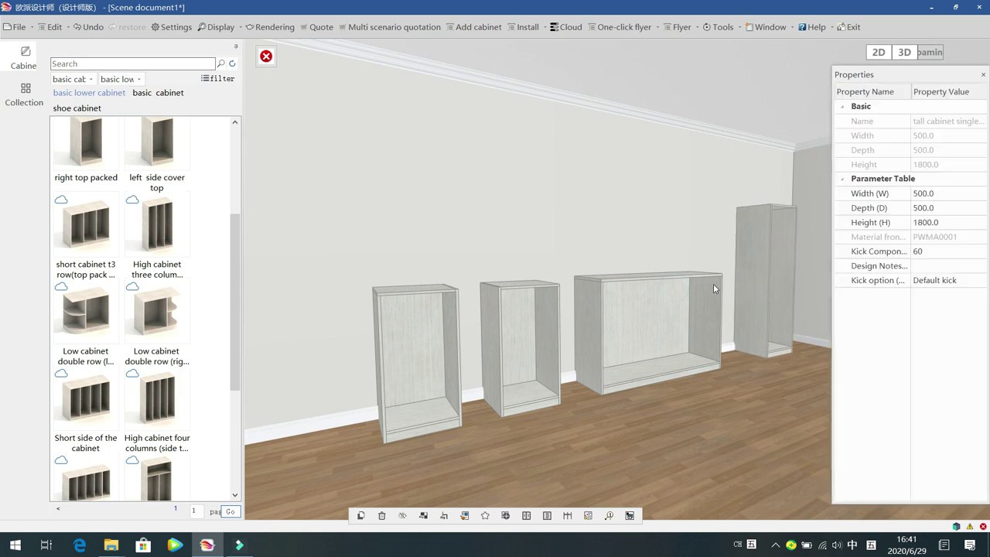
pyautogui.click(703, 439)
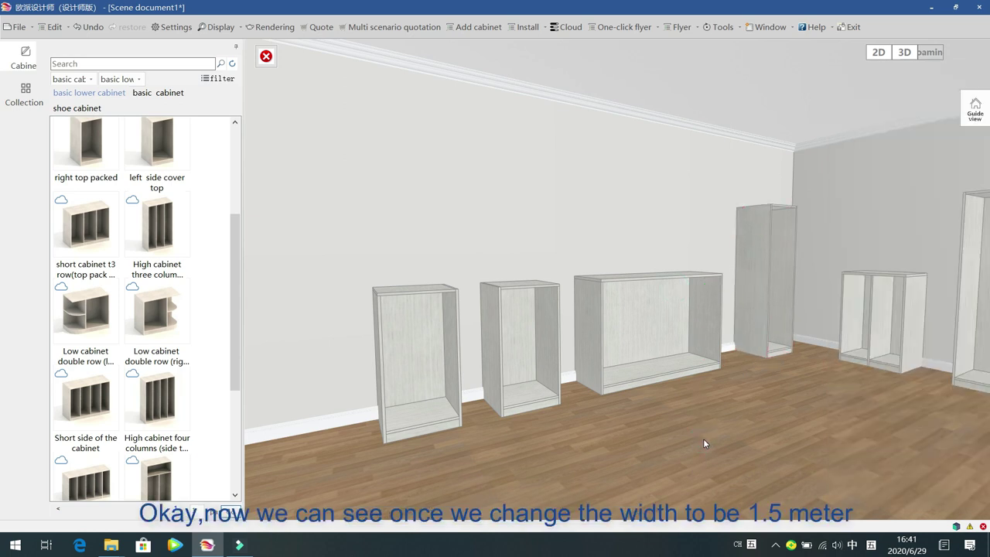
# Inspect the process inspection warning for the widened cabinet and locate the back panel it refers to.
pyautogui.click(672, 371)
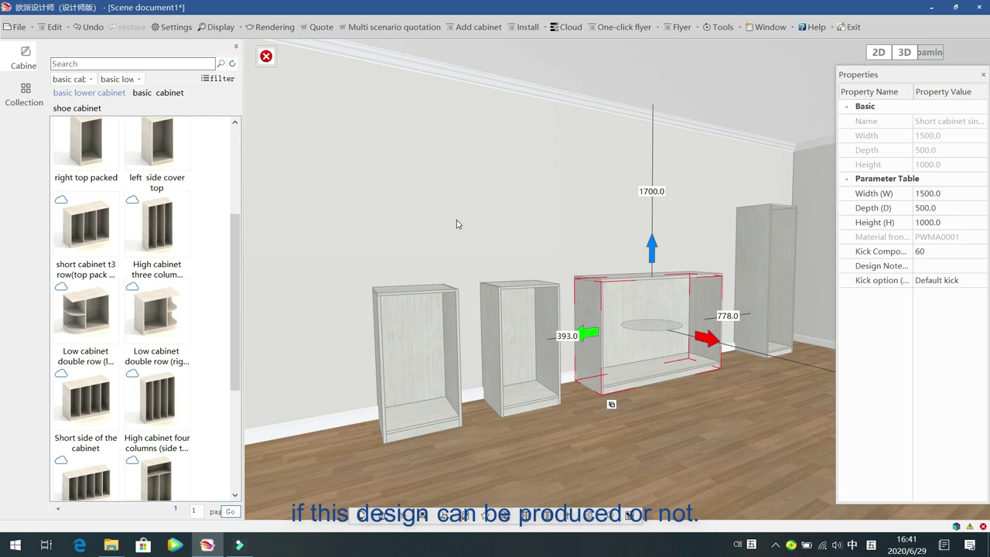
pyautogui.click(270, 57)
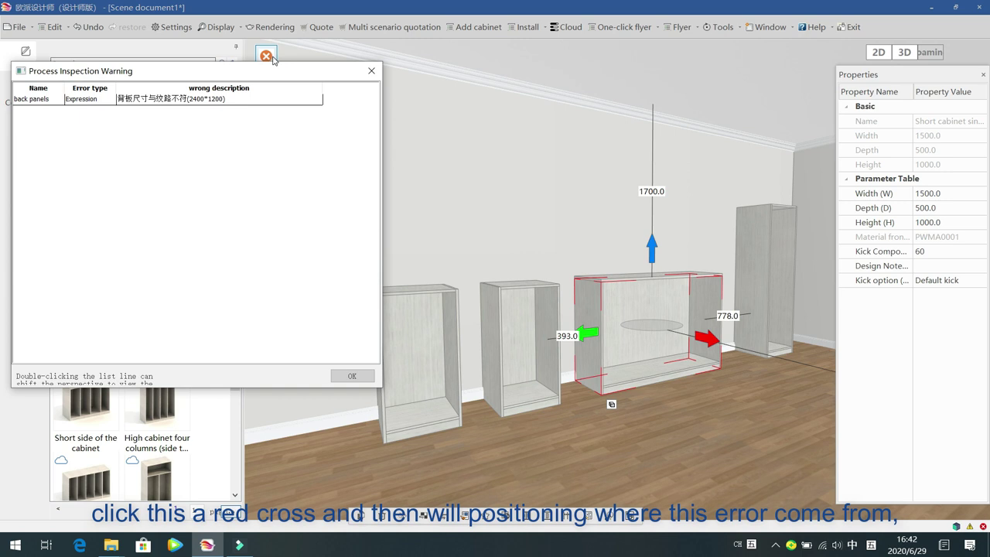
pyautogui.click(170, 98)
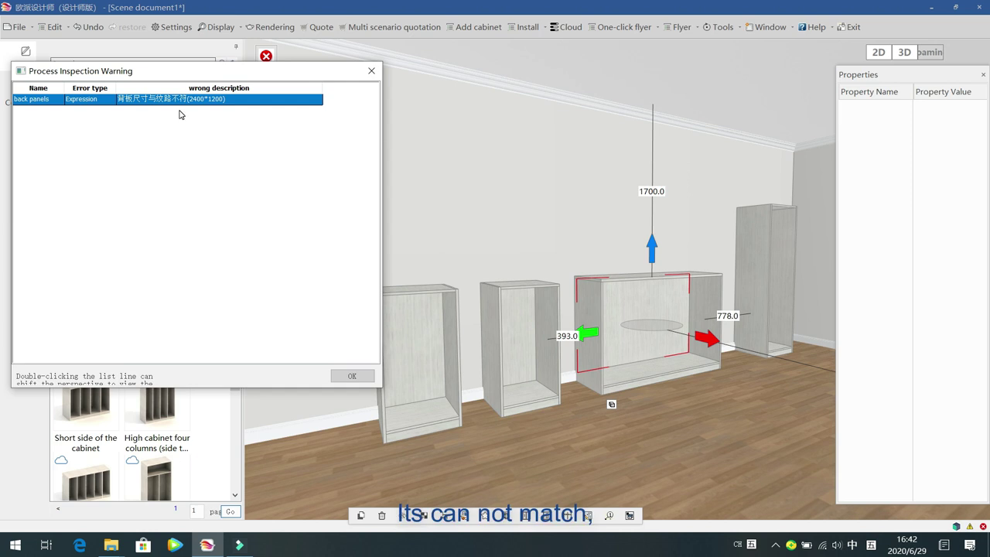
pyautogui.click(372, 70)
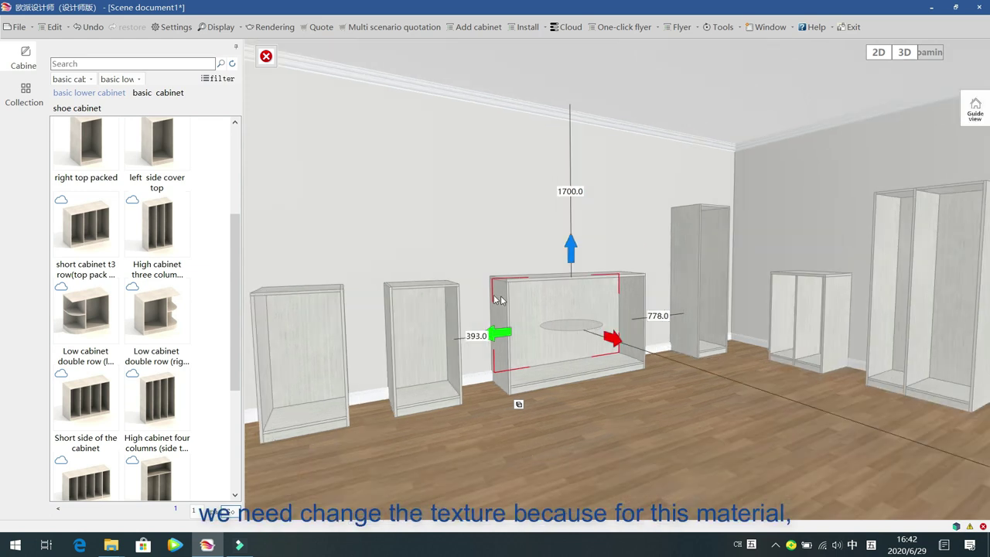
# Change the texture direction of the widened cabinet's back panel to Cross striation.
pyautogui.click(545, 308)
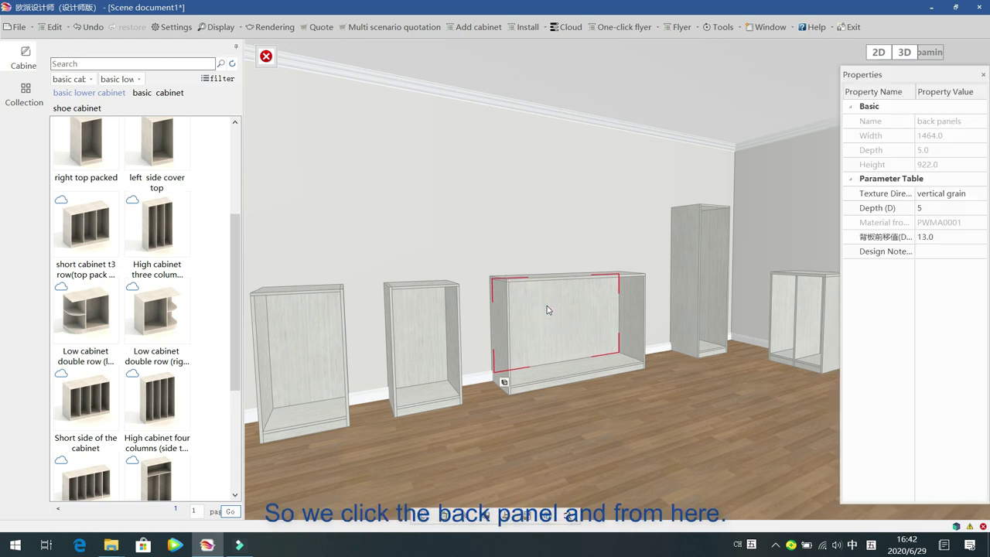
pyautogui.moveTo(841, 202); pyautogui.dragTo(797, 203)
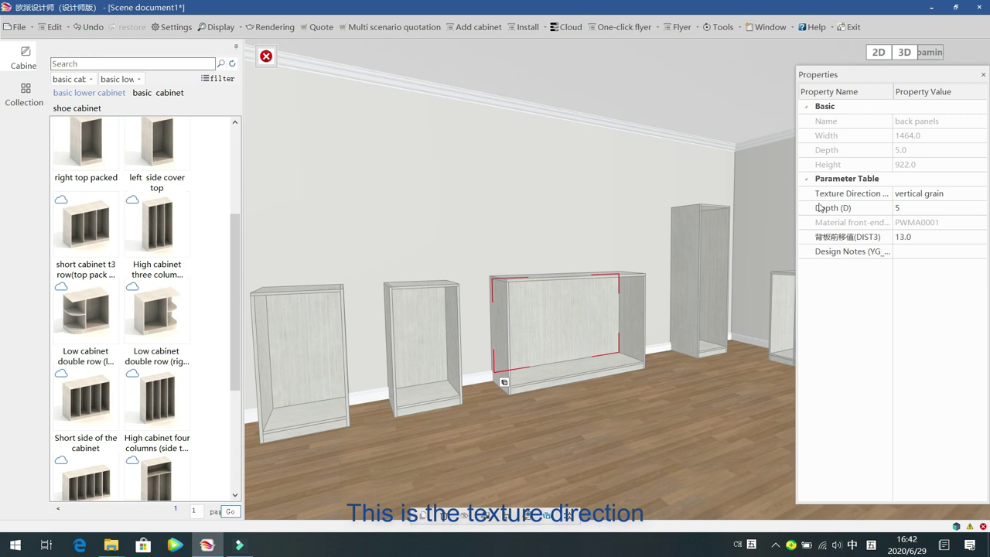
pyautogui.click(976, 197)
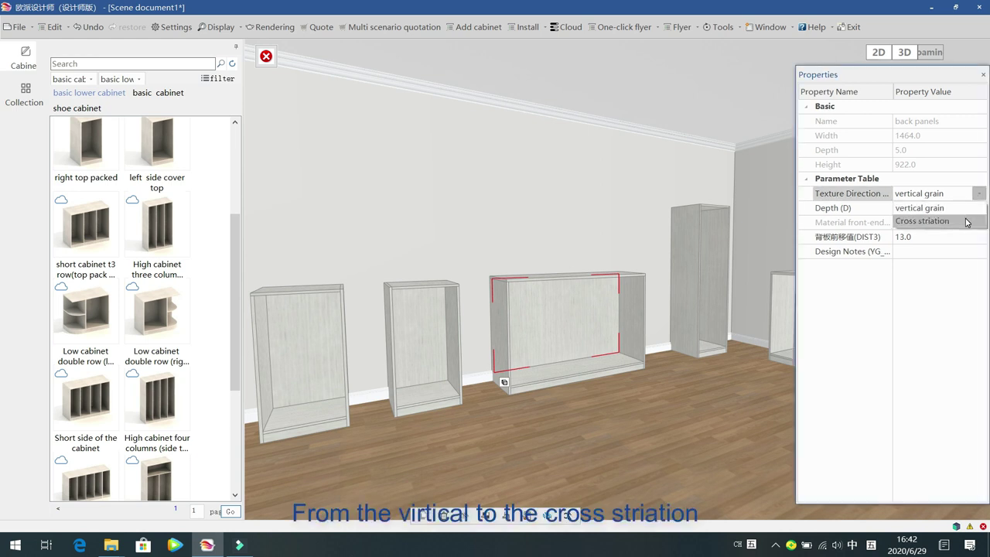
pyautogui.click(966, 222)
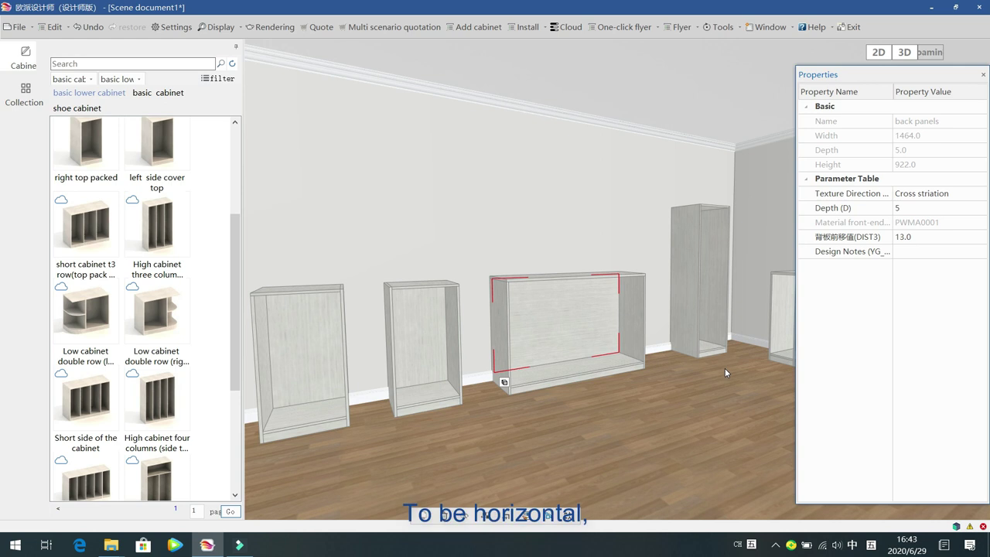
pyautogui.click(665, 414)
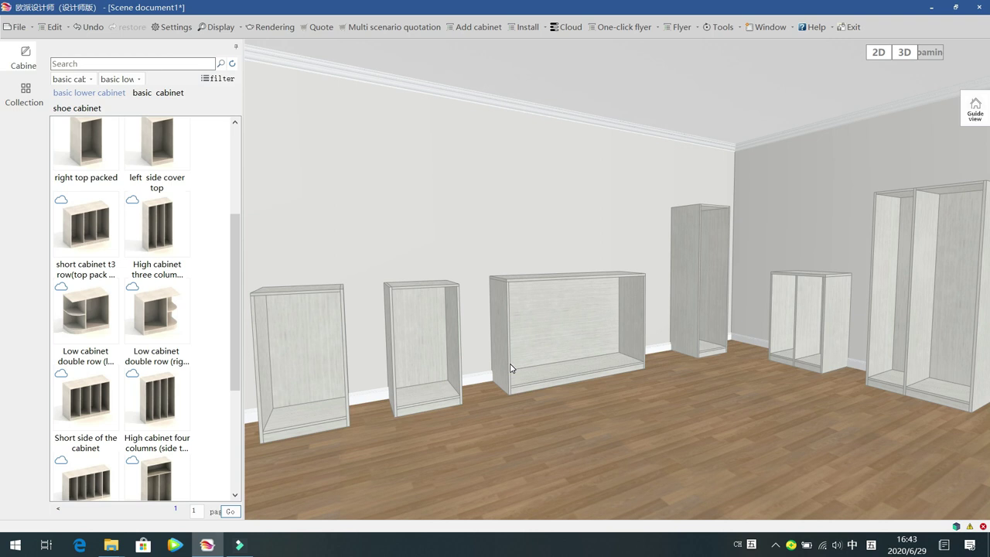
# Set the height of the widened low cabinet to 1500.
pyautogui.click(504, 324)
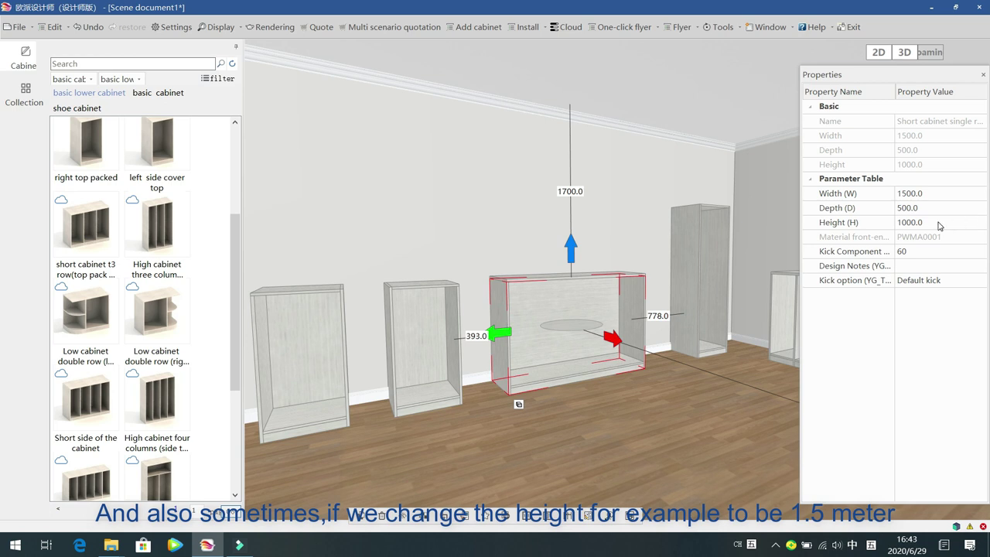
pyautogui.click(939, 222)
pyautogui.write('1500')
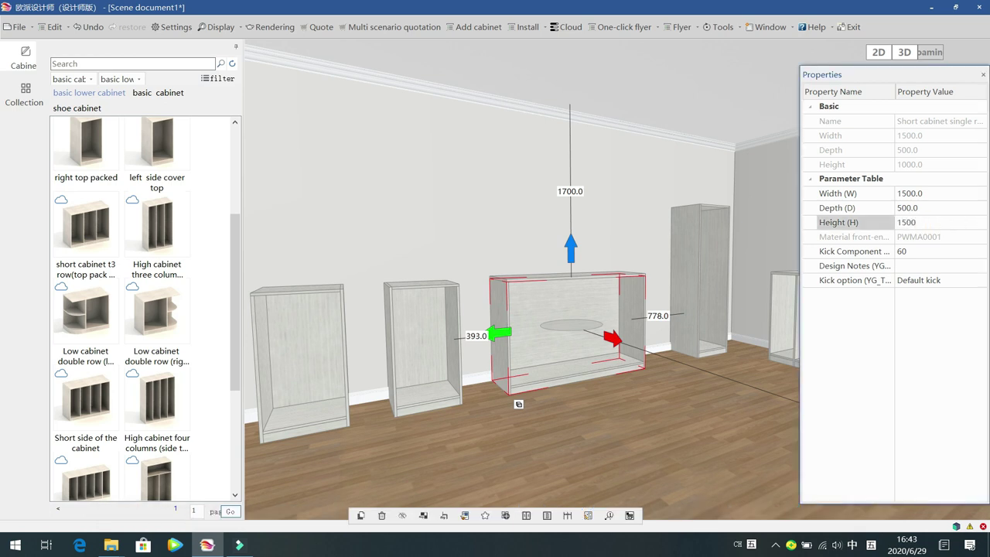
pyautogui.press('Return')
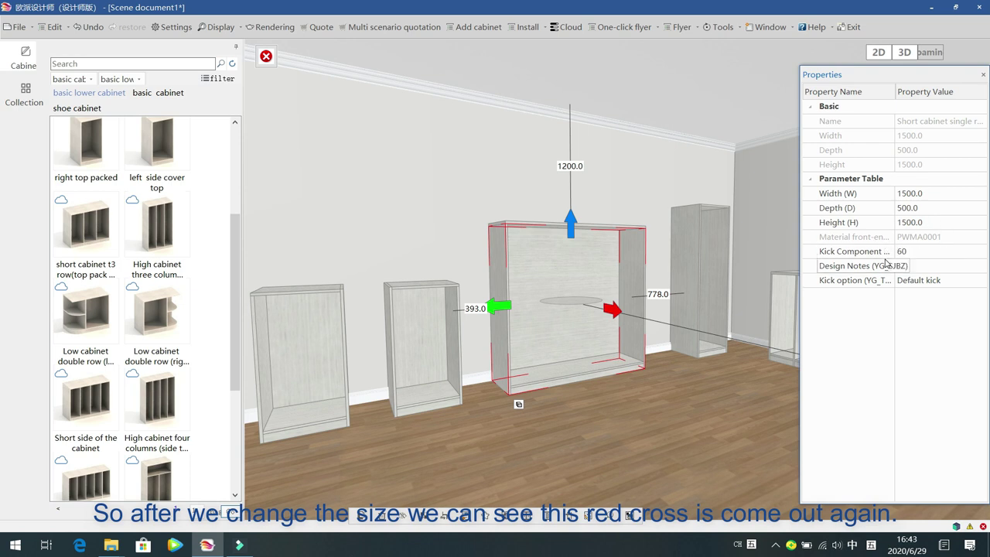
# Check the process inspection warning after the height change, locate the affected back panel, and examine its properties.
pyautogui.click(266, 56)
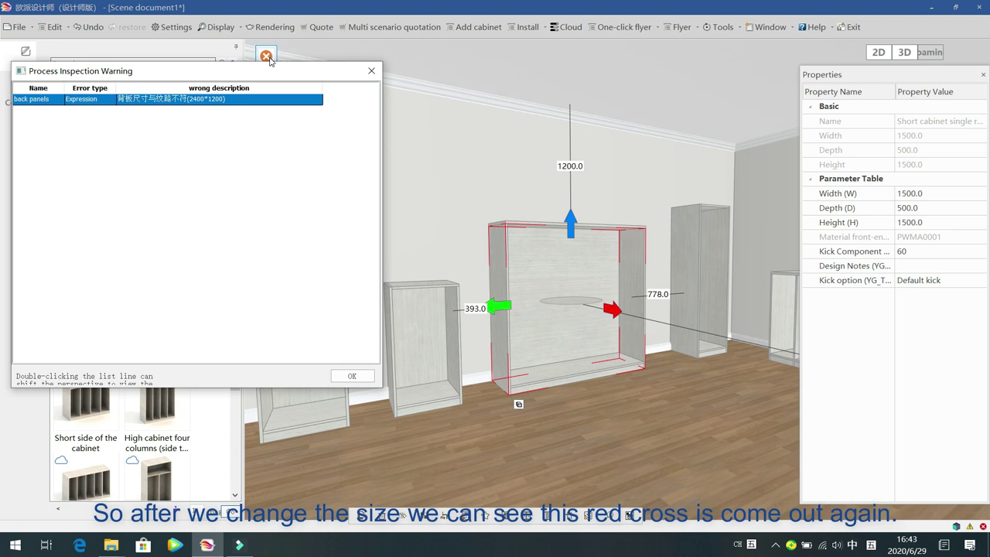
pyautogui.doubleClick(180, 102)
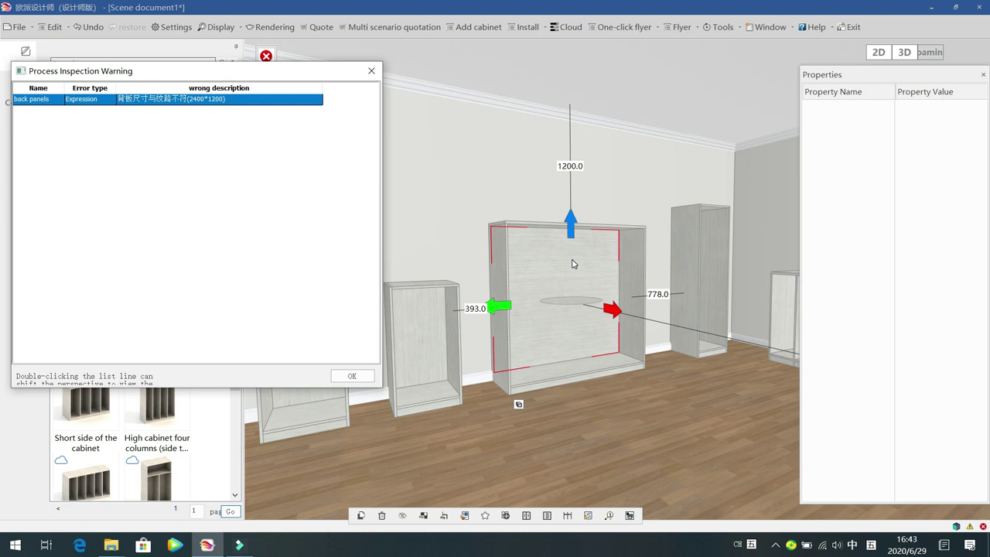
pyautogui.click(370, 71)
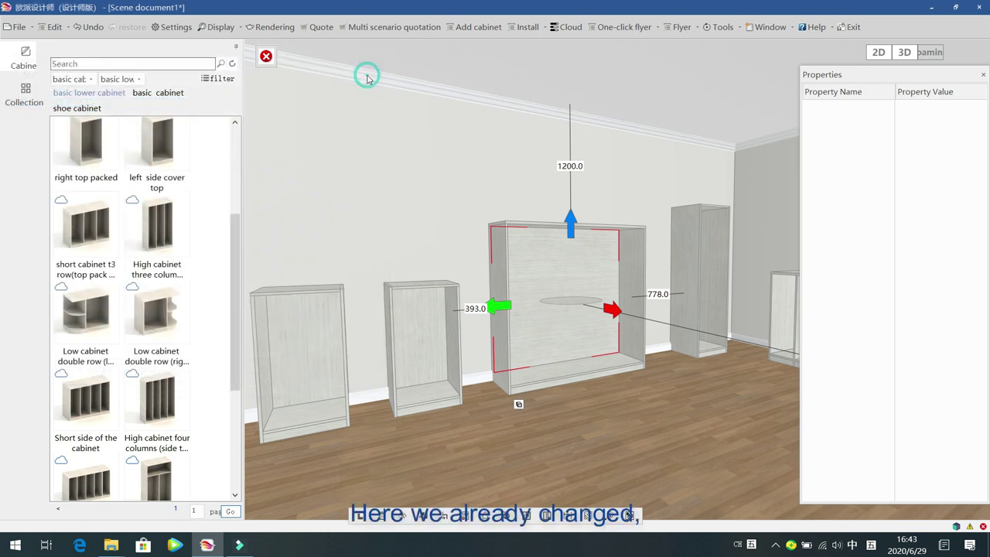
pyautogui.click(559, 275)
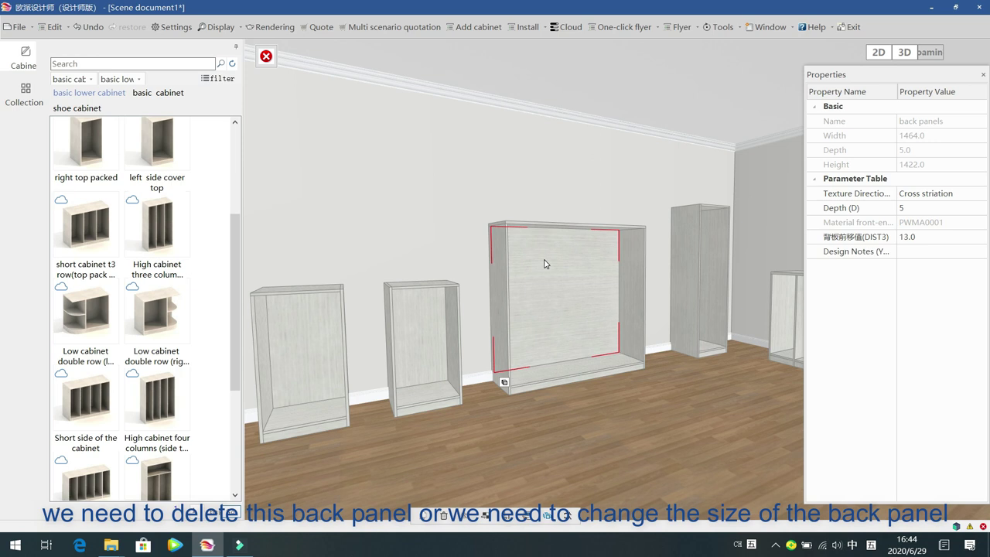
# Set the height of the widened low cabinet to 1200 and clear the selection.
pyautogui.click(646, 250)
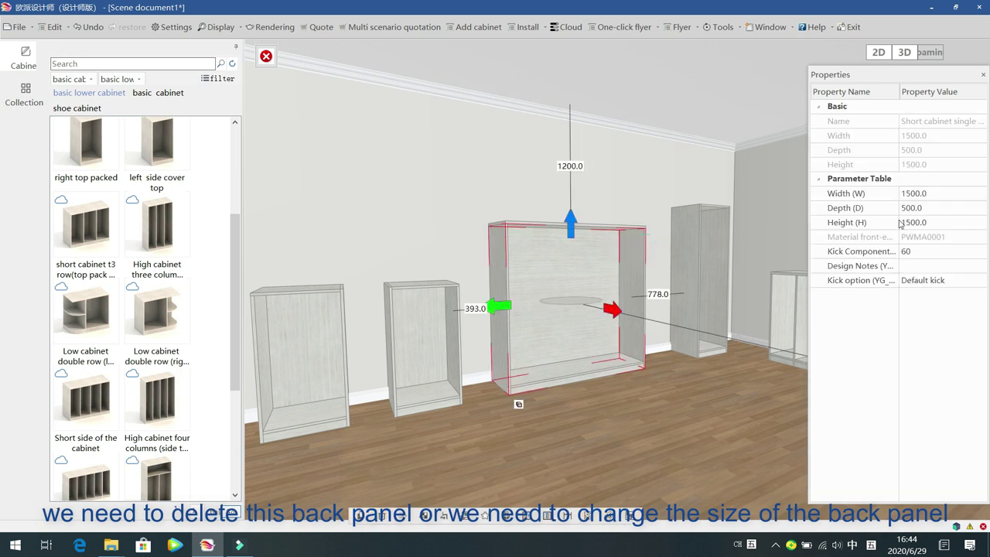
pyautogui.click(942, 223)
pyautogui.write('1200')
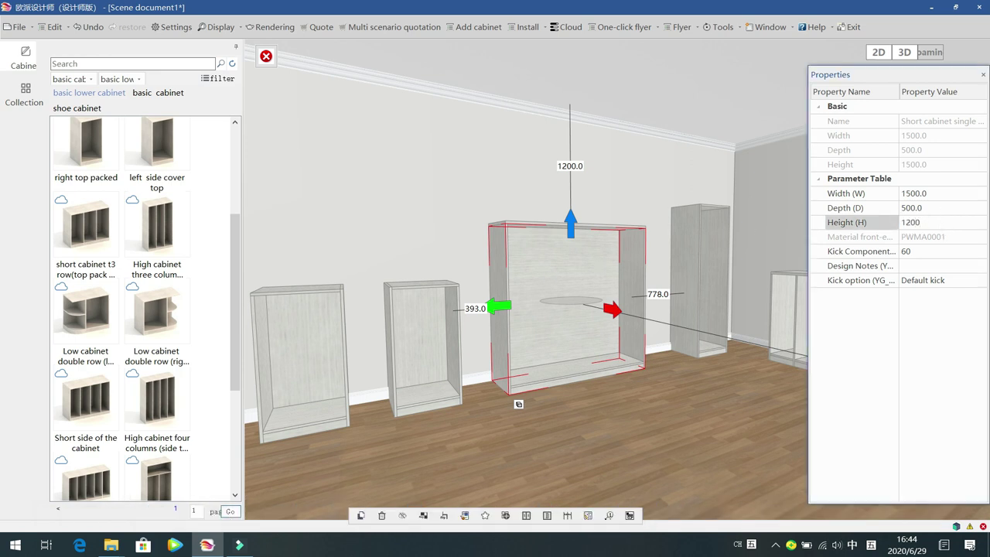
pyautogui.press('Return')
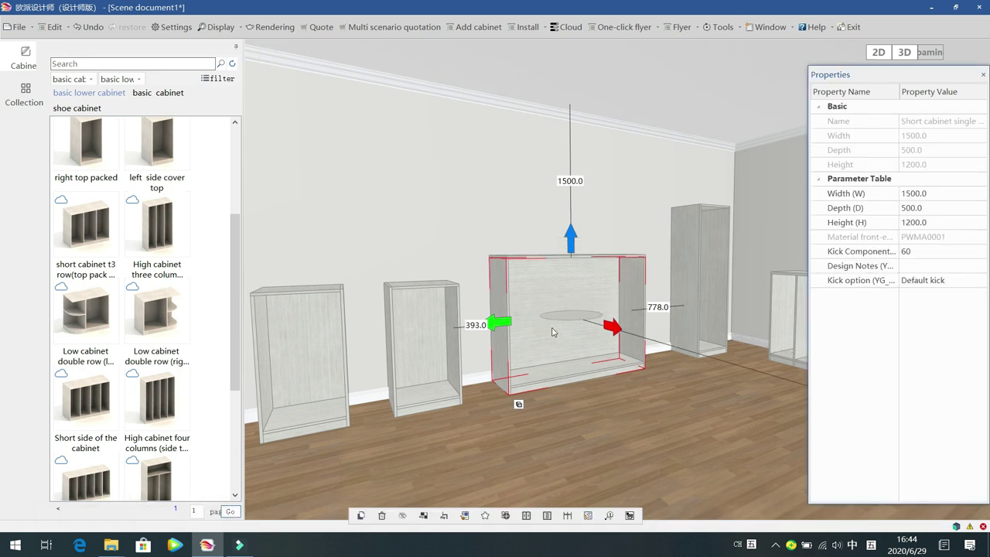
pyautogui.click(648, 429)
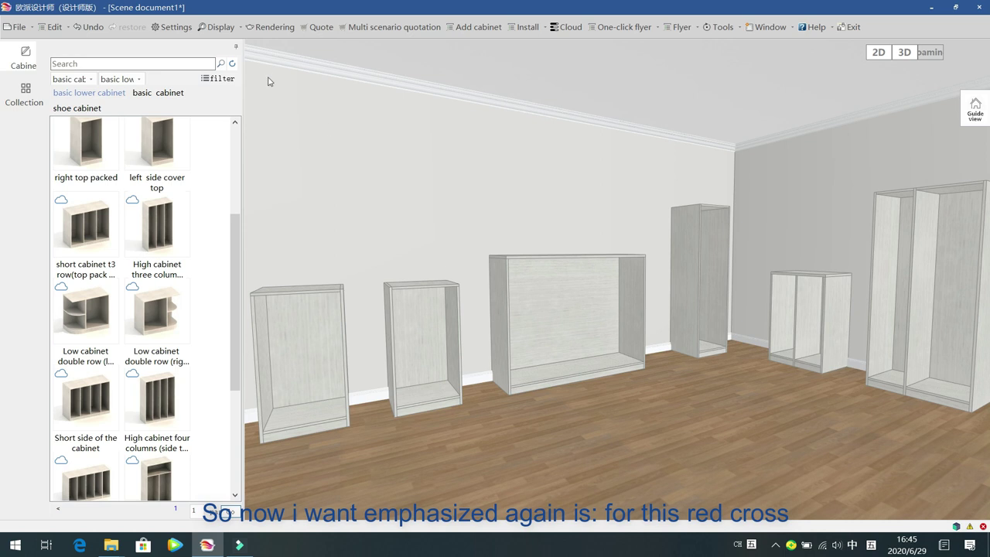
# Set the height of the 1500-wide low cabinet to 1300.
pyautogui.click(496, 291)
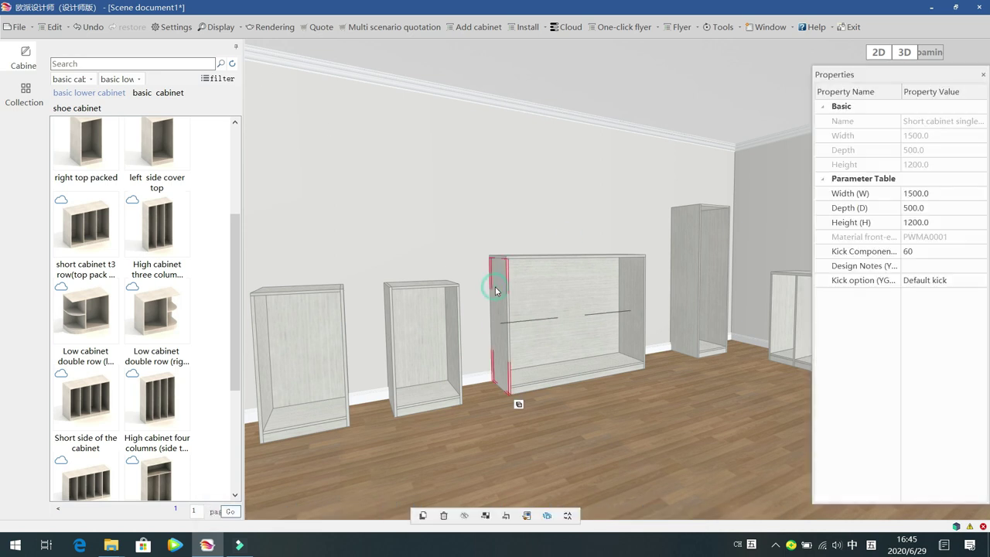
pyautogui.click(952, 222)
pyautogui.write('1300')
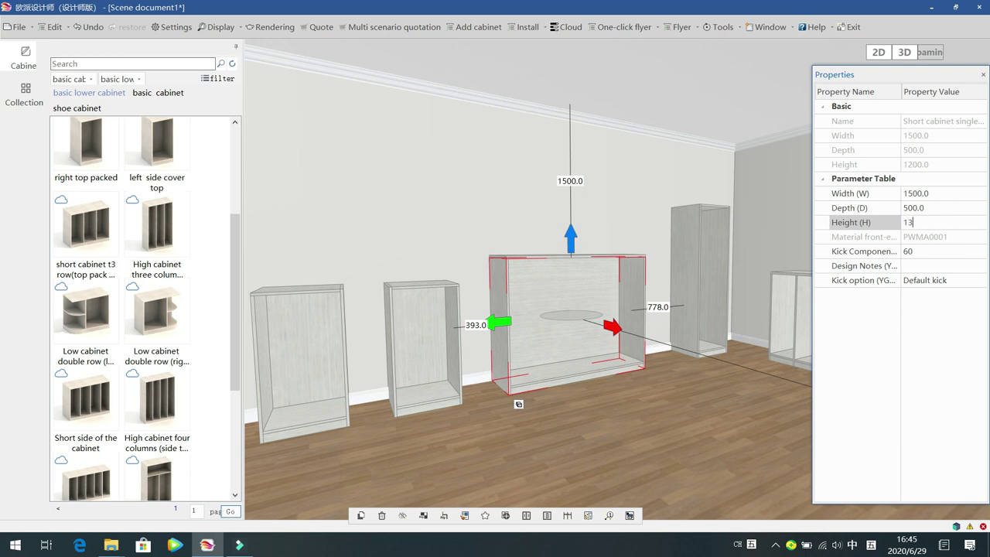
pyautogui.press('Return')
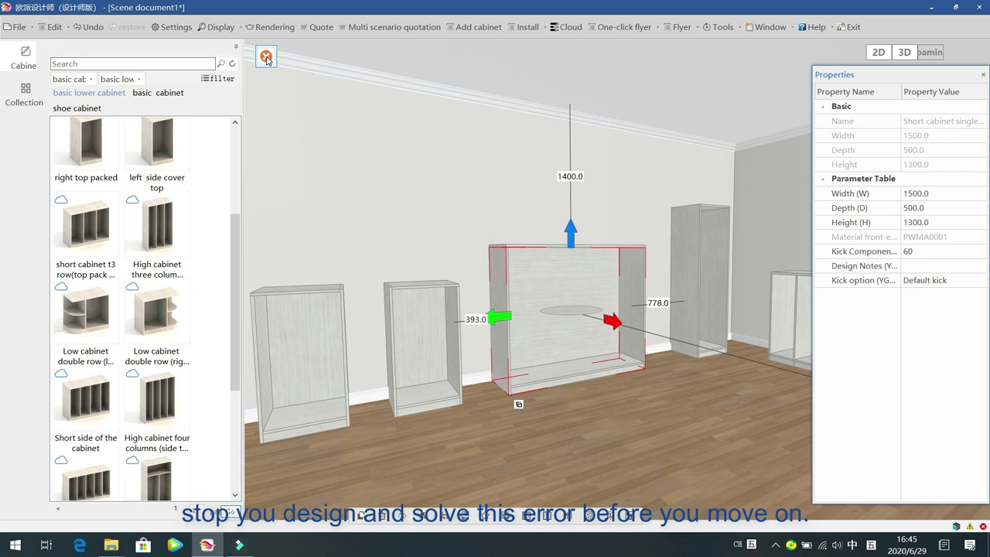
# Set the wide low cabinet's height to 1200.
pyautogui.click(953, 225)
pyautogui.write('1200.0')
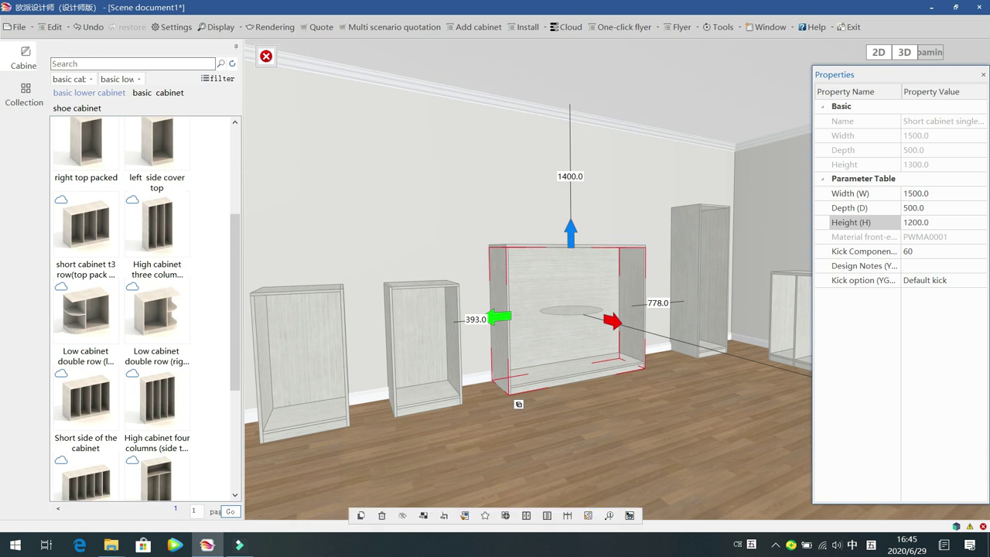
pyautogui.press('Return')
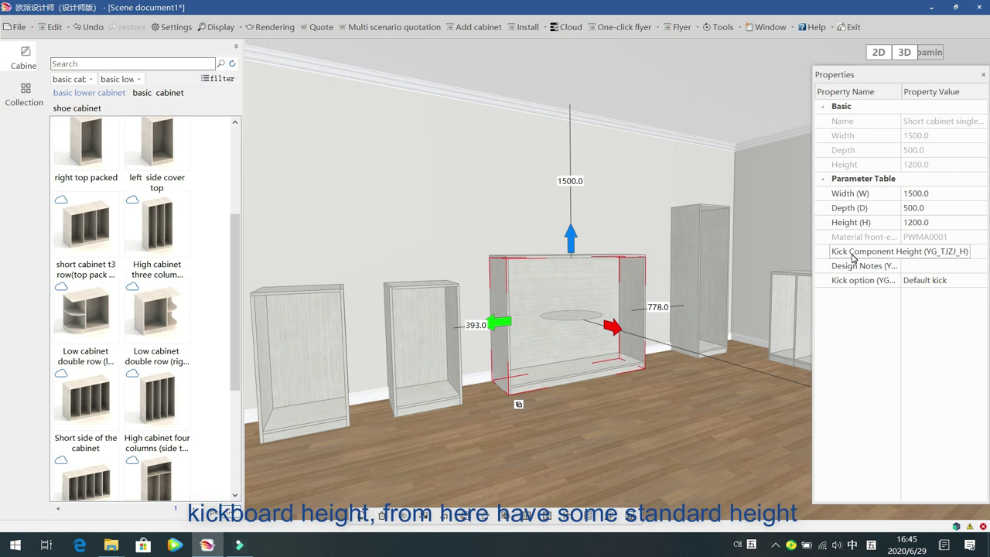
# Review the standard kickboard heights for the wide low cabinet and enter a custom kick component height of 65.
pyautogui.click(965, 251)
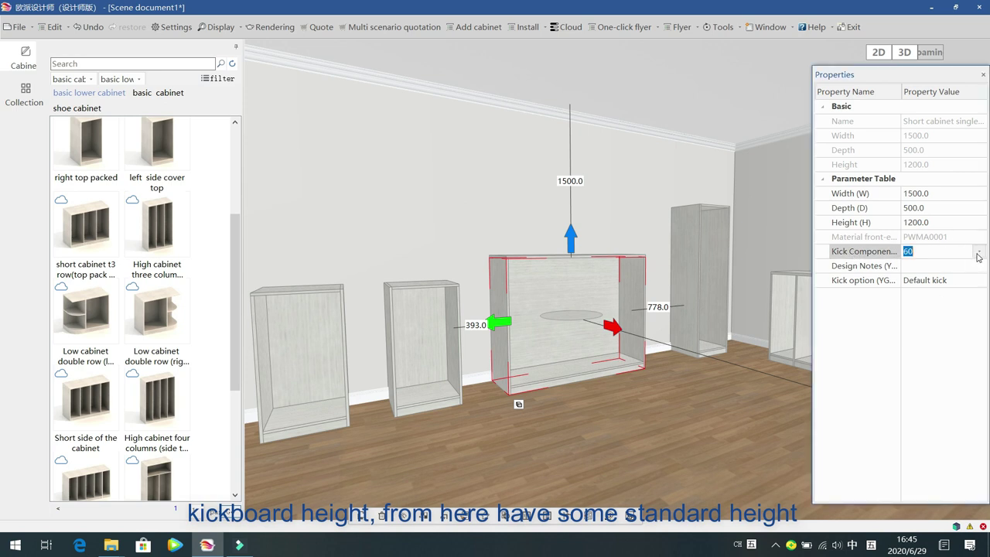
pyautogui.click(978, 255)
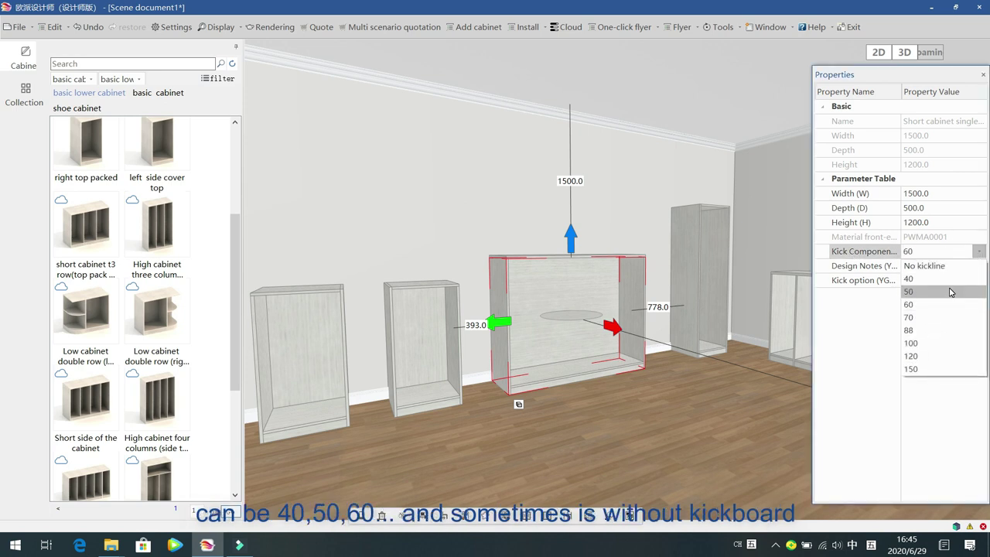
pyautogui.click(935, 251)
pyautogui.write('65')
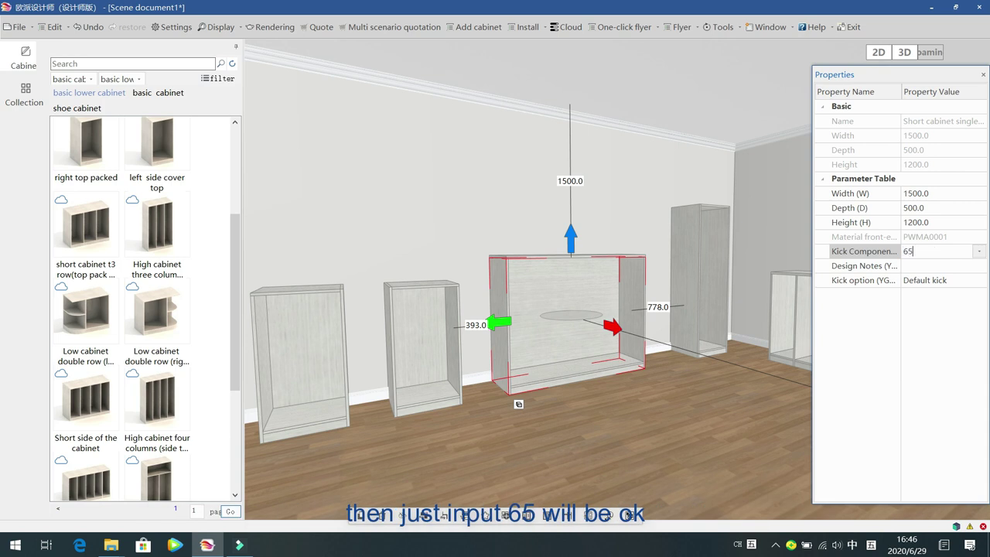
pyautogui.press('Return')
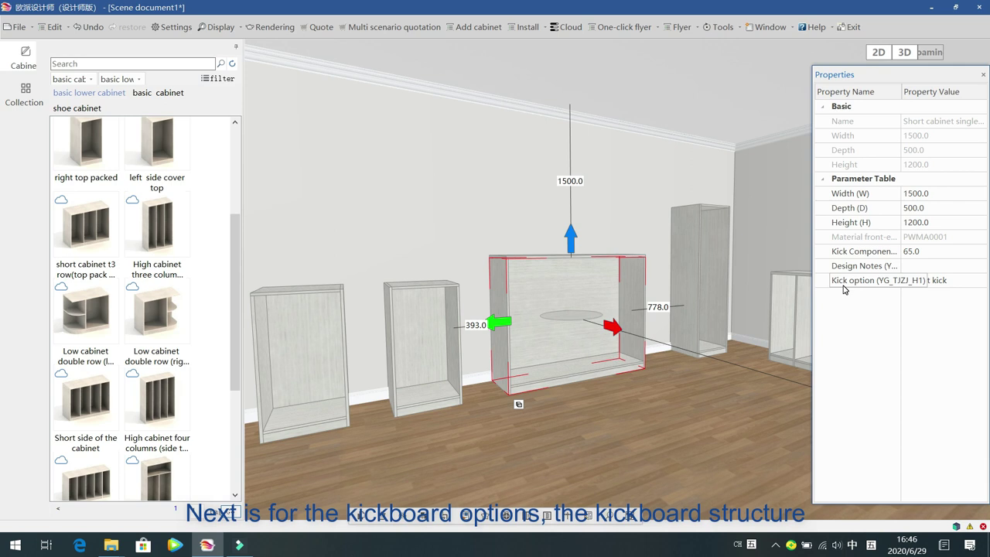
# Examine the available kick options of the wide low cabinet without changing the current choice.
pyautogui.click(975, 283)
pyautogui.click(975, 283)
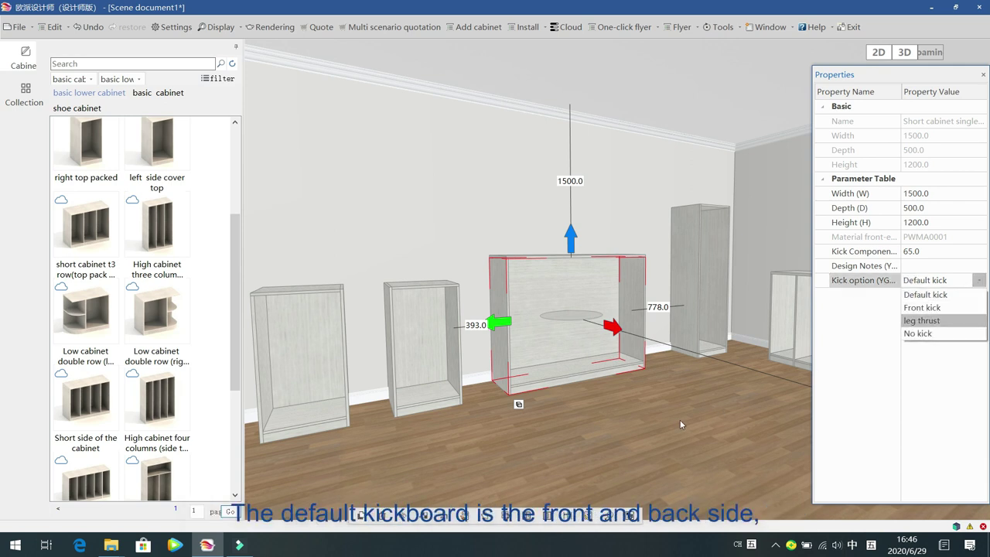
pyautogui.click(669, 473)
# Hide the left side panel of the wide low cabinet to expose its kickboards.
pyautogui.click(485, 380)
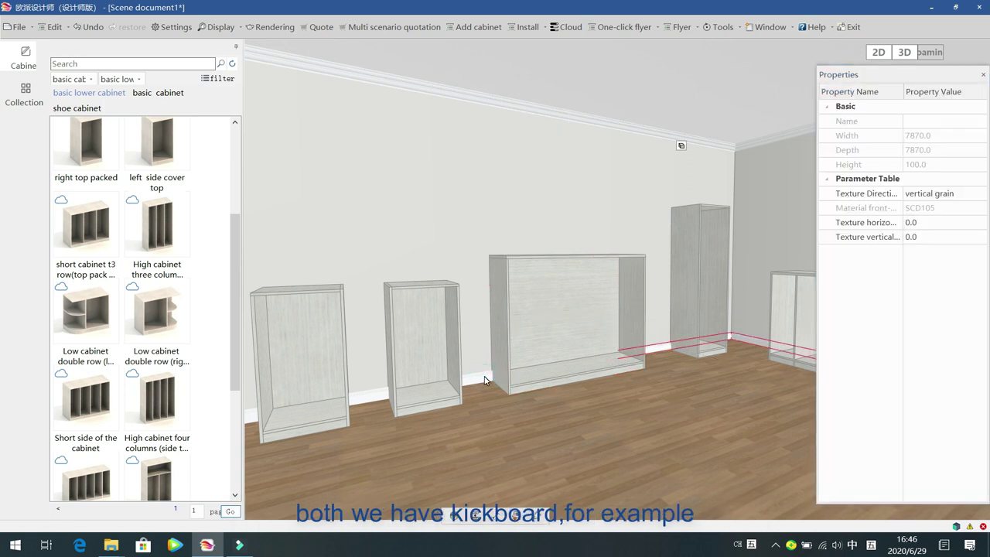
pyautogui.click(509, 408)
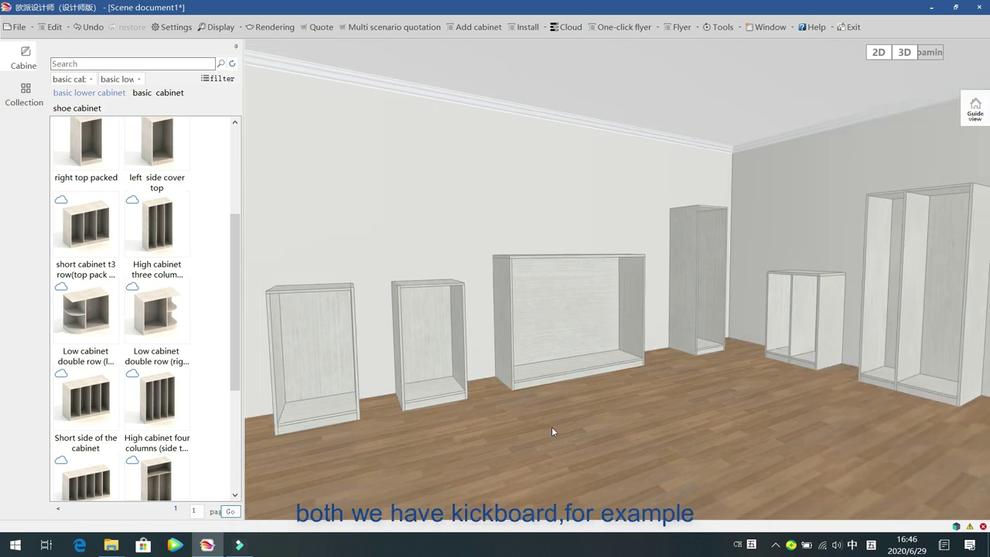
pyautogui.click(592, 343)
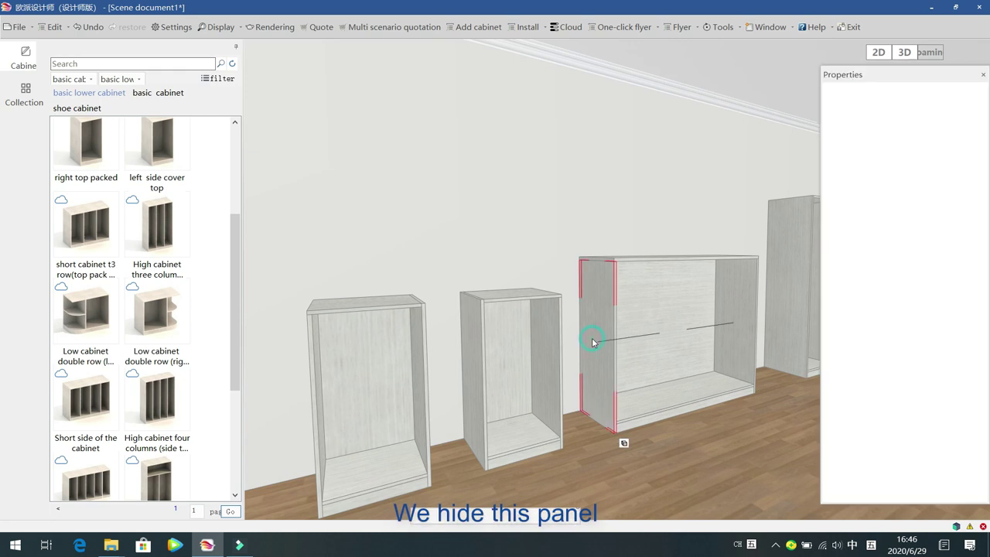
pyautogui.press('Delete')
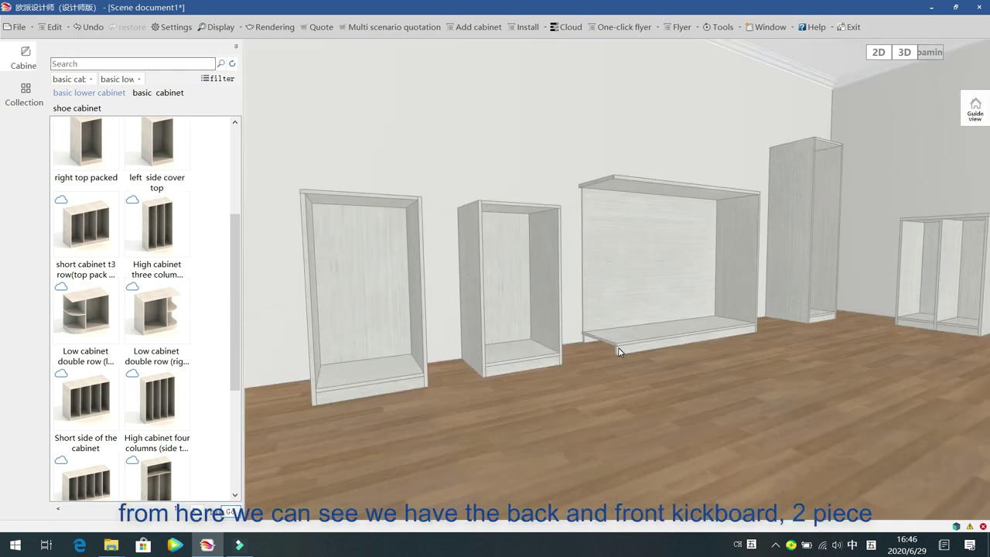
# Select the whole wide low cabinet and change its kick option to Front kick.
pyautogui.click(667, 258)
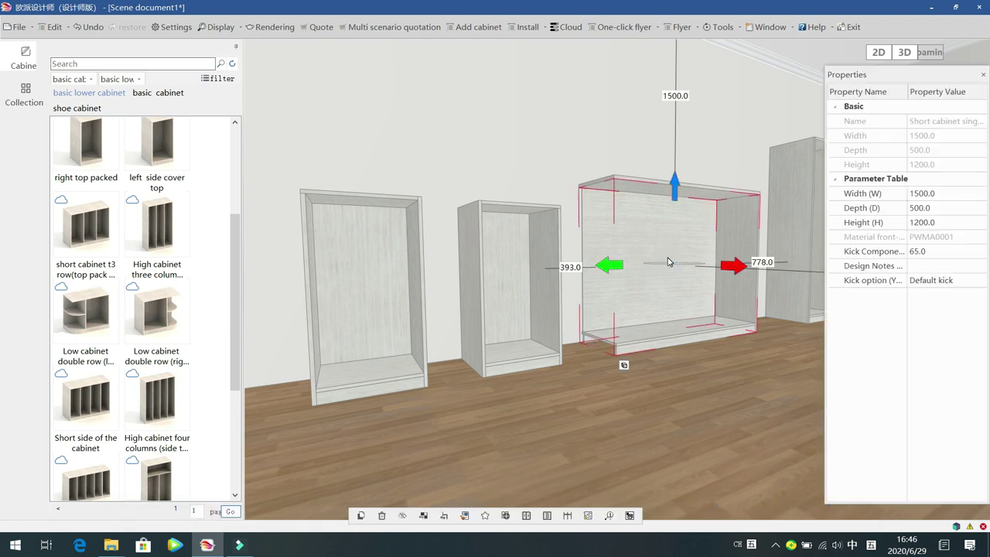
pyautogui.click(979, 282)
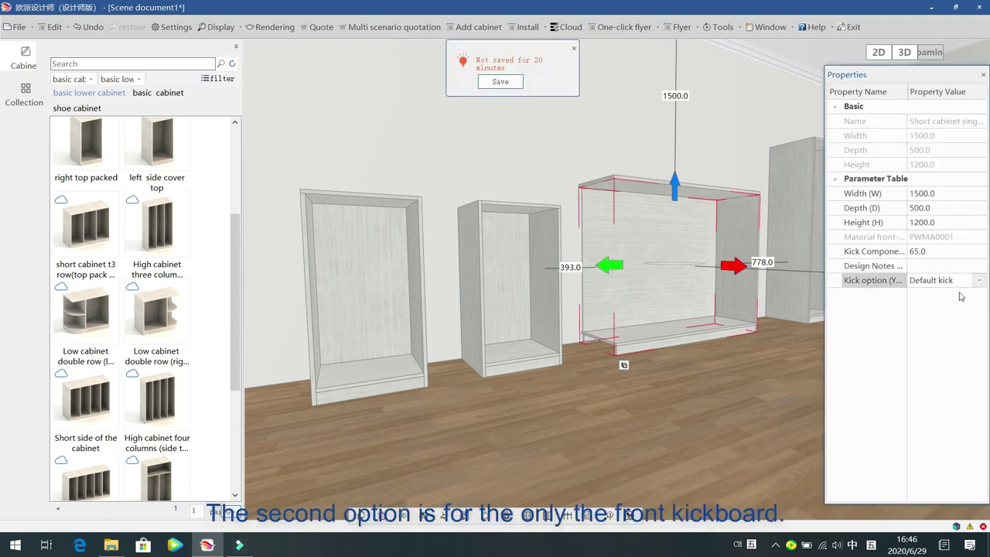
pyautogui.click(978, 281)
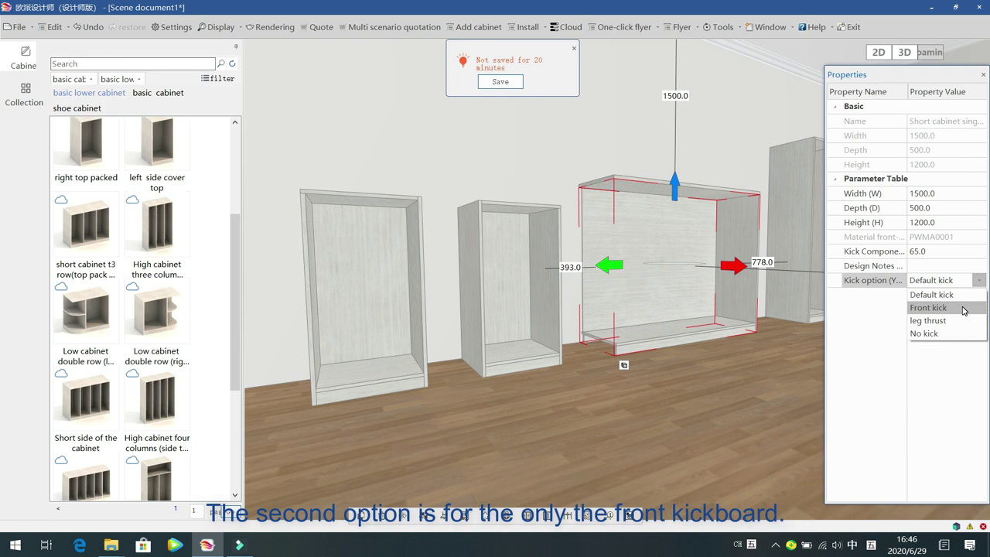
pyautogui.click(964, 308)
# Try the leg thrust kick option and the No kick option on the wide low cabinet.
pyautogui.click(979, 281)
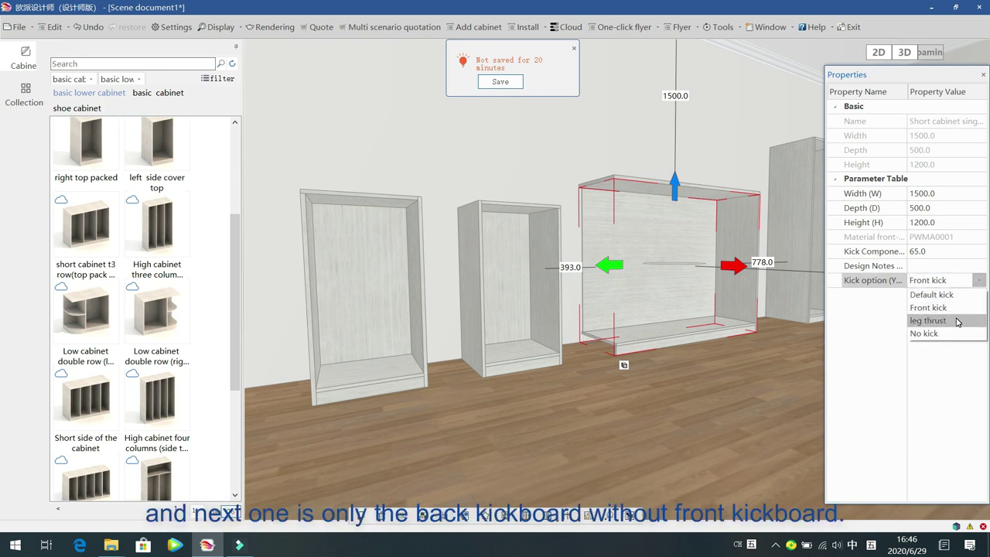
pyautogui.click(958, 321)
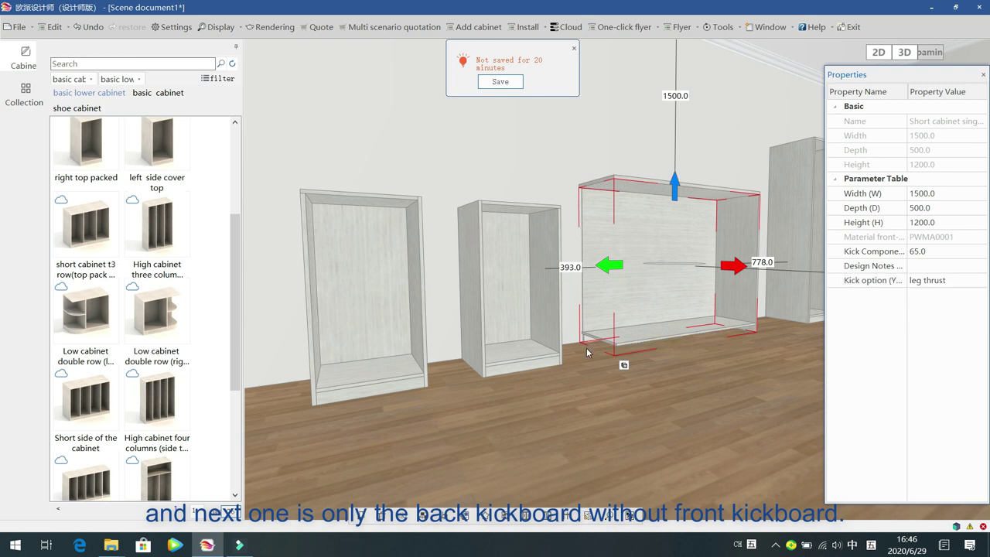
pyautogui.click(979, 280)
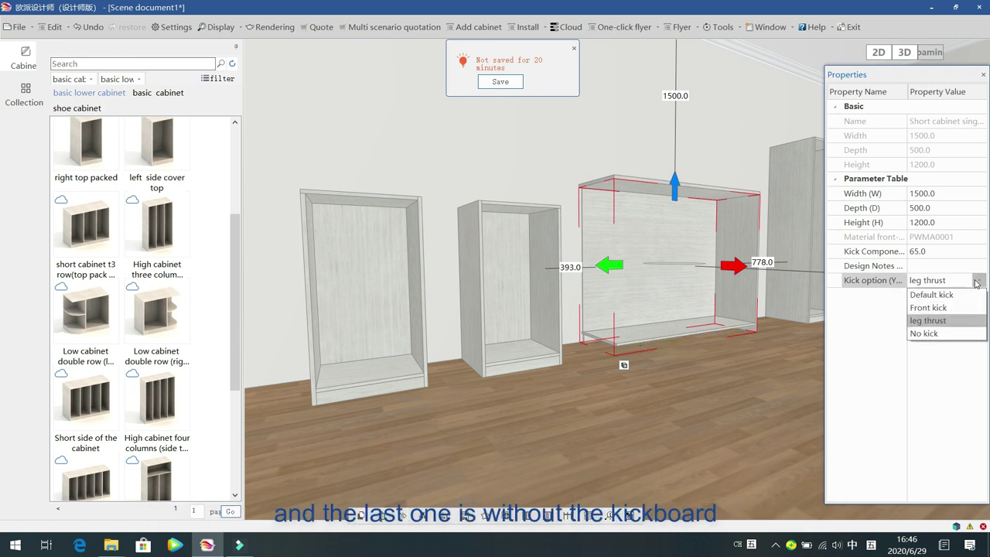
pyautogui.click(944, 334)
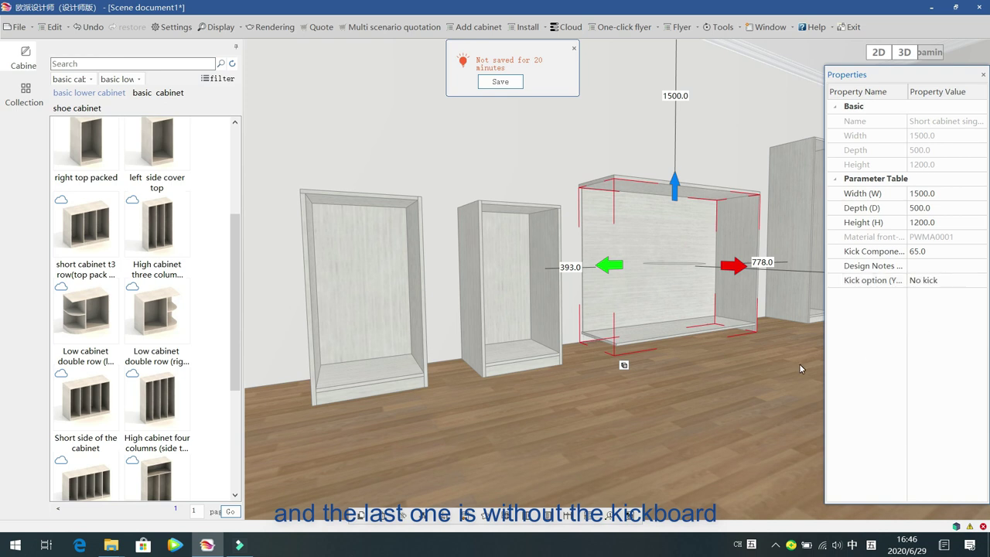
# Set the wide low cabinet's kick option to Default kick and clear the selection.
pyautogui.click(974, 282)
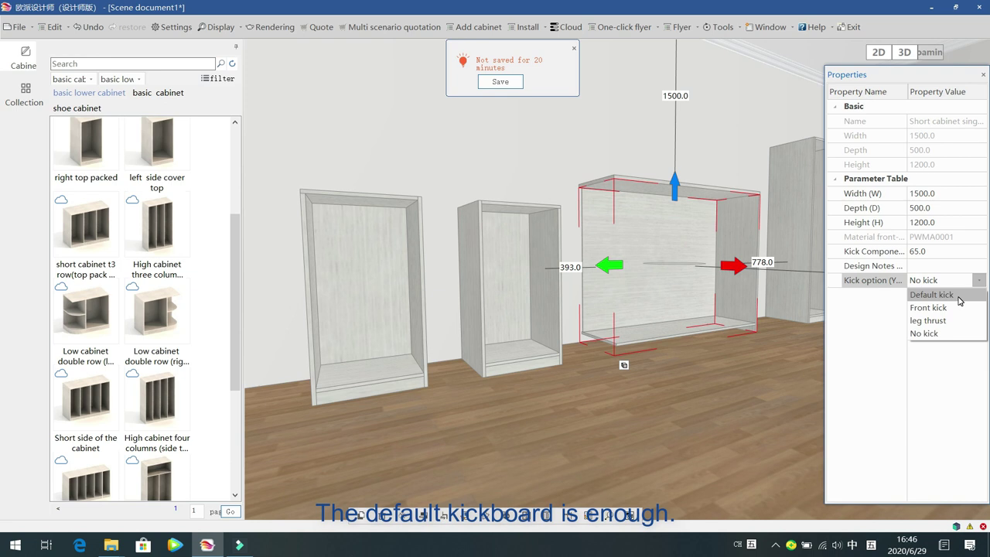
pyautogui.click(959, 298)
pyautogui.click(706, 408)
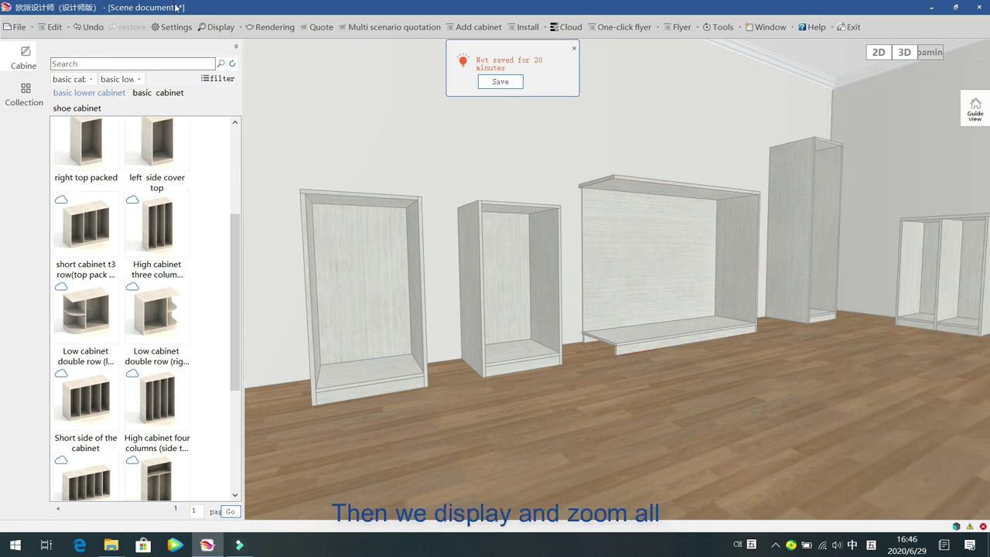
# Display all hidden parts so the side panel is shown again, and dismiss the save reminder.
pyautogui.click(217, 27)
pyautogui.click(229, 44)
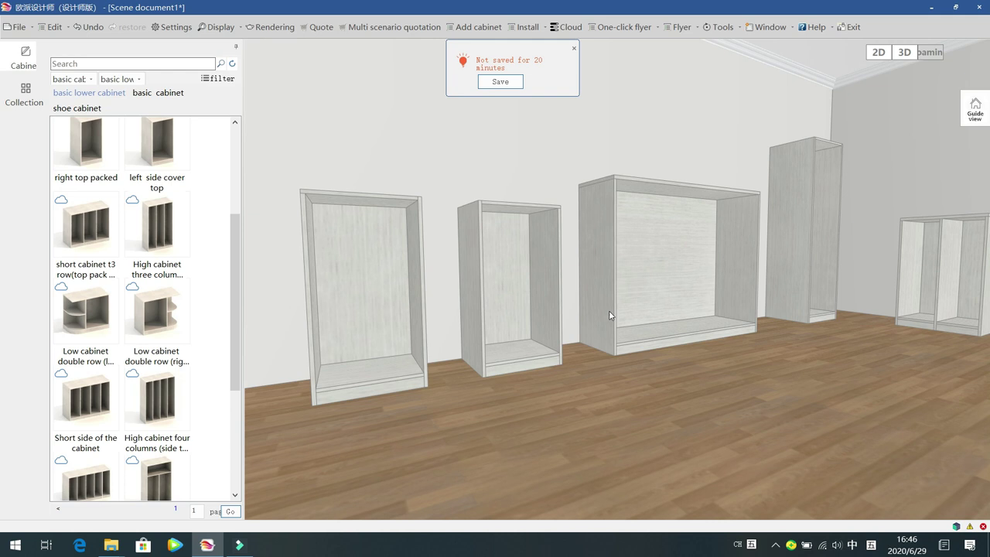
pyautogui.click(574, 48)
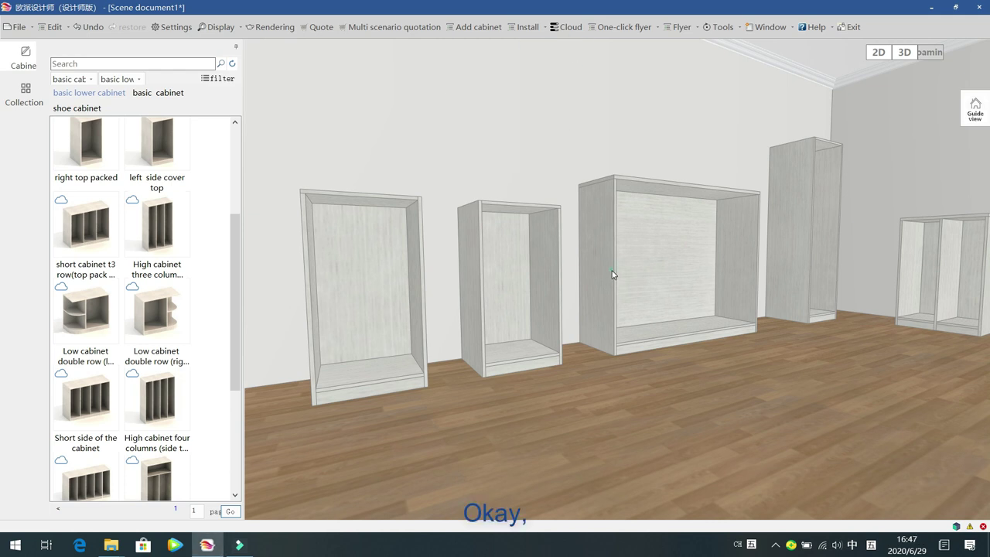
# Open the carcase material library for the whole wide low cabinet.
pyautogui.click(609, 277)
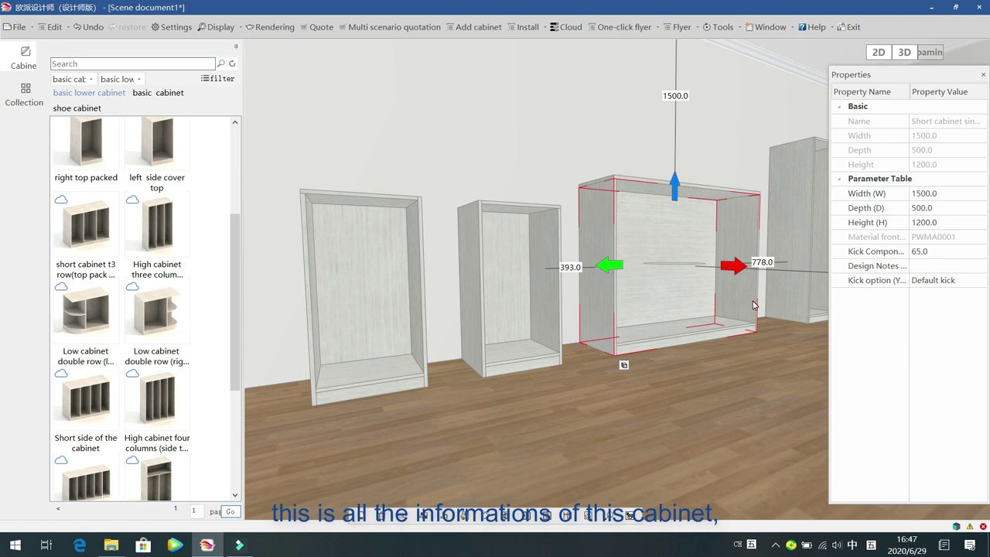
pyautogui.rightClick(604, 217)
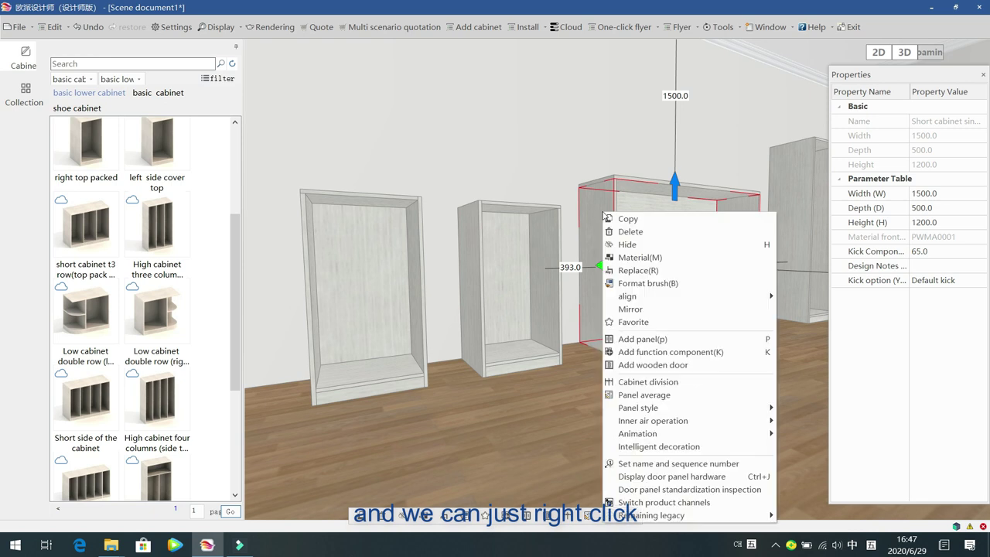
pyautogui.click(639, 257)
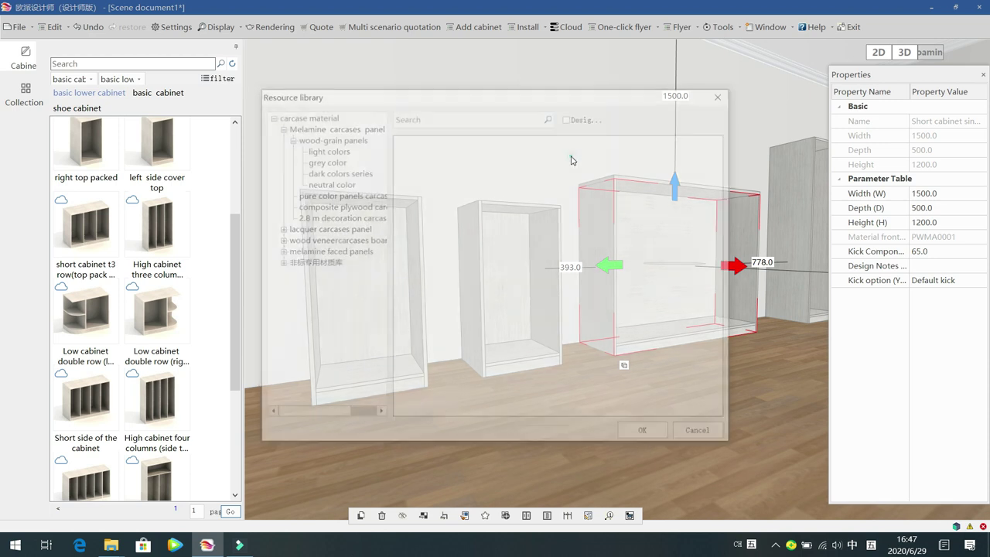
pyautogui.click(571, 157)
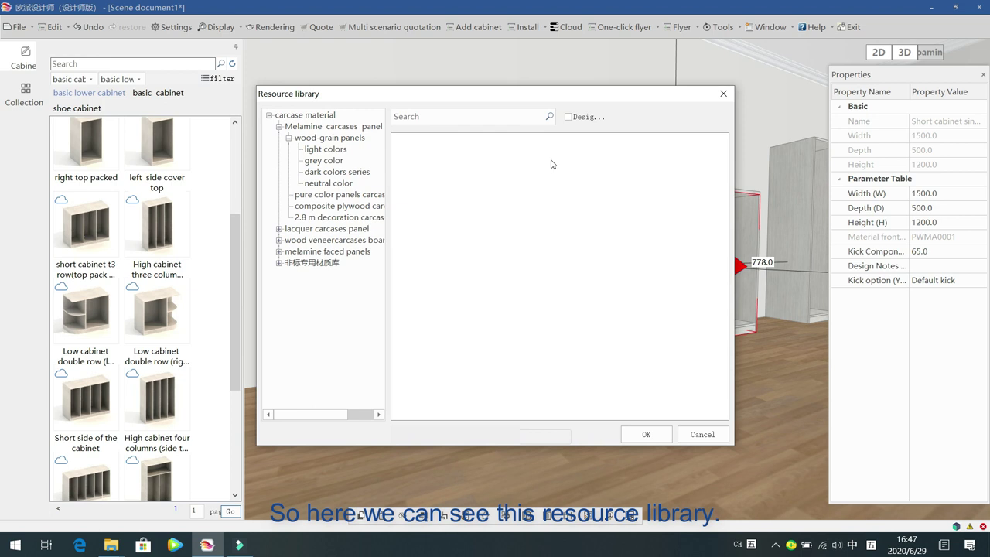
# Browse the melamine wood-grain carcase panels through the light, grey, dark and neutral color categories.
pyautogui.click(279, 126)
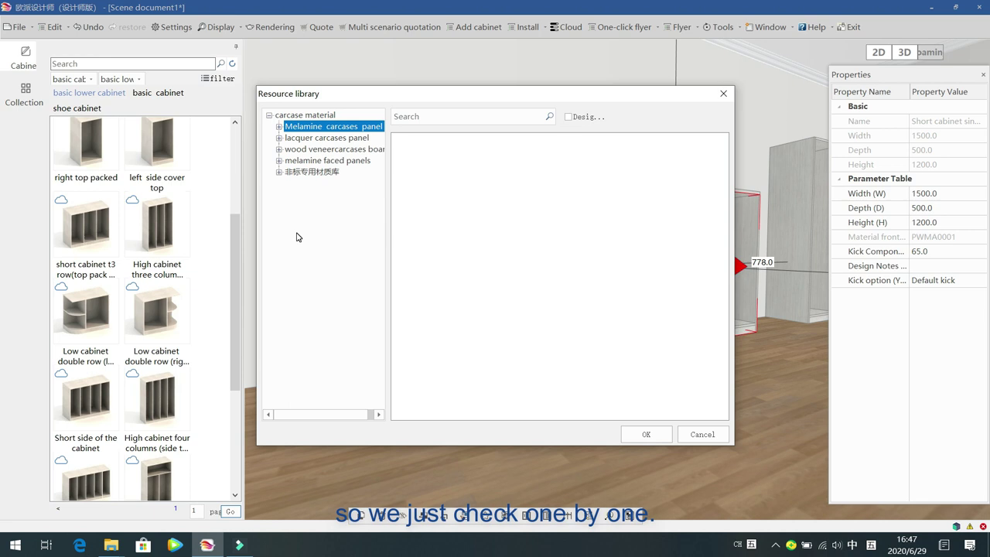
pyautogui.click(280, 127)
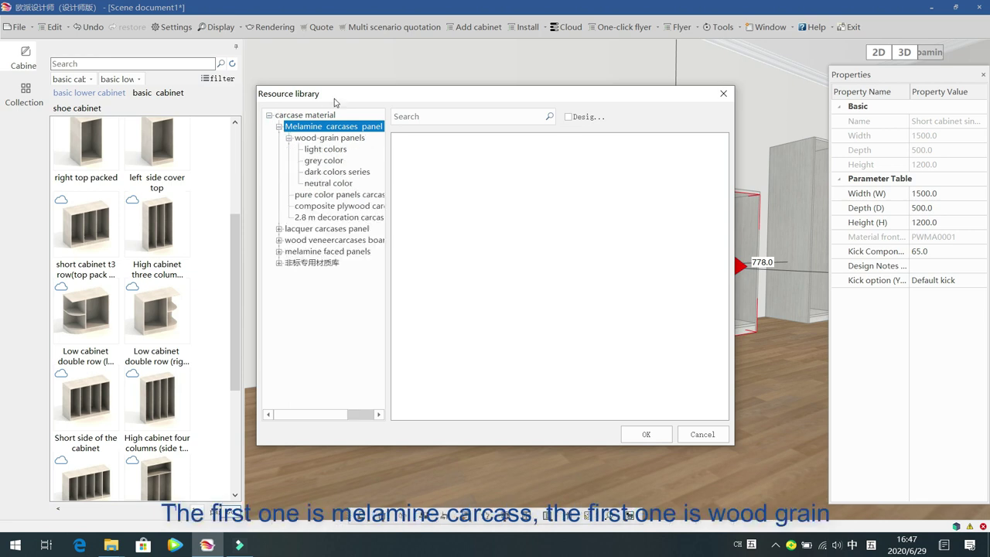
pyautogui.moveTo(334, 103); pyautogui.dragTo(299, 91)
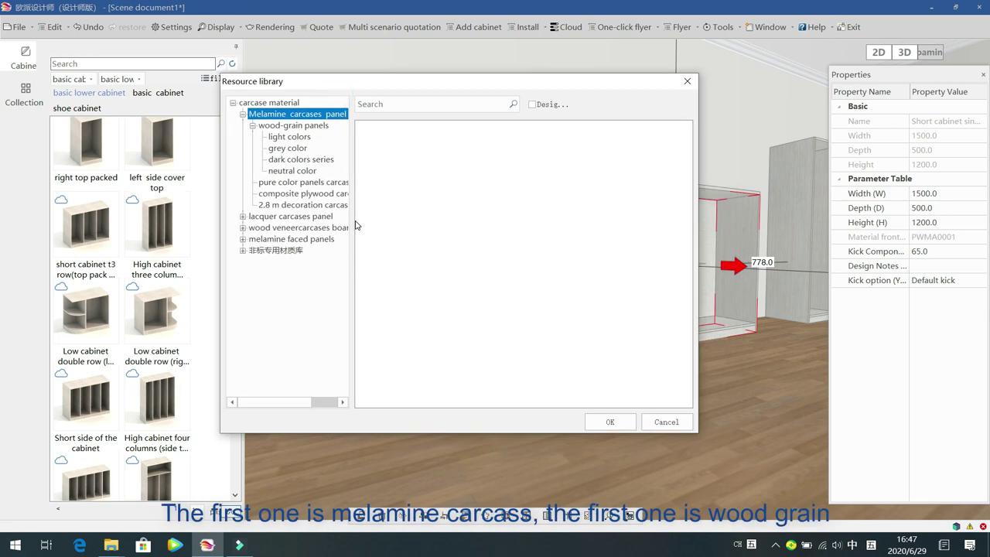
pyautogui.click(304, 126)
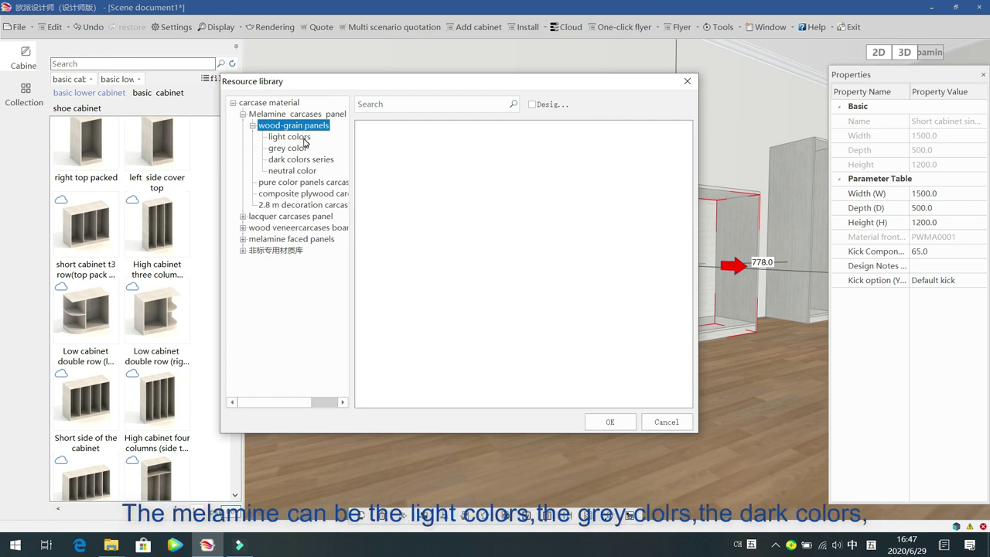
pyautogui.click(305, 139)
pyautogui.click(305, 148)
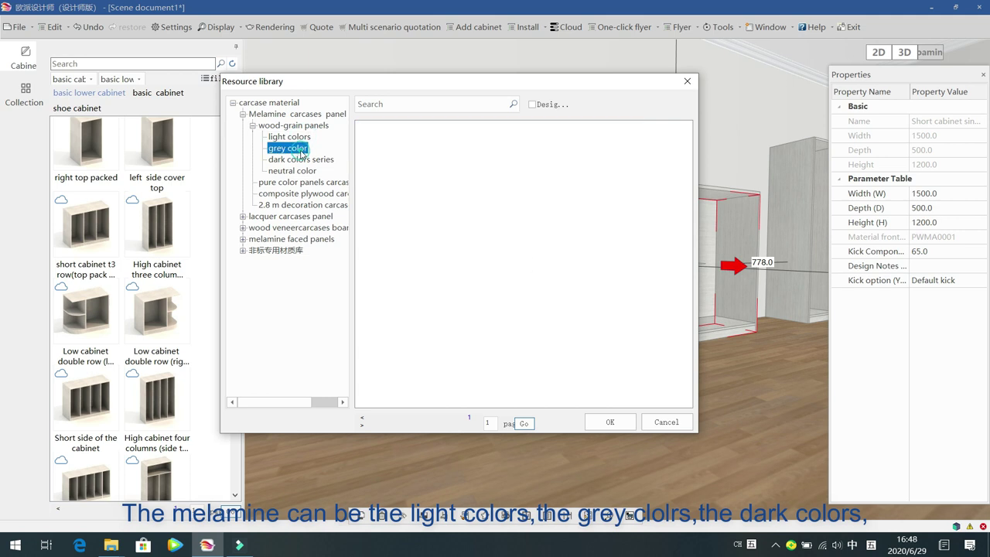
pyautogui.click(309, 160)
pyautogui.click(309, 170)
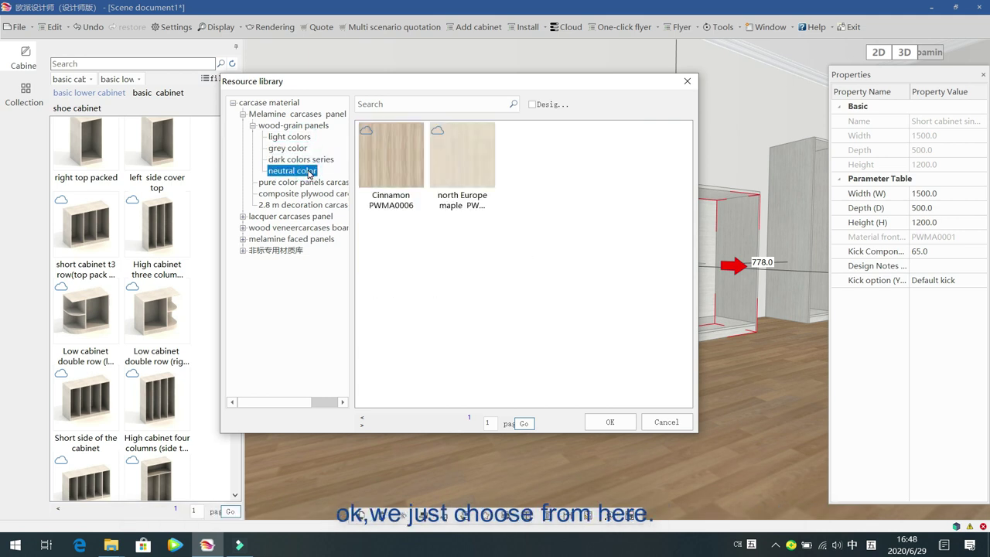
# Apply the grey wood-grain carcase material Tuscany PWMA0015 to the wide low cabinet.
pyautogui.click(297, 149)
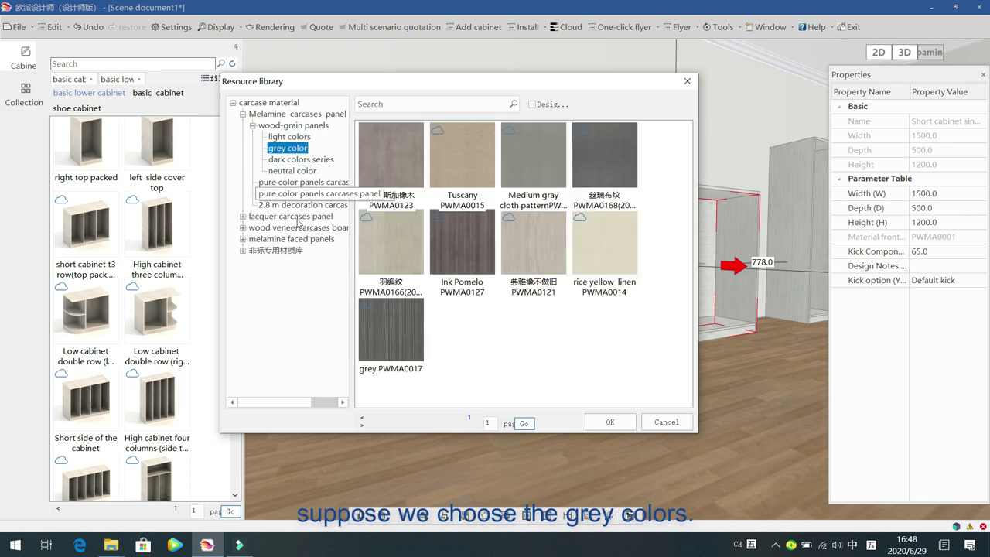
pyautogui.click(456, 156)
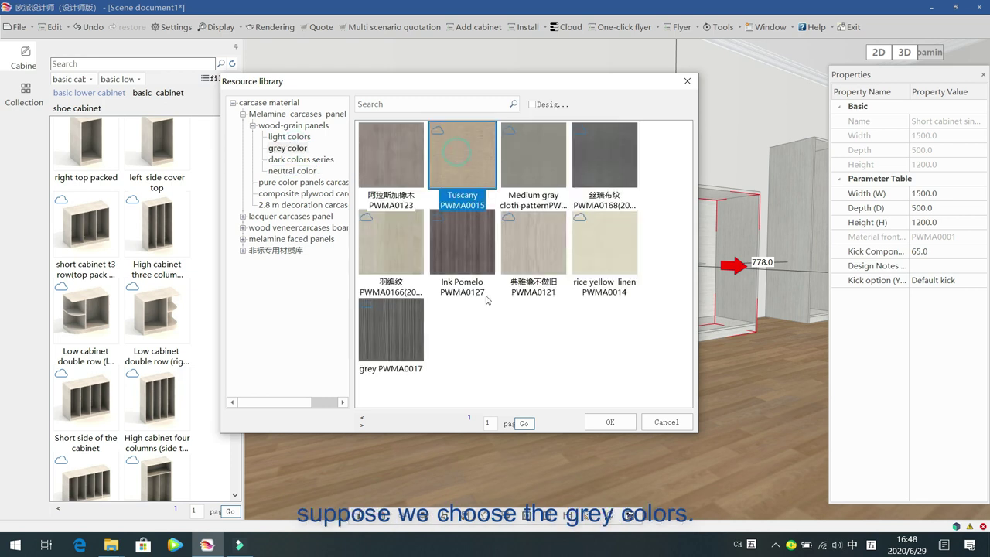
pyautogui.click(610, 422)
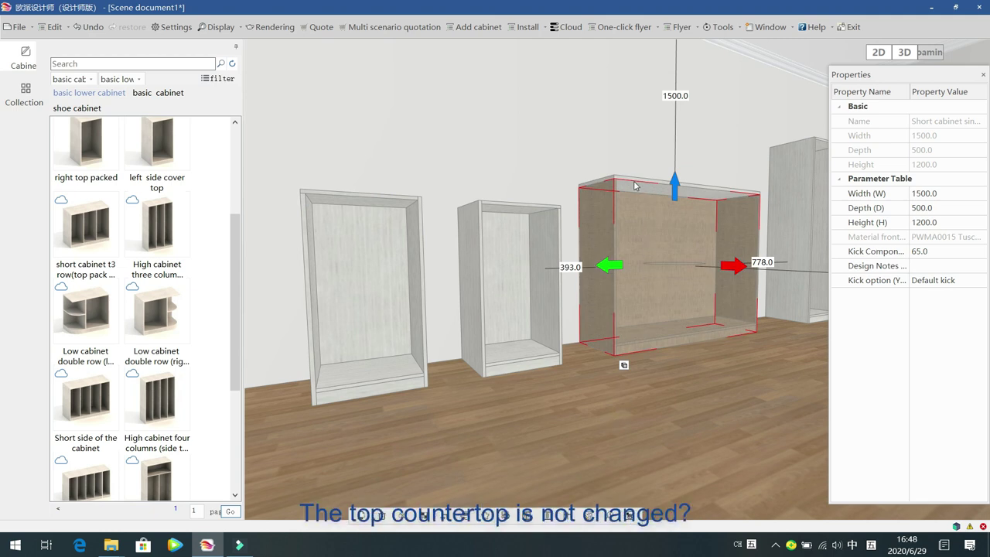
# Reopen the wide low cabinet's carcase material library and browse the pure color, composite plywood and 2.8 m decoration carcase panels.
pyautogui.click(689, 395)
pyautogui.click(638, 257)
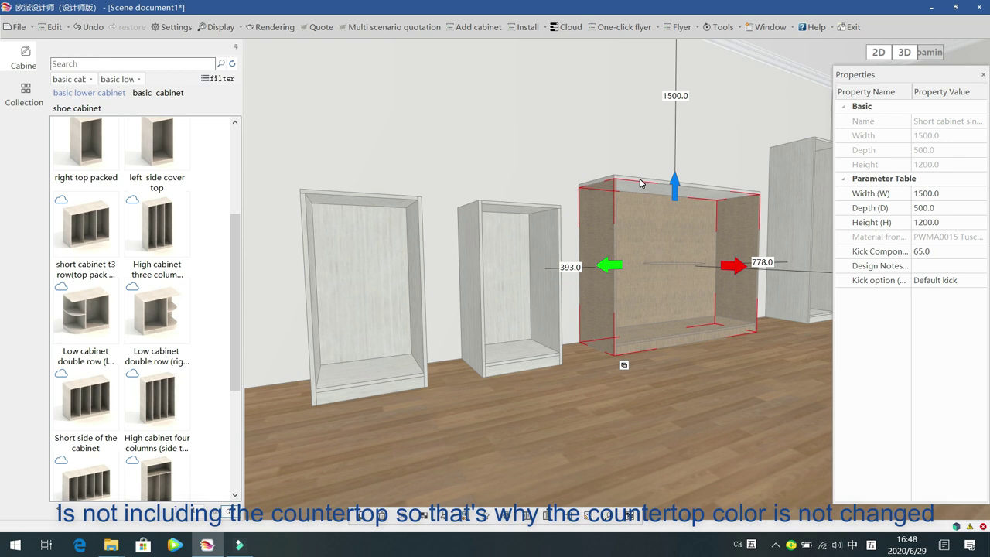
pyautogui.rightClick(653, 215)
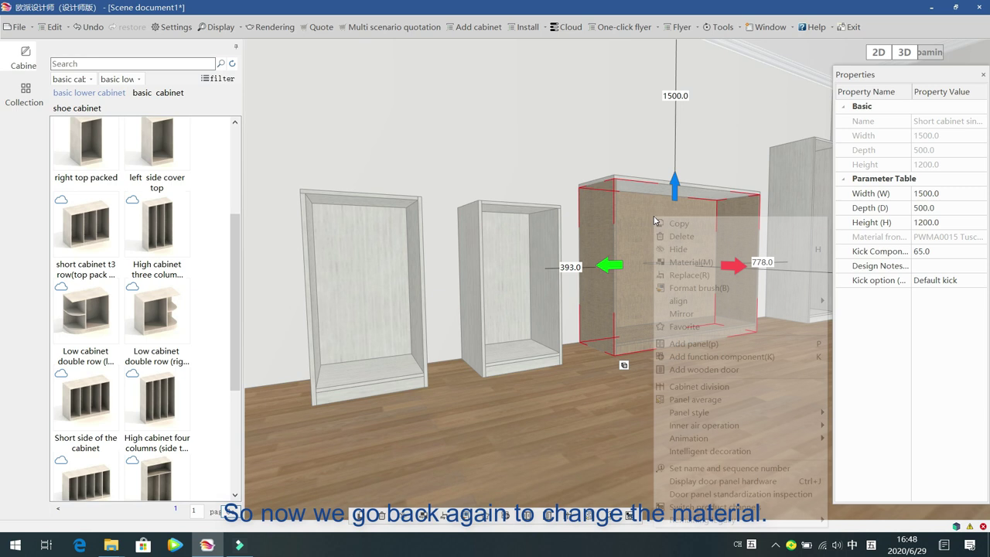
pyautogui.click(681, 269)
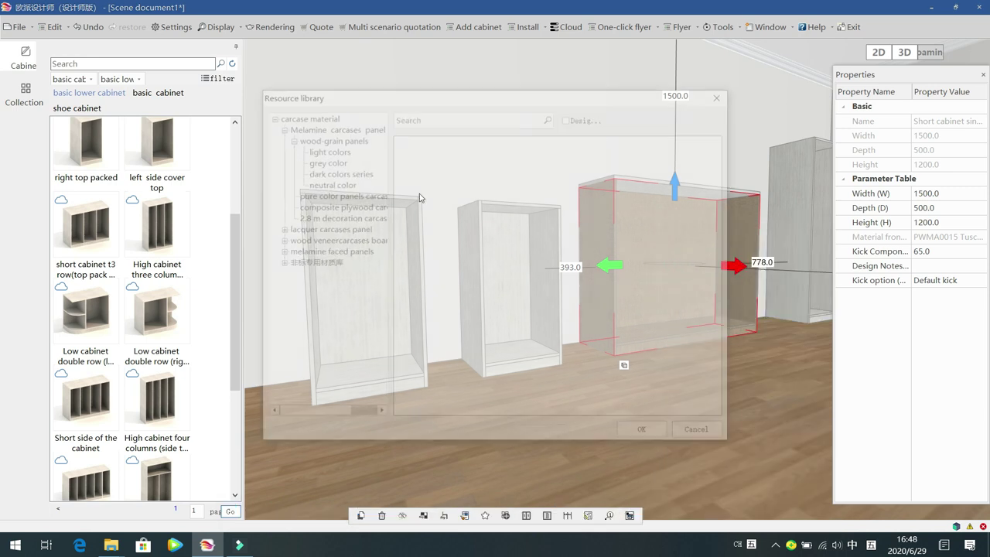
pyautogui.click(344, 196)
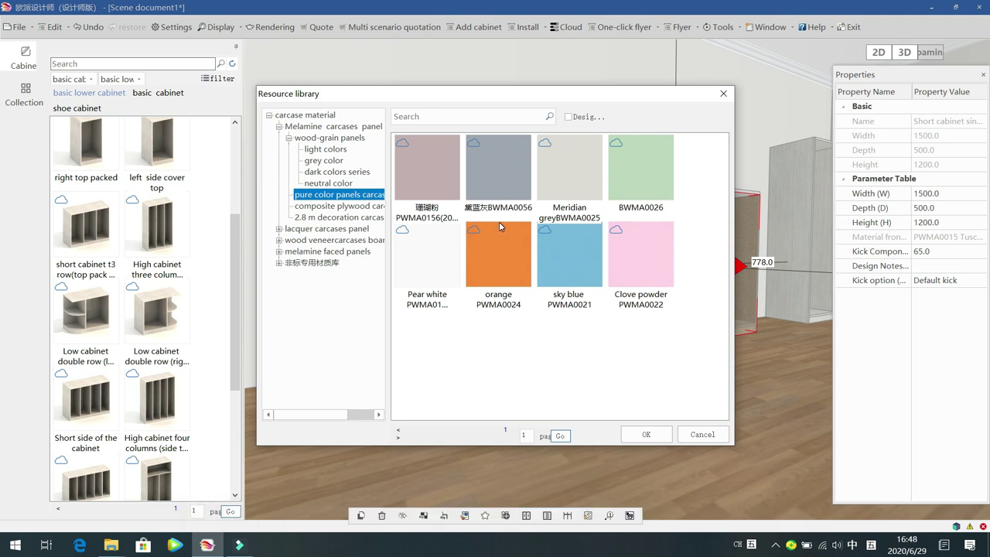
pyautogui.click(349, 207)
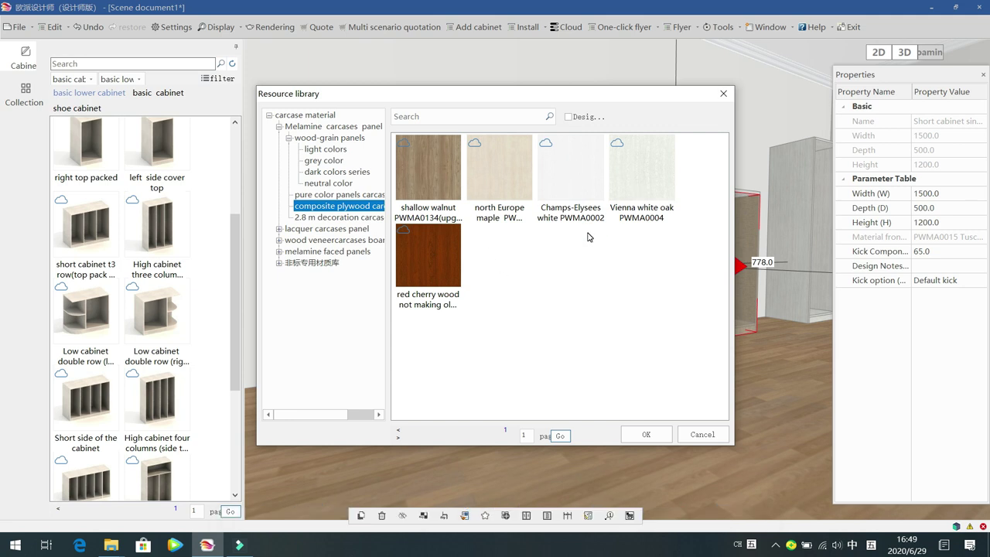
pyautogui.click(332, 219)
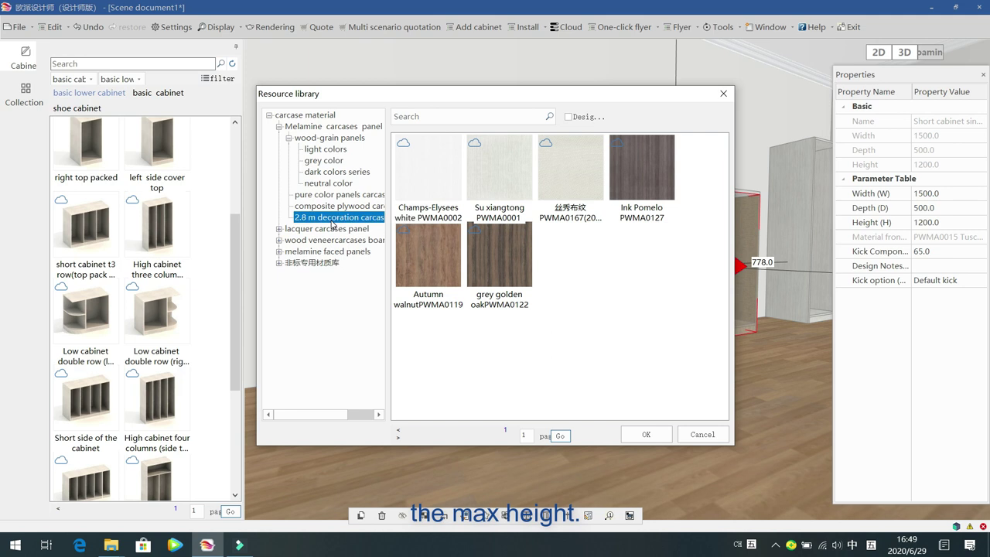
pyautogui.click(373, 223)
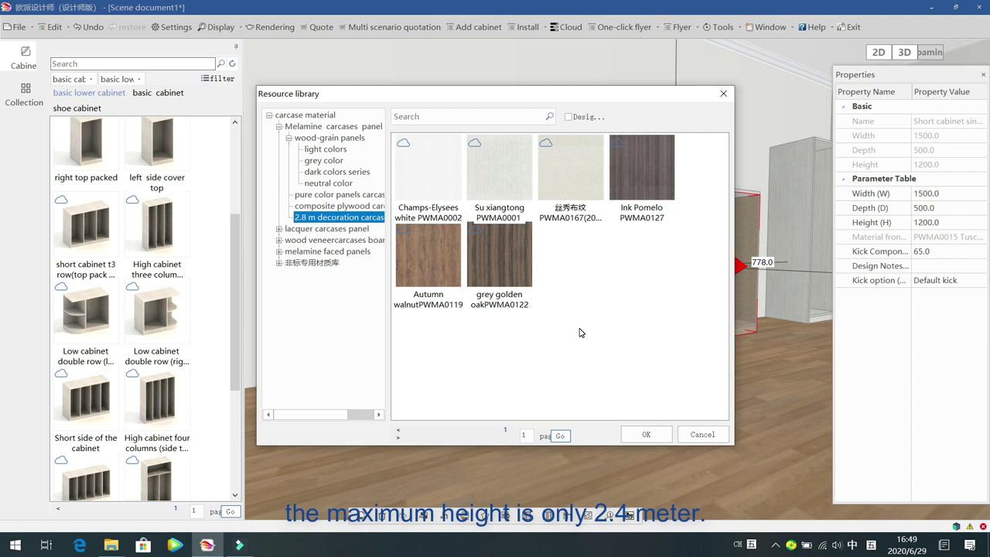
pyautogui.click(348, 220)
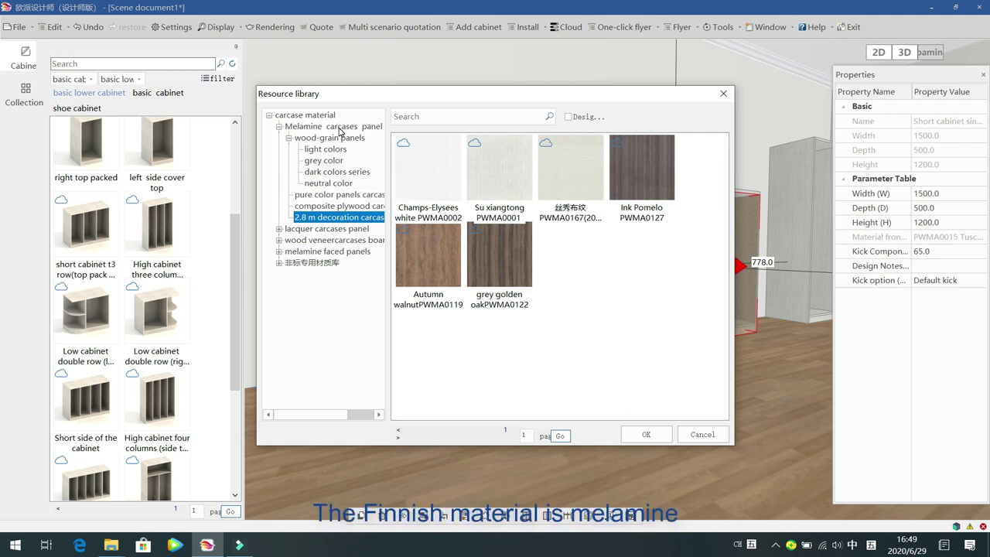
# Browse the lacquer carcase panels with both faces lacquered, in high-gloss and matt finishes.
pyautogui.click(280, 231)
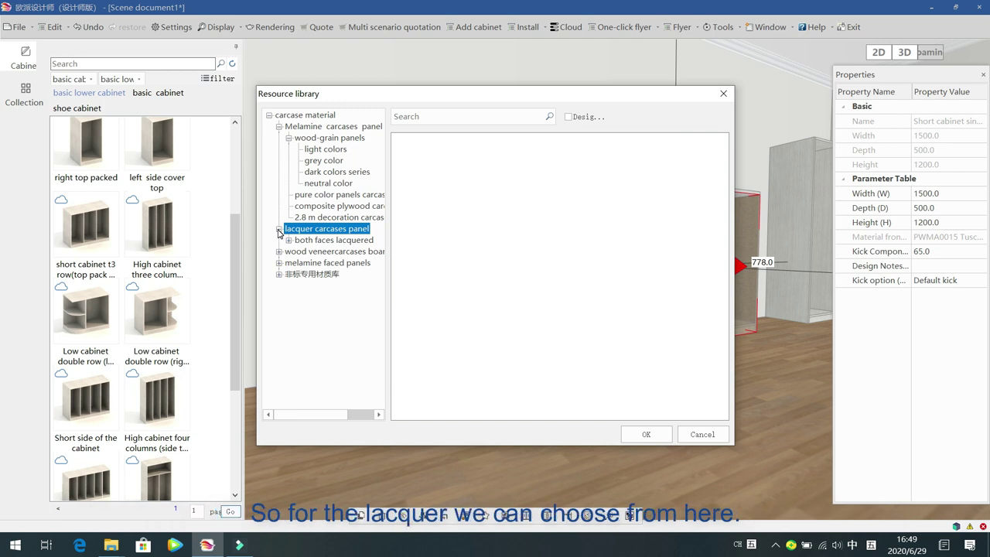
pyautogui.click(288, 240)
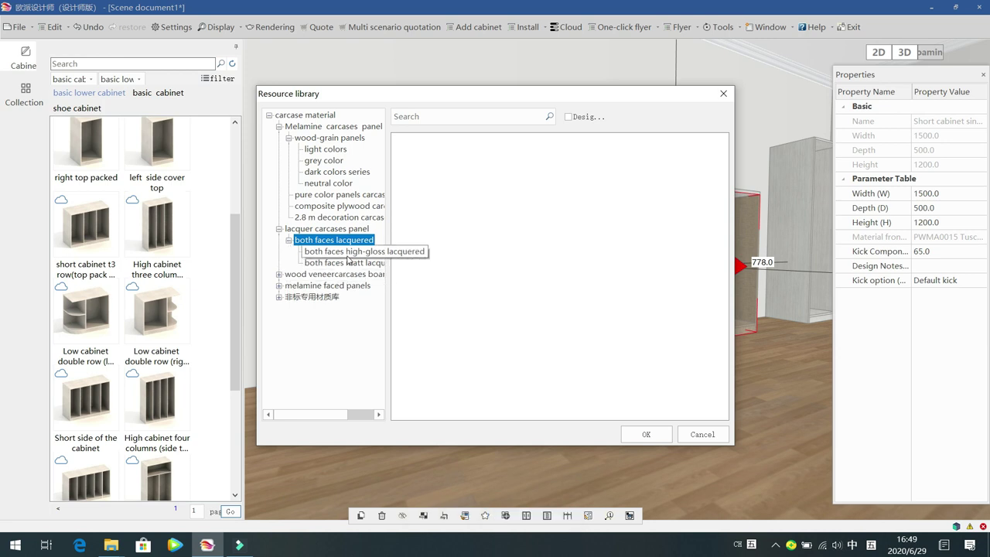
pyautogui.click(347, 254)
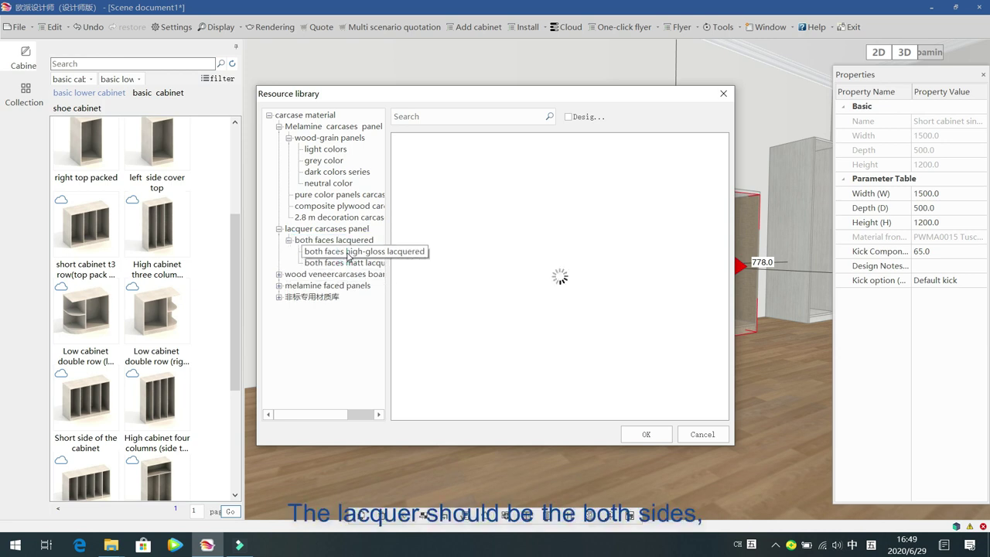
pyautogui.click(350, 263)
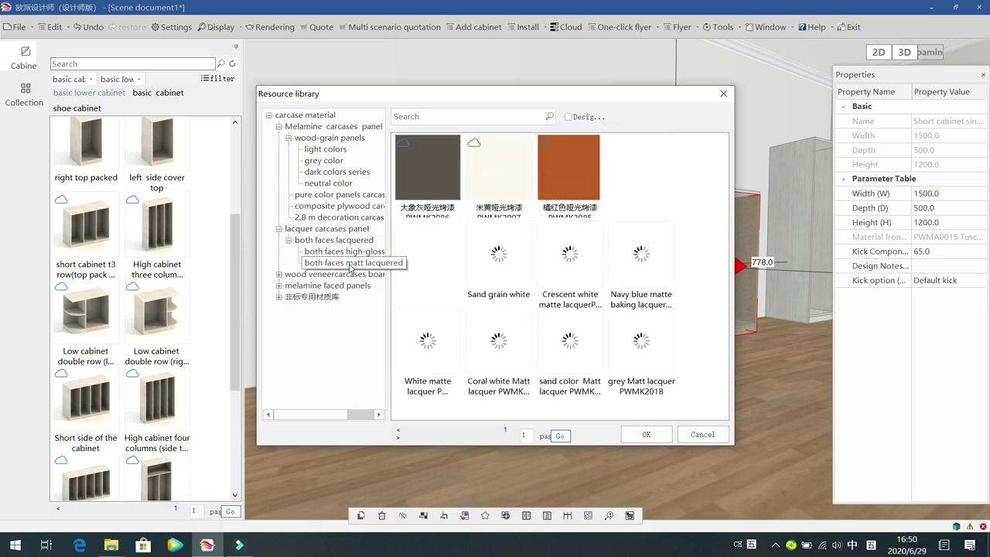
# Browse the solid-wood veneered and veneered MDF carcase boards, plus the wood-grain melamine faced panels.
pyautogui.click(282, 276)
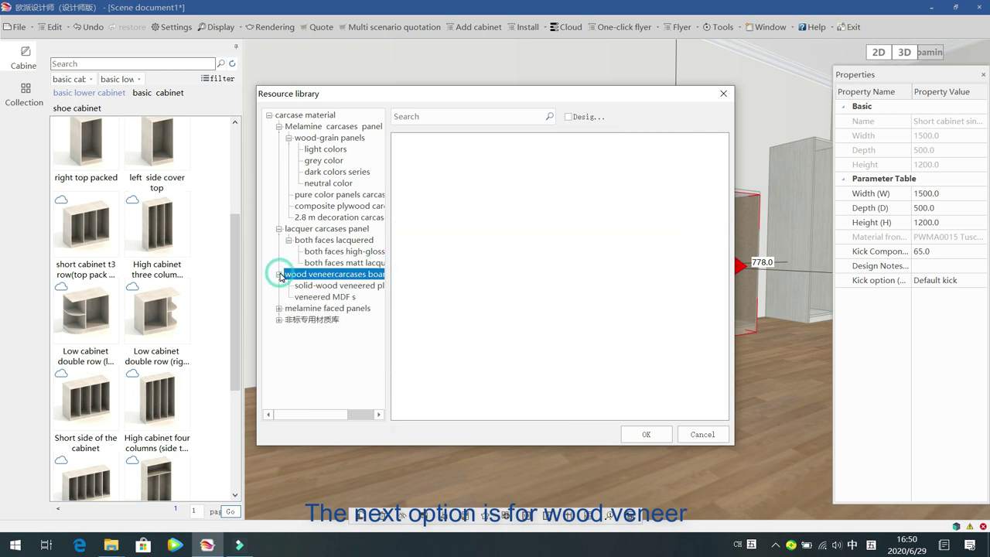
pyautogui.click(340, 288)
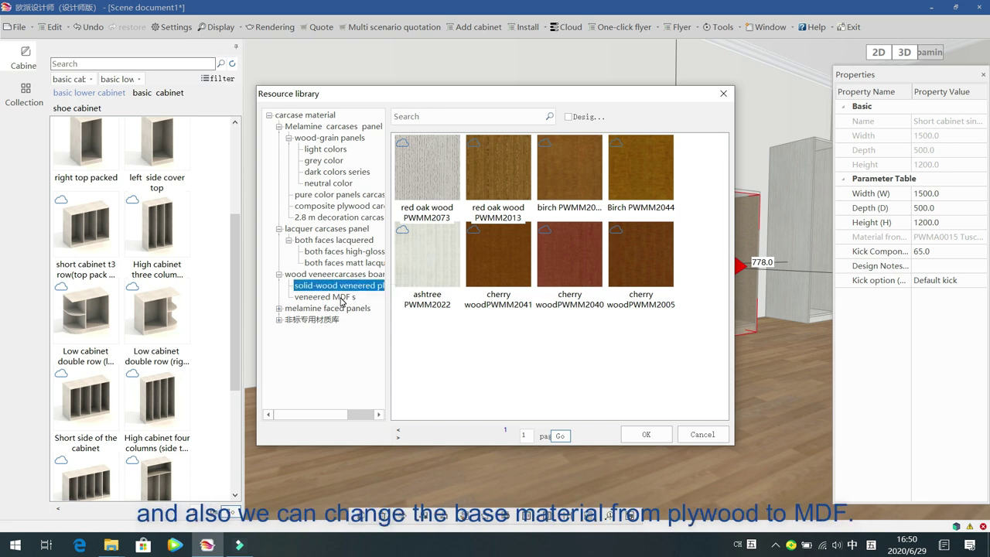
pyautogui.click(341, 297)
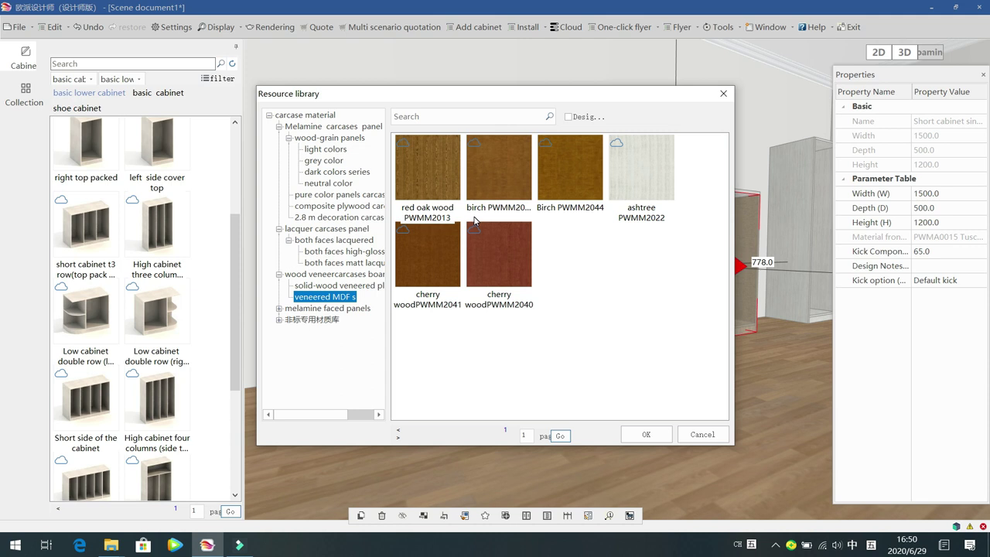
pyautogui.click(279, 310)
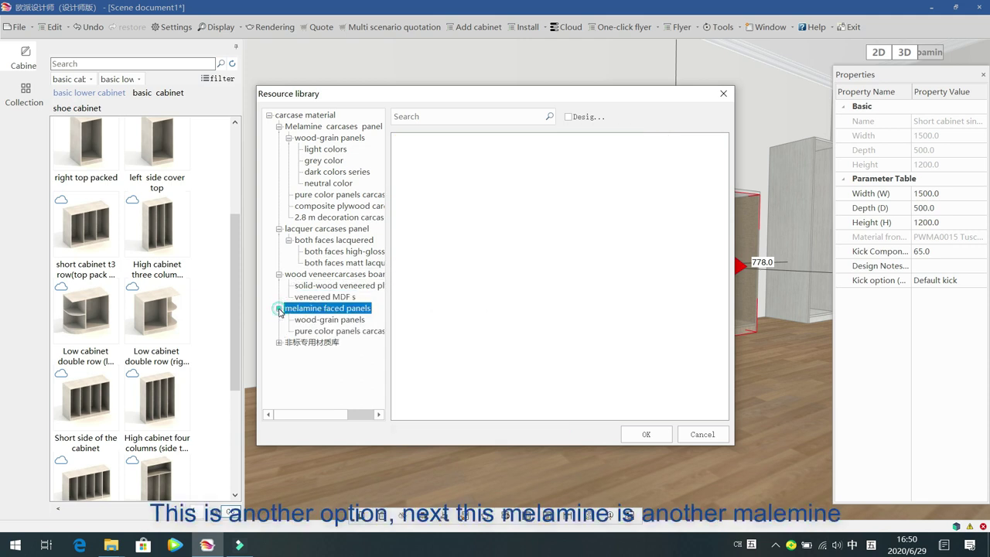
pyautogui.click(325, 319)
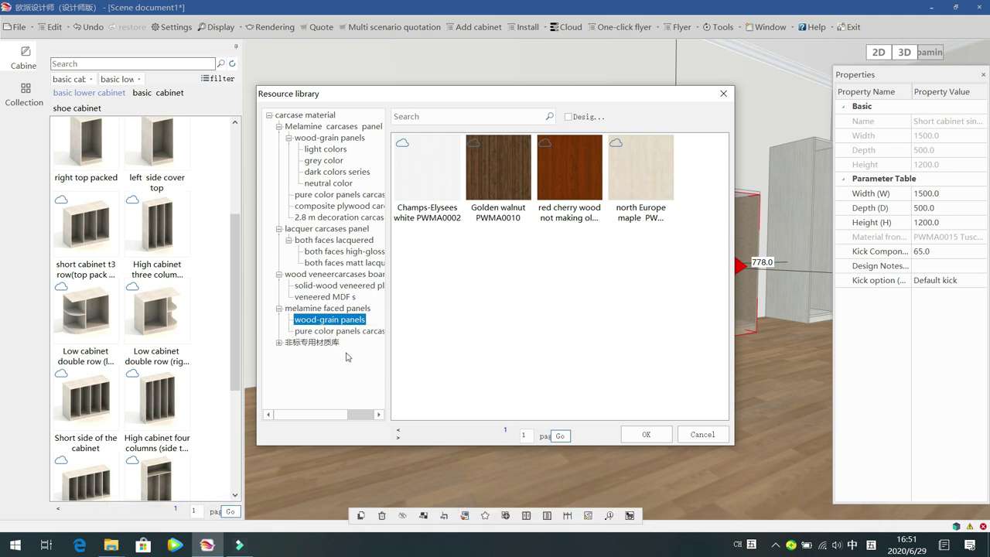
# Examine the melamine, lacquer and wood veneer carcase panels in the special material library 非标专用材质库.
pyautogui.doubleClick(306, 342)
pyautogui.click(354, 353)
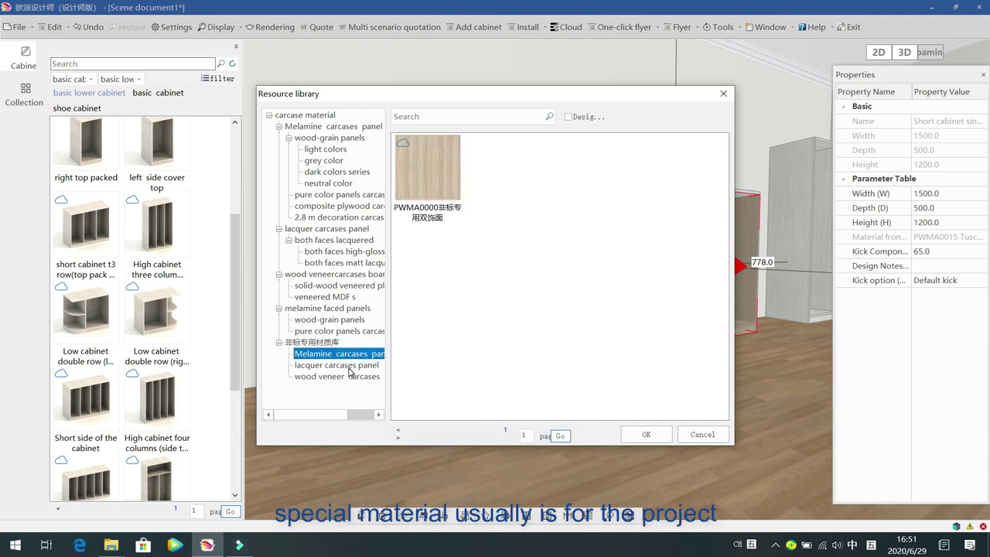
pyautogui.click(348, 367)
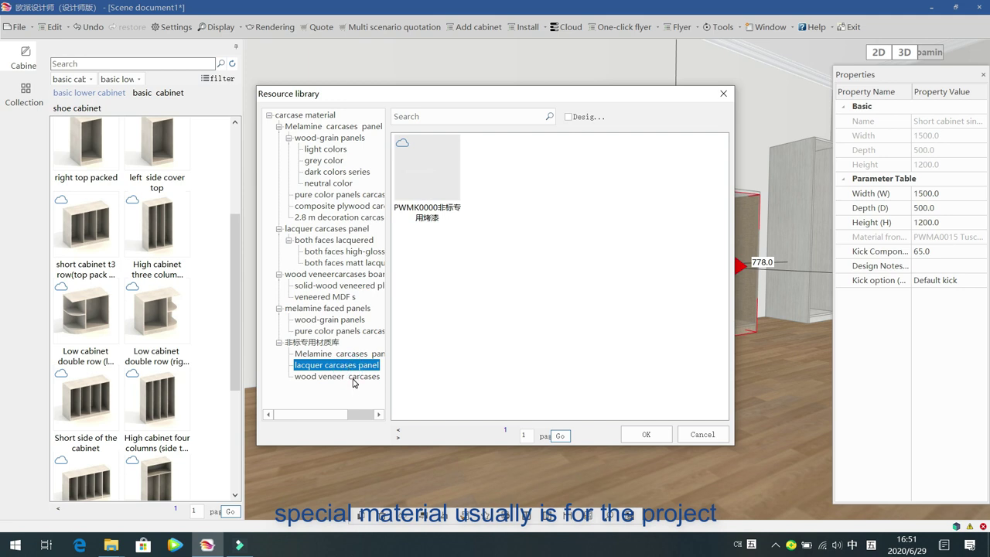
pyautogui.click(353, 378)
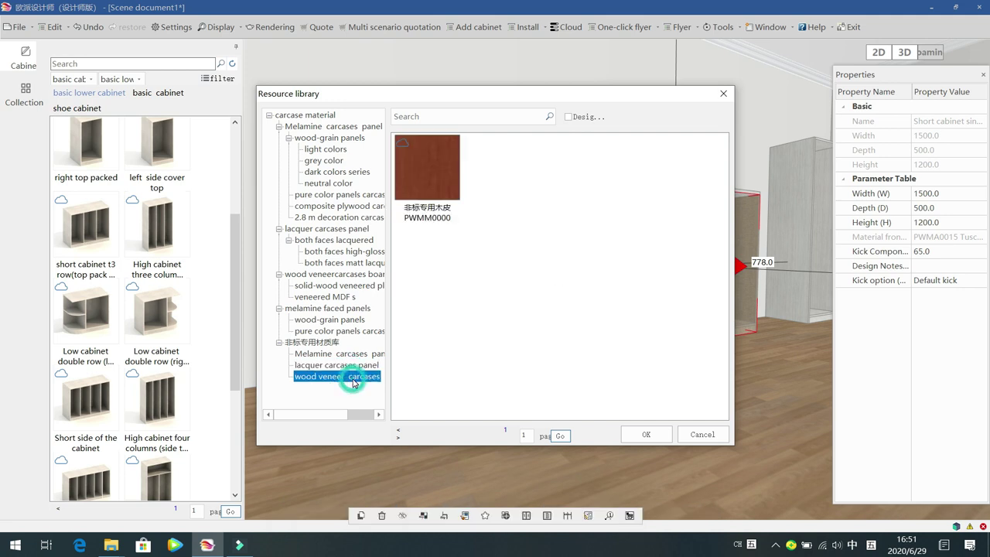
pyautogui.click(353, 365)
pyautogui.click(354, 356)
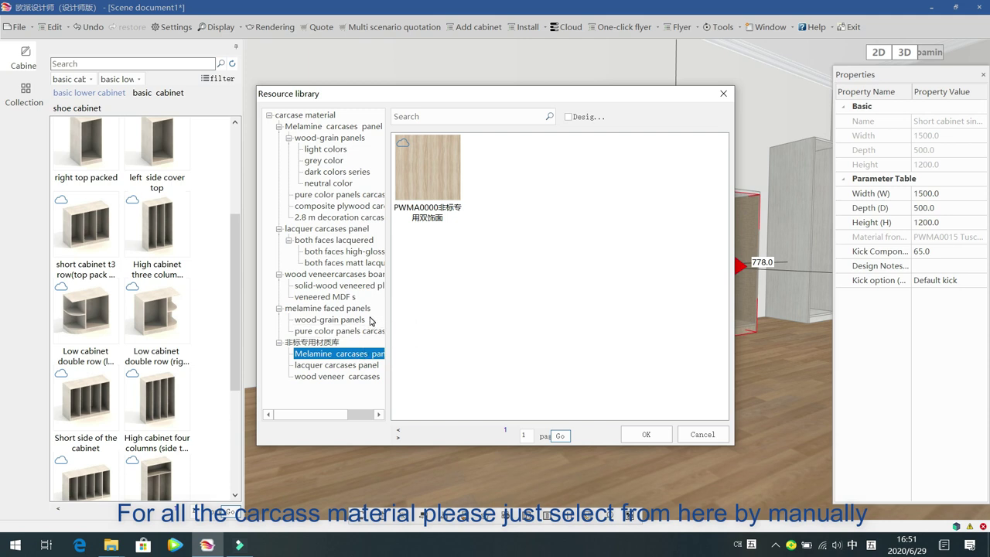
# Check the light and grey wood-grain panels, search the material library for PWMA0001, and compare the Su xiangtong entries.
pyautogui.click(334, 151)
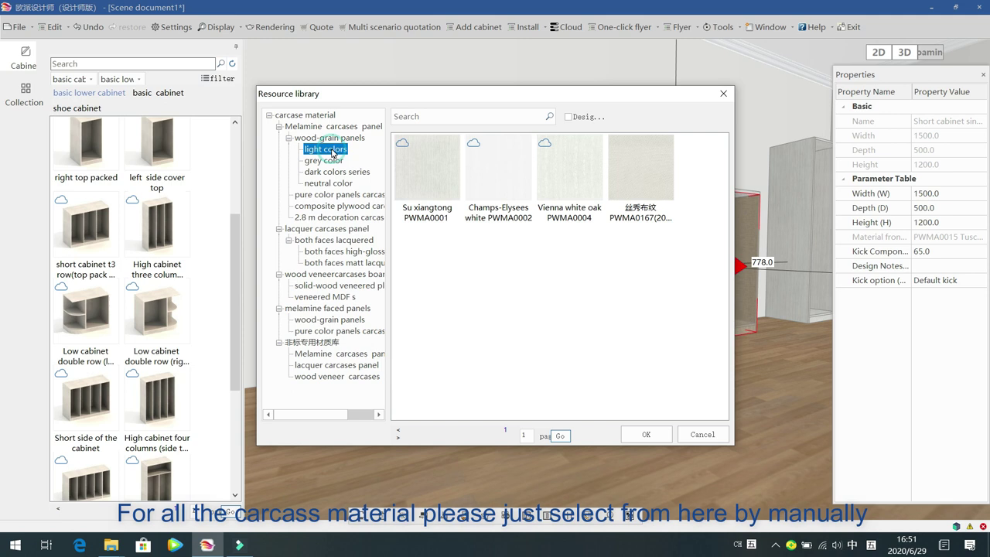
pyautogui.click(331, 160)
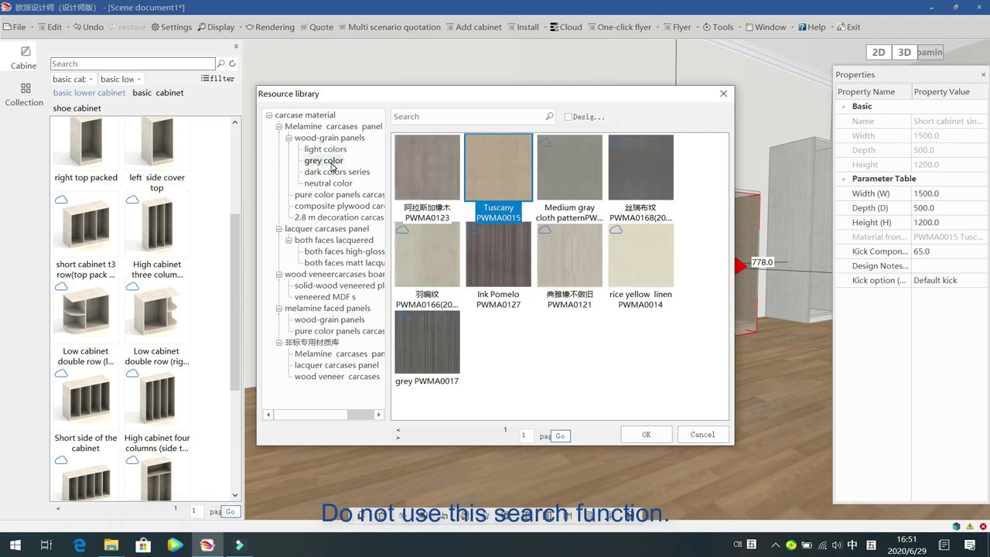
pyautogui.click(438, 116)
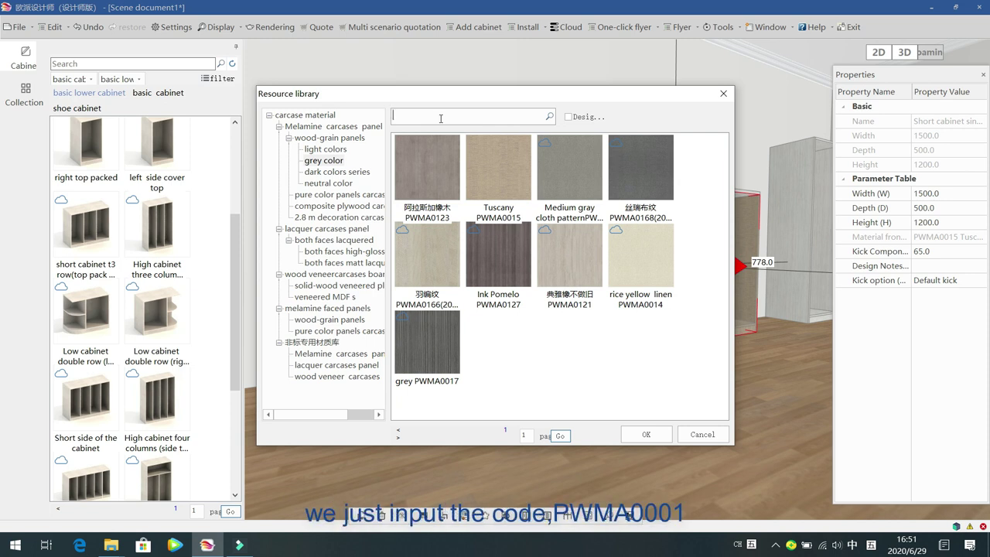
pyautogui.write('p')
pyautogui.press('Escape')
pyautogui.write('PWMA0001')
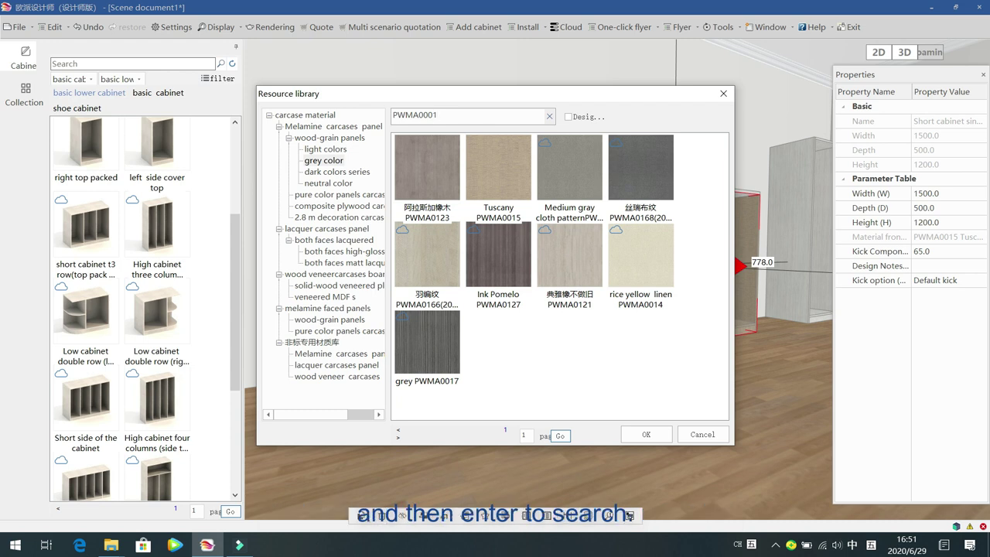
pyautogui.press('Return')
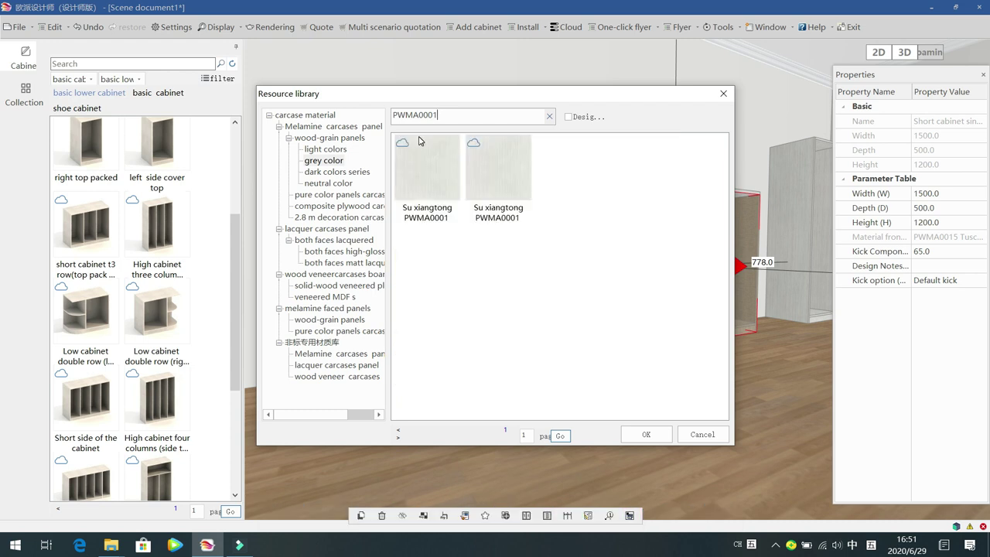
pyautogui.click(437, 182)
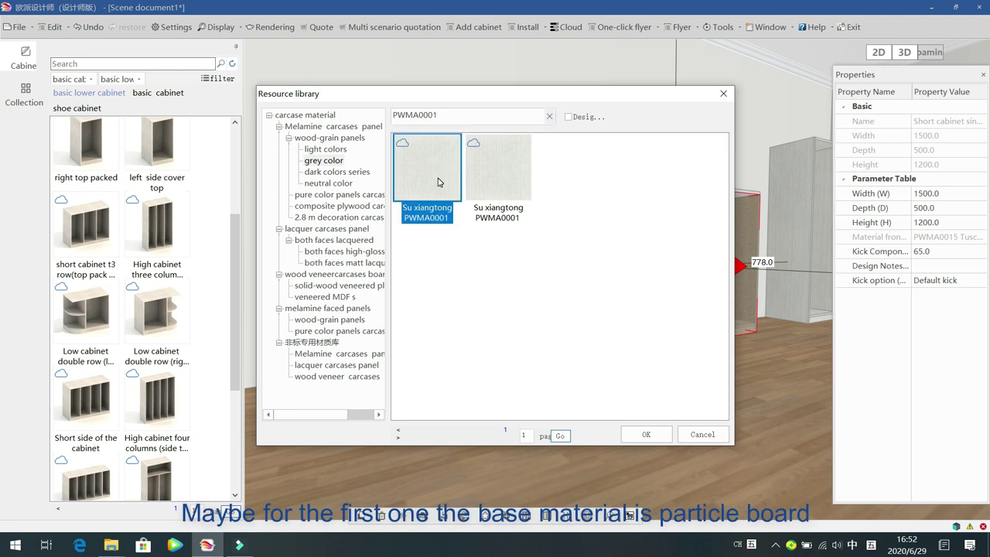
pyautogui.click(492, 173)
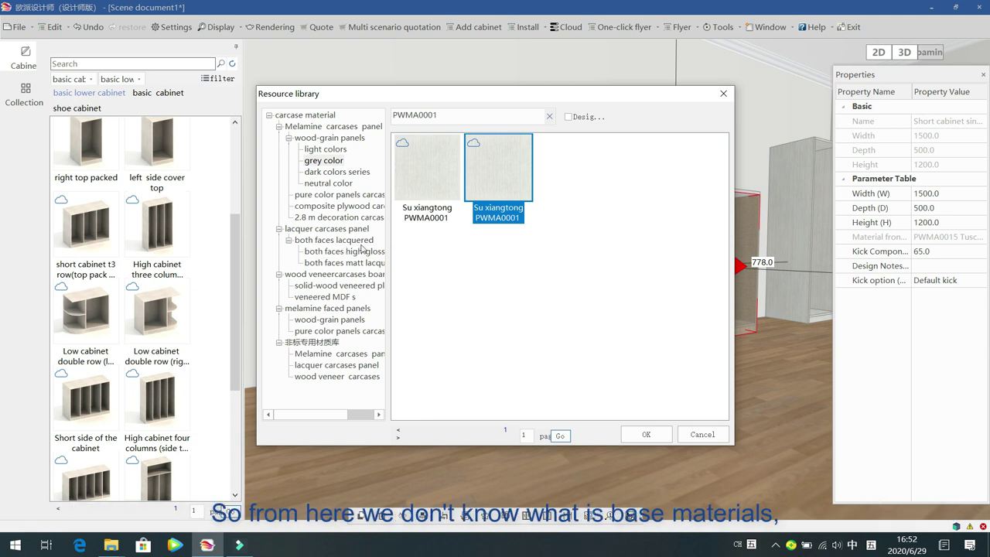
pyautogui.click(522, 247)
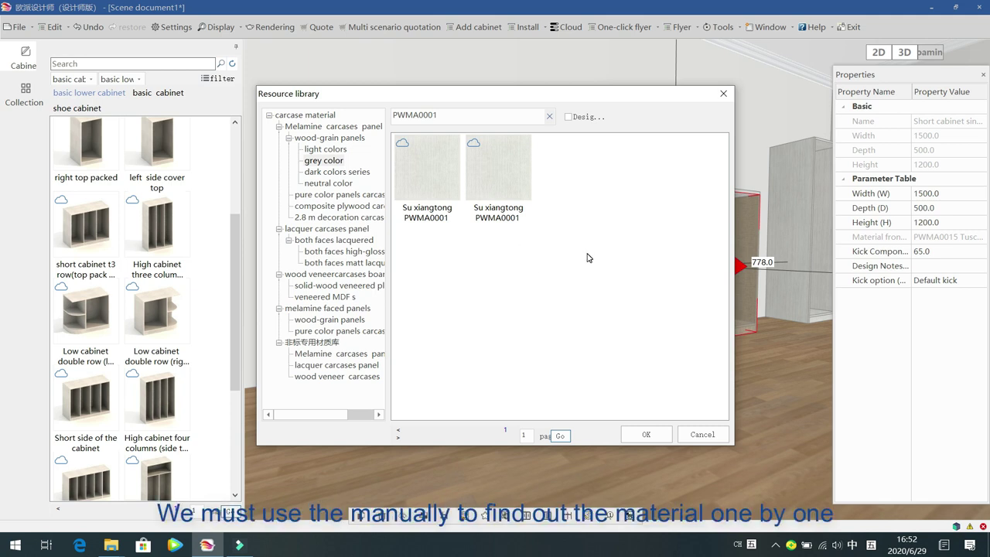
# Go back through the melamine wood-grain categories one by one, from light, grey and dark to neutral color.
pyautogui.click(313, 151)
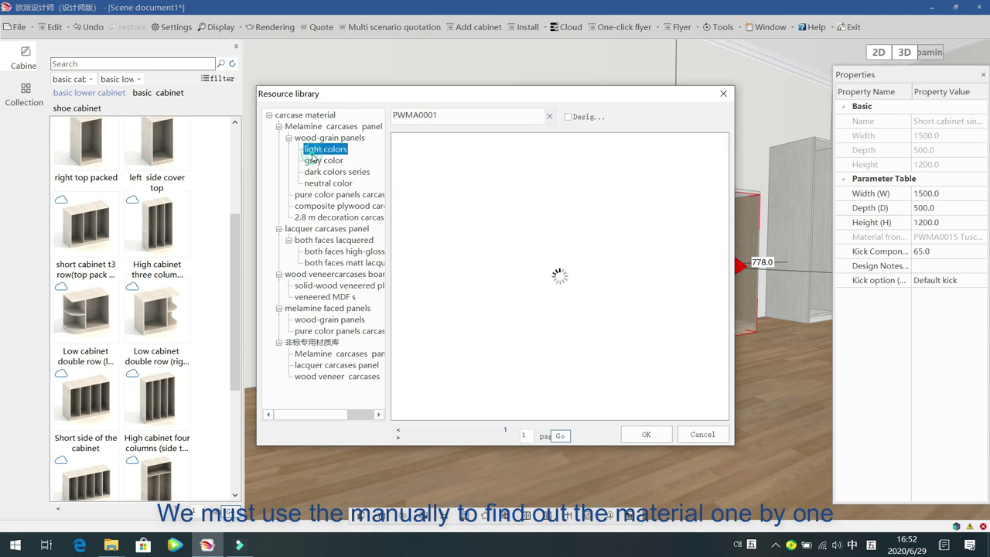
pyautogui.click(328, 161)
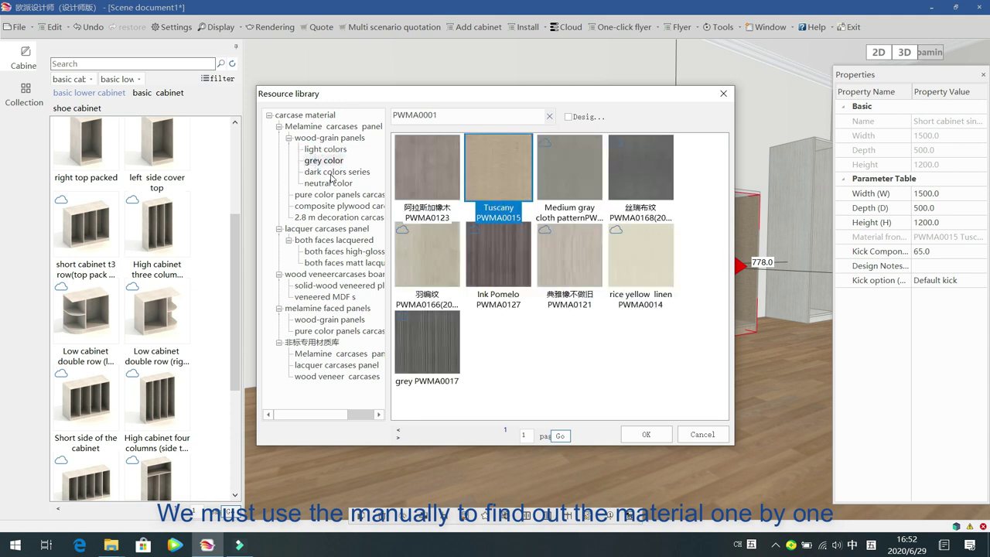
pyautogui.click(332, 172)
pyautogui.click(330, 182)
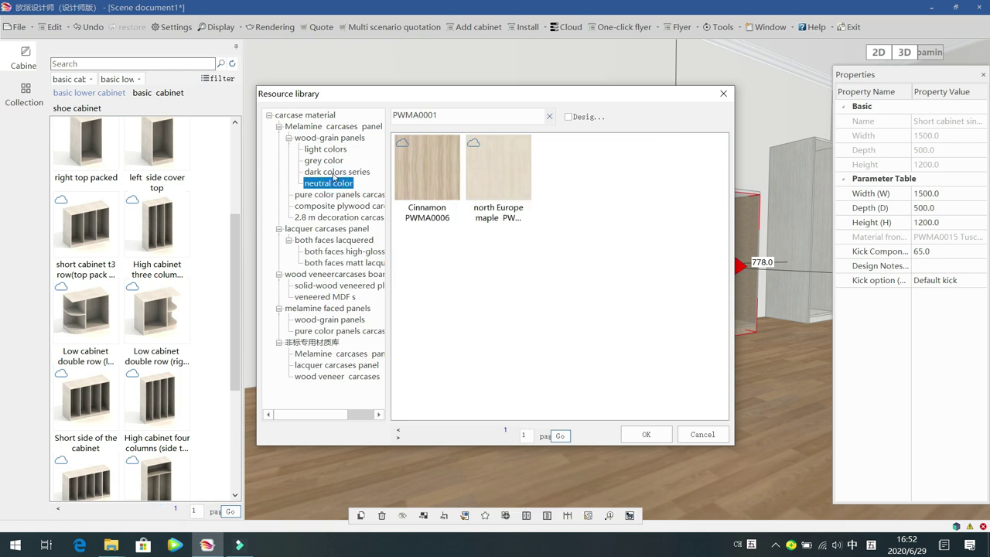
# Return to the dark colors series of the wood-grain melamine carcase panels.
pyautogui.click(334, 173)
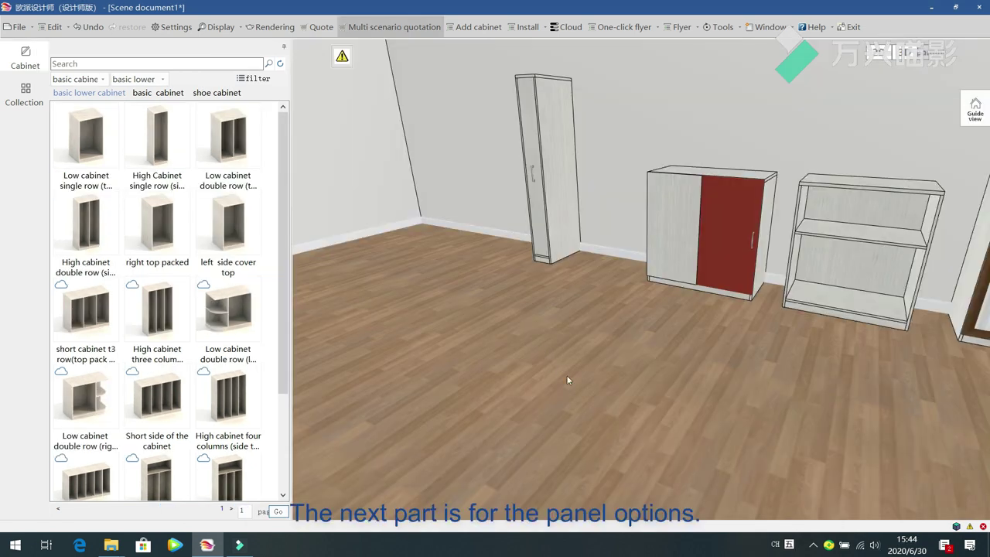
# Place a Low cabinet single row (top side) from the basic lower cabinets against the empty wall.
pyautogui.moveTo(571, 384); pyautogui.dragTo(504, 328)
pyautogui.scroll(3, 504, 328)
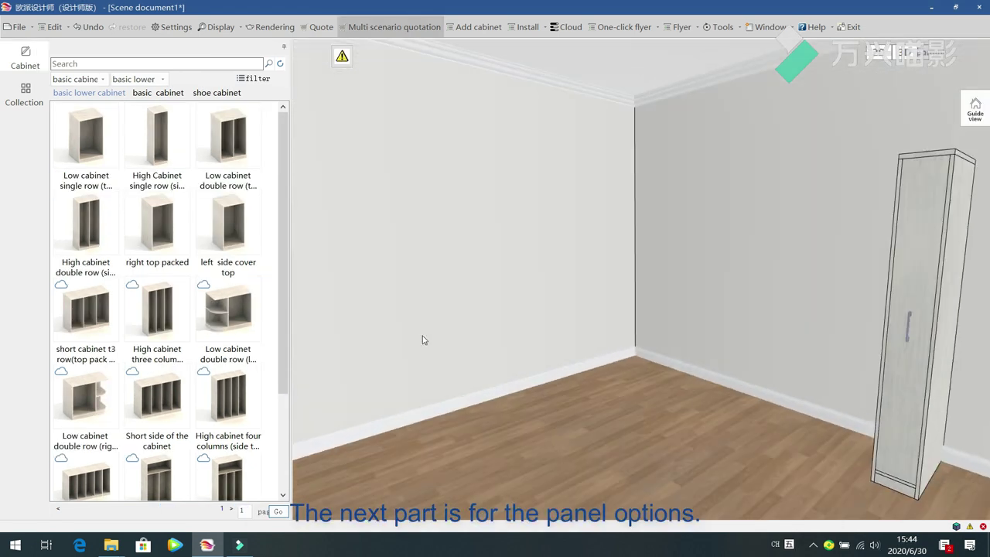
pyautogui.click(89, 148)
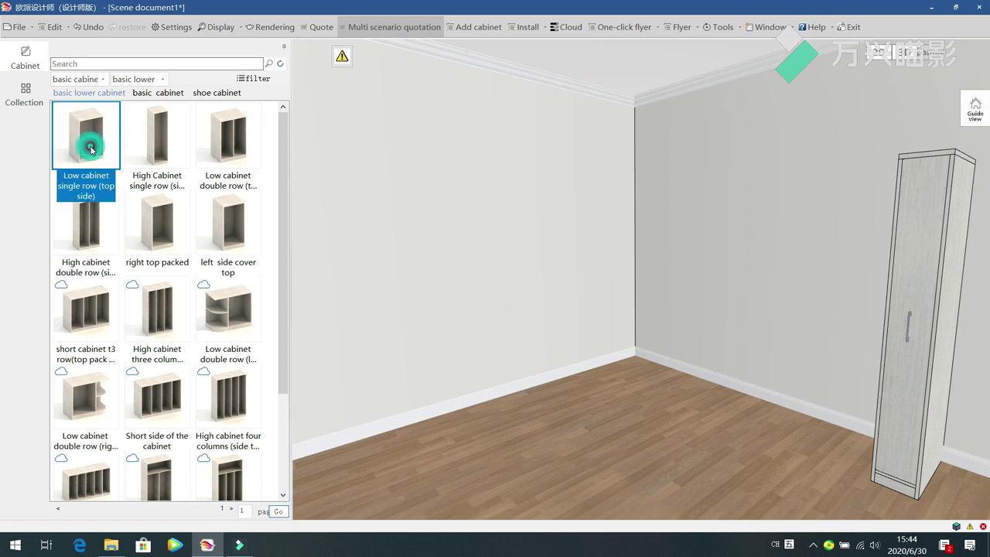
pyautogui.moveTo(91, 149); pyautogui.dragTo(417, 408)
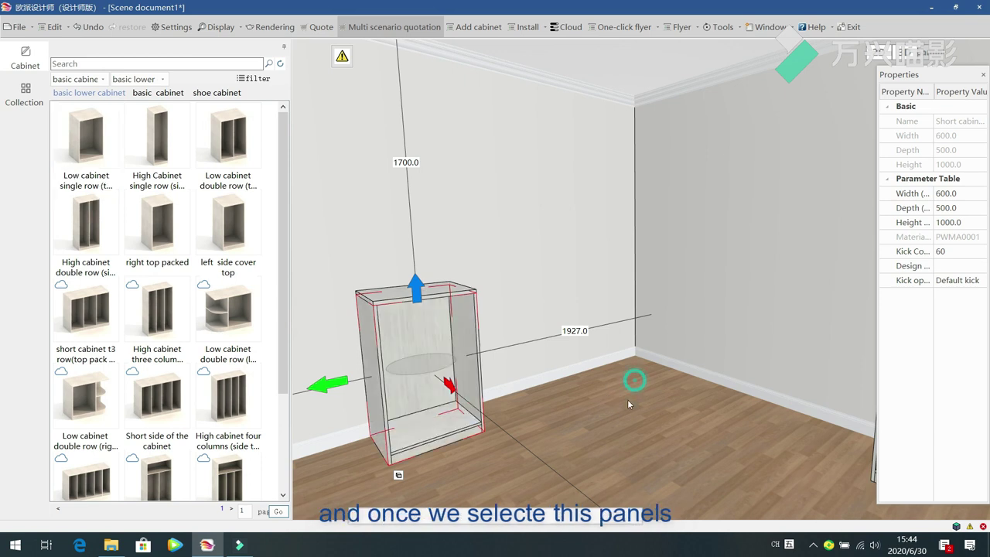
# Select the new cabinet's right side panel and check which thickness options its width parameter offers.
pyautogui.moveTo(627, 399); pyautogui.dragTo(627, 406)
pyautogui.click(478, 318)
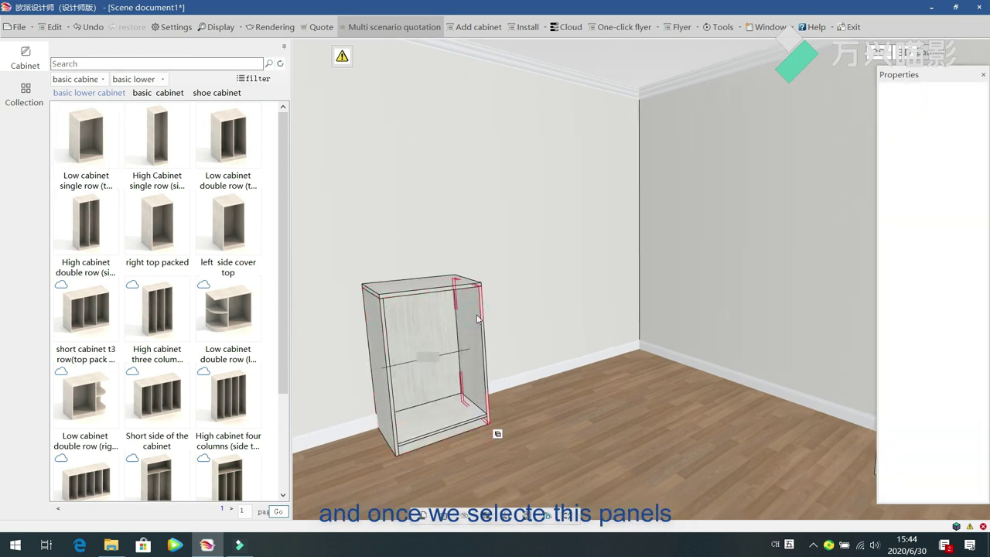
pyautogui.moveTo(875, 164); pyautogui.dragTo(743, 164)
pyautogui.click(977, 196)
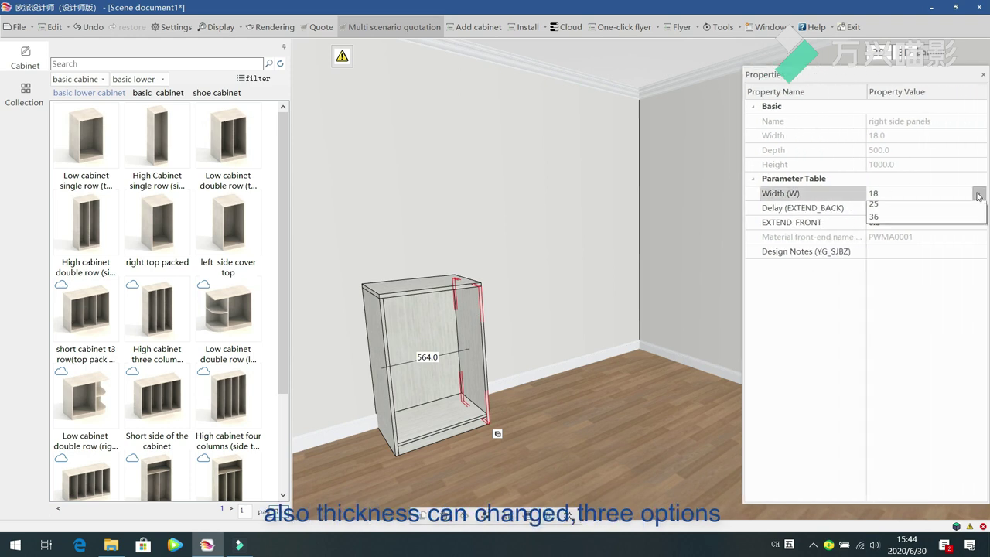
pyautogui.click(919, 330)
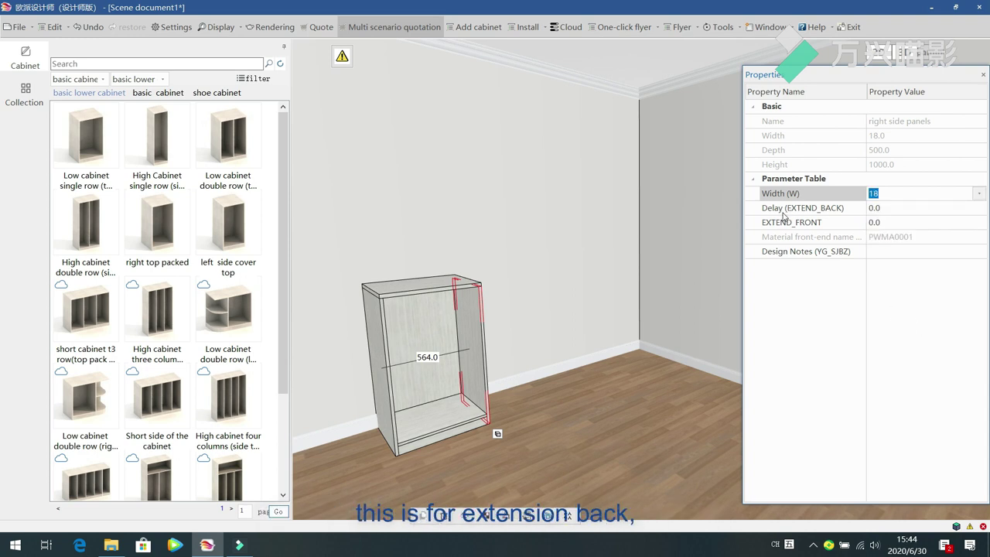
# Set the right side panel's back extension (EXTEND_BACK) to 100 mm and inspect it from the side.
pyautogui.click(901, 209)
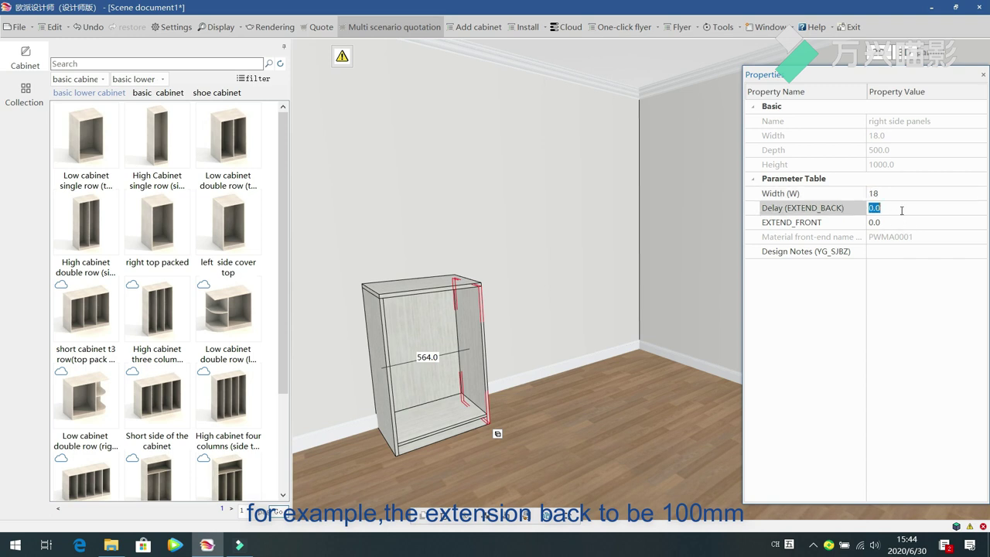
pyautogui.write('100.0')
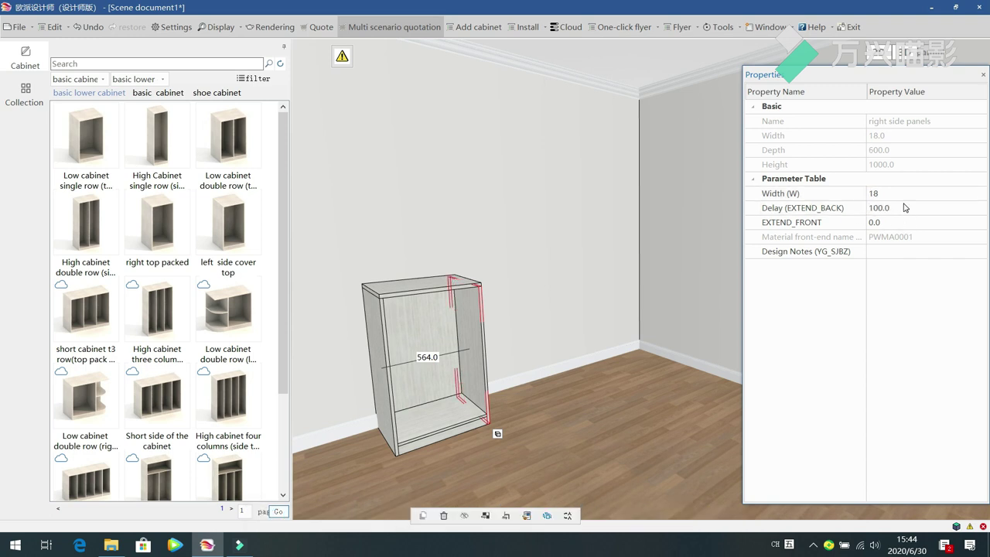
pyautogui.click(635, 410)
pyautogui.moveTo(616, 320); pyautogui.dragTo(528, 418, button='middle')
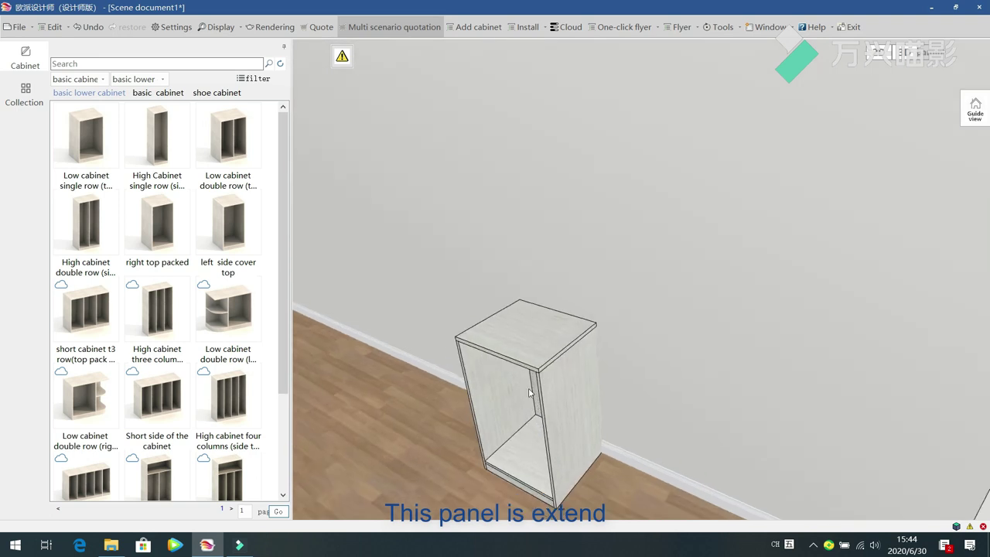
pyautogui.click(560, 364)
pyautogui.moveTo(487, 446); pyautogui.dragTo(456, 467)
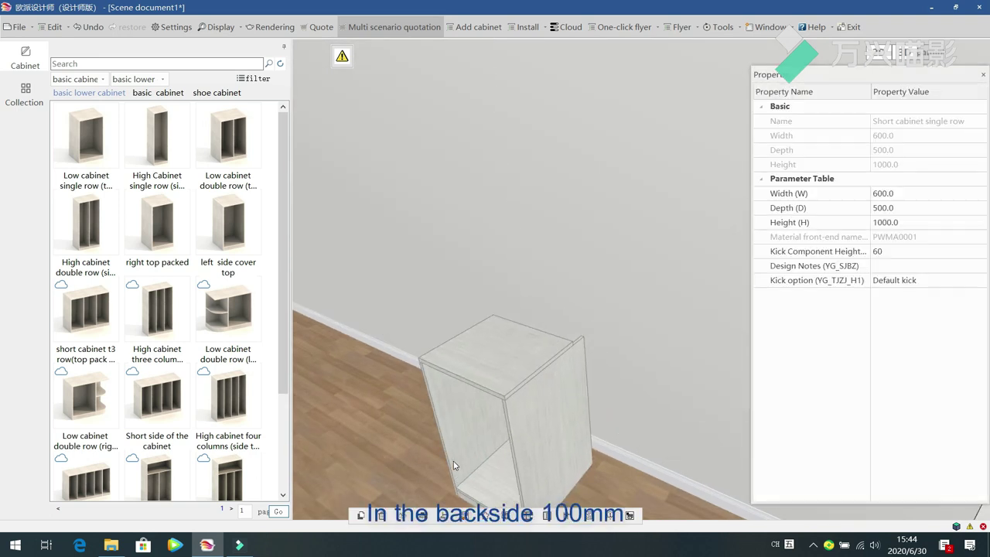
# Set the right side panel's back extension (EXTEND_BACK) to -100 mm.
pyautogui.click(574, 368)
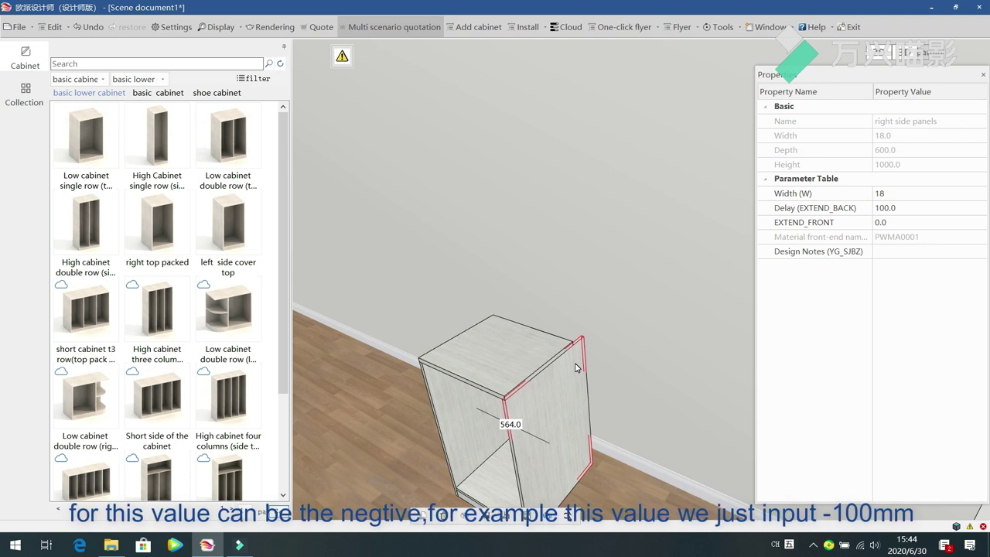
pyautogui.click(902, 209)
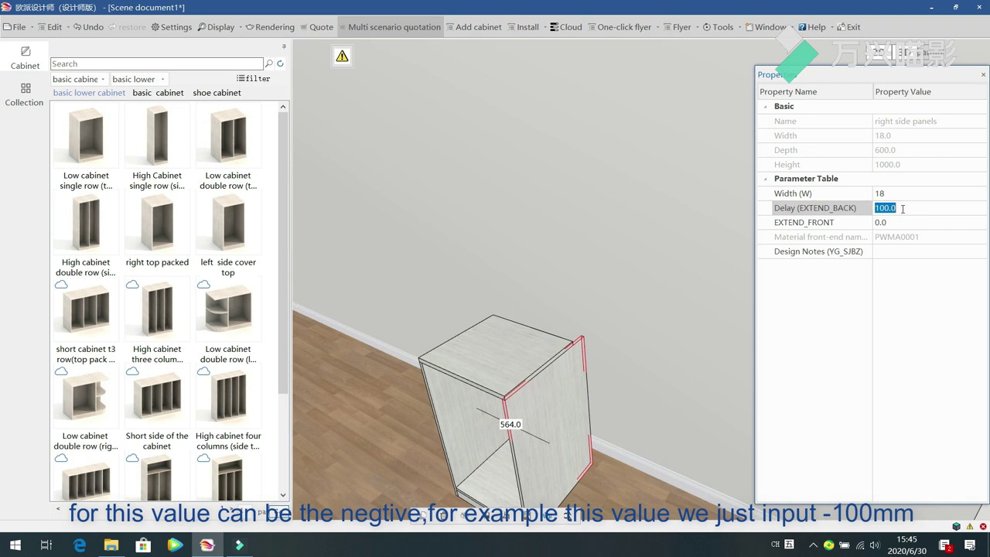
pyautogui.write('-100')
pyautogui.press('Return')
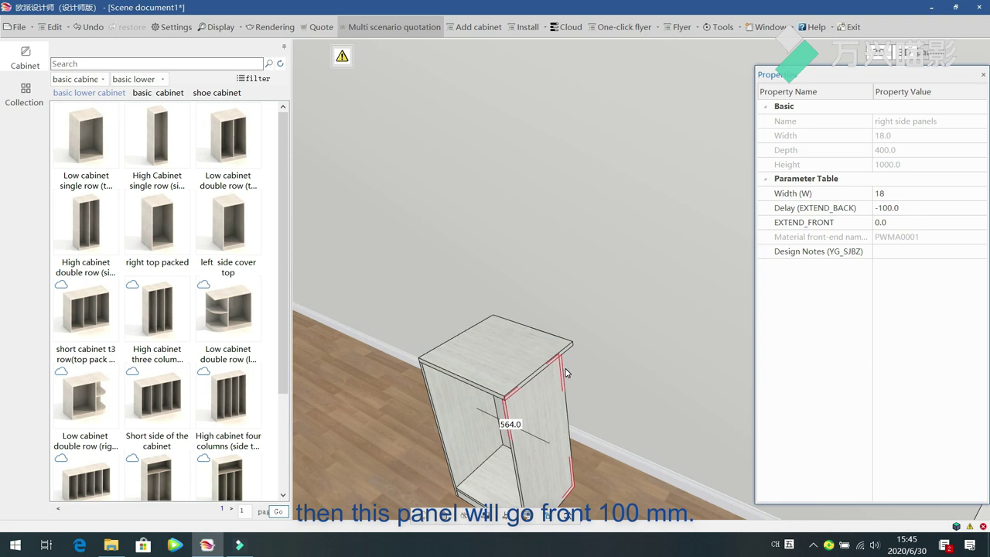
pyautogui.click(623, 361)
pyautogui.moveTo(623, 361); pyautogui.dragTo(686, 340)
# Set the right side panel's front extension (EXTEND_FRONT) to 100 mm.
pyautogui.click(705, 323)
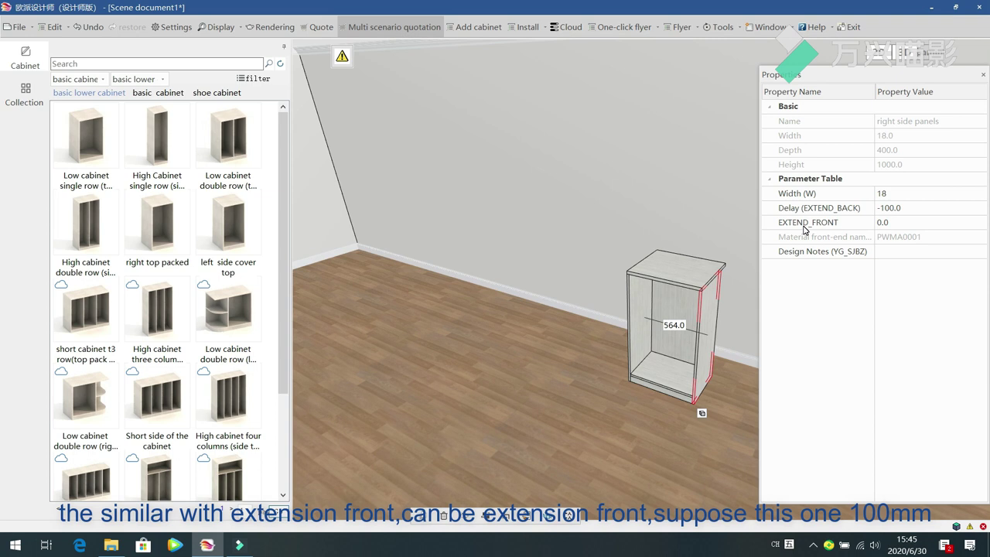
pyautogui.click(895, 222)
pyautogui.write('100')
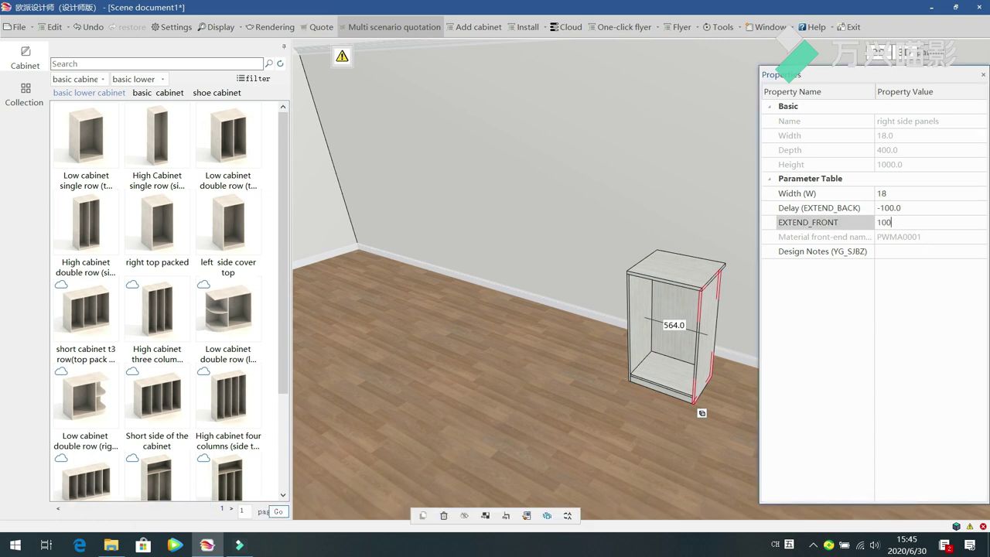
pyautogui.press('Return')
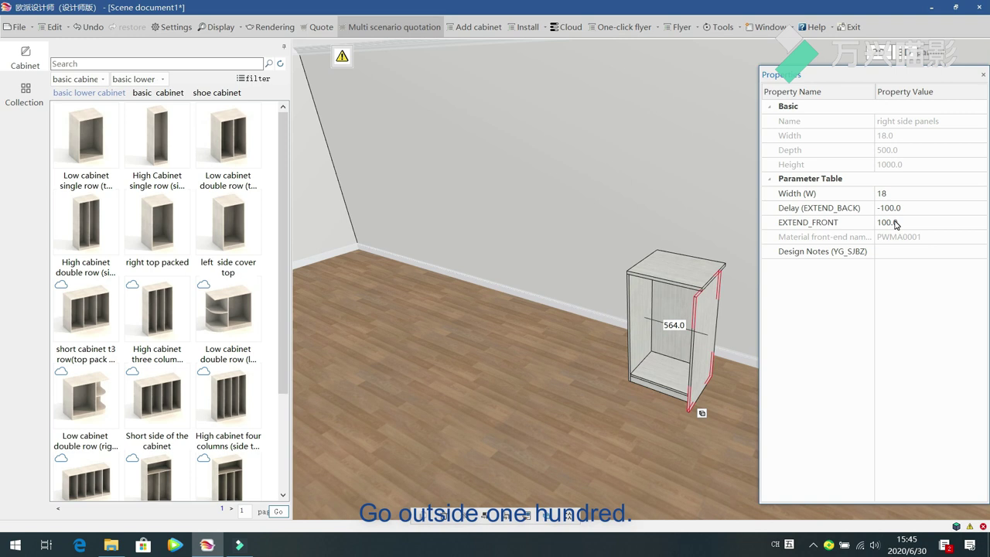
# Set the right side panel's front extension (EXTEND_FRONT) to -50 mm.
pyautogui.click(917, 227)
pyautogui.write('-50')
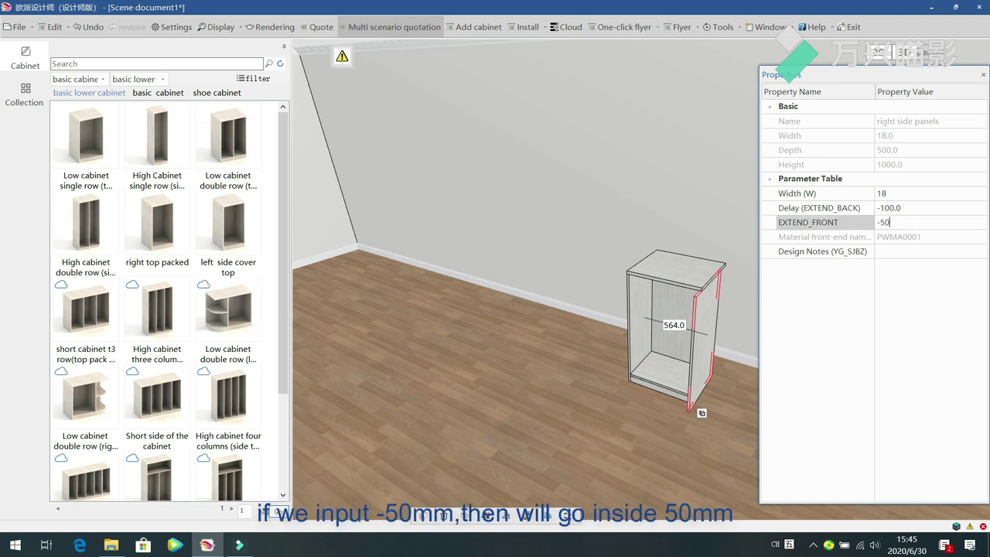
pyautogui.press('Return')
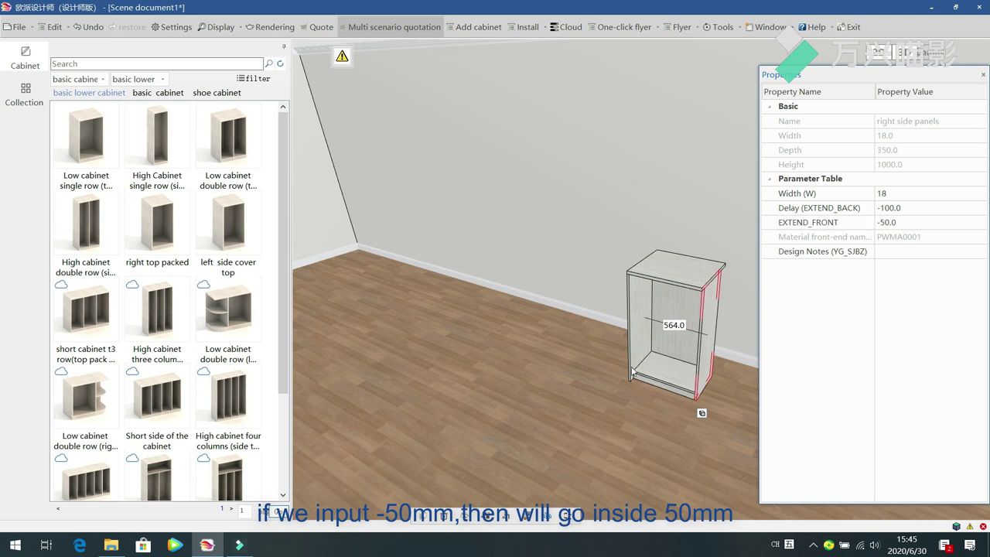
pyautogui.click(603, 411)
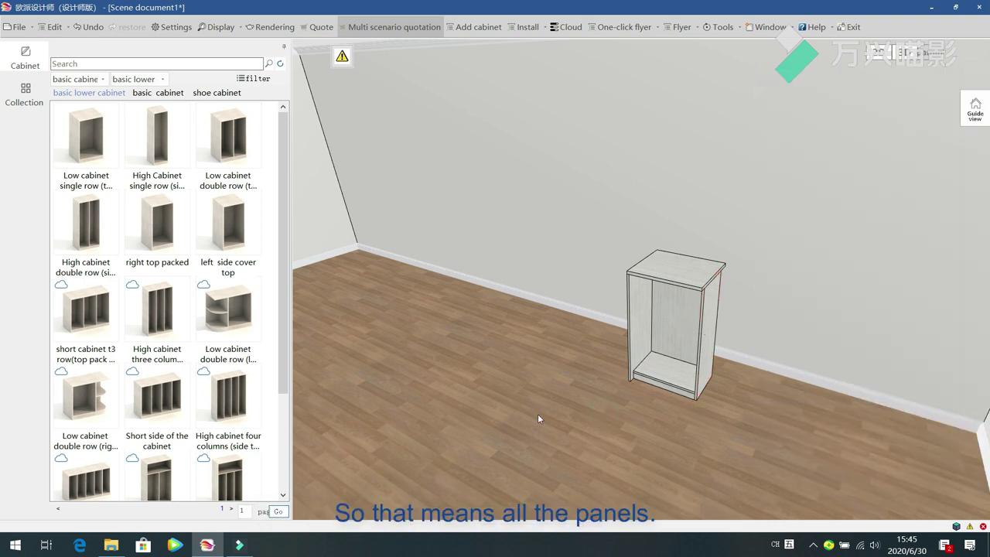
pyautogui.moveTo(538, 414); pyautogui.dragTo(586, 425)
# Try to delete the cabinet's left side panel.
pyautogui.click(685, 292)
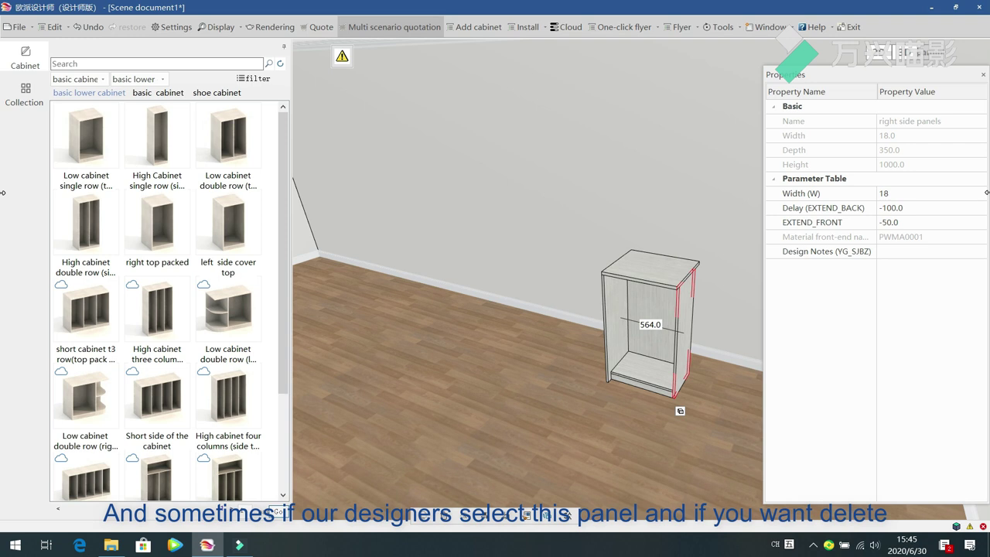
pyautogui.click(614, 420)
pyautogui.click(619, 313)
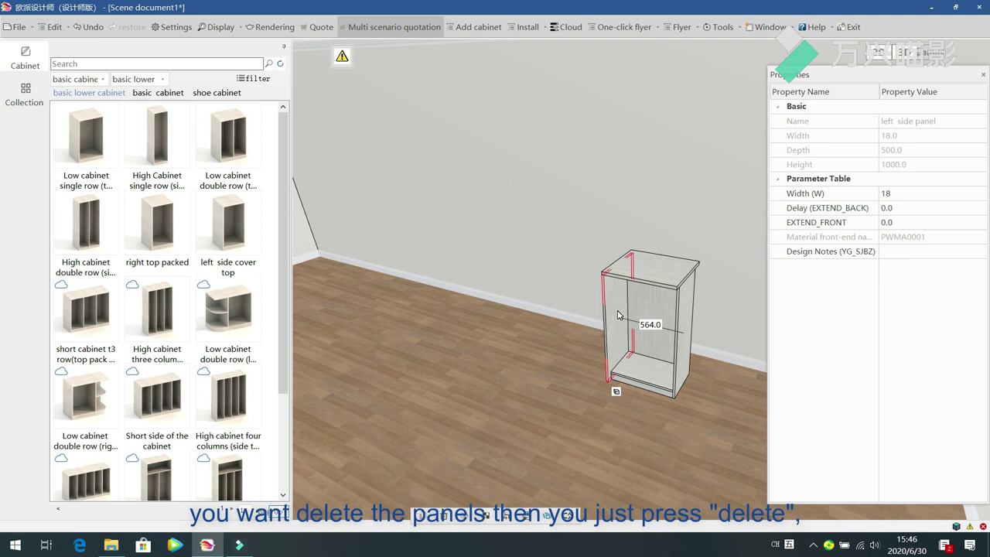
pyautogui.press('Delete')
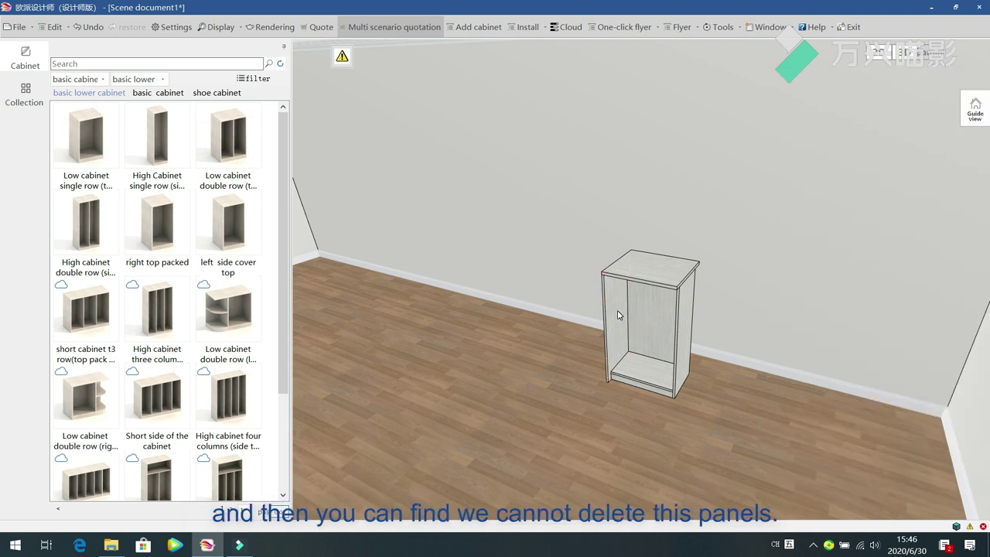
pyautogui.click(618, 315)
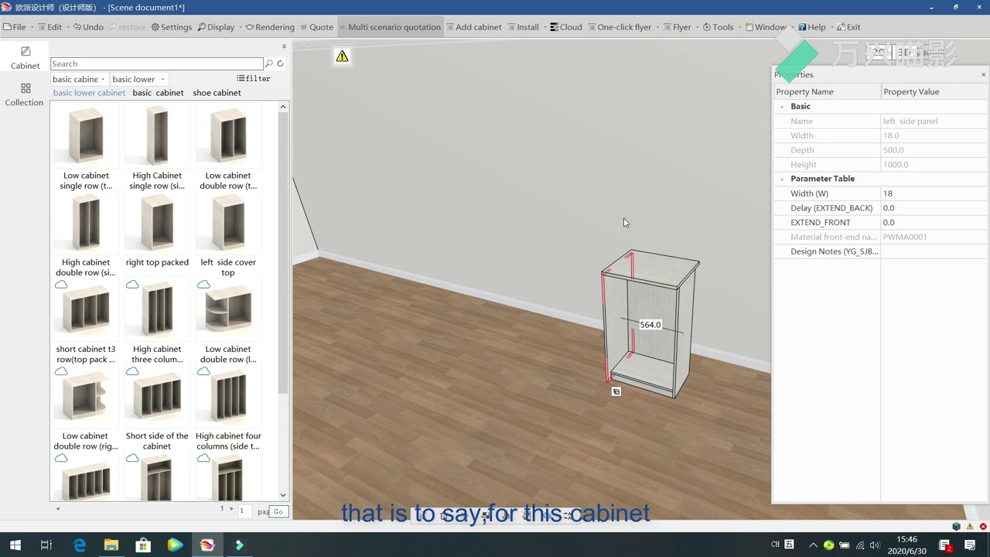
pyautogui.click(608, 297)
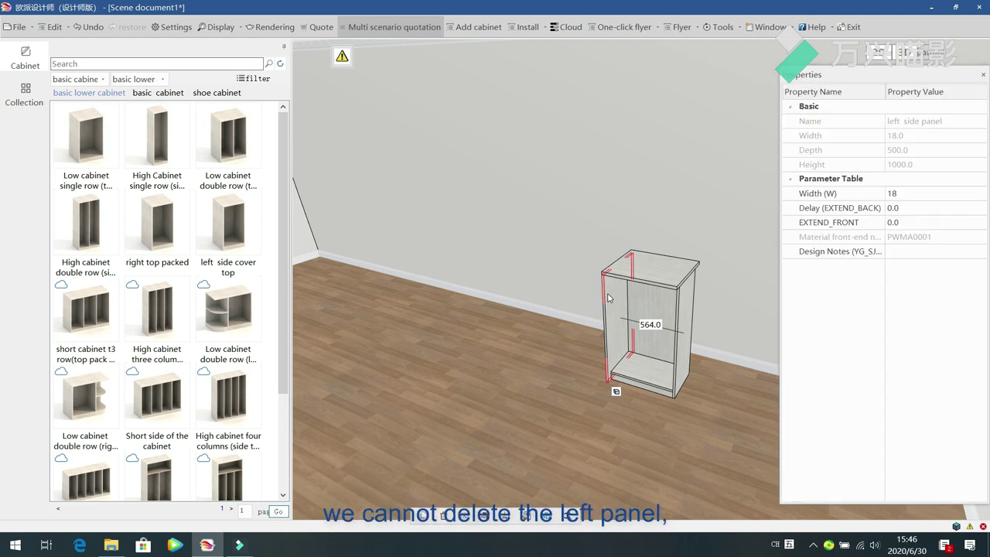
pyautogui.press('Delete')
# Try to delete the cabinet's right side panel and its countertop.
pyautogui.click(684, 297)
pyautogui.press('Delete')
pyautogui.click(656, 264)
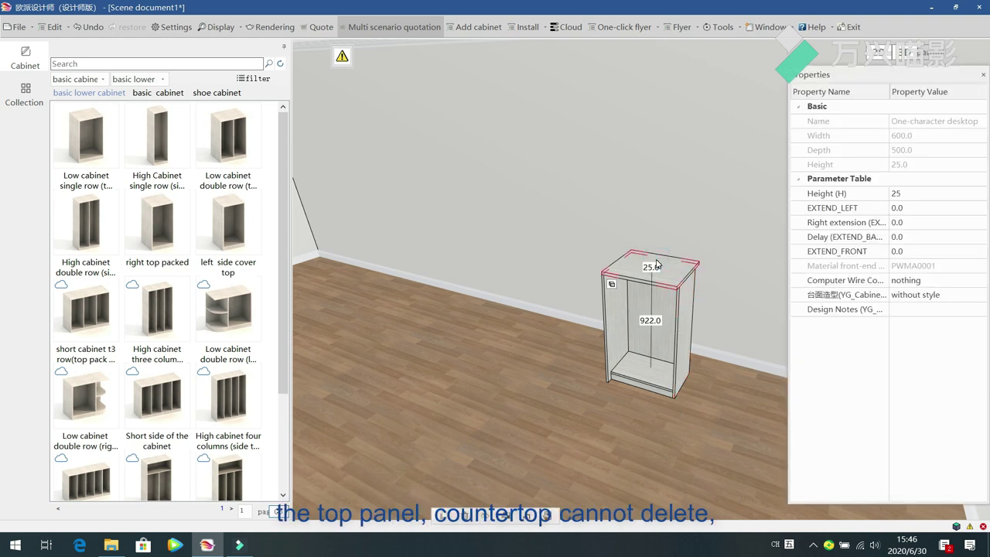
pyautogui.press('Delete')
# Try to delete the cabinet's bottom panel and its kickboard.
pyautogui.click(634, 362)
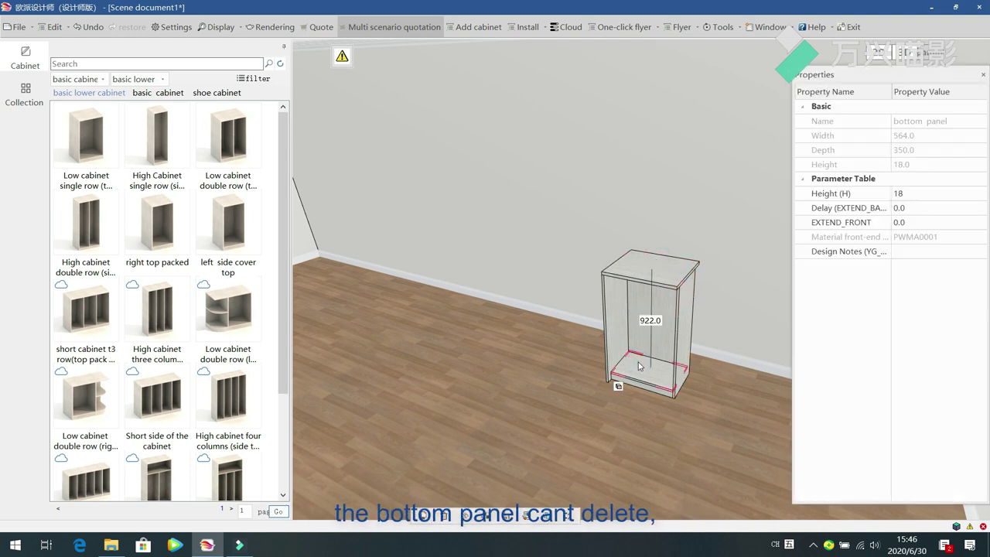
pyautogui.press('Delete')
pyautogui.click(646, 387)
pyautogui.press('Delete')
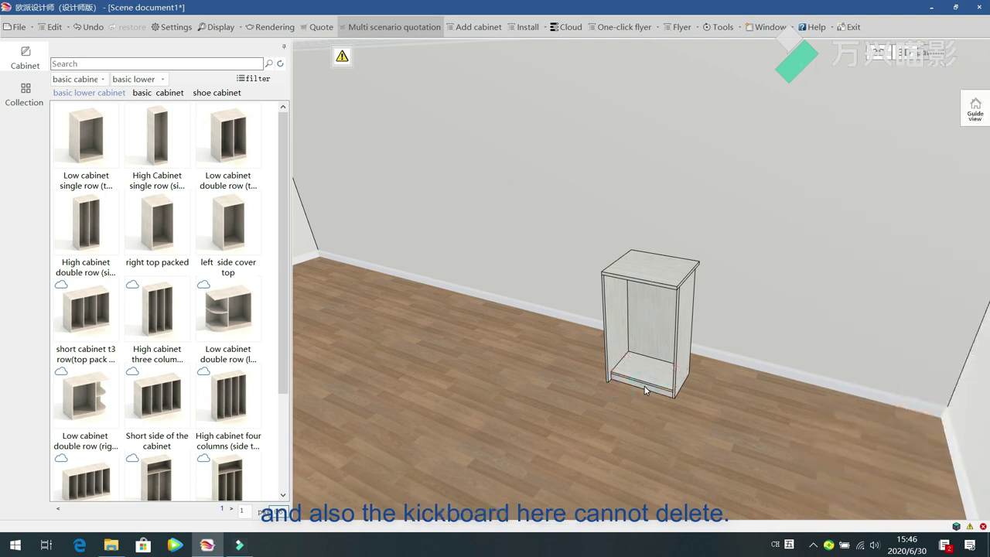
pyautogui.click(612, 417)
# Place a second Low cabinet single row (top side) along the wall beside the first and delete its back panel.
pyautogui.click(102, 141)
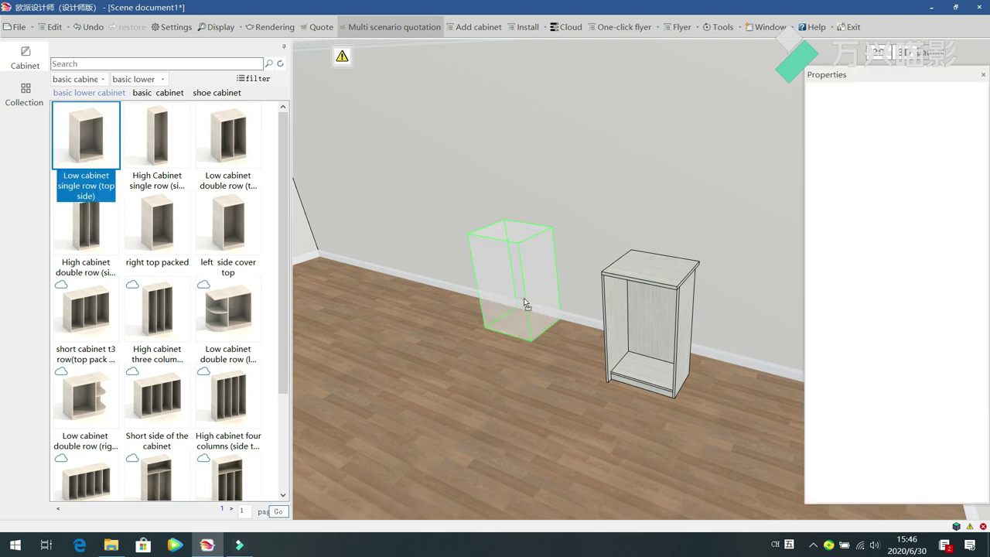
pyautogui.click(527, 395)
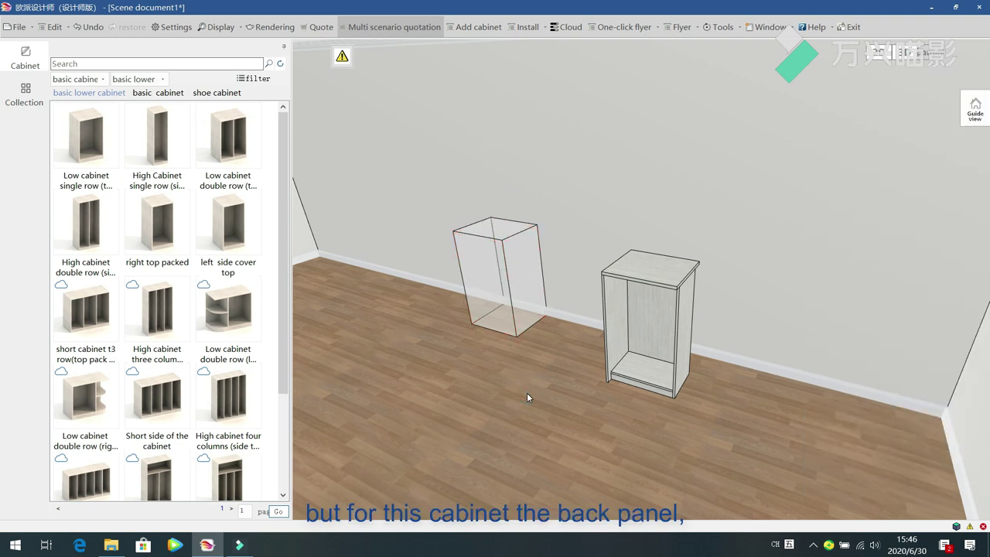
pyautogui.moveTo(491, 399); pyautogui.dragTo(527, 402, button='middle')
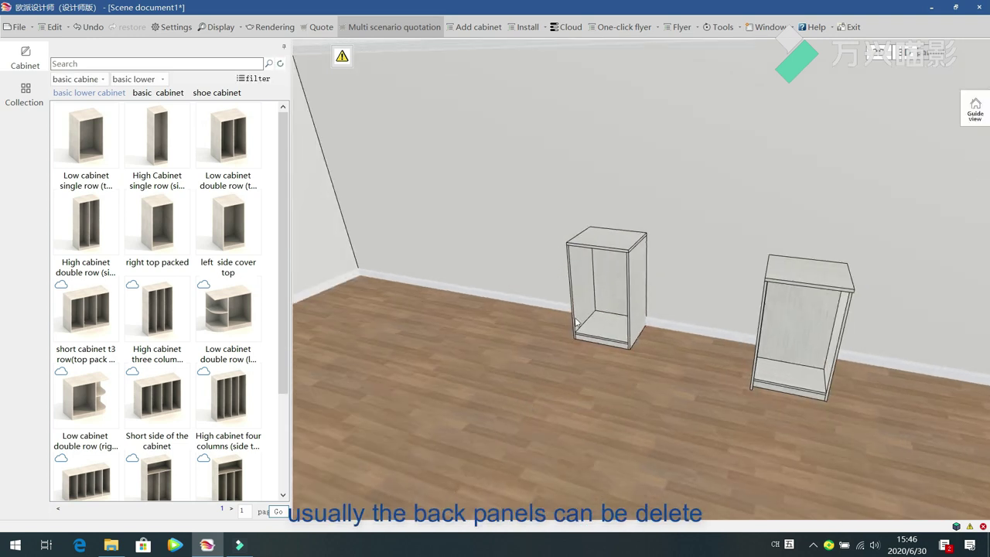
pyautogui.click(610, 286)
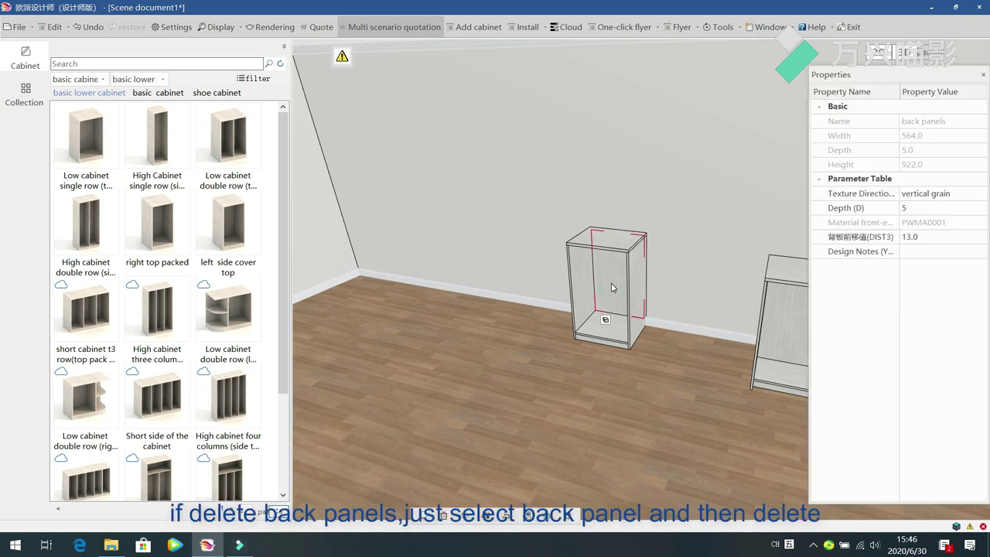
pyautogui.press('Delete')
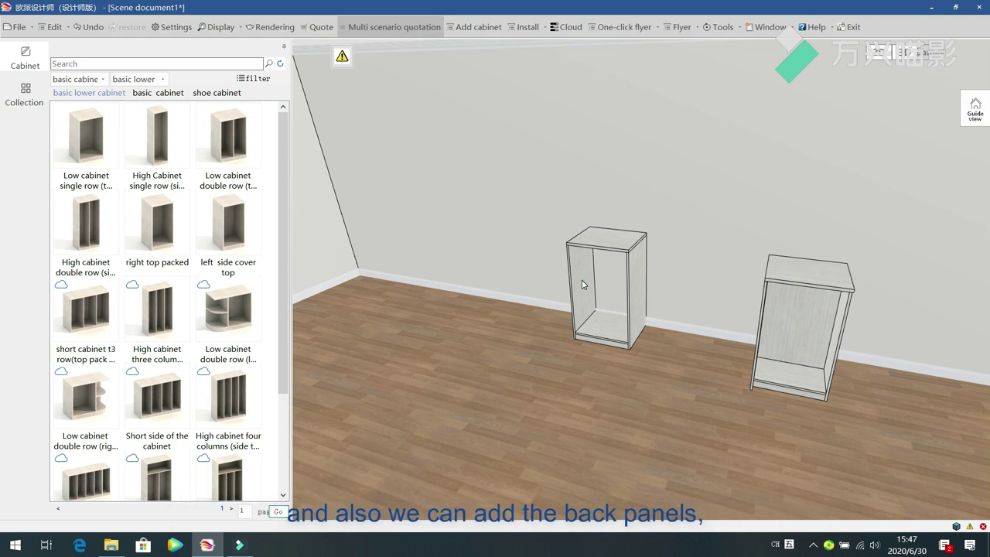
# Check the back panel category in the function component library for the cabinet without a back, adding nothing.
pyautogui.click(583, 284)
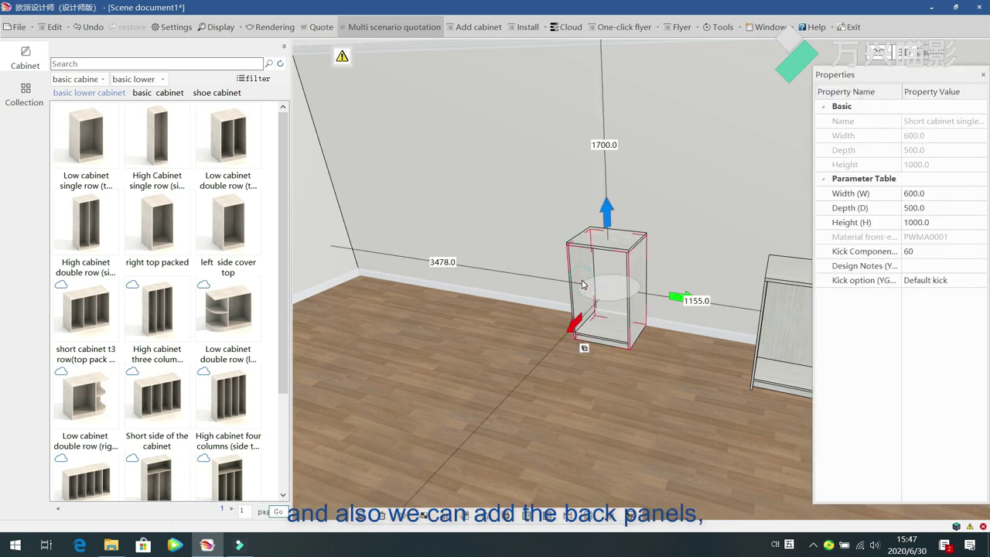
pyautogui.rightClick(583, 270)
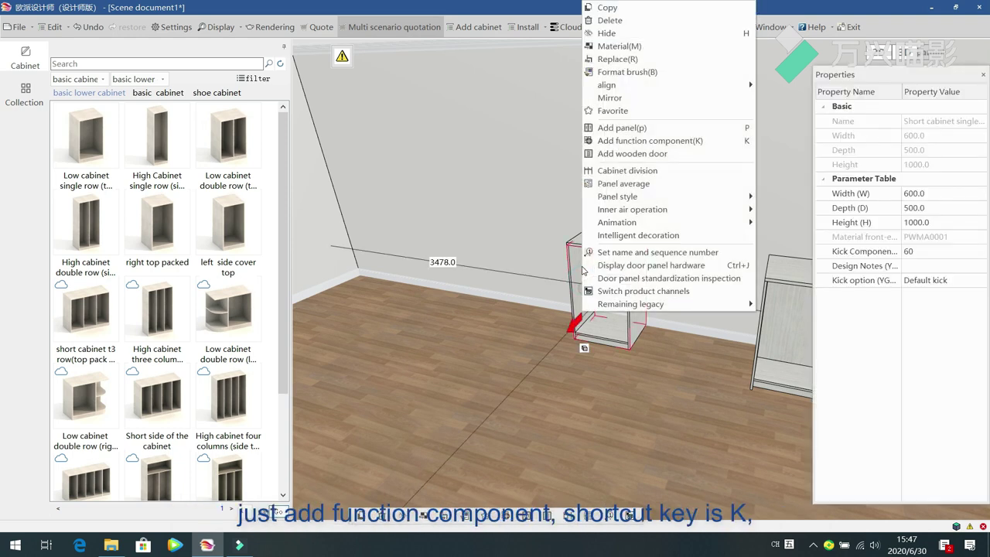
pyautogui.click(715, 148)
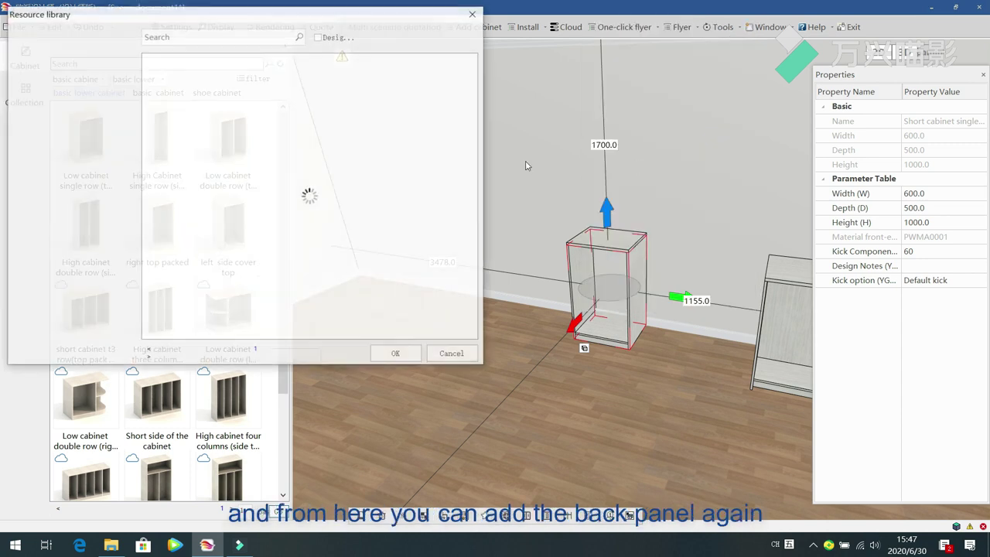
pyautogui.click(29, 46)
pyautogui.click(75, 71)
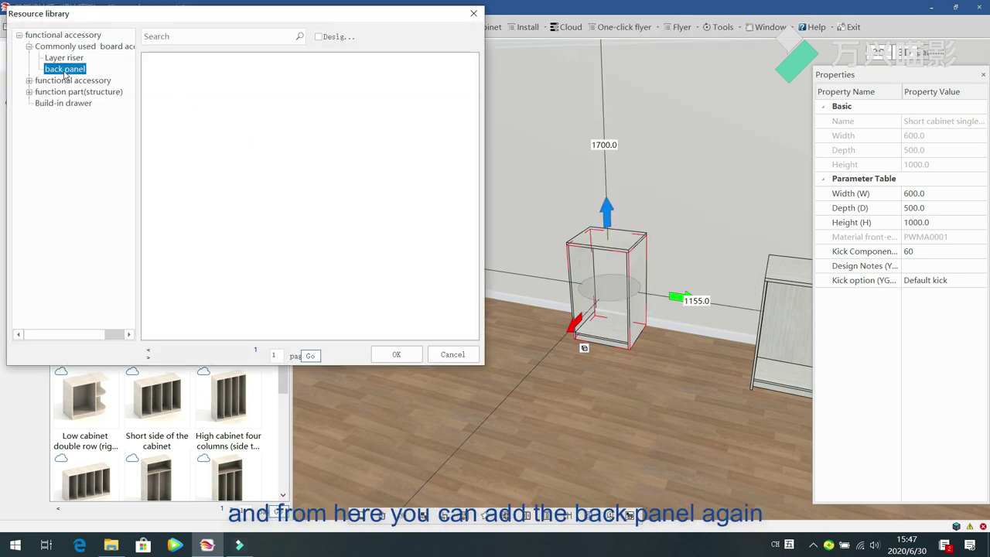
pyautogui.click(456, 354)
pyautogui.click(466, 375)
pyautogui.click(489, 385)
pyautogui.scroll(3, 488, 385)
# Review the thickness options of the backless cabinet's countertop, keep 25, and extend its left side by 100 mm.
pyautogui.click(600, 290)
pyautogui.moveTo(467, 411); pyautogui.dragTo(468, 412, button='middle')
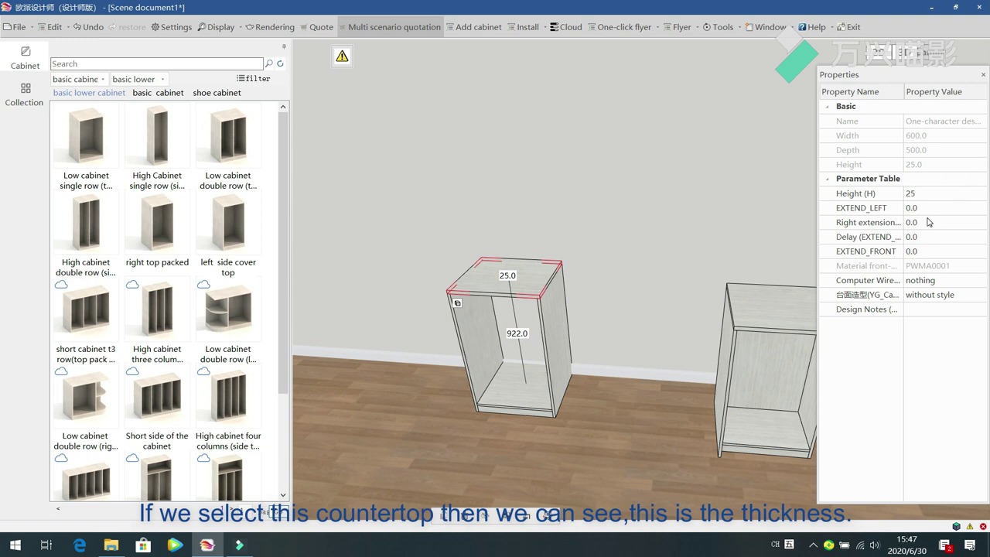
pyautogui.click(977, 197)
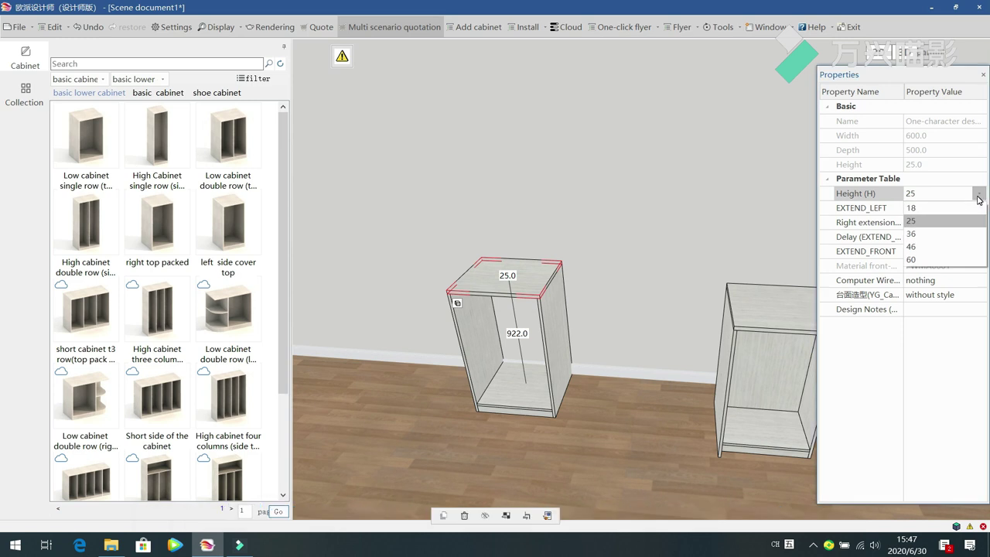
pyautogui.click(942, 222)
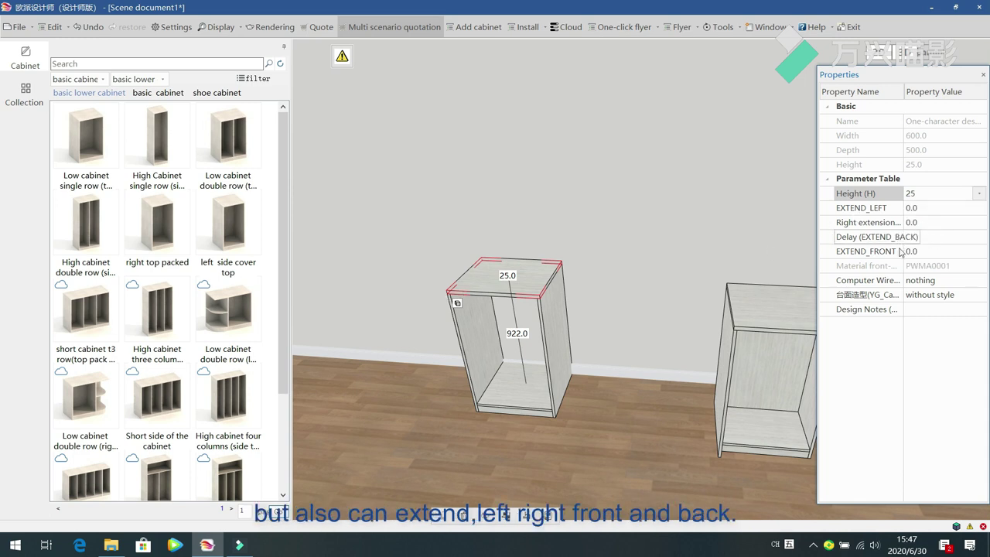
pyautogui.click(932, 209)
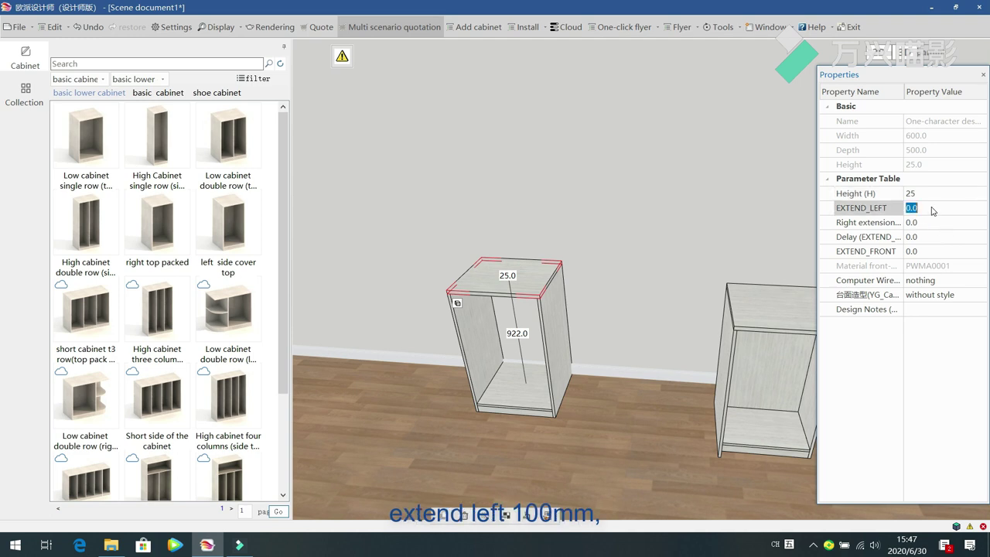
pyautogui.write('100')
pyautogui.press('Return')
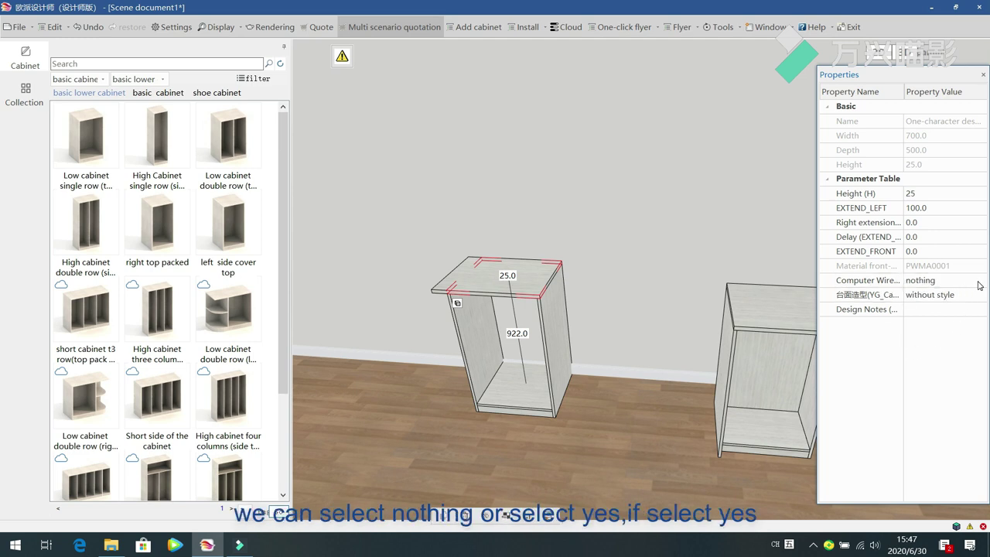
# Enable the computer wire cover on the extended countertop by setting its option to Yes.
pyautogui.click(977, 281)
pyautogui.click(965, 309)
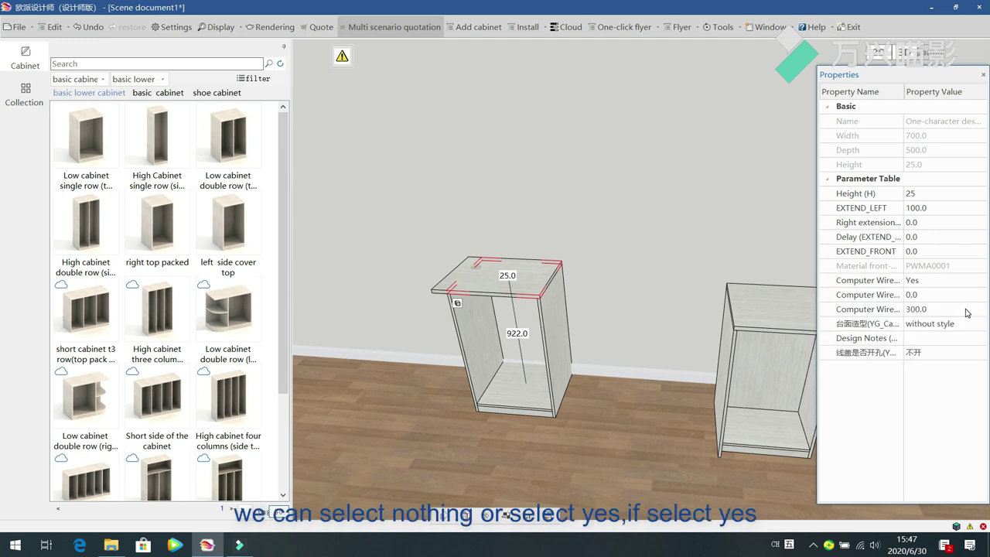
pyautogui.click(570, 430)
pyautogui.scroll(5, 571, 430)
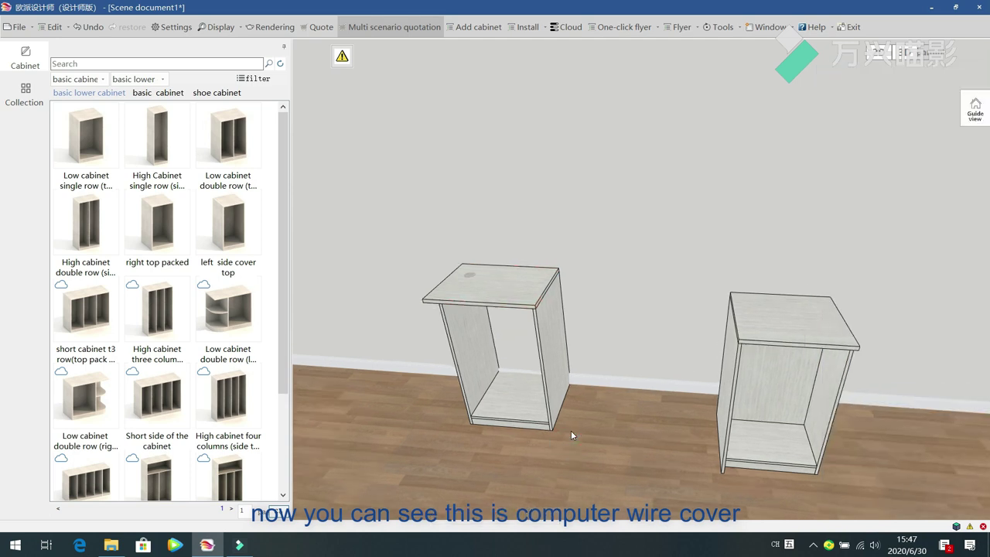
pyautogui.scroll(-3, 624, 422)
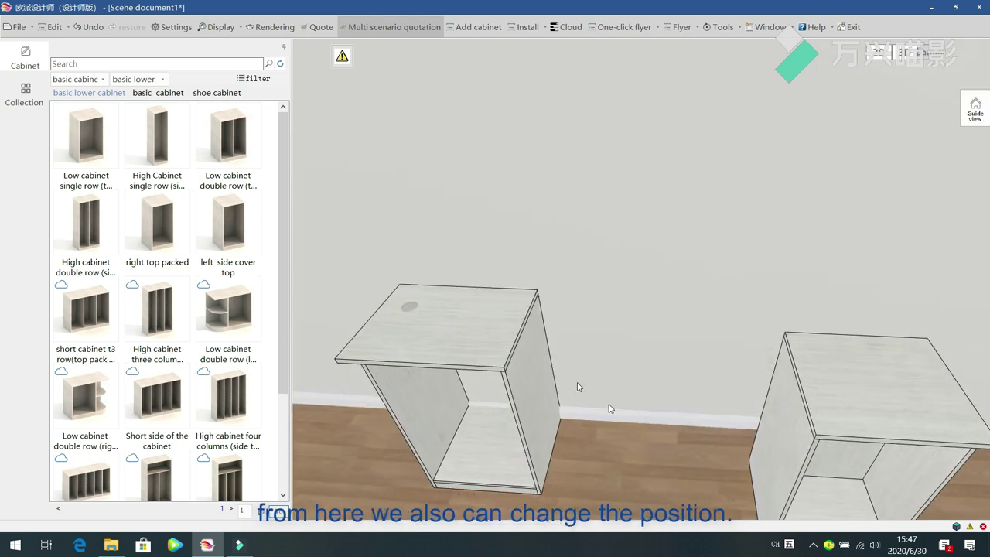
# Reposition the countertop's computer wire cover by setting its first position value to 100 and its second to 400.
pyautogui.click(475, 361)
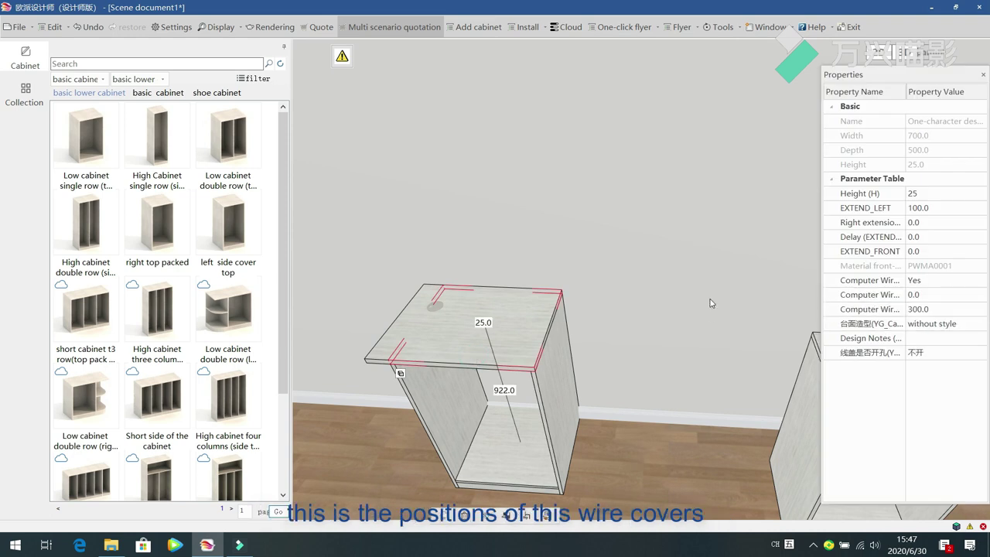
pyautogui.click(940, 309)
pyautogui.write('400')
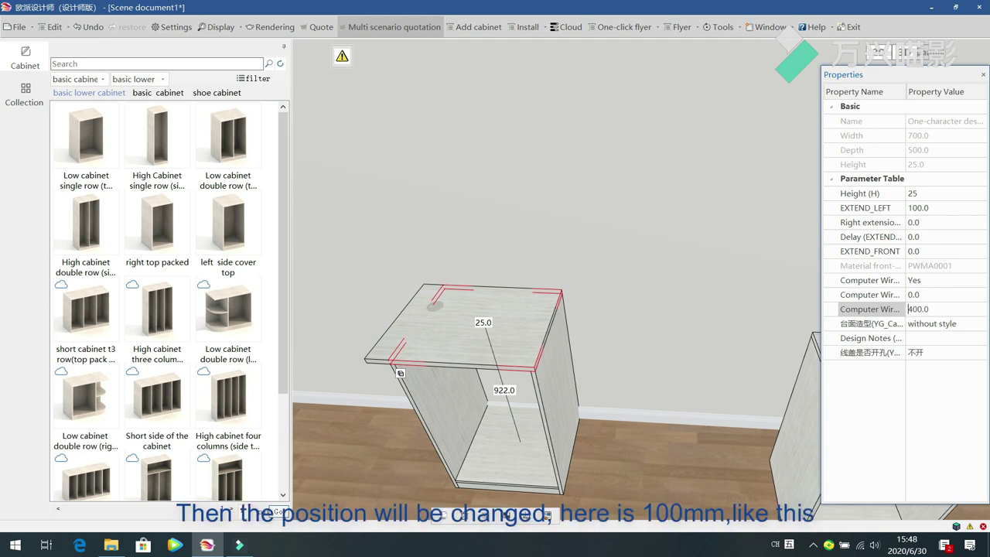
pyautogui.press('Return')
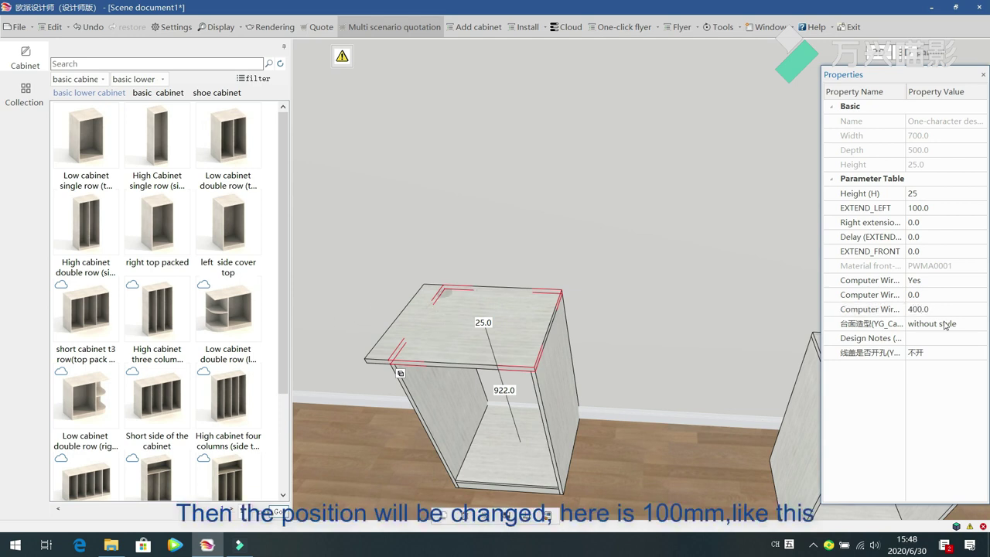
pyautogui.click(934, 296)
pyautogui.write('100')
pyautogui.press('Return')
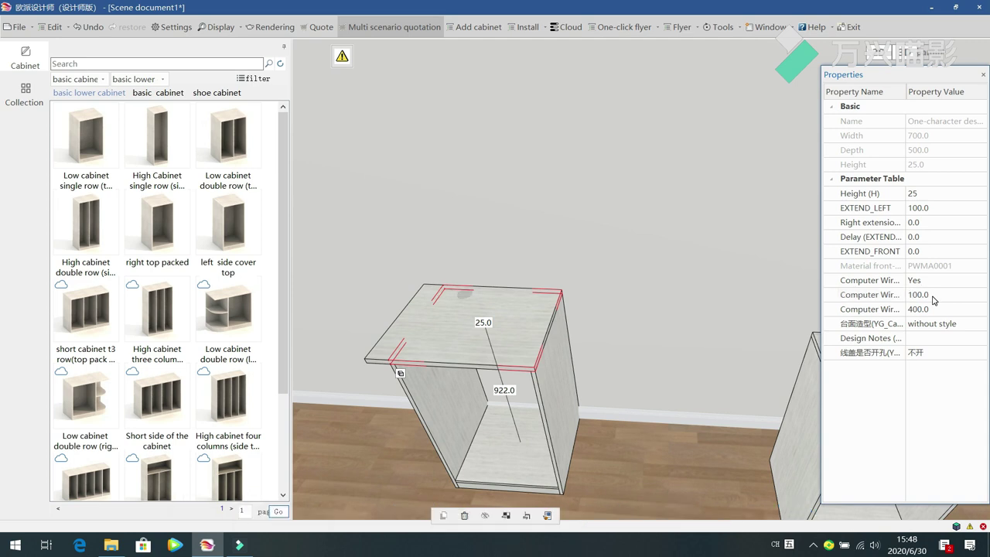
# Apply the left-front fillet shape to the countertop and set the fillet radius to 100.
pyautogui.click(887, 327)
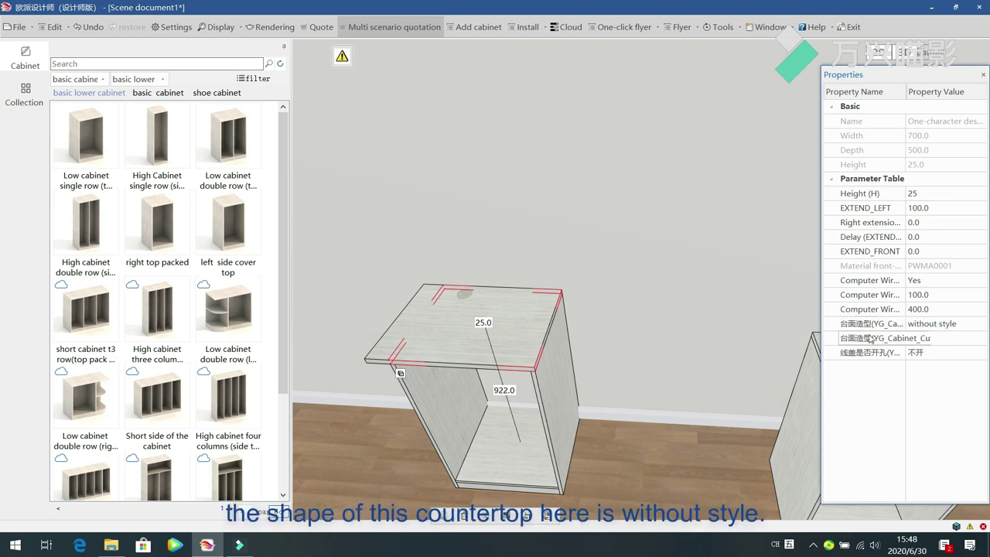
pyautogui.click(978, 328)
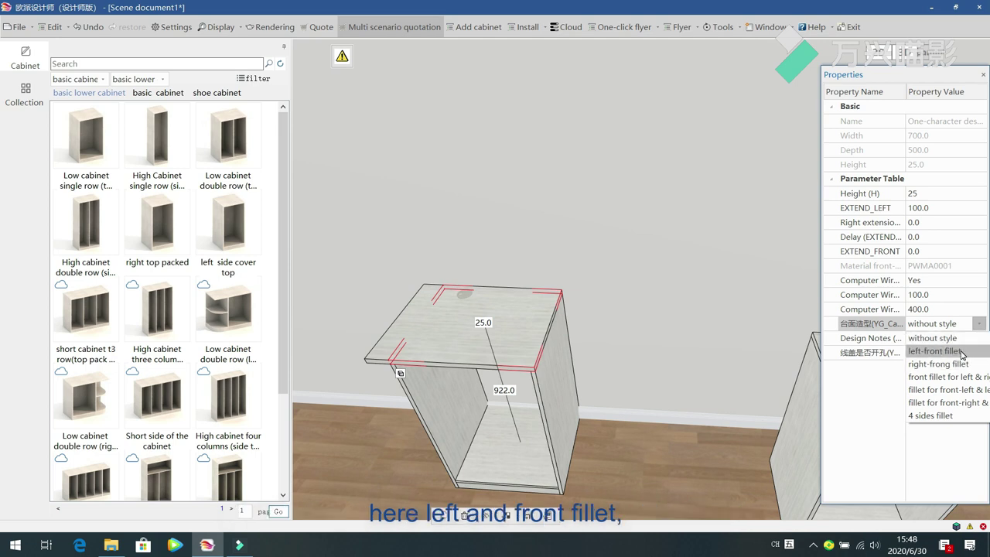
pyautogui.click(934, 351)
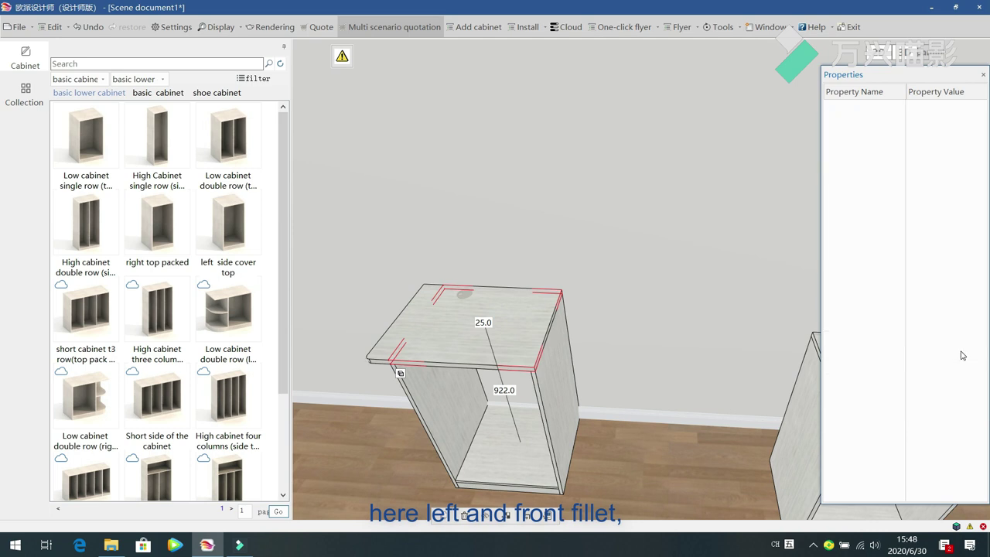
pyautogui.click(335, 435)
pyautogui.moveTo(335, 435); pyautogui.dragTo(523, 385, button='middle')
pyautogui.scroll(-2, 522, 384)
pyautogui.click(751, 262)
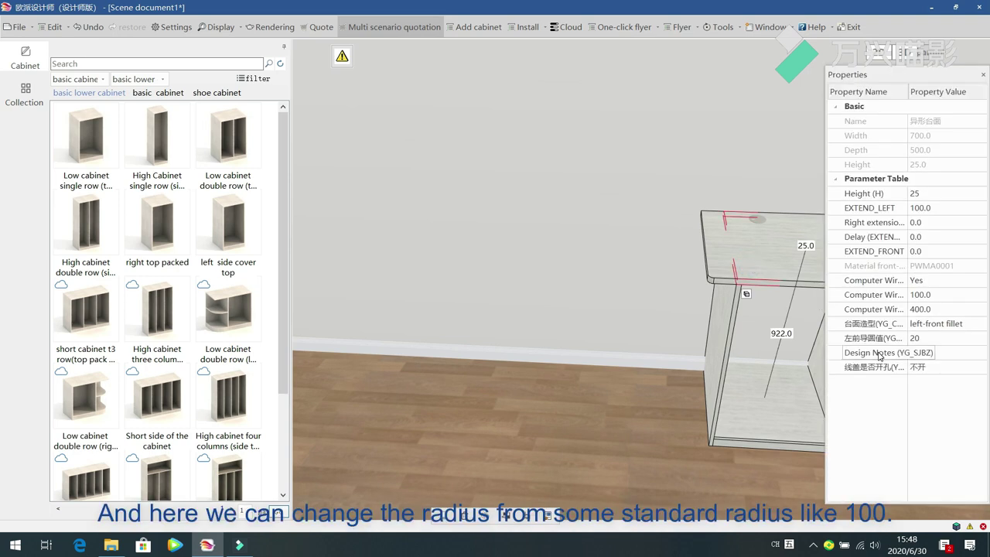
pyautogui.click(979, 343)
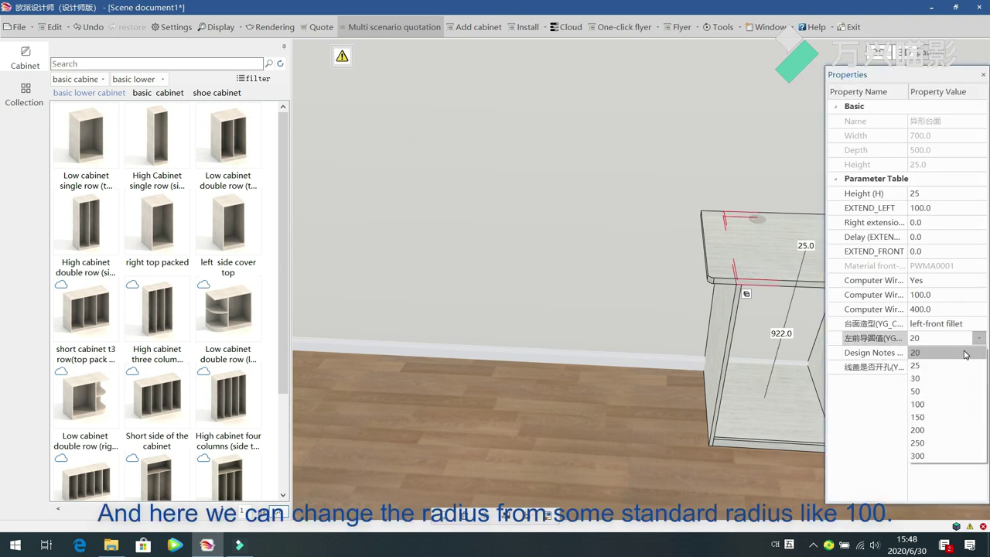
pyautogui.click(949, 404)
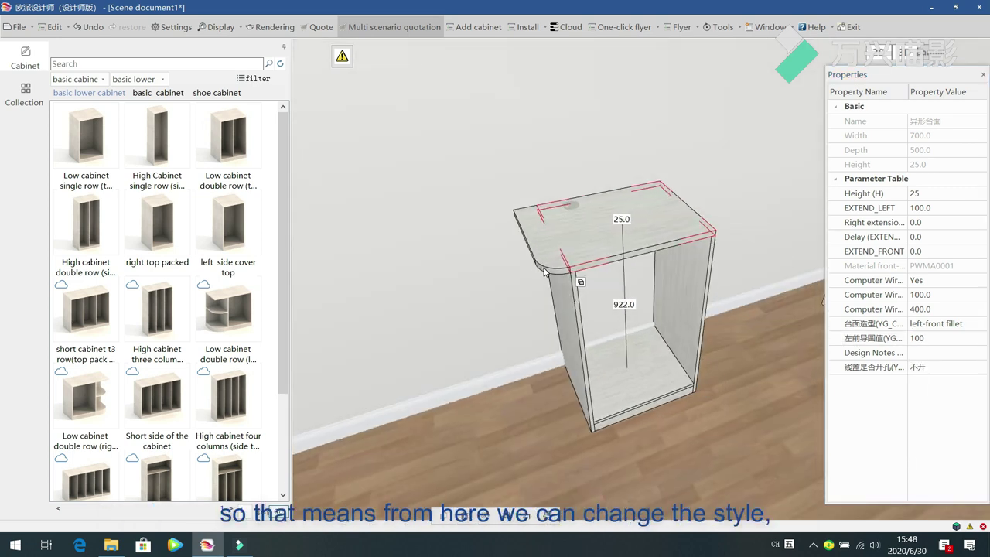
# Reset the countertop's shape to without style.
pyautogui.click(978, 328)
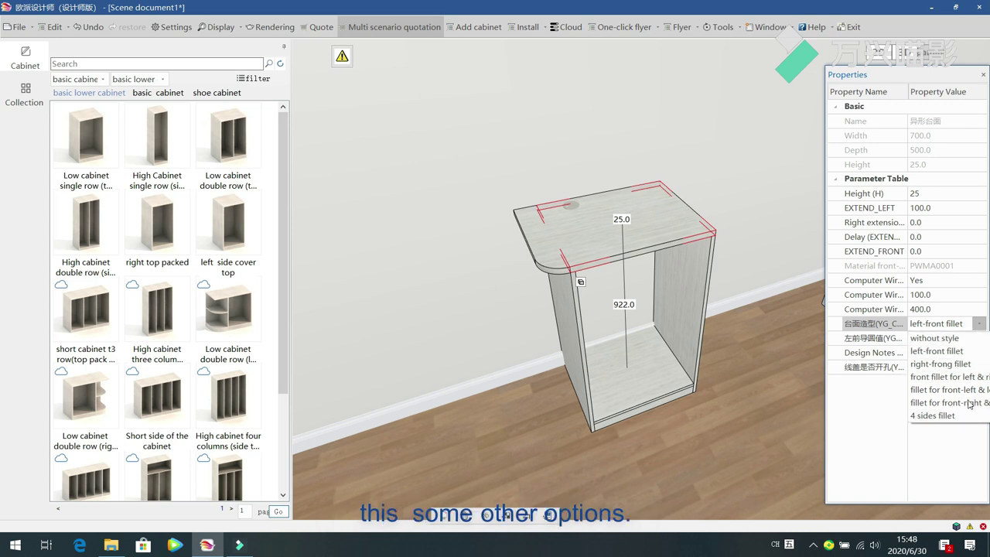
pyautogui.click(960, 340)
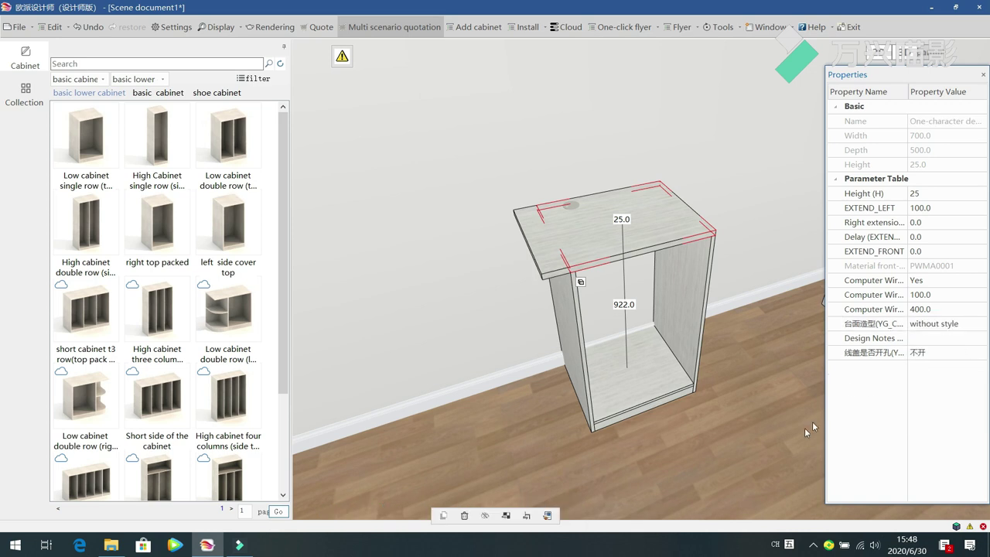
pyautogui.click(759, 431)
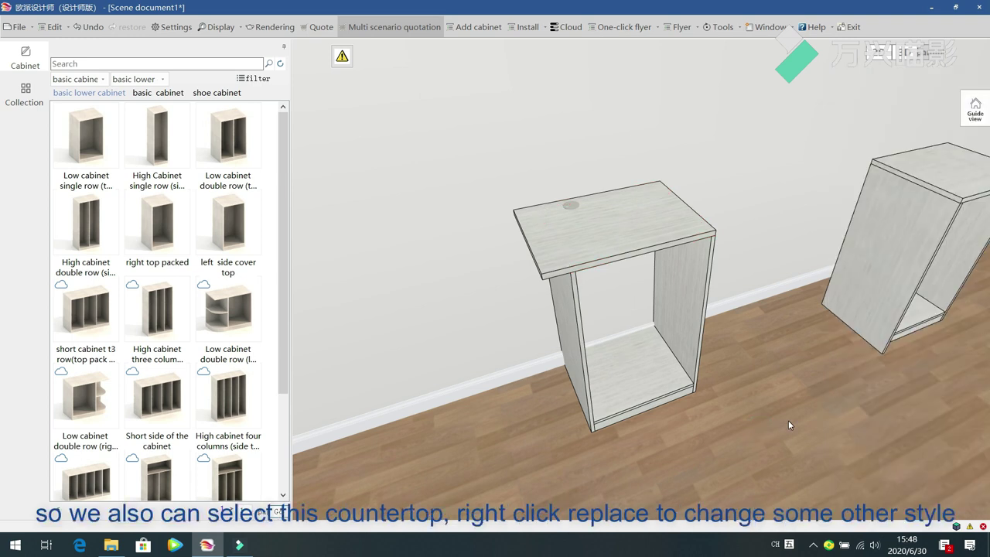
# Start replacing the countertop and browse the solid wood, lacquer and flat panel categories in the resource library.
pyautogui.click(607, 223)
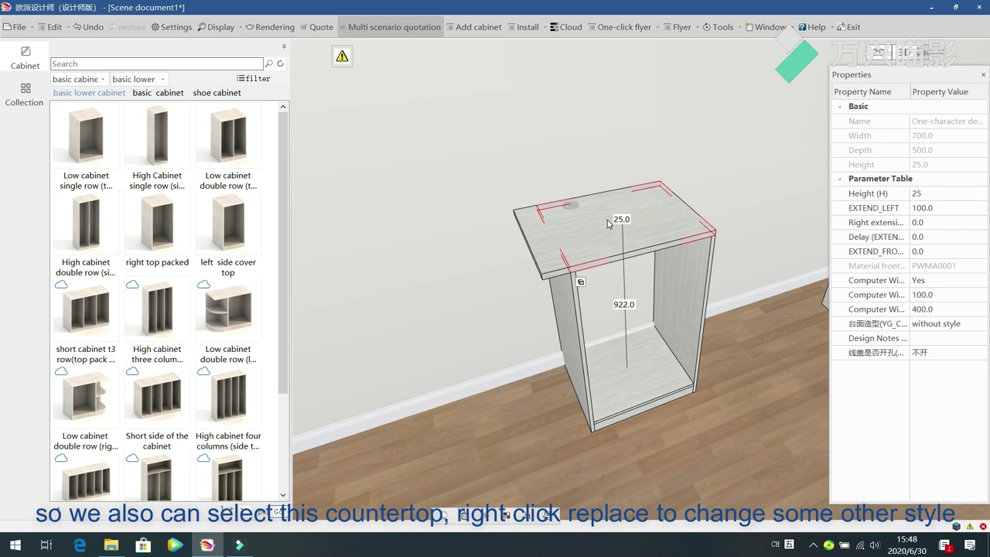
pyautogui.rightClick(601, 221)
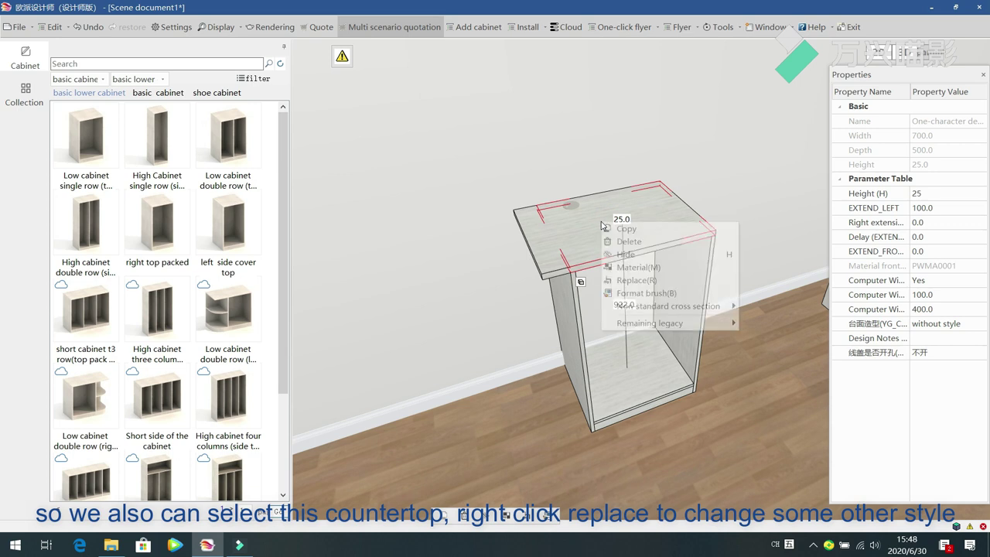
pyautogui.click(650, 281)
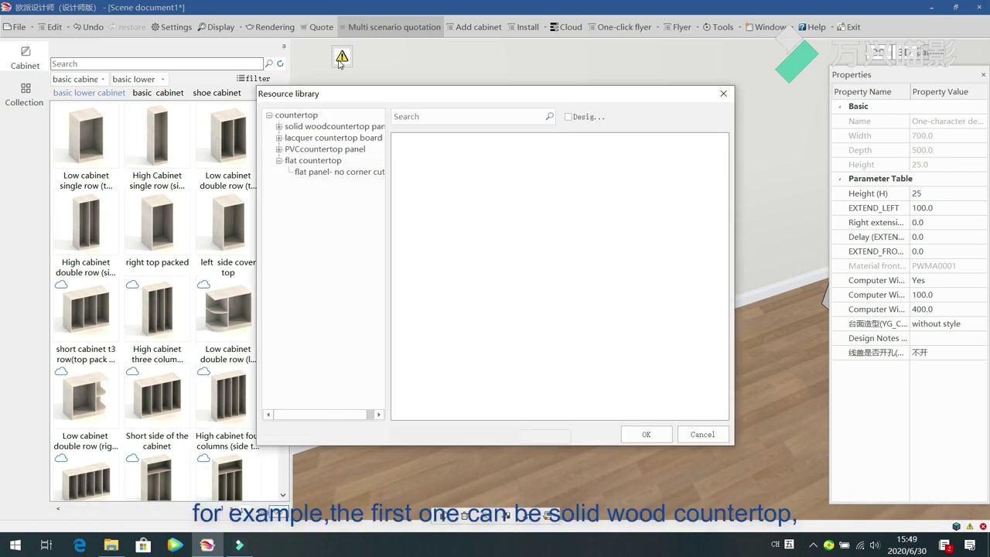
pyautogui.click(279, 126)
pyautogui.click(311, 137)
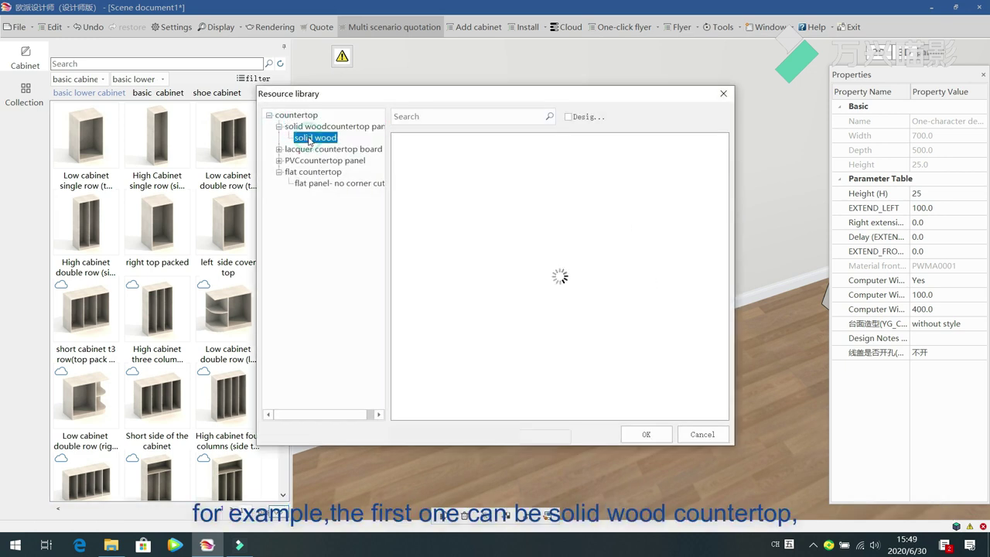
pyautogui.click(279, 149)
pyautogui.click(311, 162)
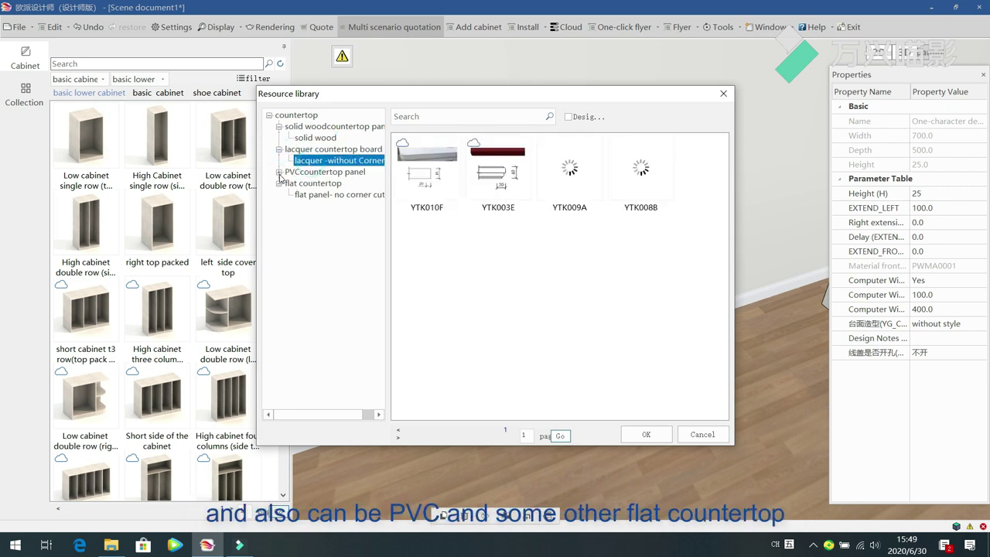
pyautogui.click(279, 171)
pyautogui.click(311, 194)
pyautogui.click(314, 205)
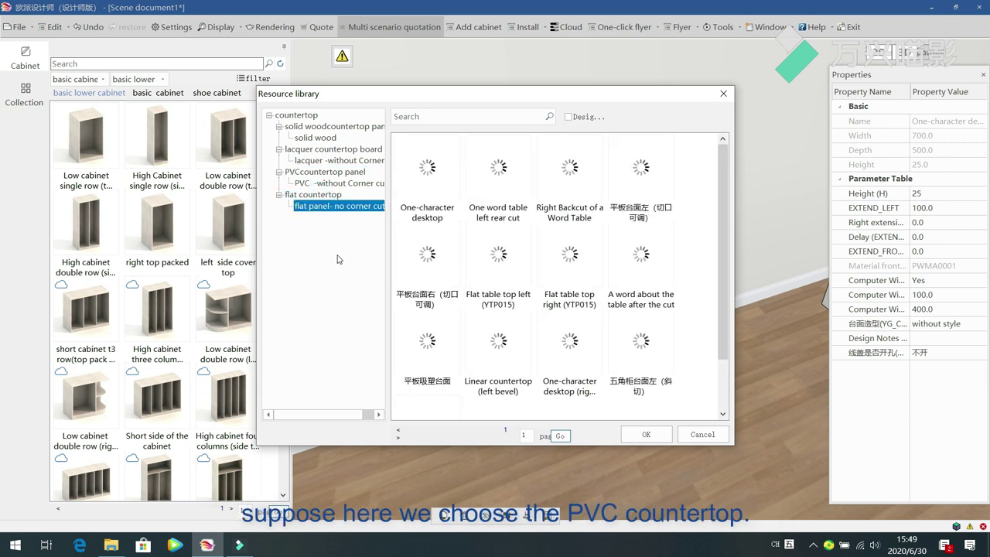
# Replace the countertop with the YTG012D model from the PVC without corner cut category.
pyautogui.click(334, 183)
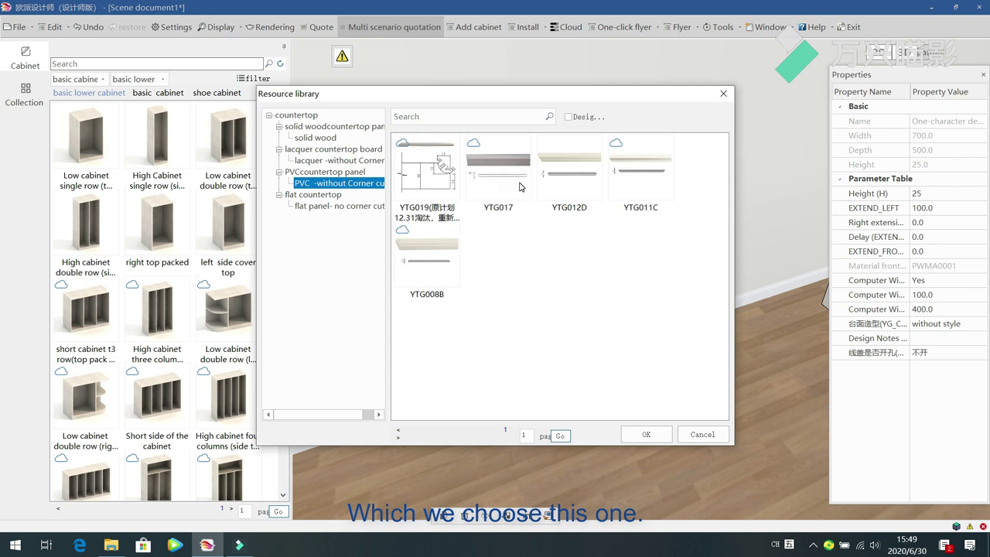
pyautogui.click(558, 177)
pyautogui.click(653, 434)
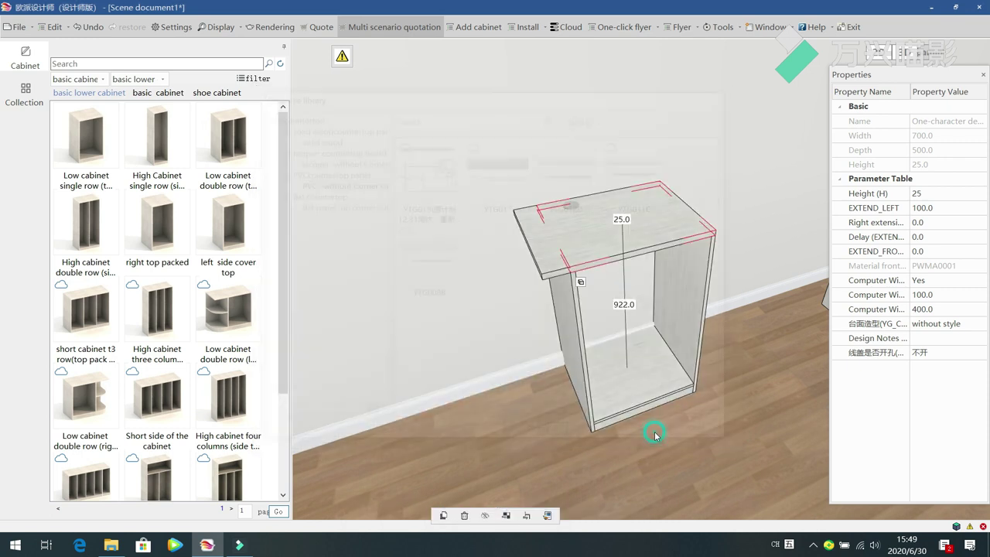
pyautogui.click(484, 416)
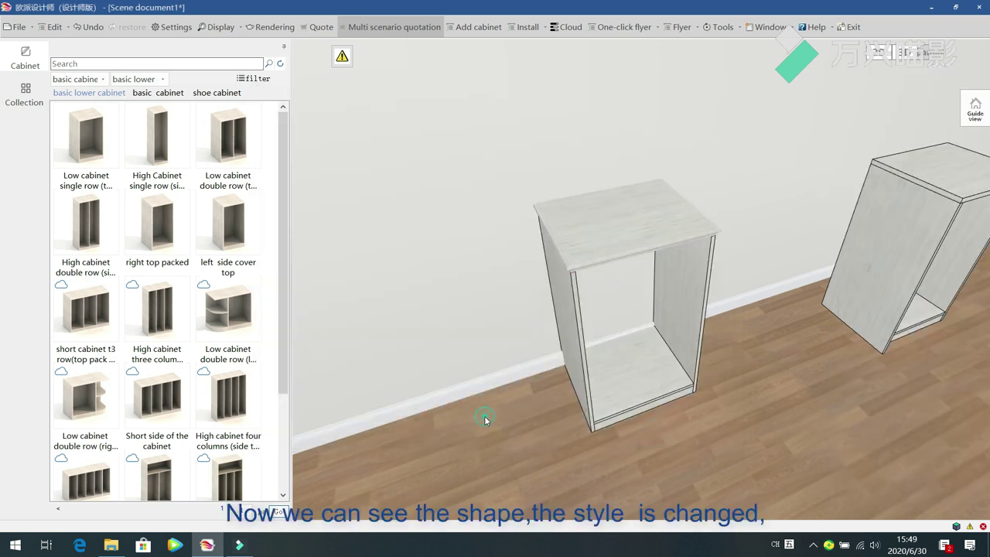
pyautogui.scroll(5, 488, 408)
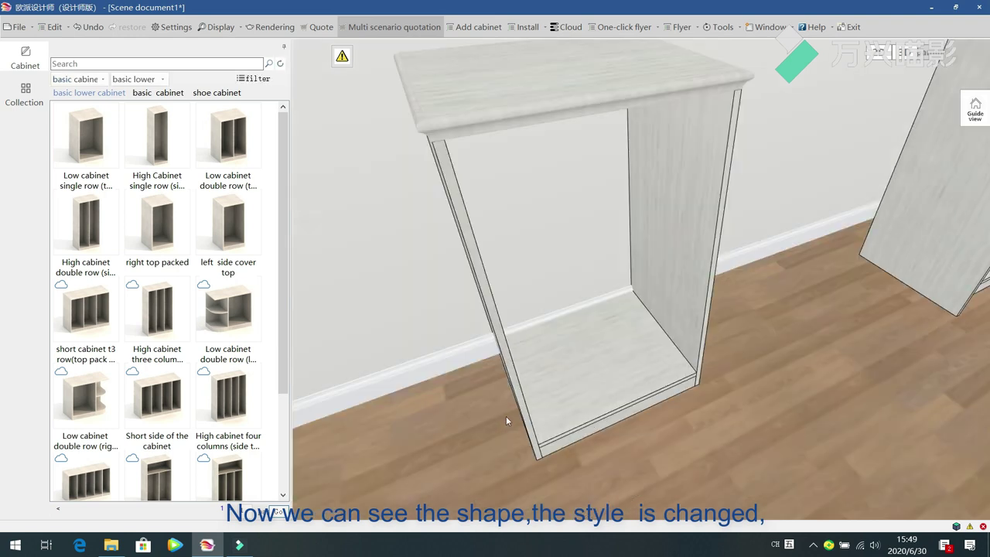
# Extend the replaced countertop's left side by 100.
pyautogui.moveTo(737, 376); pyautogui.dragTo(730, 304)
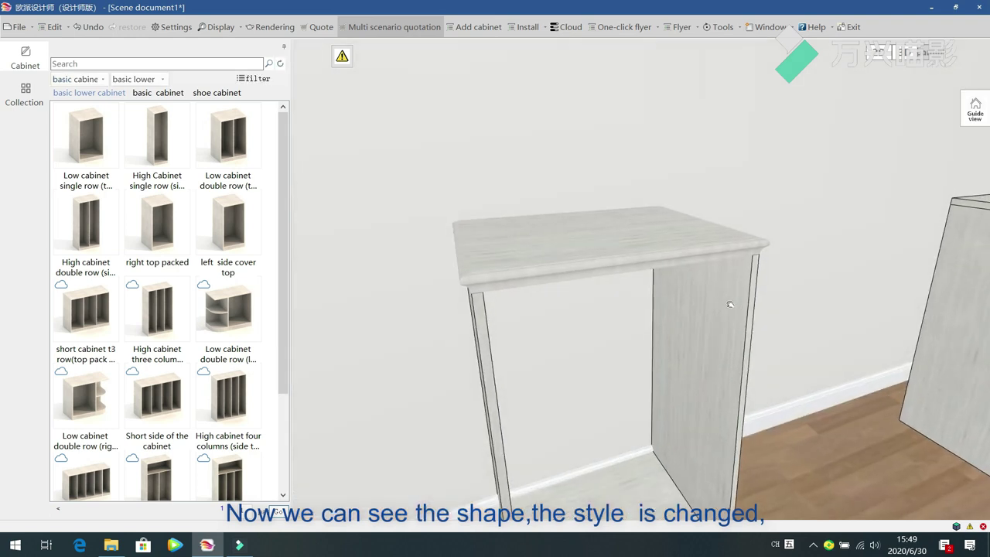
pyautogui.click(632, 246)
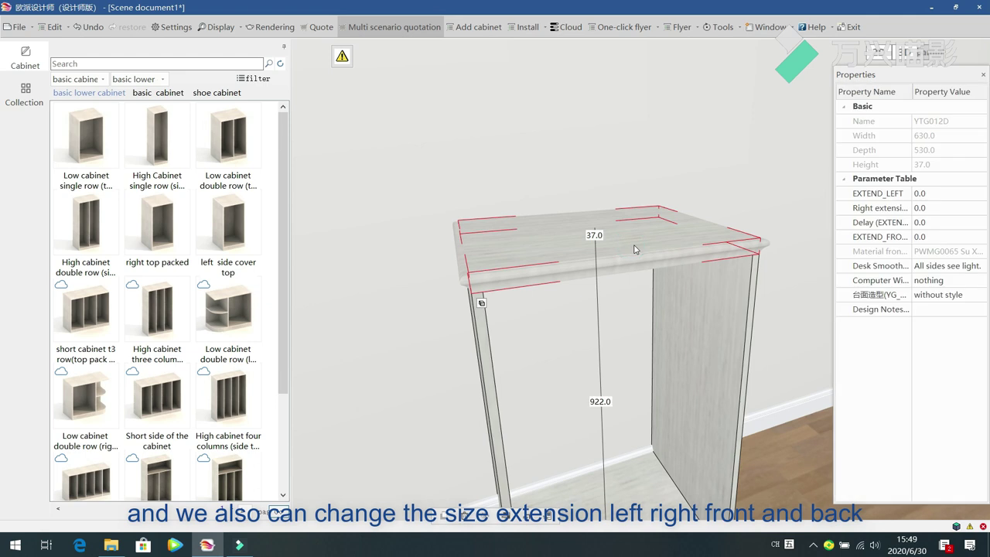
pyautogui.click(933, 194)
pyautogui.write('100')
pyautogui.press('Return')
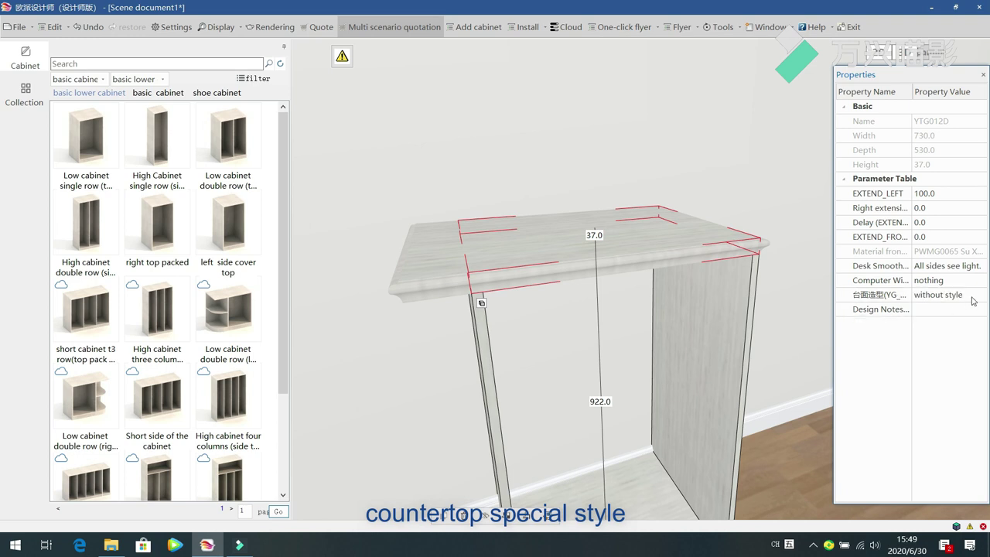
# Check the countertop's available shape styles and choose "All sides see light" as its desk smooth surface option.
pyautogui.click(980, 298)
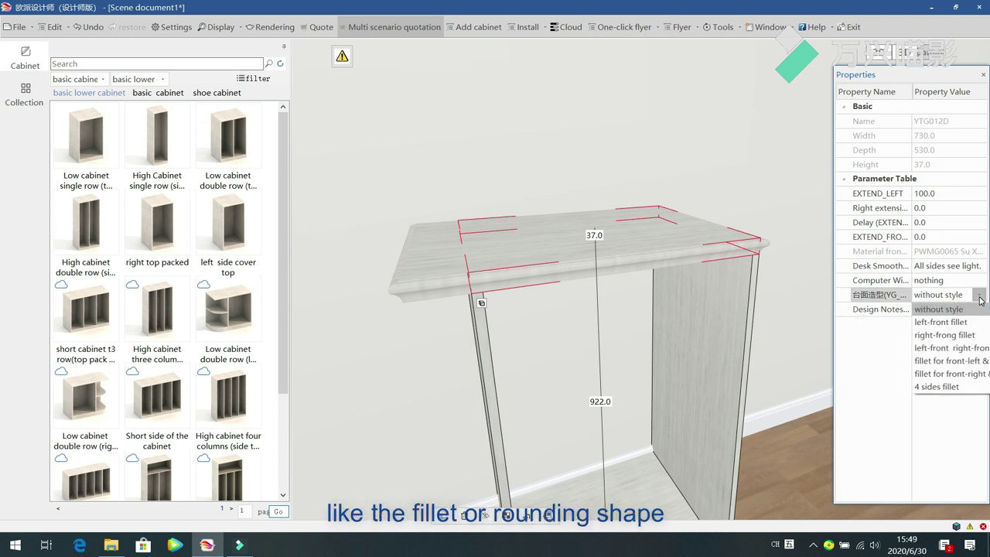
pyautogui.click(870, 376)
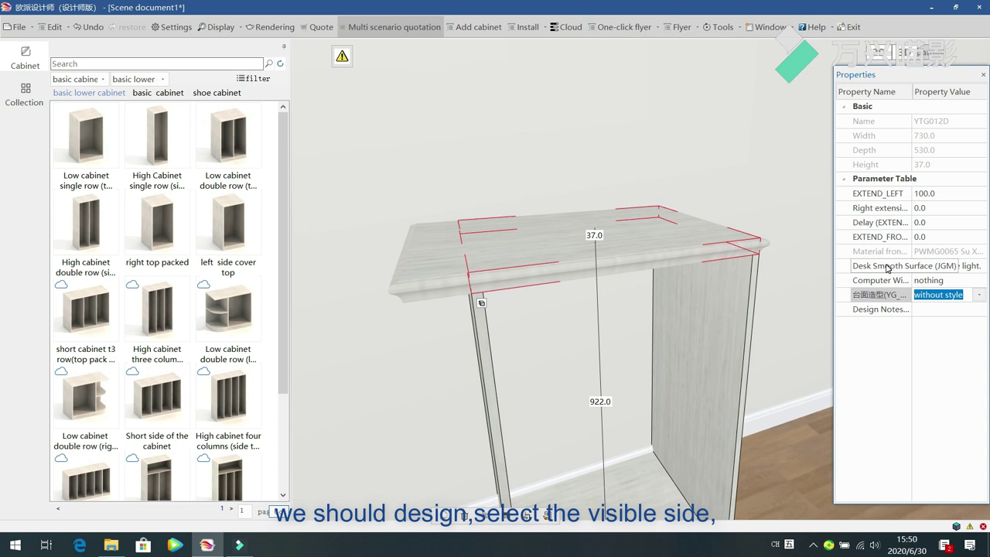
pyautogui.moveTo(835, 313); pyautogui.dragTo(783, 308)
pyautogui.click(980, 269)
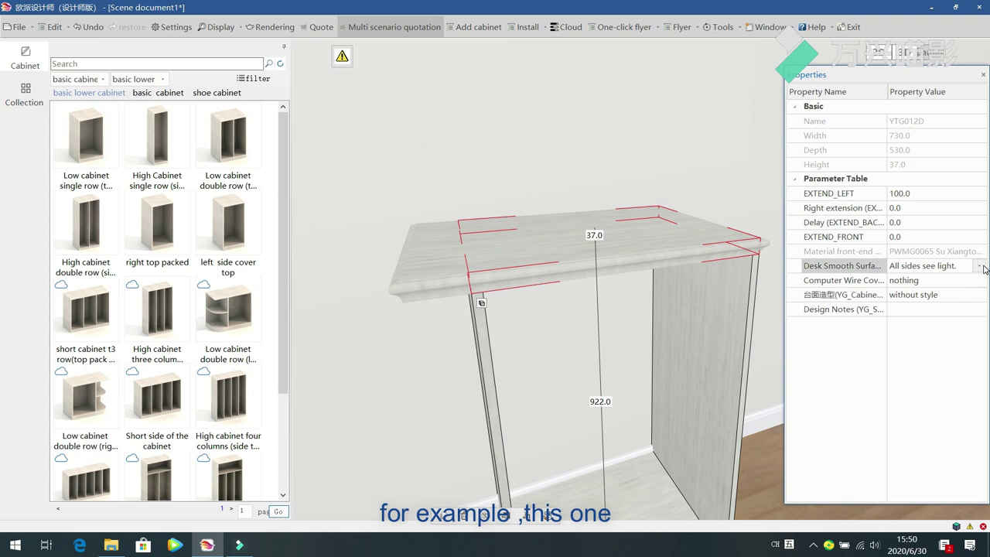
pyautogui.click(979, 269)
pyautogui.click(932, 332)
pyautogui.click(586, 142)
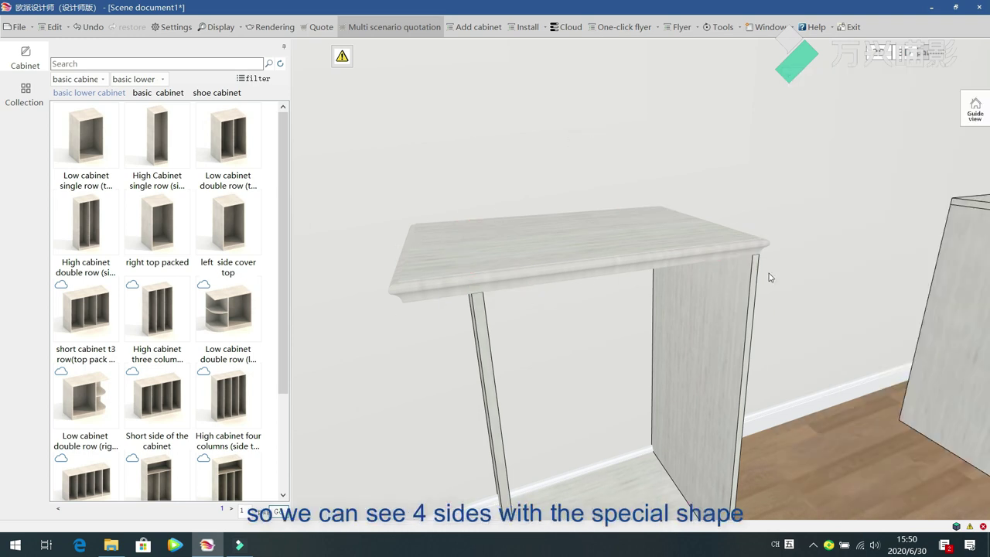
# Set the countertop's desk smooth surface option to "left front visible".
pyautogui.moveTo(778, 326); pyautogui.dragTo(660, 203)
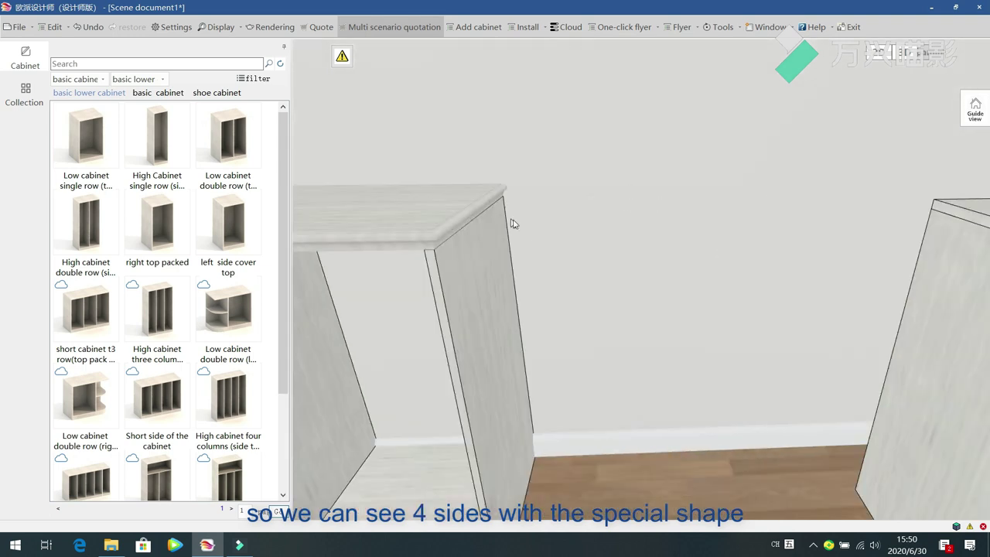
pyautogui.scroll(-3, 541, 220)
pyautogui.moveTo(547, 221); pyautogui.dragTo(562, 184)
pyautogui.click(562, 184)
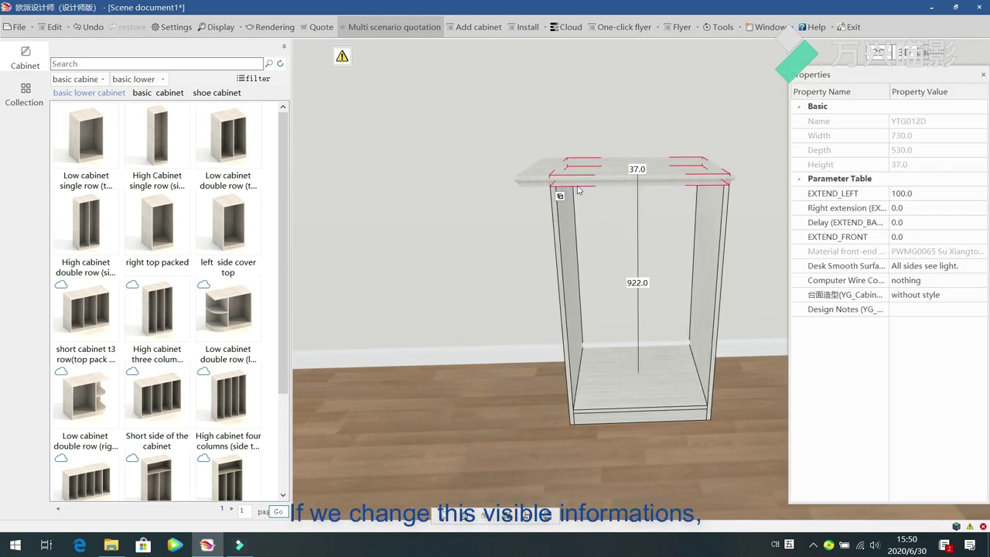
pyautogui.click(981, 267)
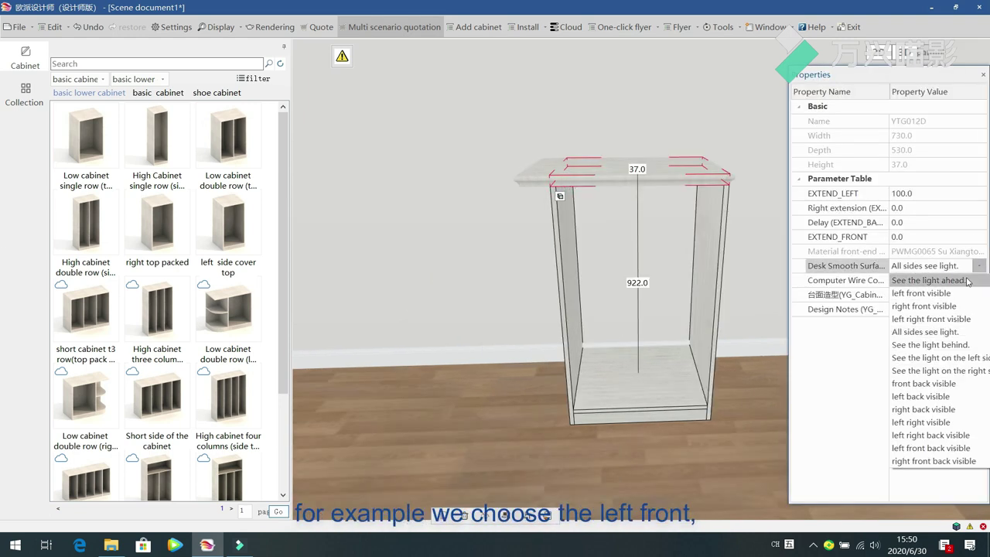
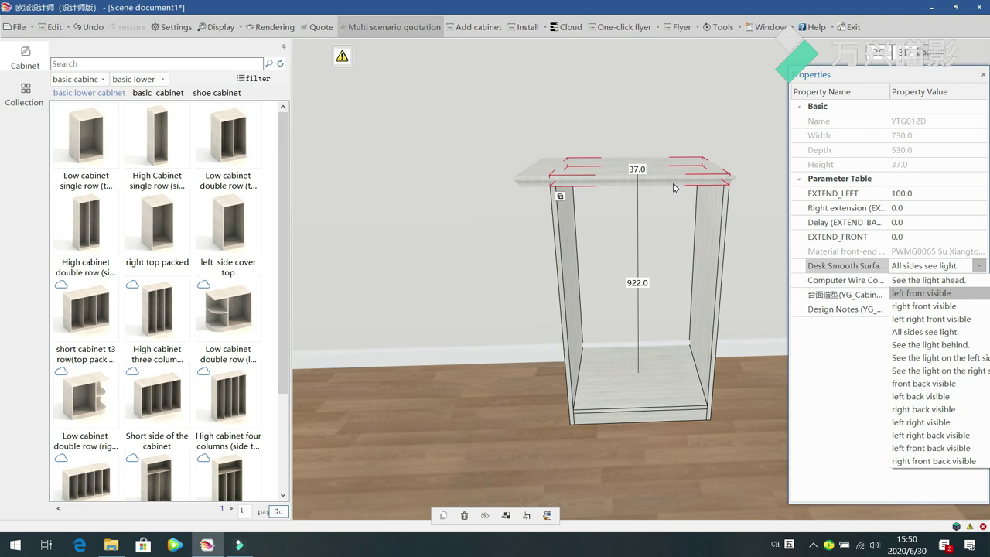
pyautogui.click(932, 294)
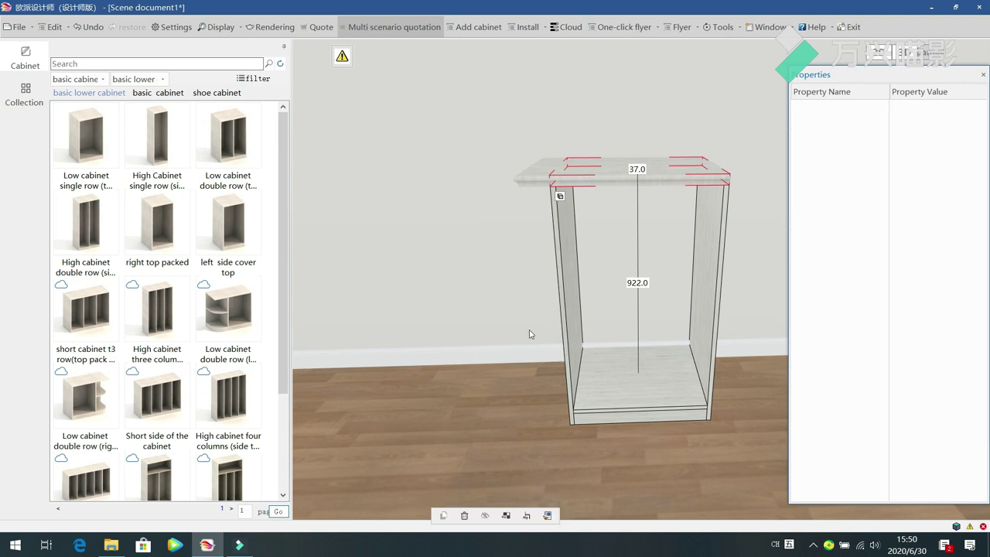
pyautogui.click(475, 326)
# Inspect the countertop's edge profile on the left, front and right sides of the cabinet.
pyautogui.moveTo(477, 327); pyautogui.dragTo(670, 331)
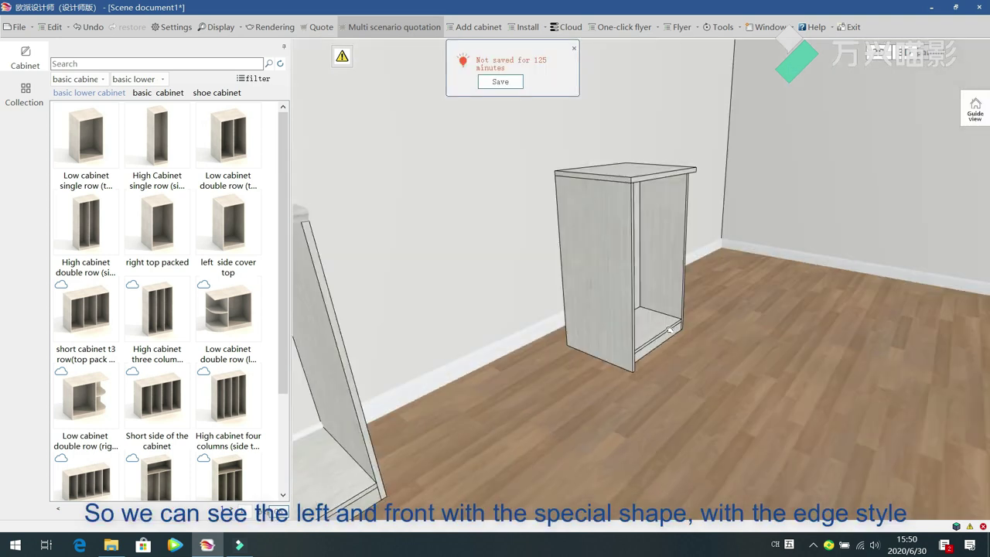
pyautogui.scroll(5, 664, 323)
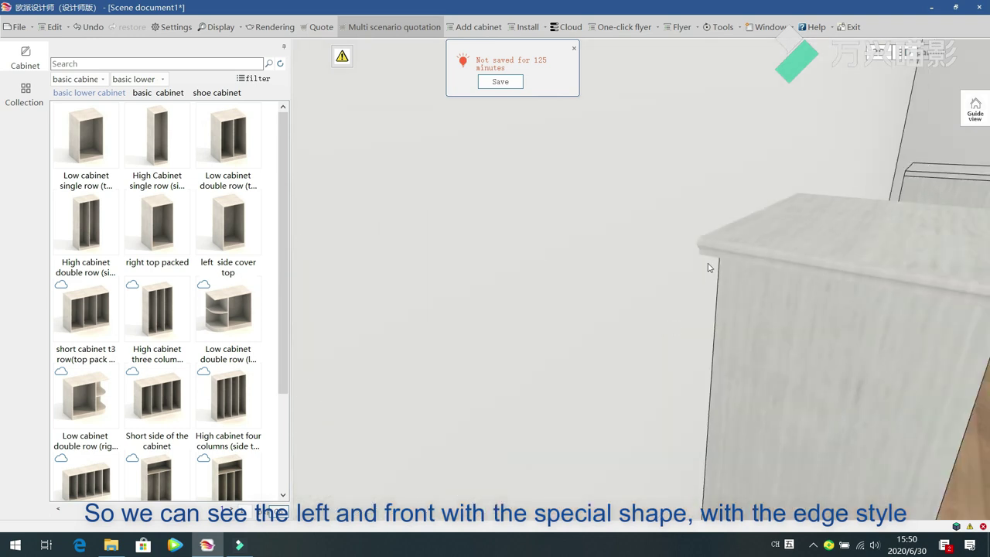
pyautogui.scroll(-5, 707, 267)
pyautogui.scroll(4, 669, 250)
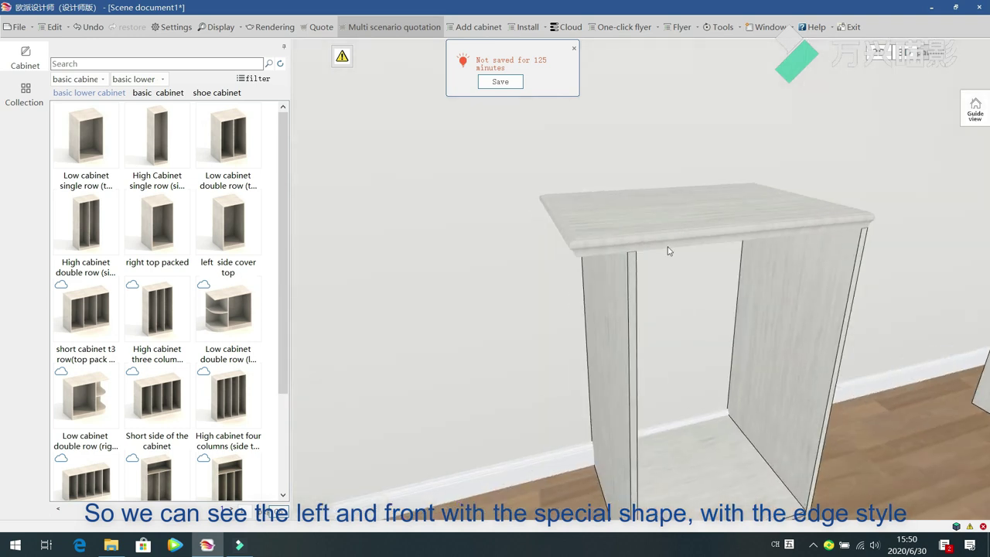
pyautogui.scroll(-4, 665, 248)
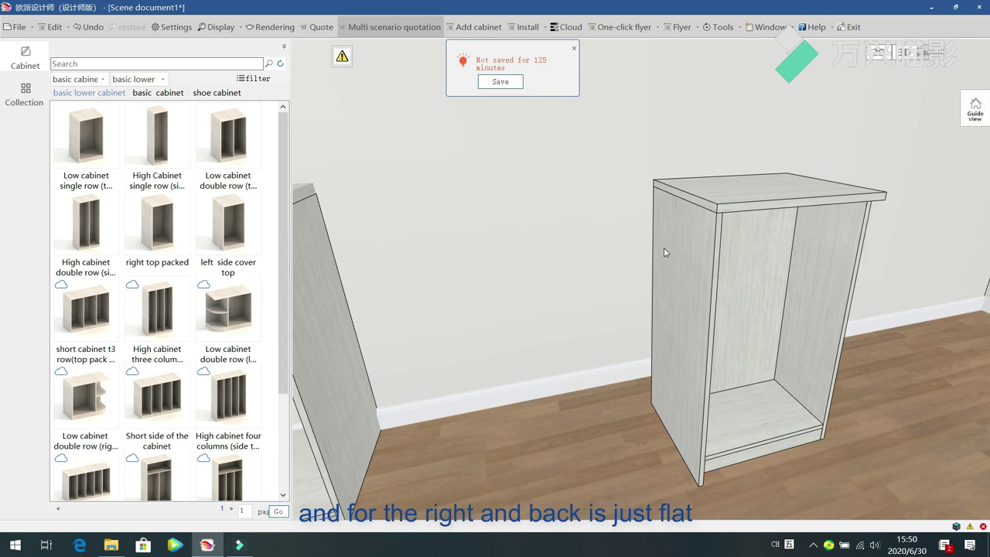
pyautogui.moveTo(564, 160); pyautogui.dragTo(449, 248)
pyautogui.scroll(3, 558, 184)
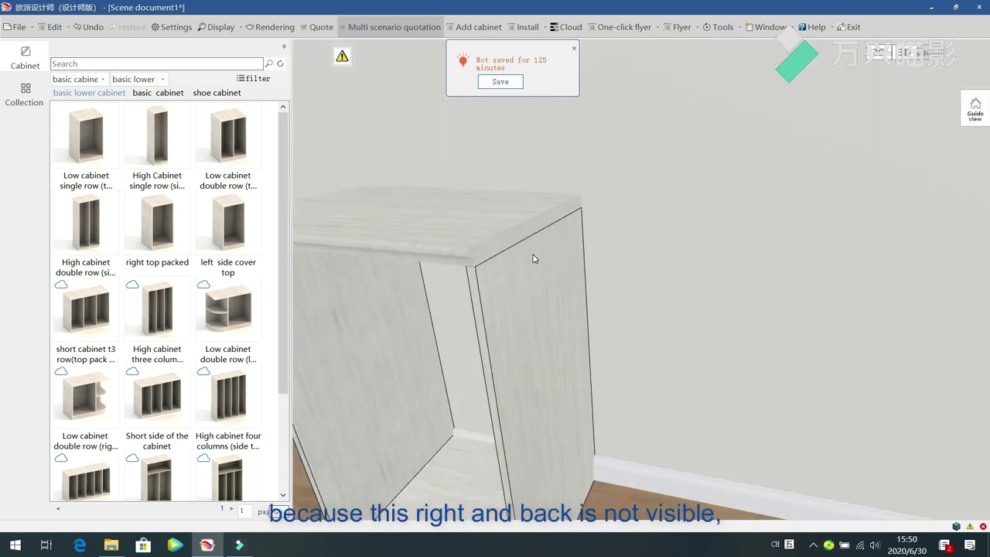
pyautogui.scroll(-5, 533, 255)
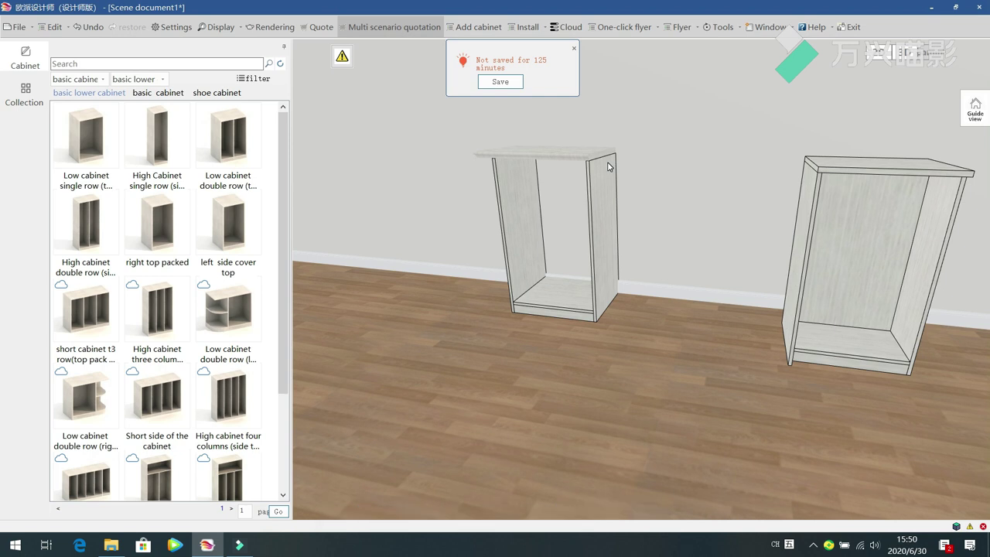
pyautogui.click(563, 158)
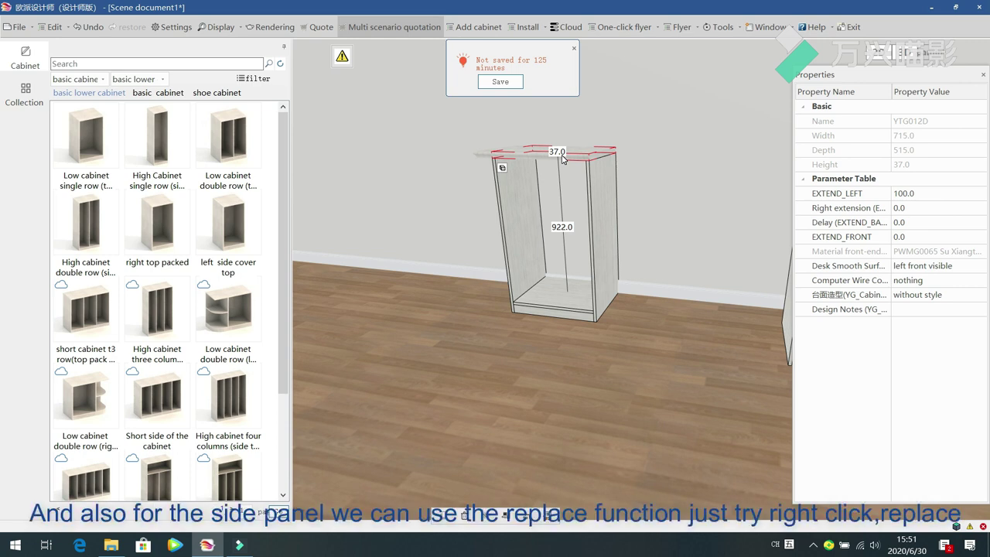
# Replace the cabinet's right side panel with the "right side panel(K04 Handel)" model from the right side panels category.
pyautogui.click(606, 197)
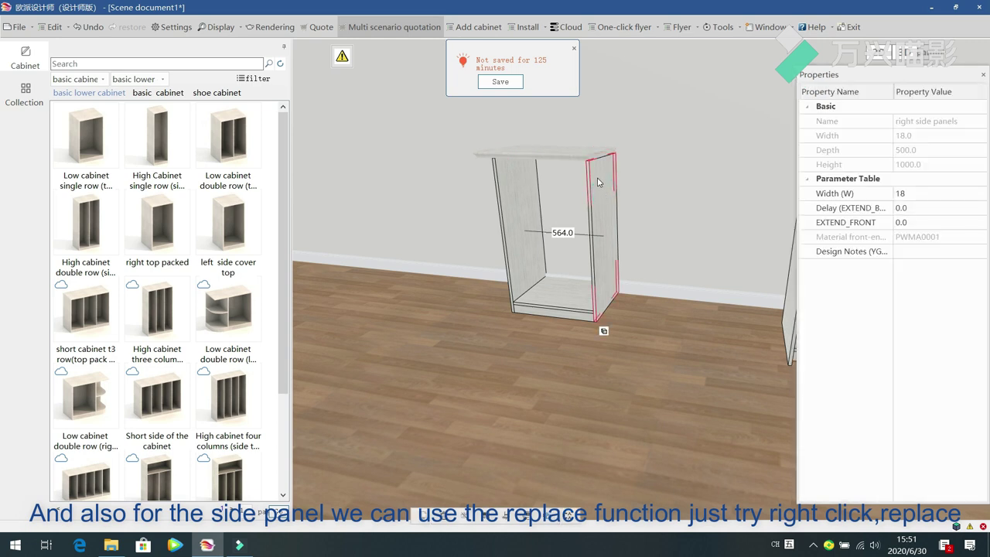
pyautogui.rightClick(597, 182)
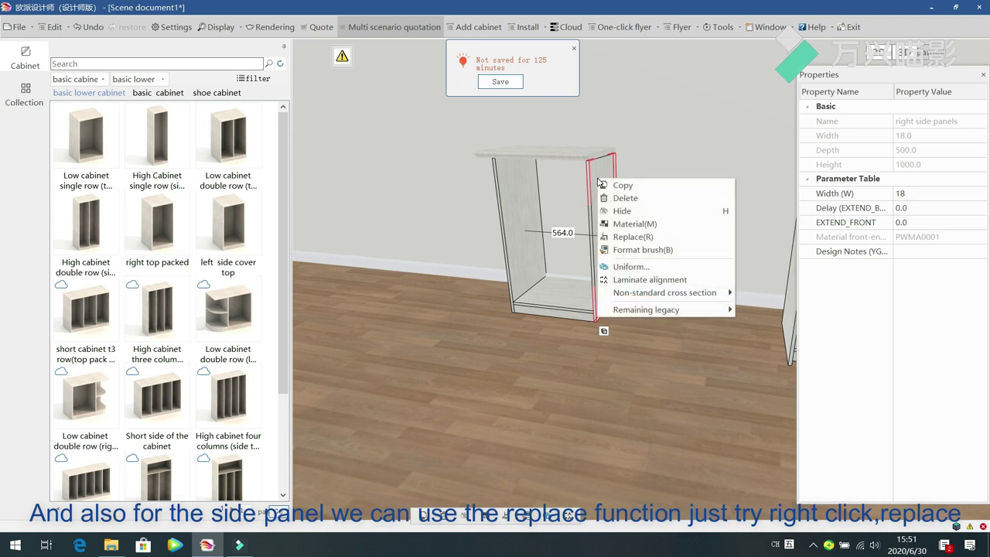
pyautogui.click(619, 237)
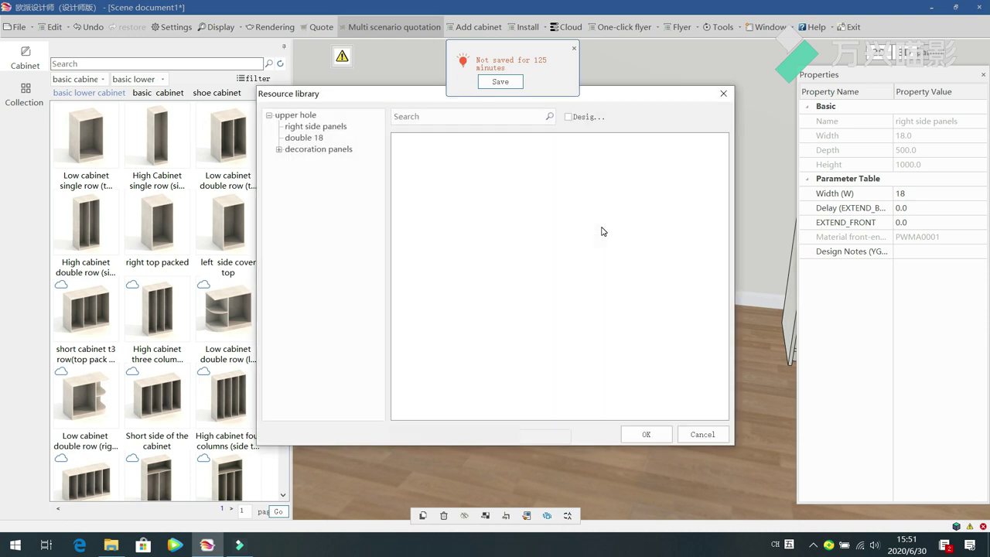
pyautogui.click(301, 128)
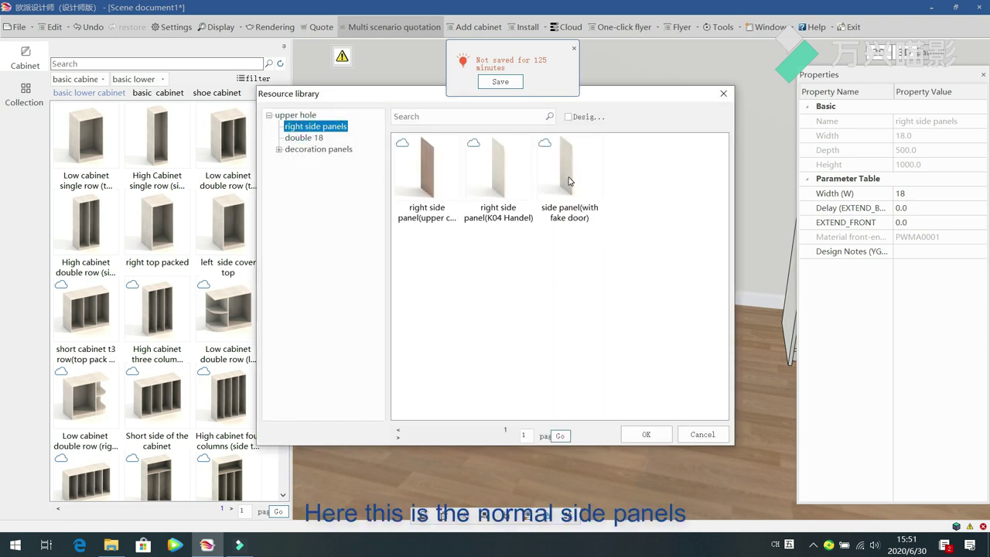
pyautogui.click(425, 184)
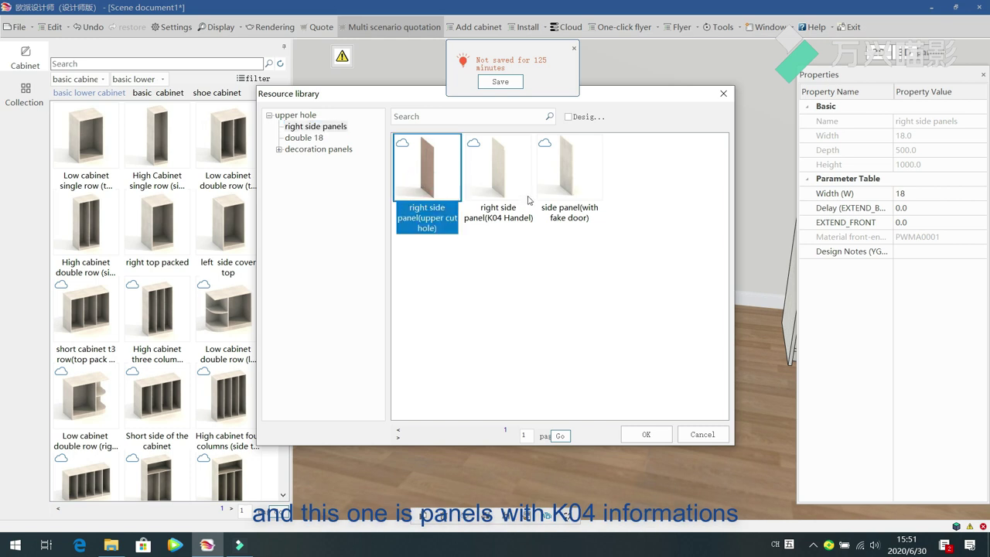
pyautogui.click(505, 172)
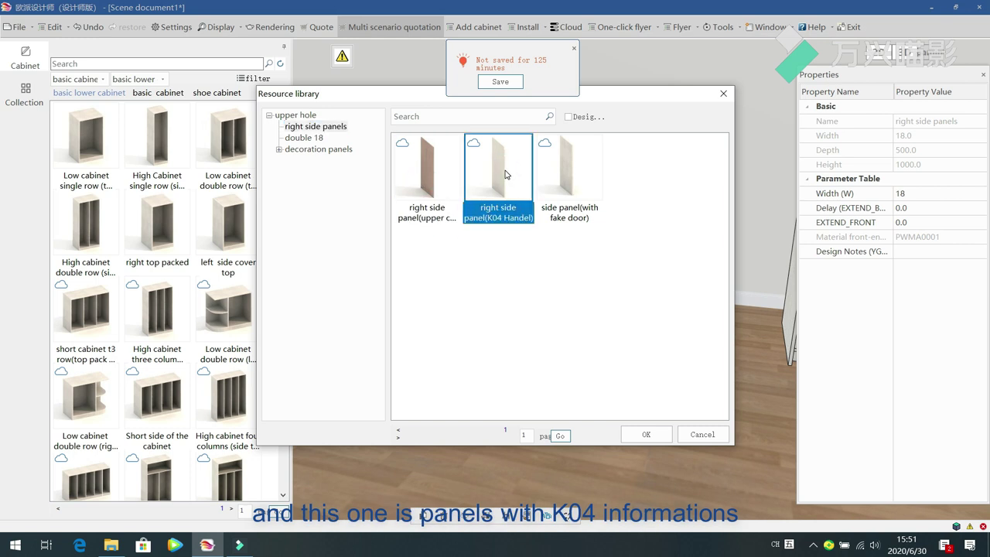
pyautogui.click(573, 47)
pyautogui.click(644, 433)
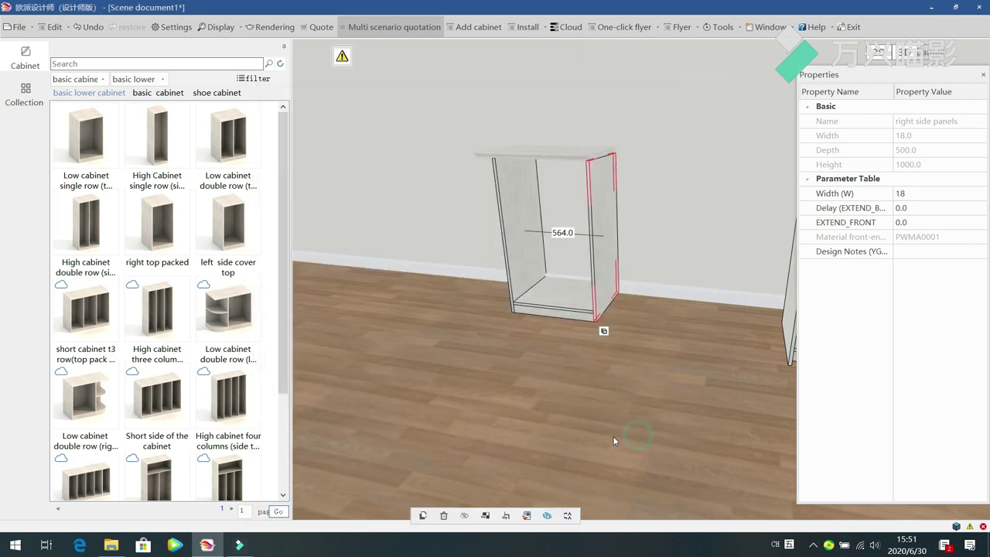
pyautogui.click(616, 381)
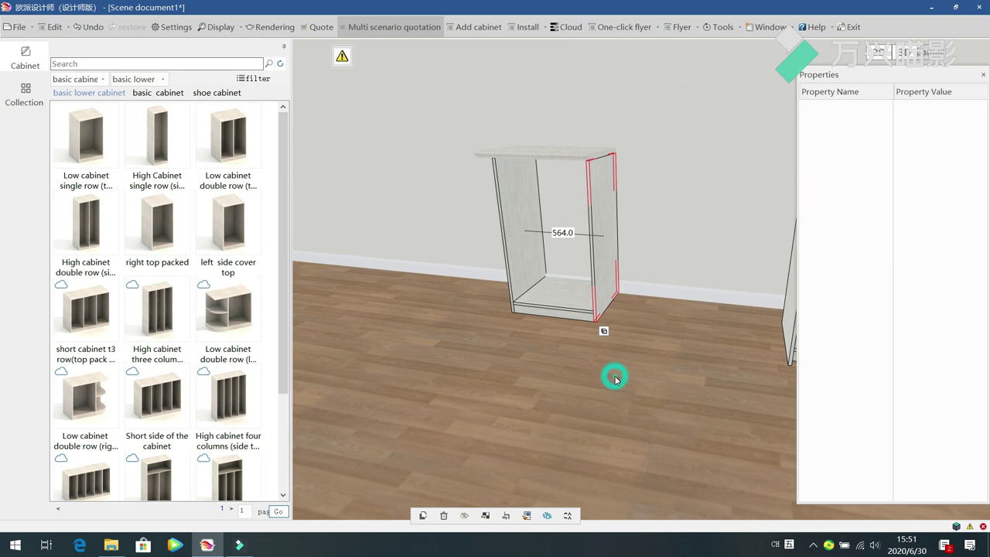
# Change the right side panel's handle cutout style to "2 handle in middle".
pyautogui.scroll(3, 616, 380)
pyautogui.moveTo(678, 283); pyautogui.dragTo(456, 209)
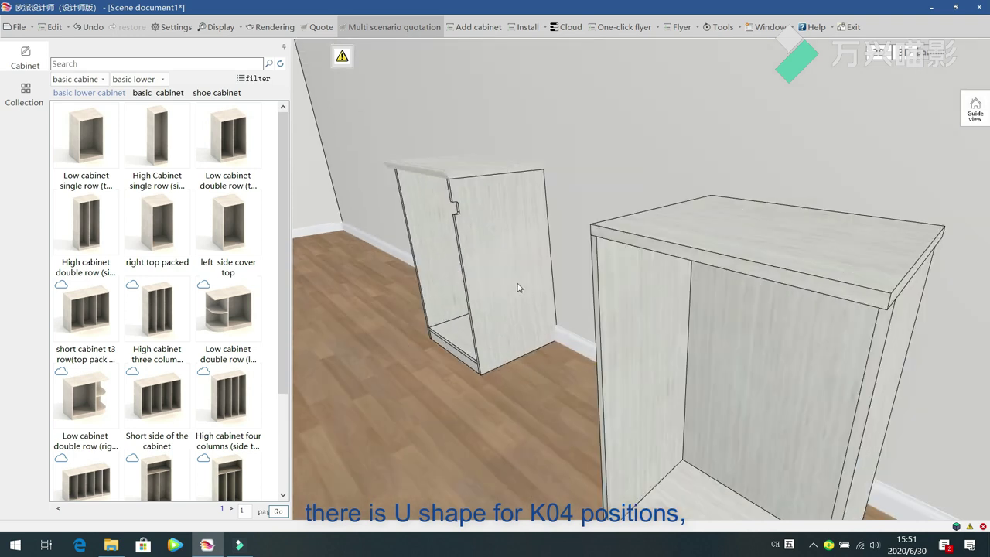
pyautogui.click(490, 227)
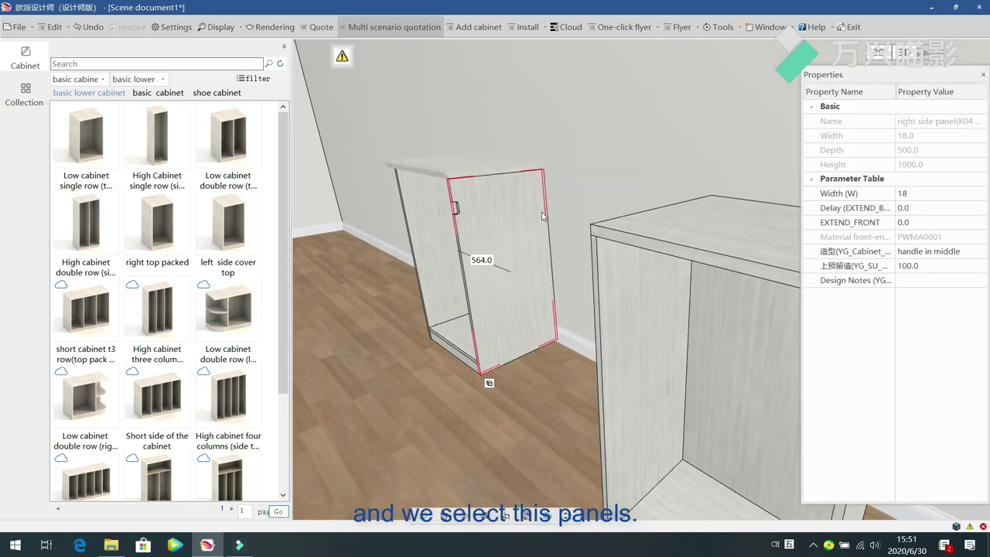
pyautogui.click(983, 257)
pyautogui.click(983, 256)
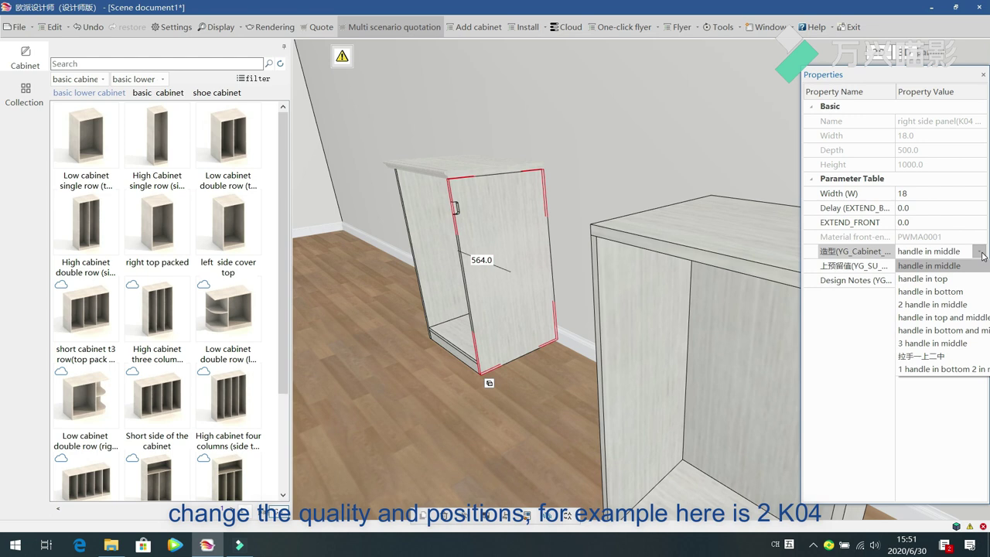
pyautogui.click(932, 304)
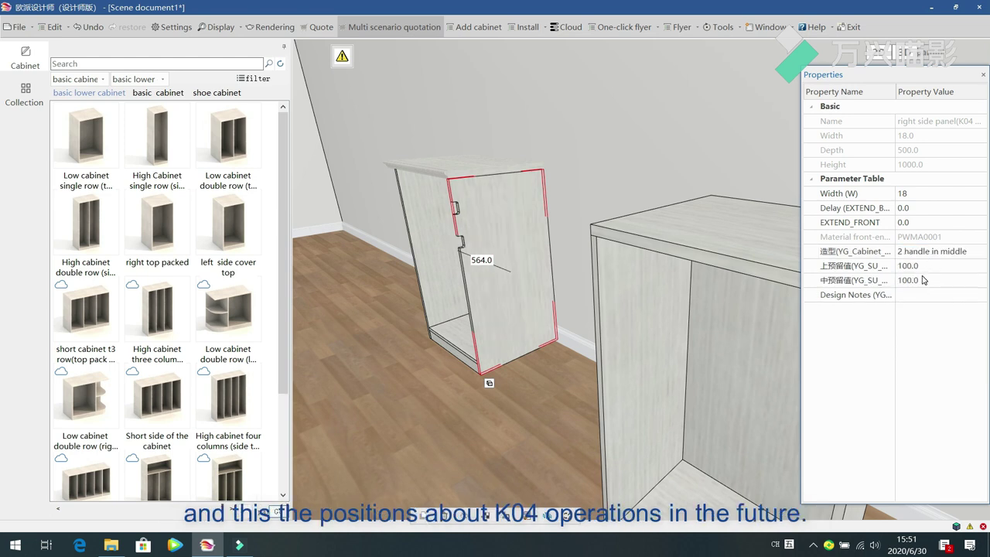
# Replace the low cabinet's right side panel with the "side panel(with fake door)" model from the right side panels category.
pyautogui.click(424, 232)
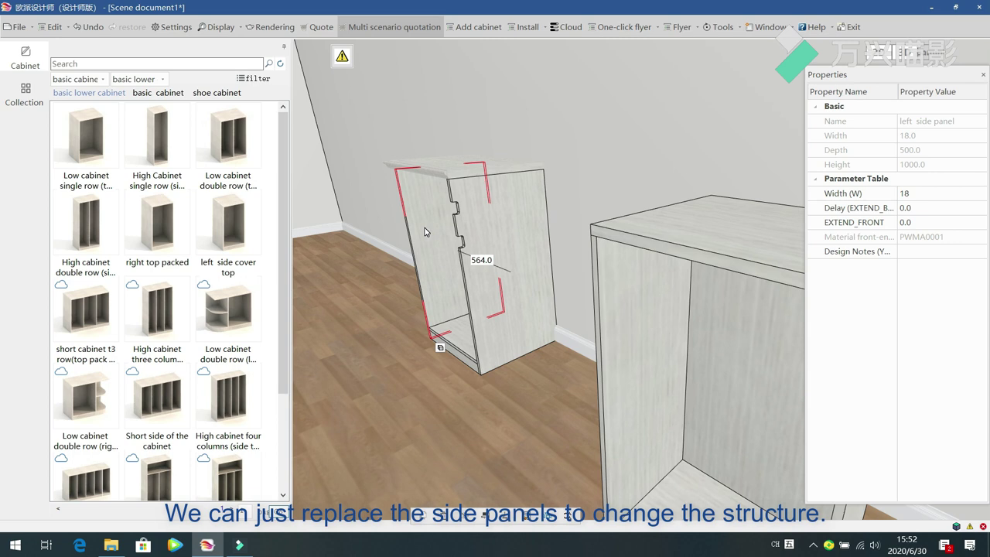
pyautogui.click(498, 225)
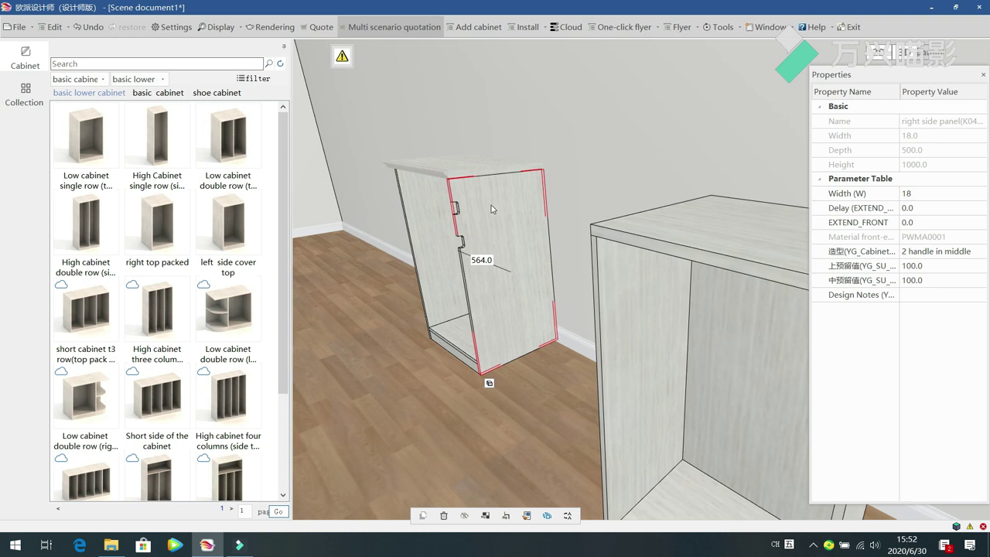
pyautogui.rightClick(491, 205)
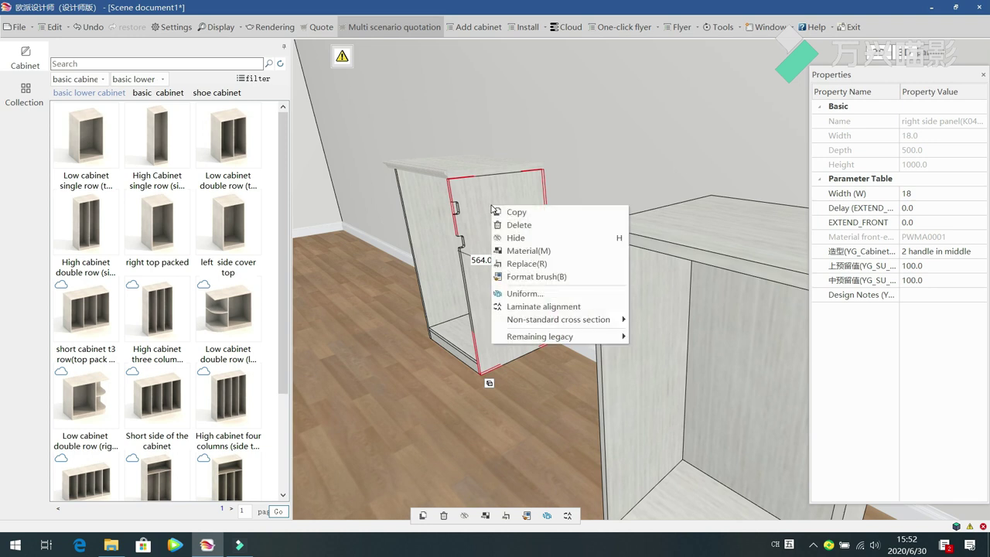
pyautogui.click(532, 269)
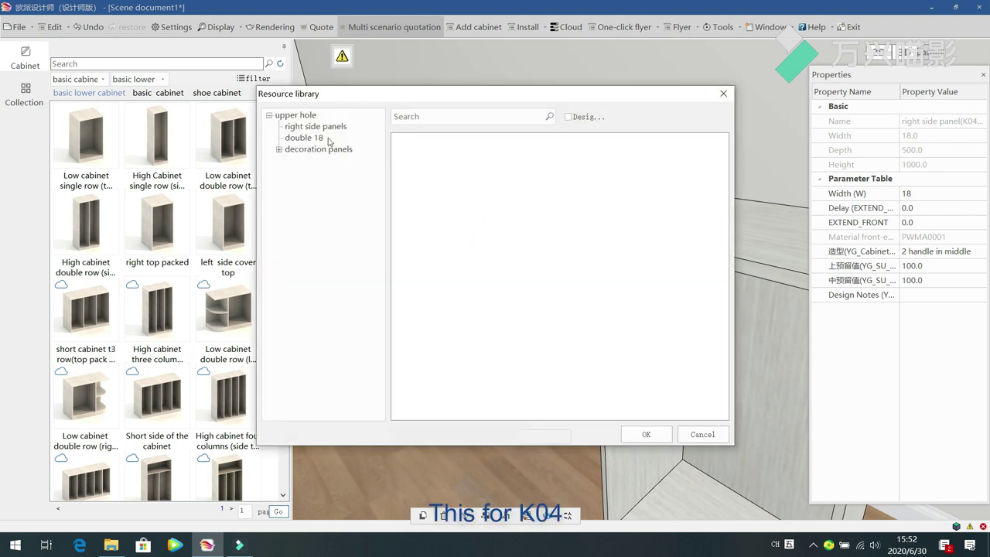
pyautogui.click(315, 128)
pyautogui.click(492, 177)
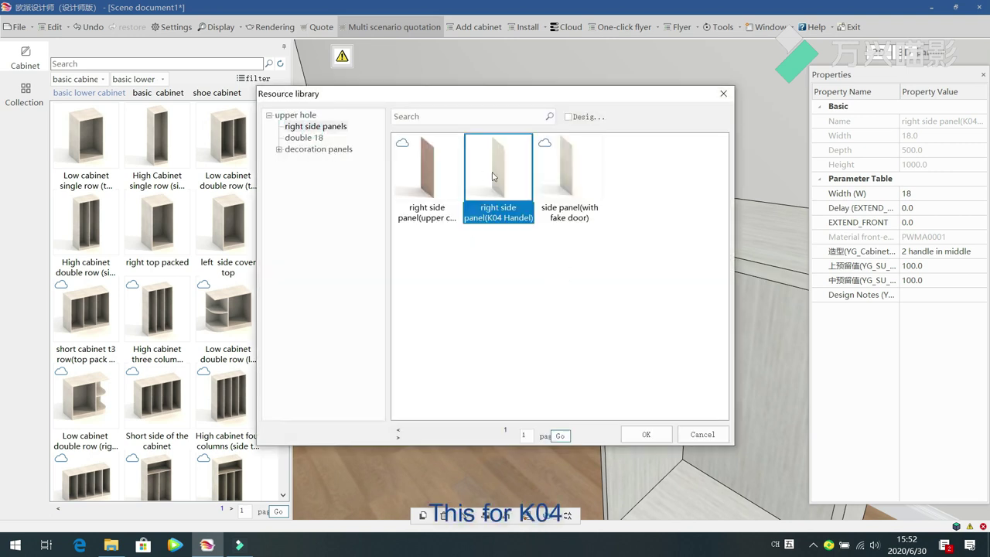
pyautogui.click(572, 167)
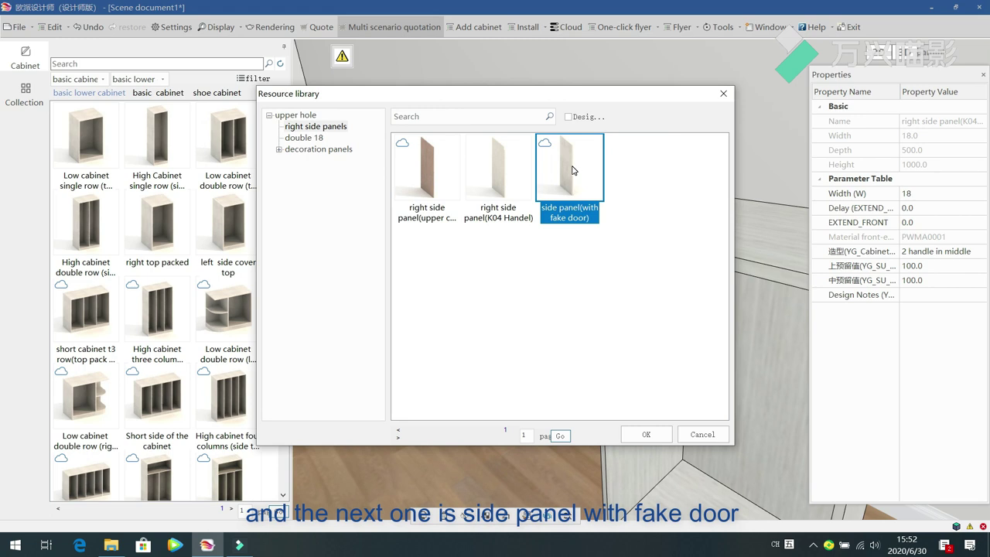
pyautogui.click(646, 434)
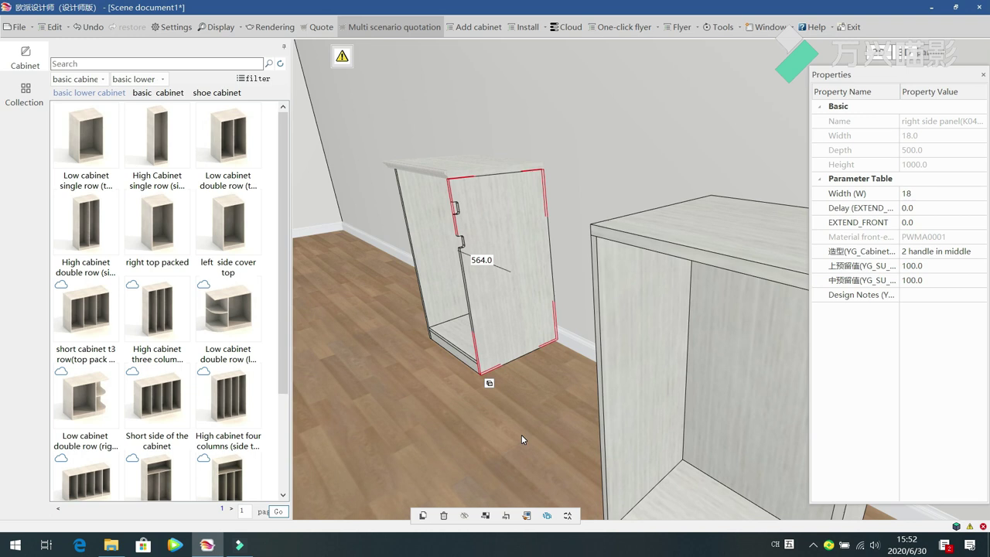
pyautogui.click(518, 428)
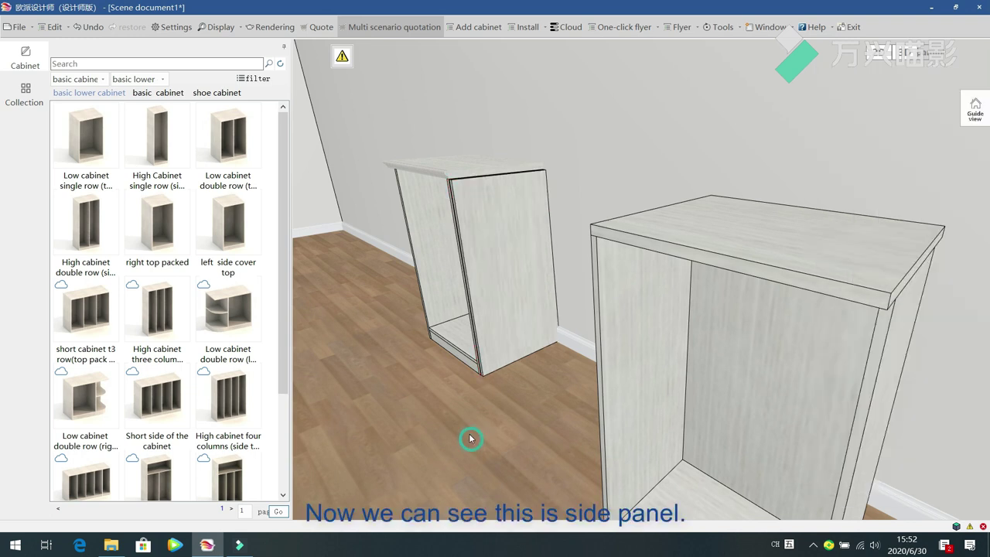
# Replace the fake door on the right side panel with the "YMG004door panel" from the PVC door category YMG004.
pyautogui.scroll(-3, 468, 437)
pyautogui.moveTo(468, 437); pyautogui.dragTo(670, 336)
pyautogui.click(640, 249)
pyautogui.moveTo(723, 372); pyautogui.dragTo(583, 401)
pyautogui.moveTo(666, 426); pyautogui.dragTo(402, 440)
pyautogui.moveTo(511, 431); pyautogui.dragTo(505, 412)
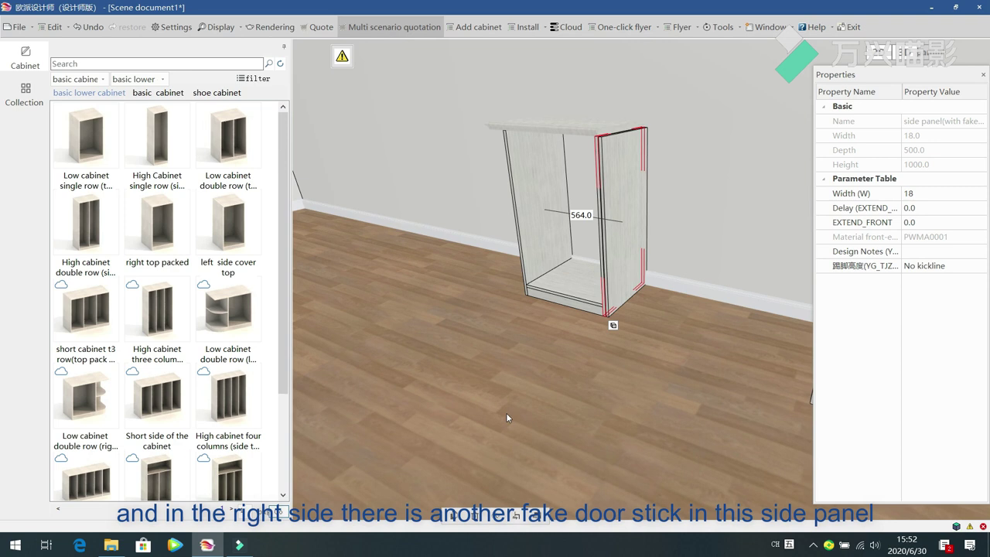
pyautogui.click(629, 178)
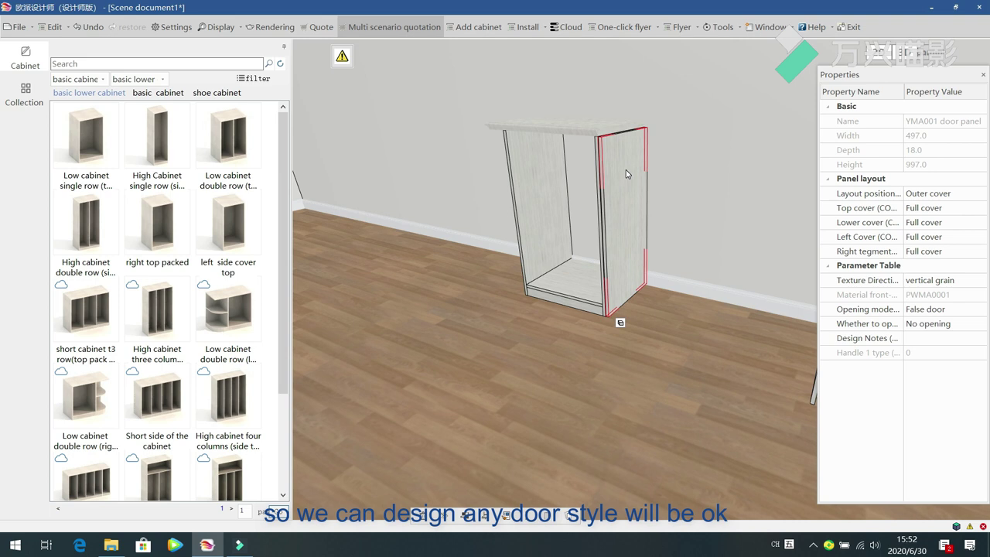
pyautogui.rightClick(626, 158)
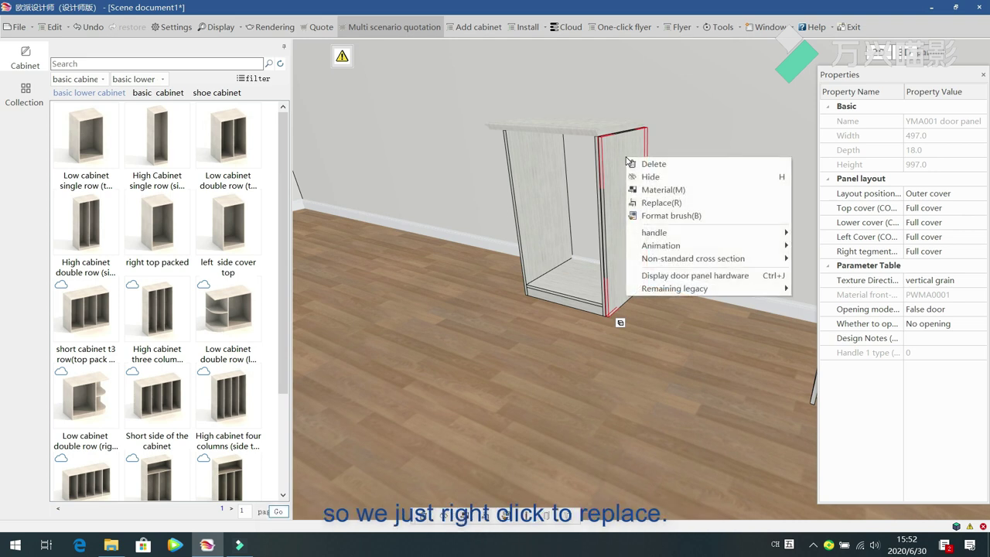
pyautogui.click(660, 204)
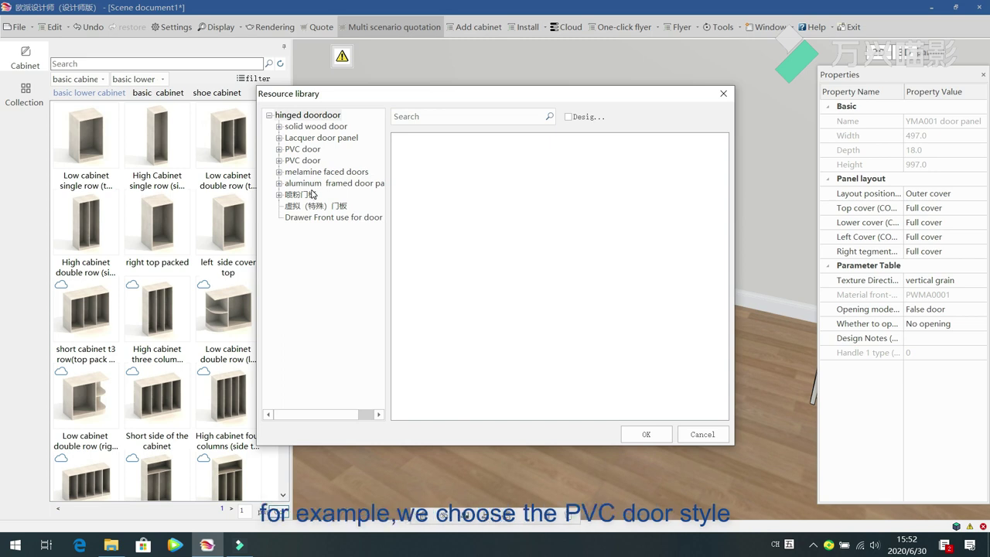
pyautogui.click(287, 149)
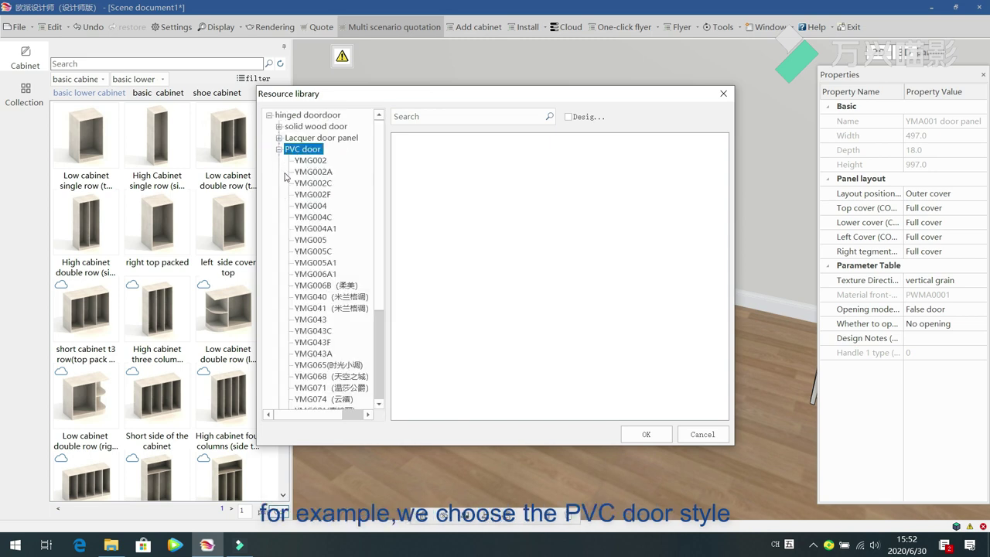
pyautogui.click(313, 183)
pyautogui.click(317, 206)
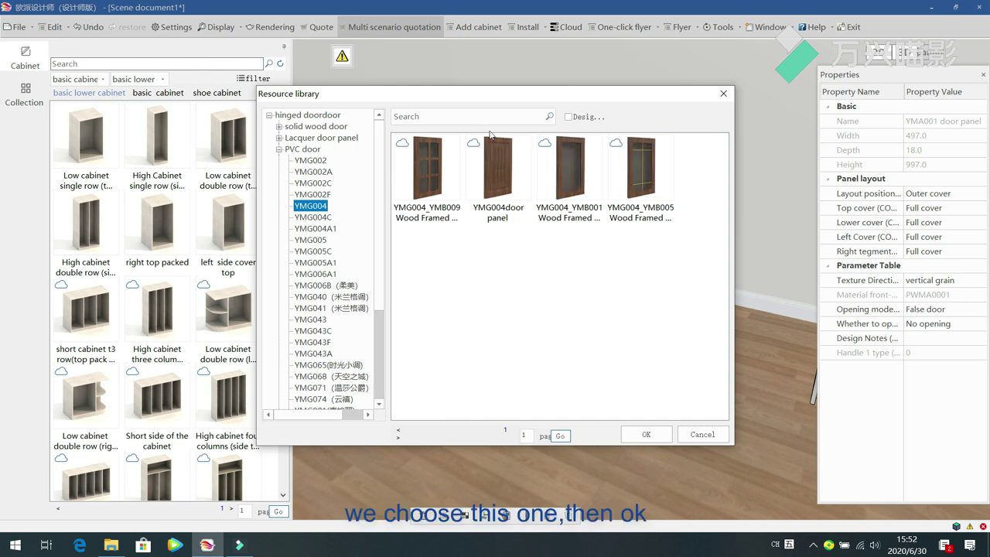
pyautogui.click(497, 166)
pyautogui.click(643, 434)
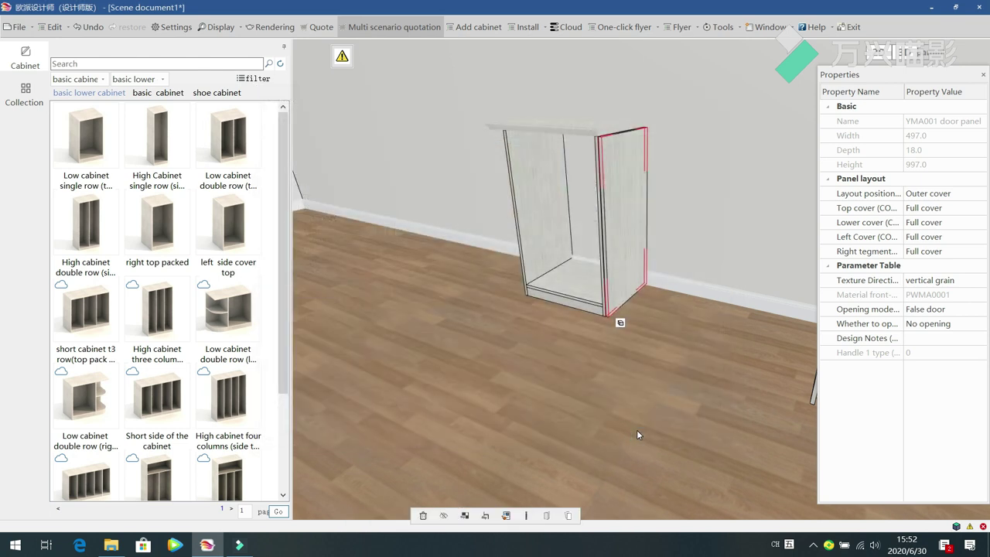
pyautogui.click(597, 379)
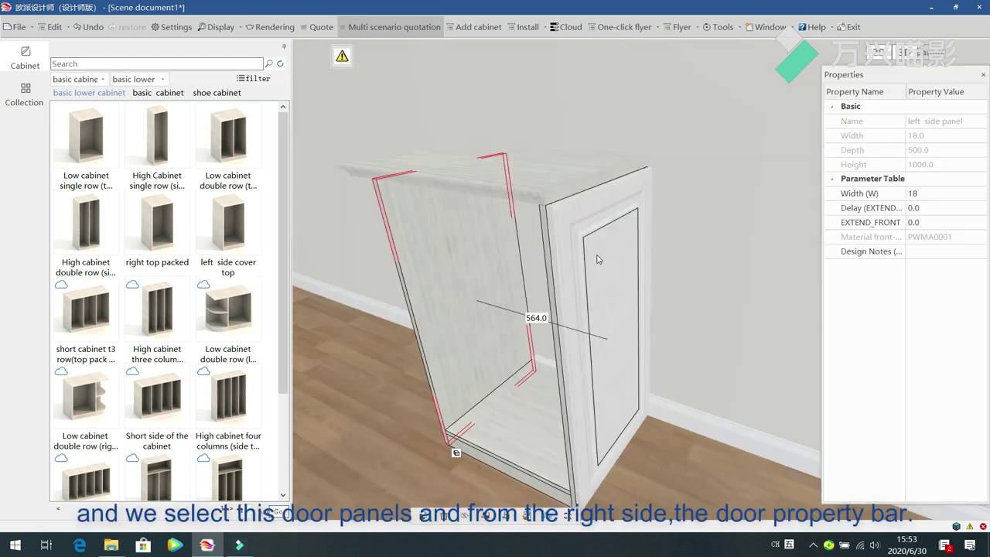
# Set the left cover of the fake door on the cabinet's right side to 50.
pyautogui.click(595, 257)
pyautogui.click(584, 272)
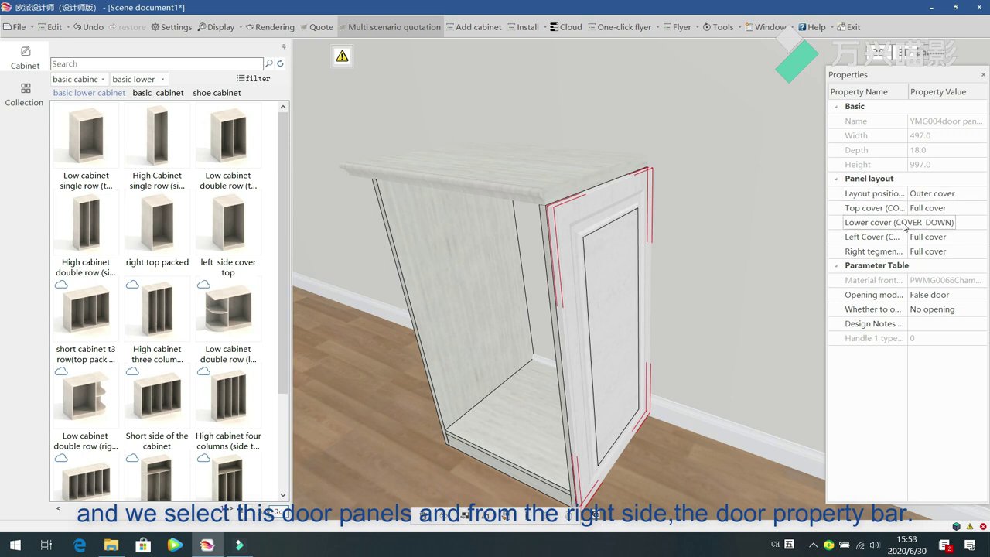
pyautogui.click(966, 209)
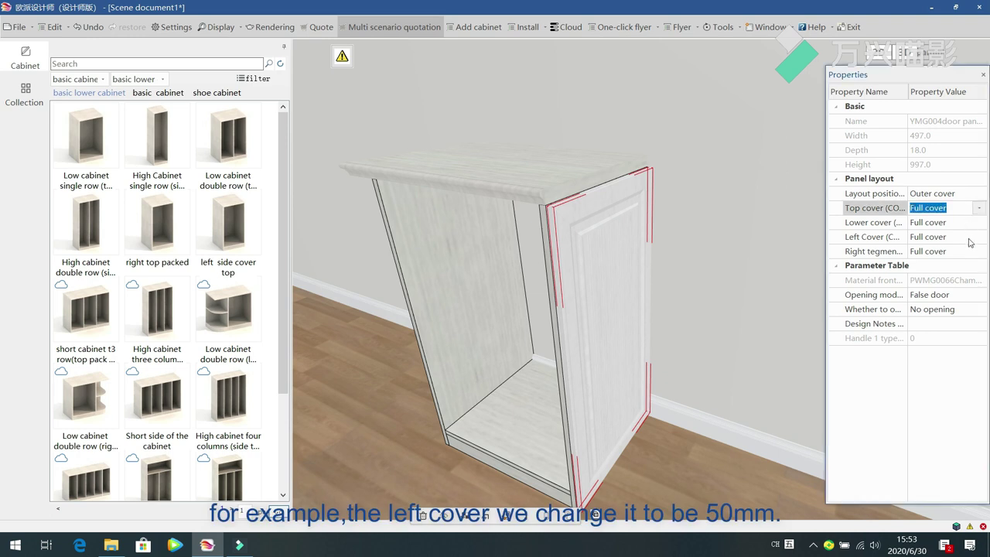
pyautogui.click(956, 238)
pyautogui.write('50')
pyautogui.press('Return')
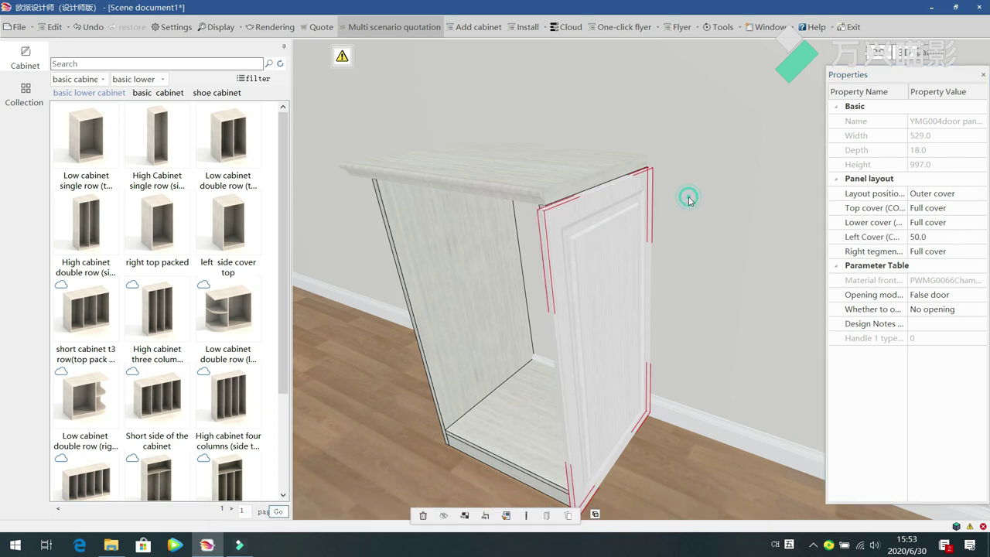
pyautogui.click(694, 236)
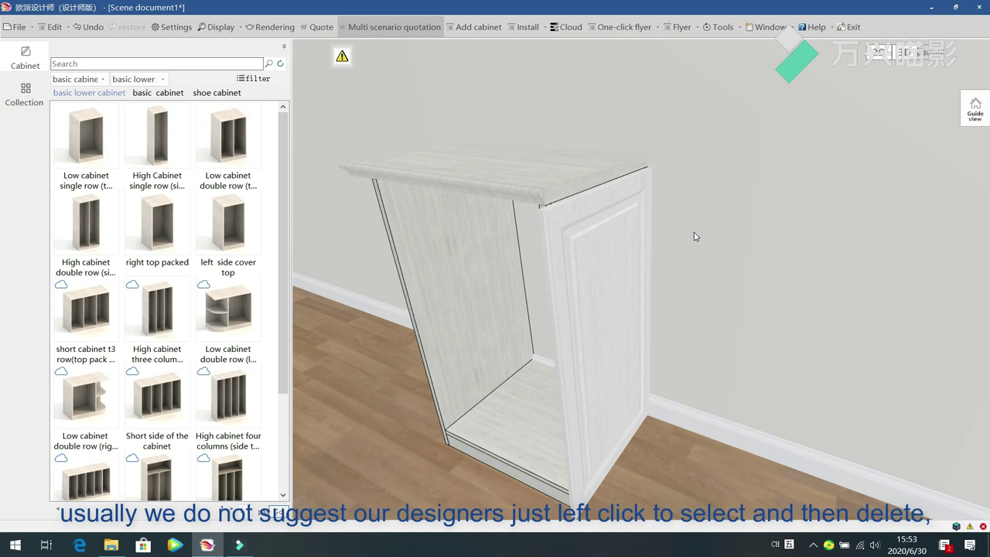
# Try deleting only the fake door from the cabinet's right side panel, and undo the deletion.
pyautogui.click(612, 234)
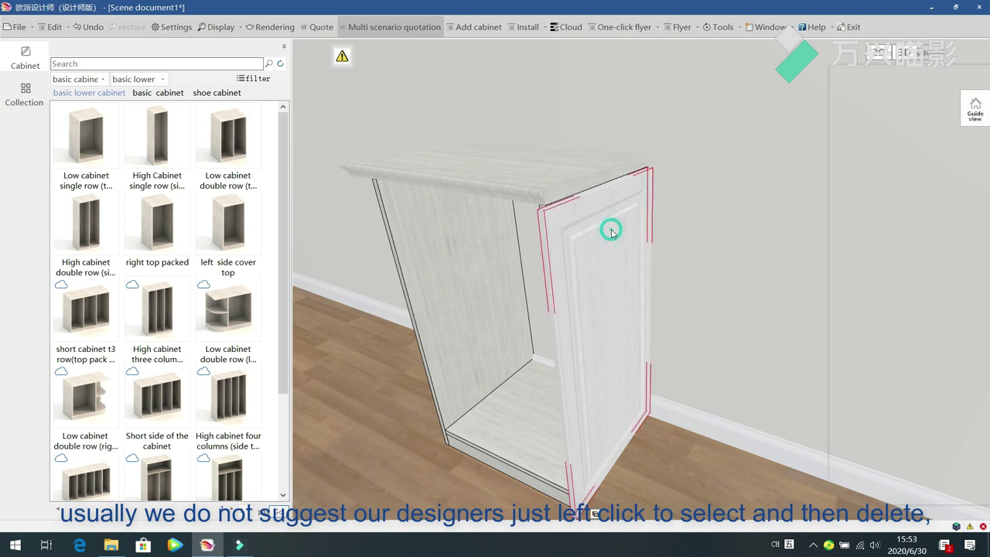
pyautogui.press('Delete')
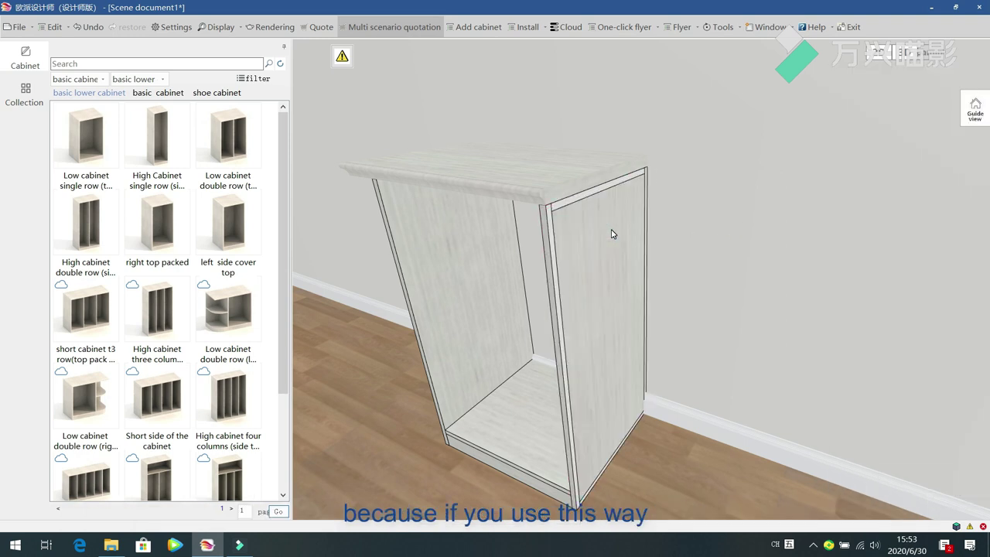
pyautogui.moveTo(719, 245); pyautogui.dragTo(718, 265)
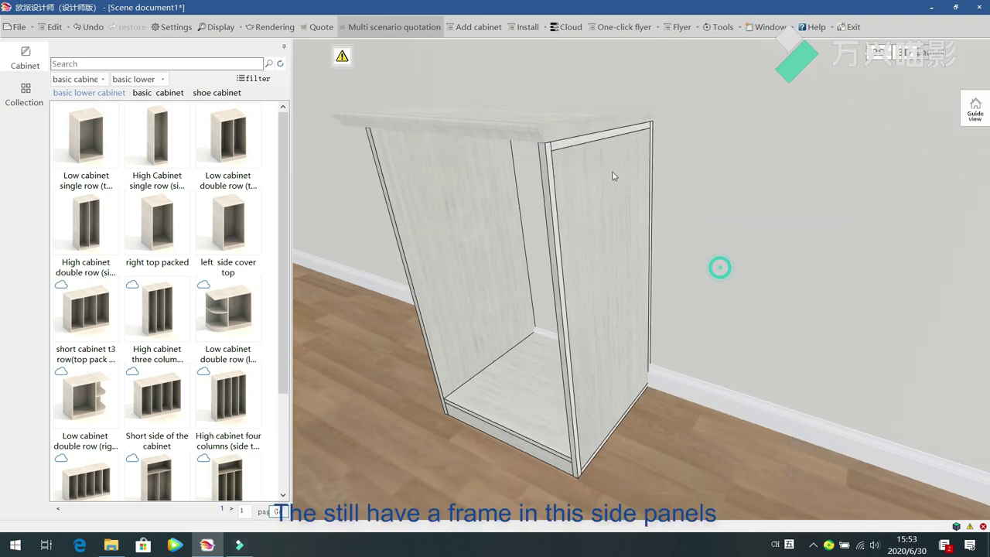
pyautogui.click(570, 181)
pyautogui.scroll(-3, 719, 249)
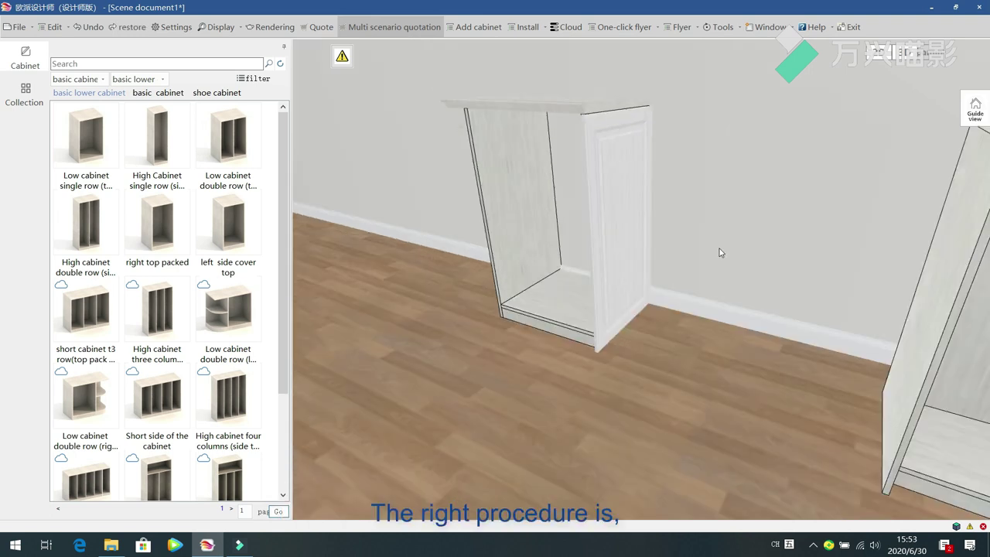
# Replace the whole fake-door side panel with the "right side panel(upper cut hole)" model from the right side panels category.
pyautogui.moveTo(719, 249); pyautogui.dragTo(648, 294)
pyautogui.moveTo(698, 358)
pyautogui.mouseDown()
pyautogui.moveTo(792, 358)
pyautogui.moveTo(680, 357)
pyautogui.mouseUp()
pyautogui.click(822, 211)
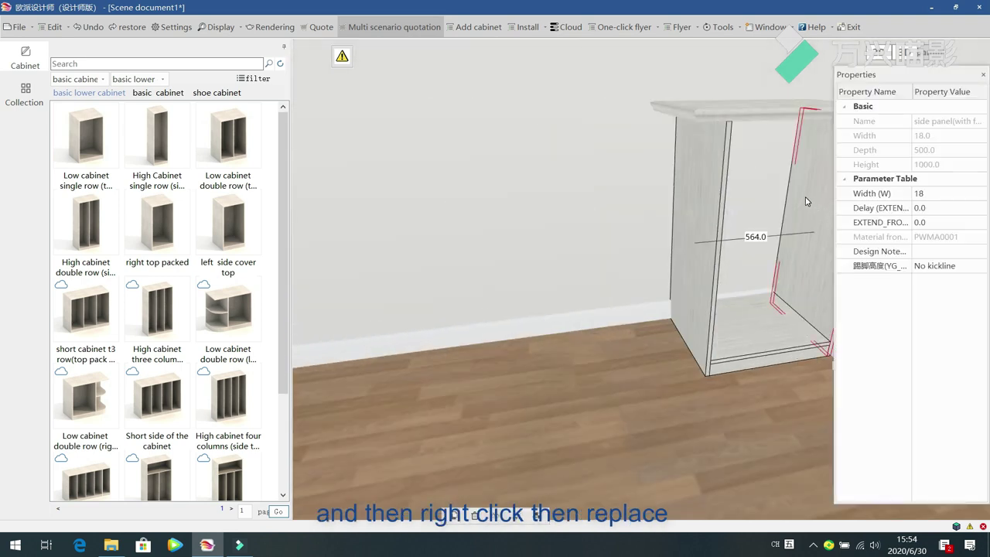
pyautogui.rightClick(806, 201)
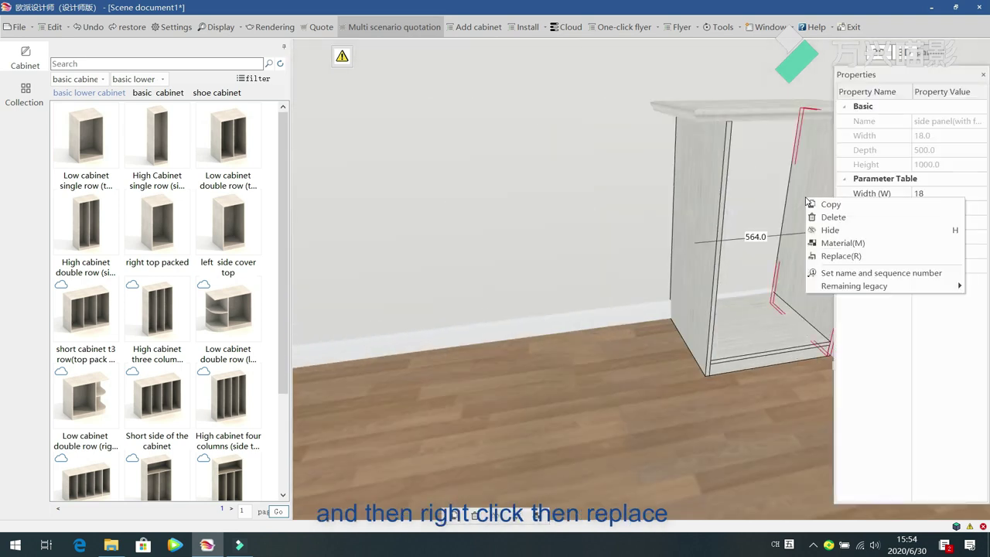
pyautogui.click(855, 257)
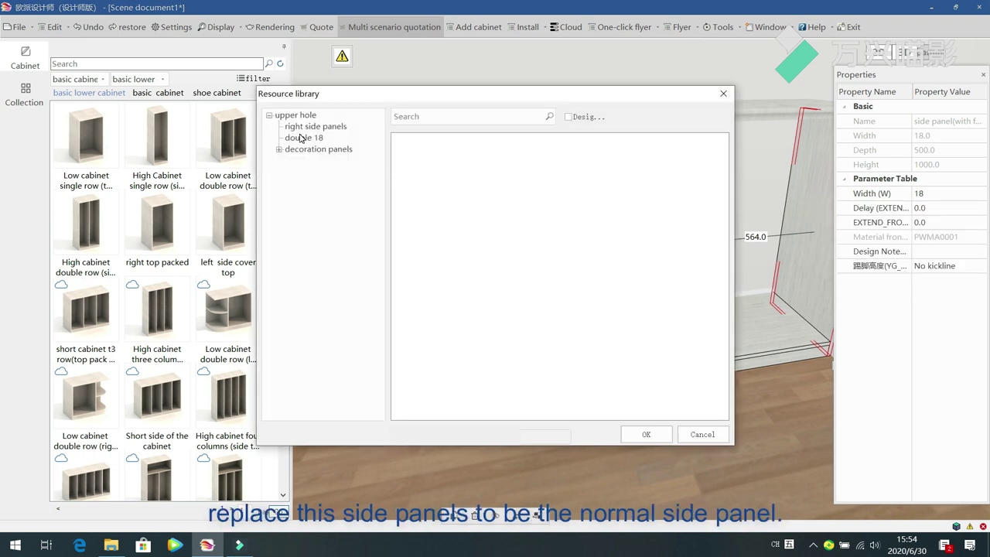
pyautogui.click(303, 128)
pyautogui.click(434, 173)
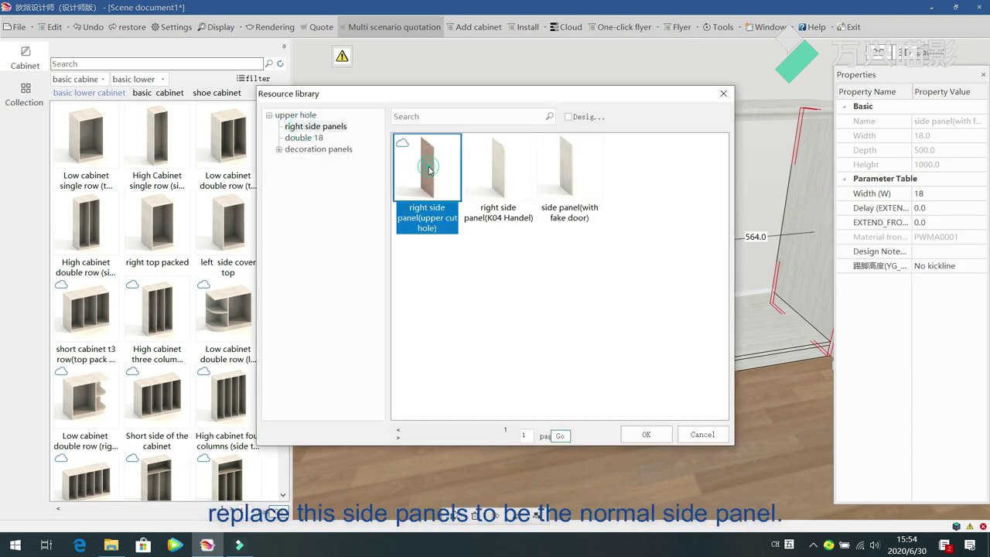
pyautogui.click(644, 434)
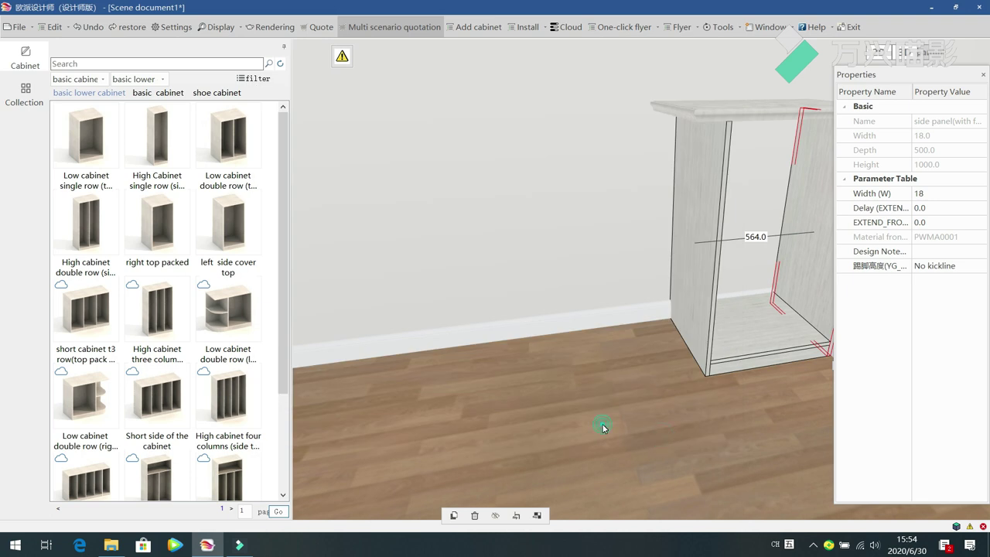
pyautogui.click(603, 427)
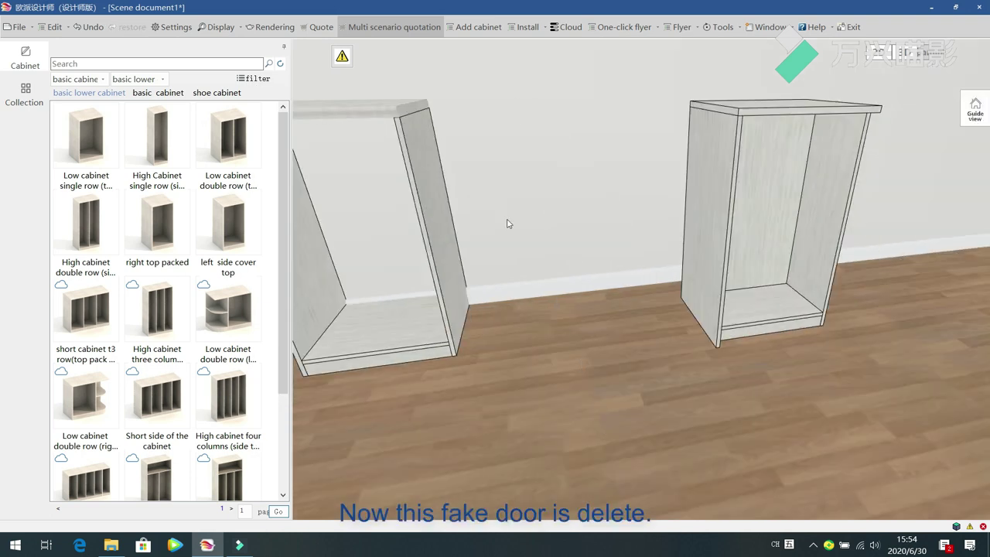
# Replace the low cabinet's right side panel with the double eighteen right side plate from the double 18 category.
pyautogui.moveTo(514, 403); pyautogui.dragTo(500, 401, button='middle')
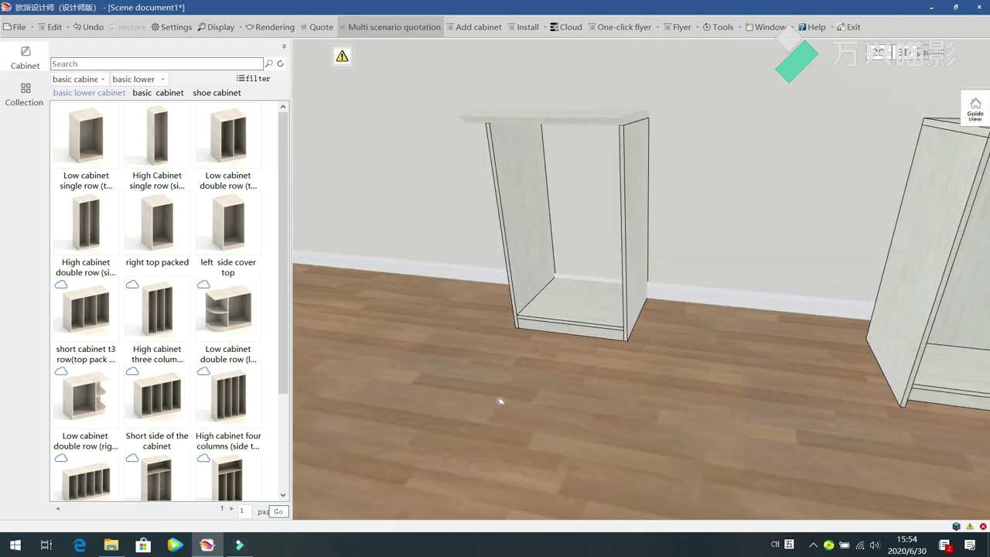
pyautogui.click(637, 138)
pyautogui.rightClick(638, 137)
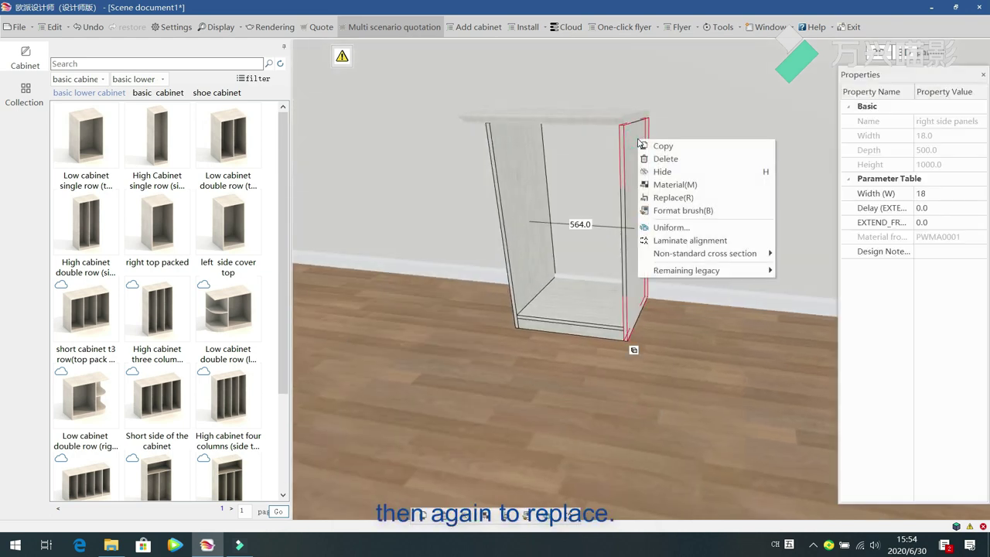
pyautogui.click(673, 198)
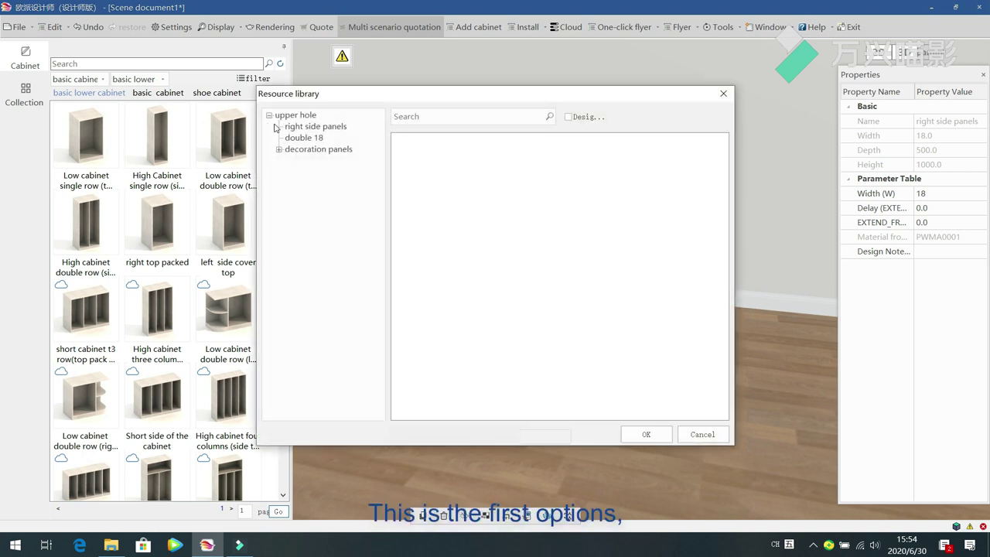
pyautogui.click(316, 127)
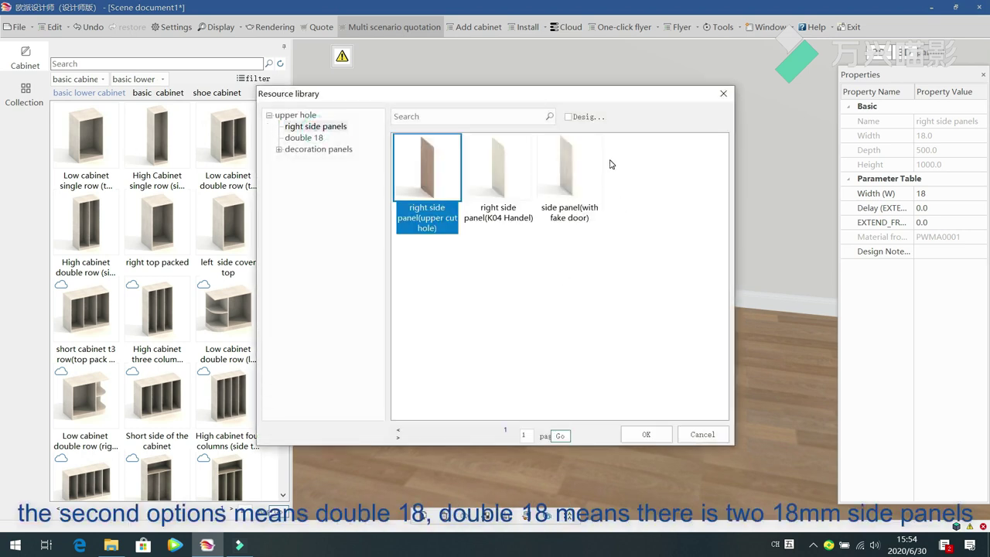
pyautogui.click(299, 143)
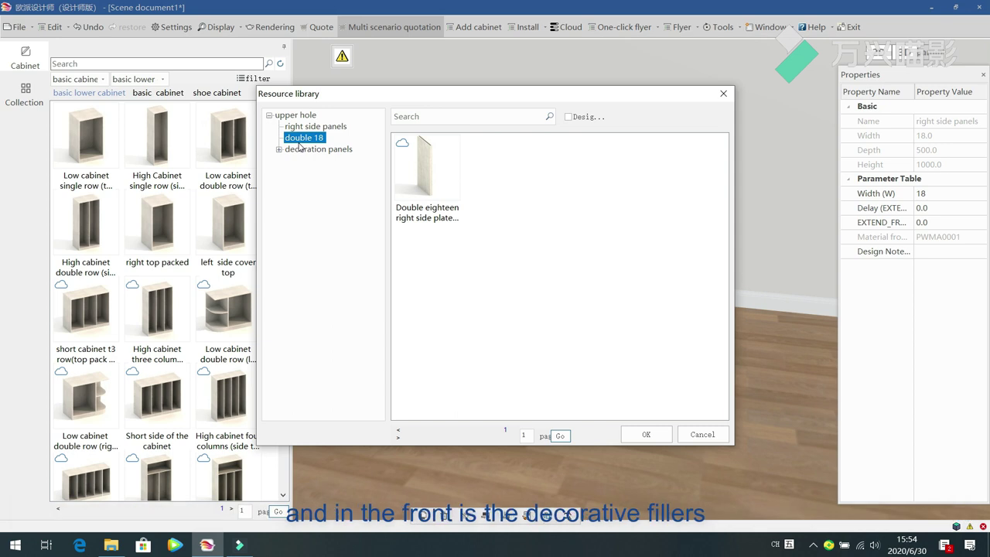
pyautogui.click(429, 173)
pyautogui.click(650, 433)
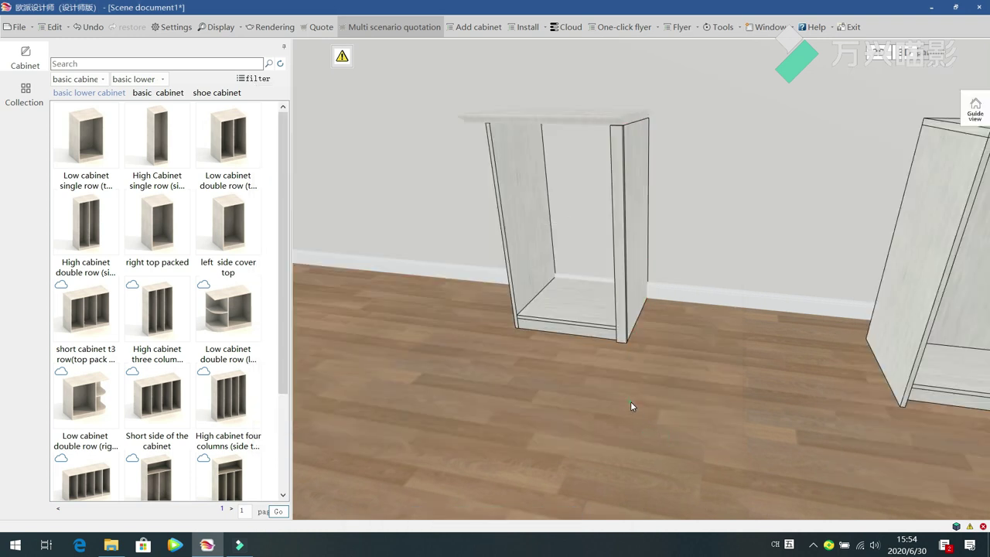
# Hide the low cabinet's countertop and examine the double 18 side panel from above.
pyautogui.scroll(-3, 594, 373)
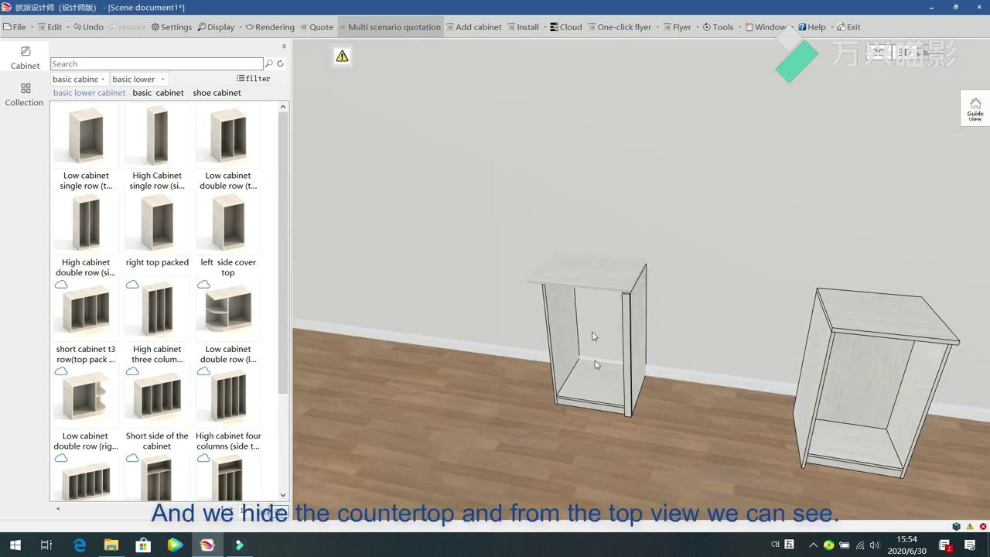
pyautogui.click(580, 274)
pyautogui.hotkey('ctrl', 'h')
pyautogui.moveTo(489, 230); pyautogui.dragTo(562, 334, button='middle')
pyautogui.scroll(3, 530, 407)
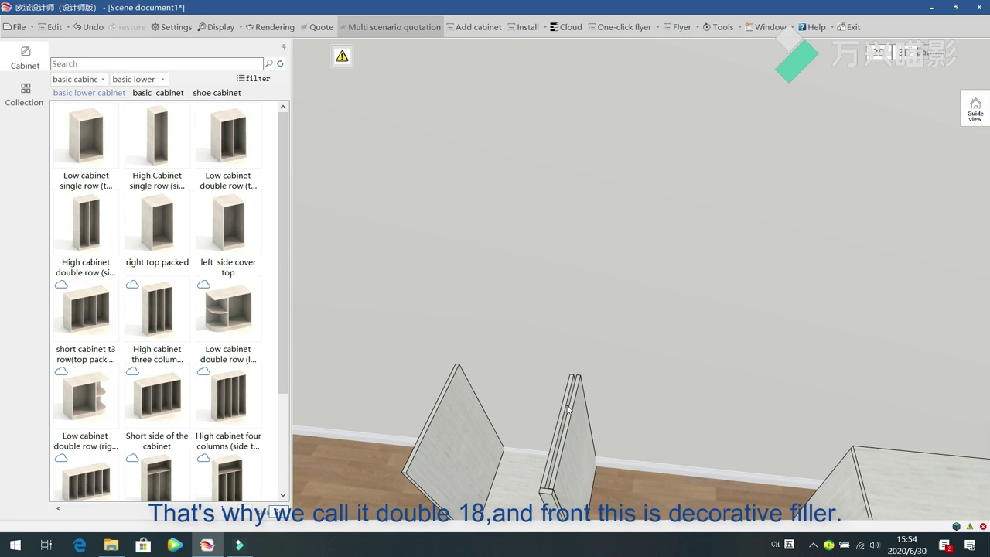
pyautogui.moveTo(670, 277); pyautogui.dragTo(589, 350, button='middle')
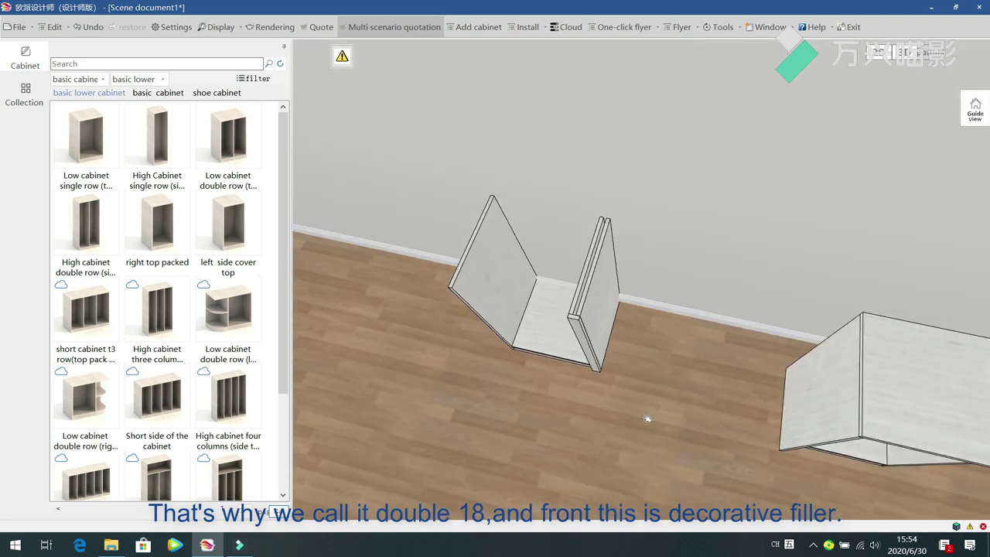
# Browse the replacement styles for the double panel's front decorative filler in the melamine, solid wood, lacquer and PVC categories.
pyautogui.click(580, 329)
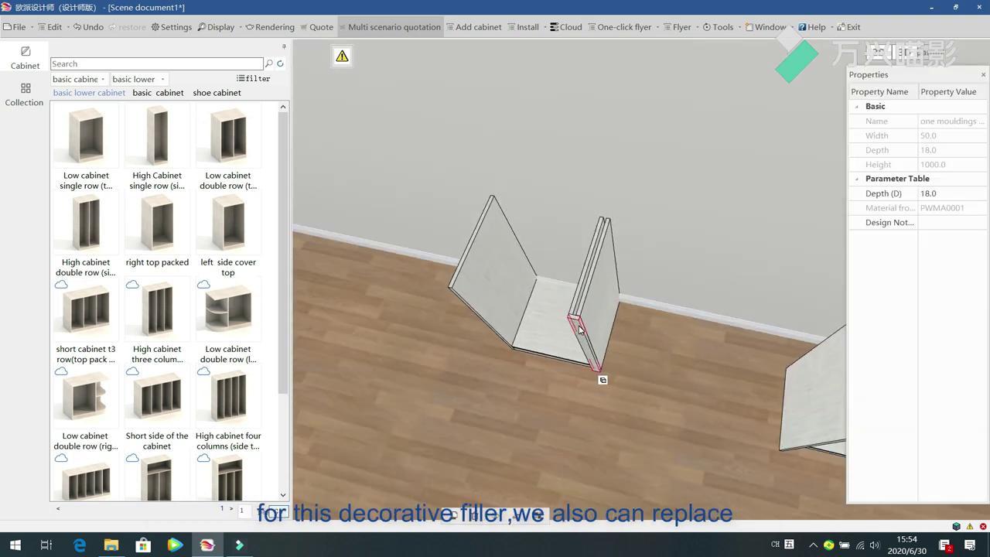
pyautogui.rightClick(580, 329)
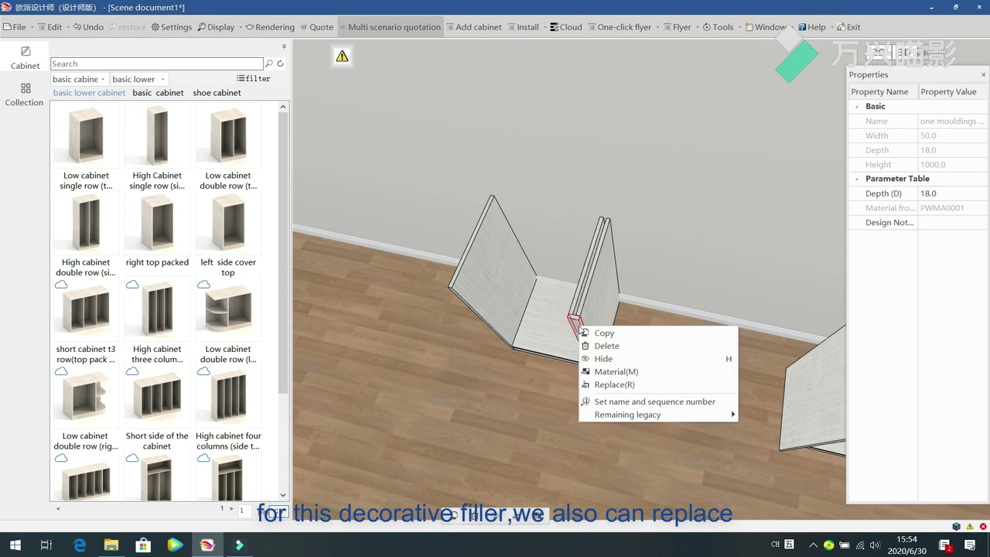
pyautogui.click(642, 382)
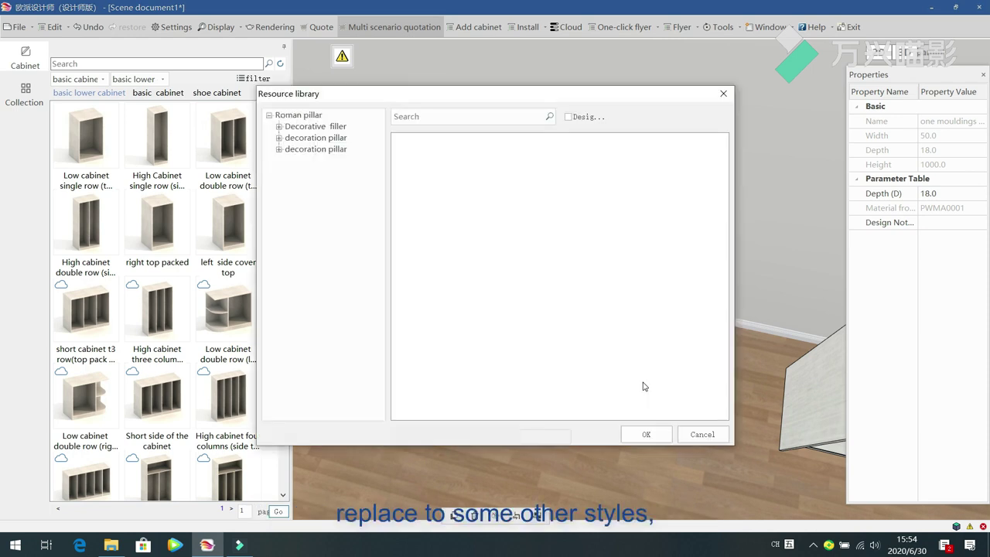
pyautogui.click(280, 126)
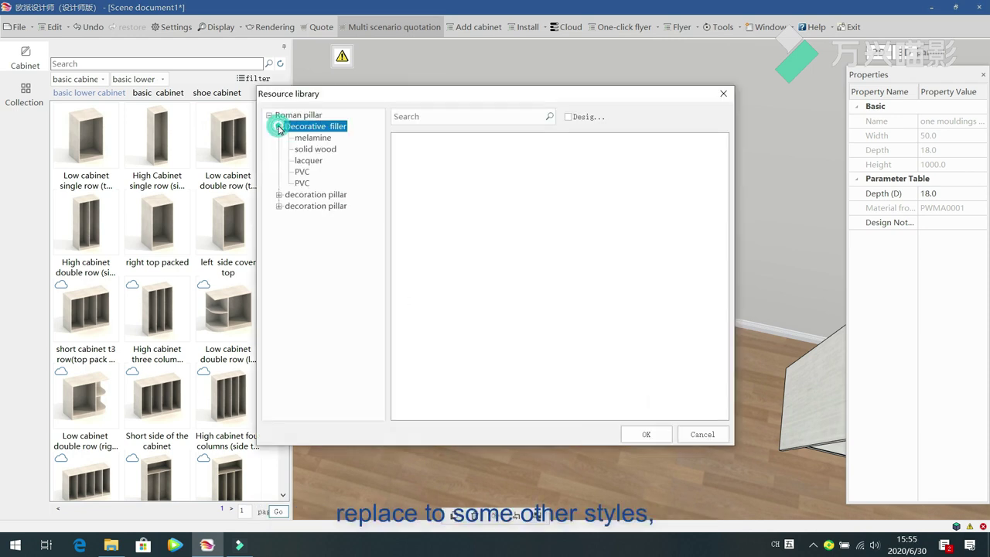
pyautogui.click(308, 139)
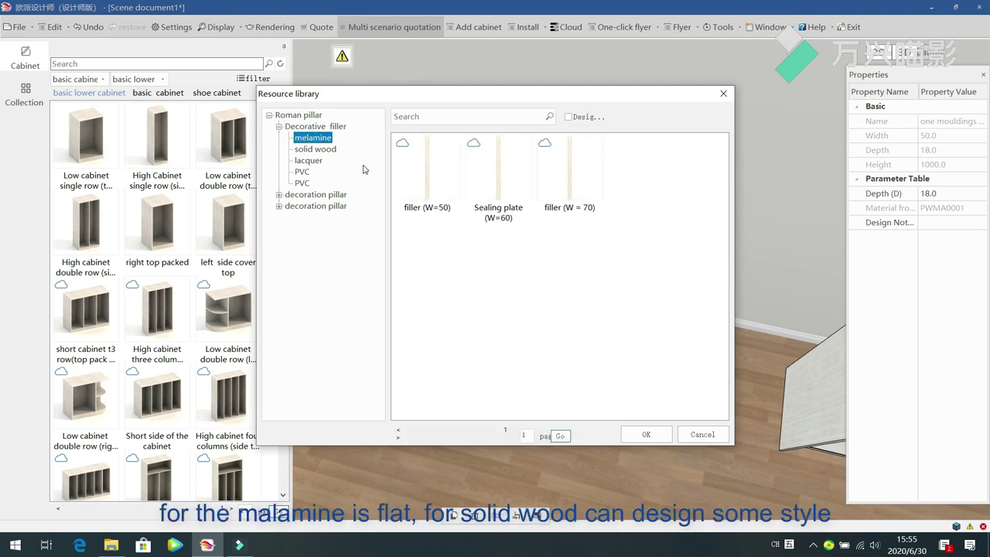
pyautogui.click(319, 150)
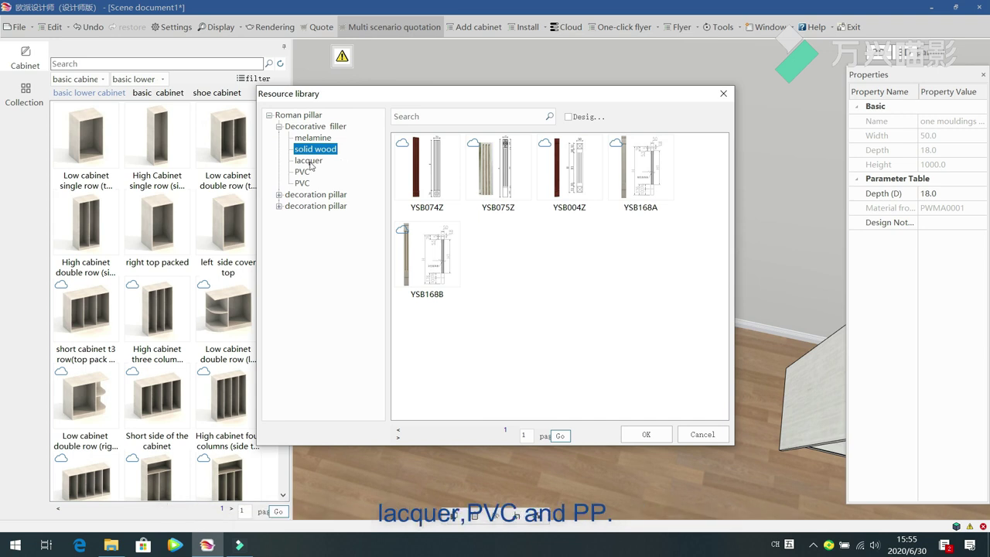
pyautogui.click(310, 160)
pyautogui.click(307, 172)
pyautogui.click(303, 183)
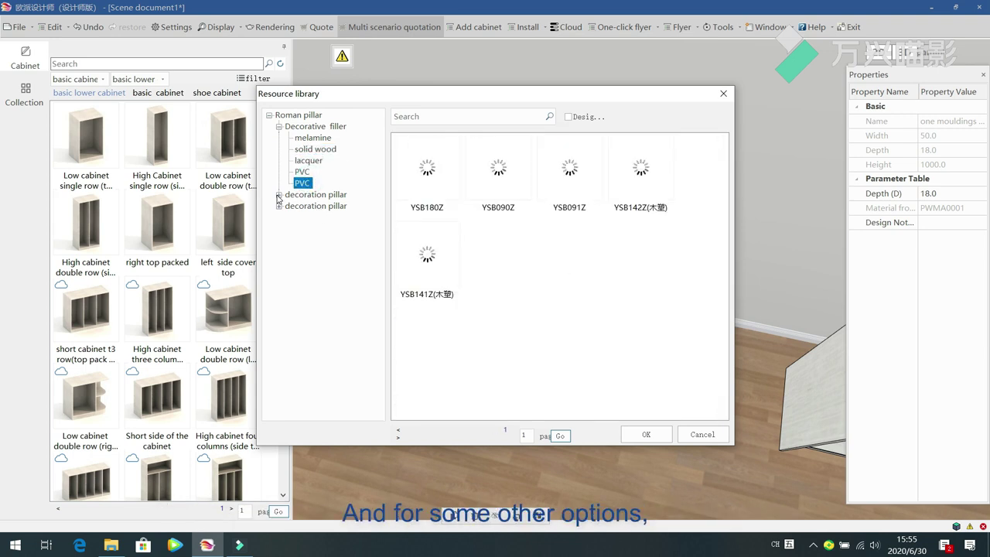
pyautogui.click(288, 194)
# Replace the double panel's front decorative filler with the YSB008Z model from the first PVC category, and inspect it up close.
pyautogui.click(302, 172)
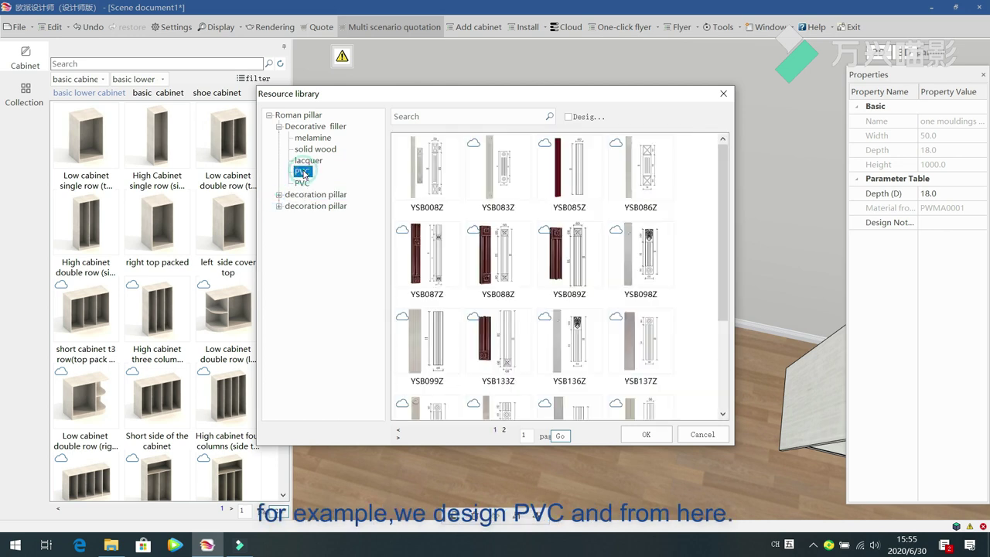
pyautogui.click(426, 171)
pyautogui.click(645, 434)
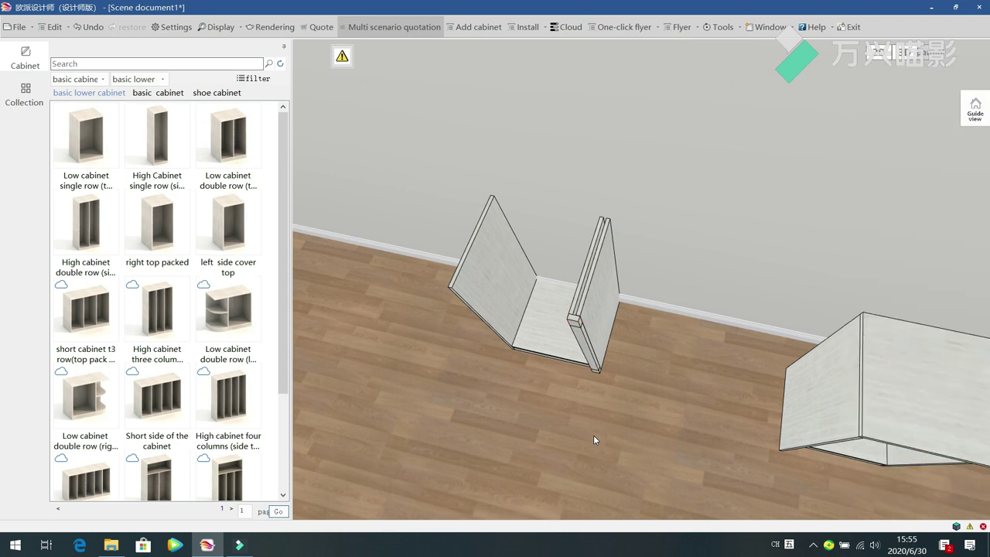
pyautogui.scroll(5, 593, 435)
pyautogui.moveTo(541, 350); pyautogui.dragTo(503, 263, button='middle')
pyautogui.scroll(-3, 502, 263)
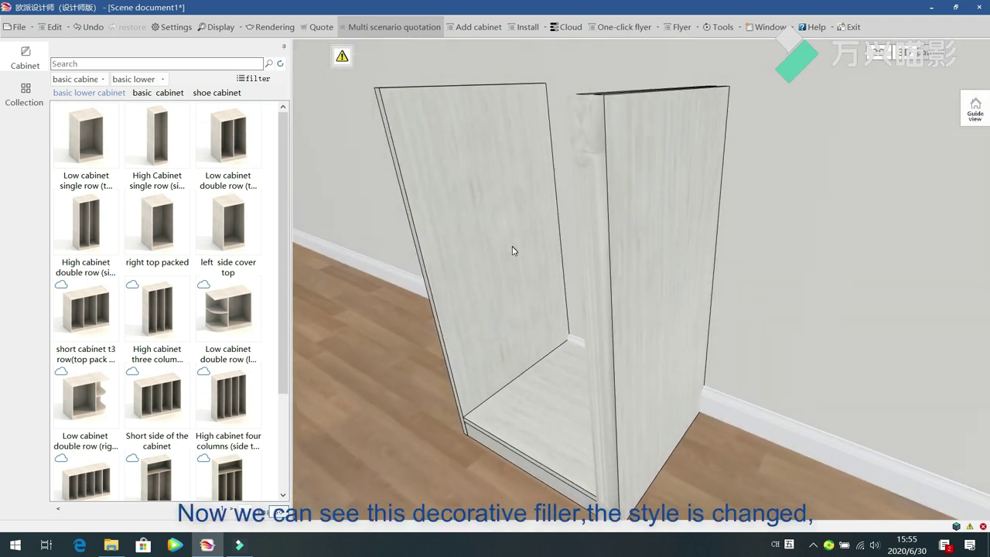
pyautogui.click(595, 127)
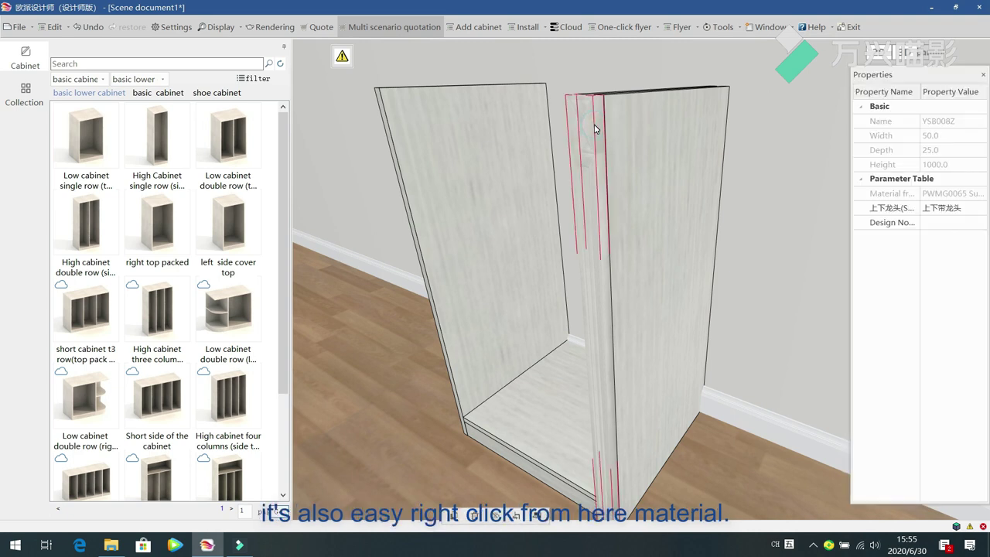
pyautogui.rightClick(595, 130)
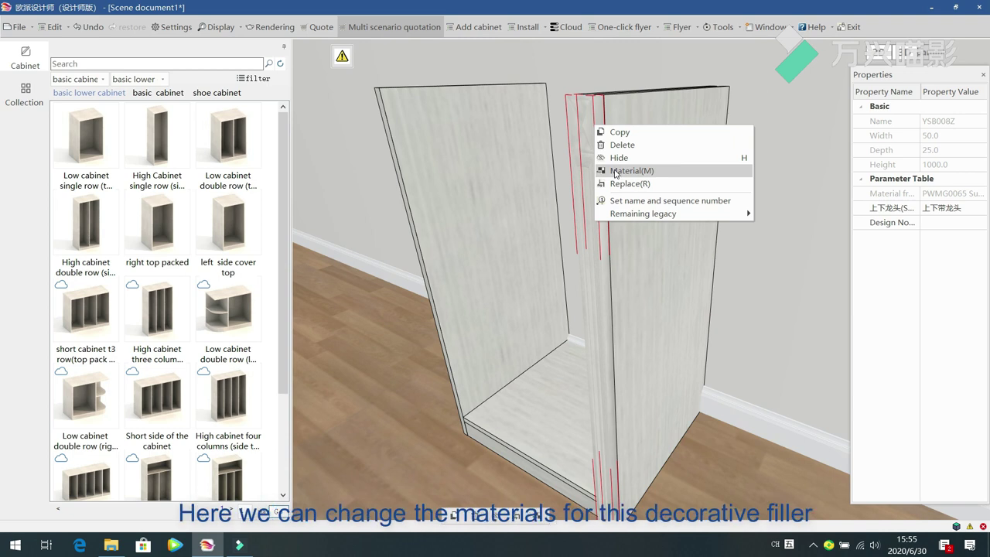
pyautogui.click(768, 359)
# Browse the left side panel's replacement categories, checking double 18 and the solid wood, lacquer and PVC decoration panels.
pyautogui.click(445, 166)
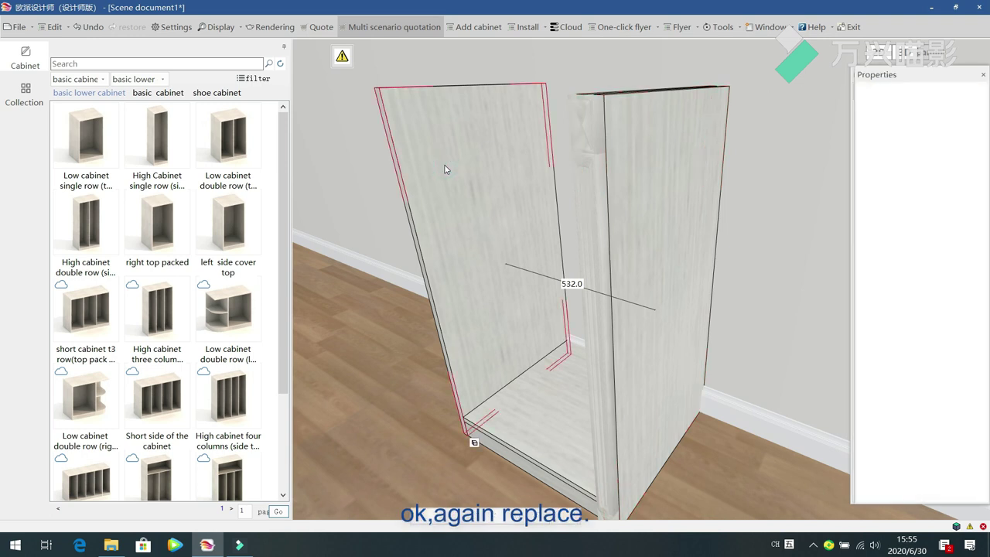
pyautogui.rightClick(446, 166)
pyautogui.click(503, 224)
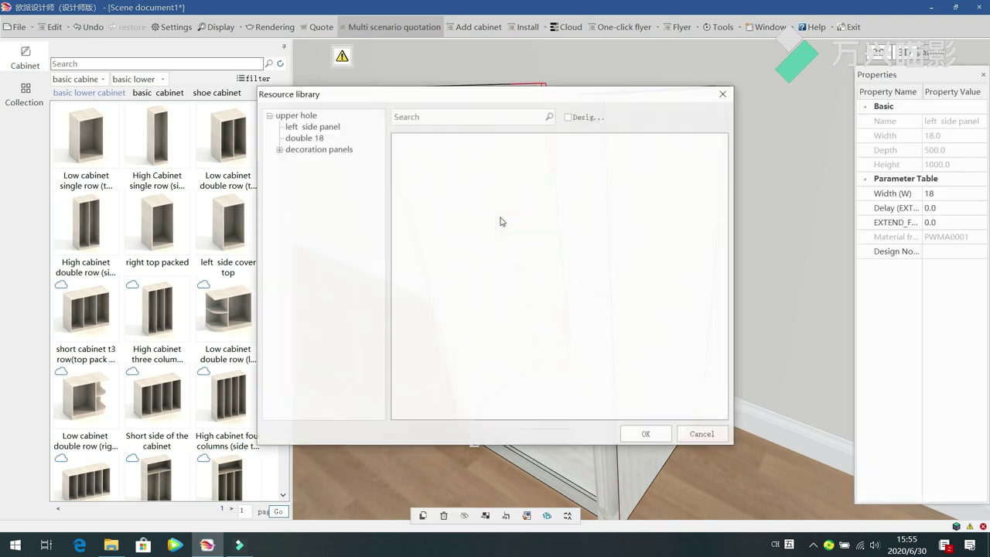
pyautogui.click(292, 139)
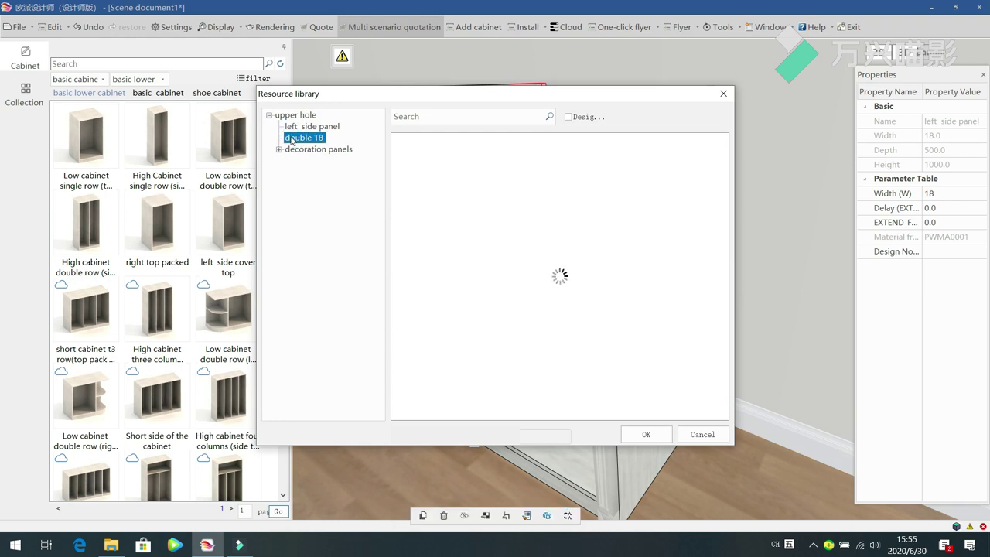
pyautogui.click(279, 149)
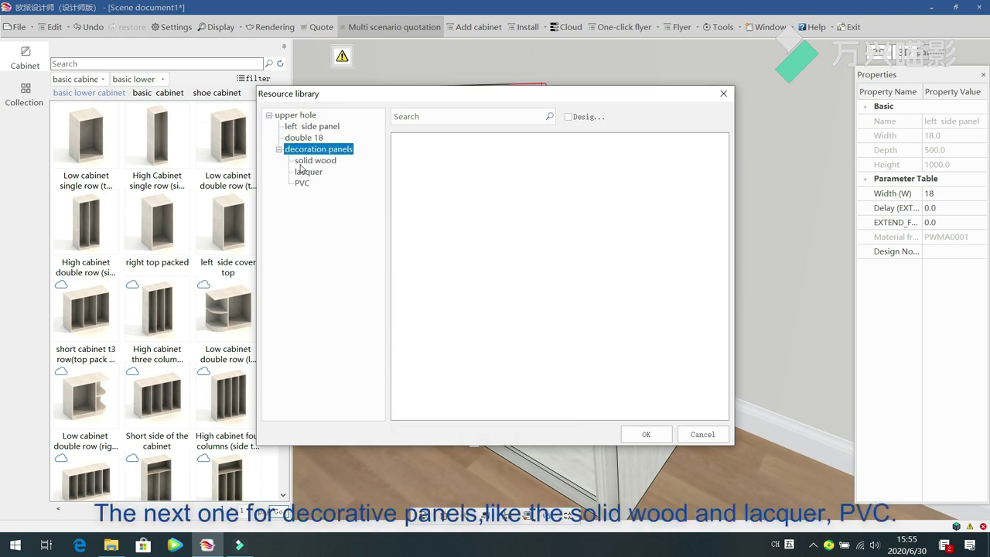
pyautogui.click(307, 161)
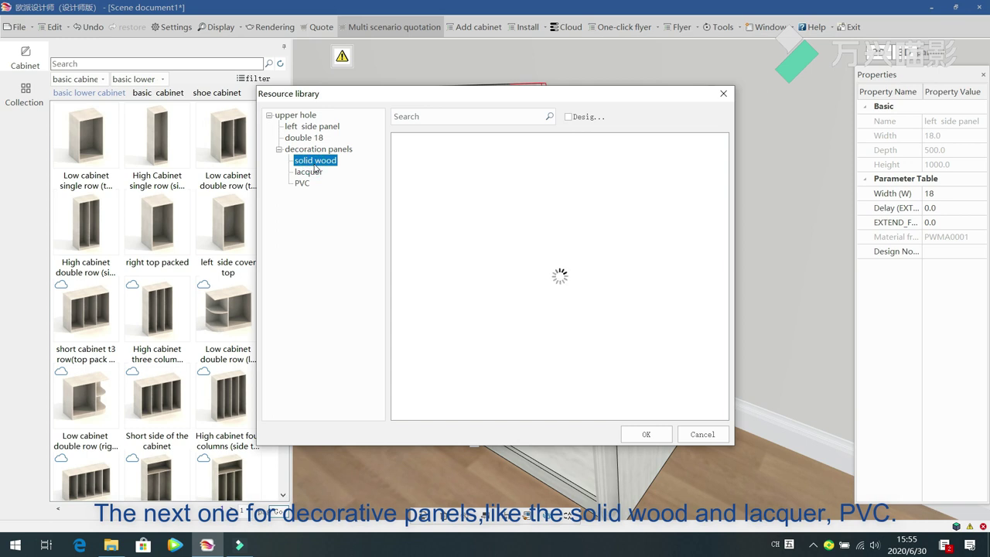
pyautogui.click(308, 173)
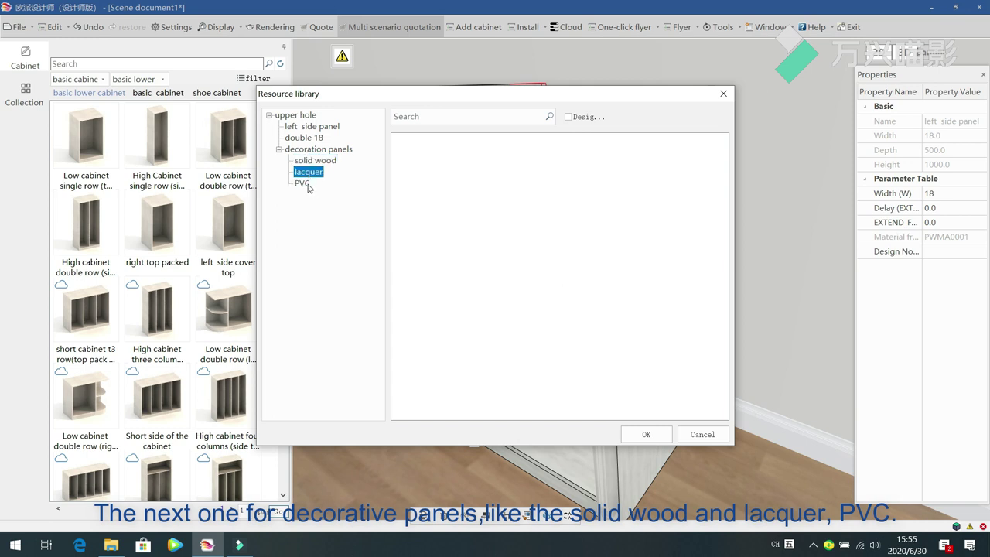
pyautogui.click(305, 184)
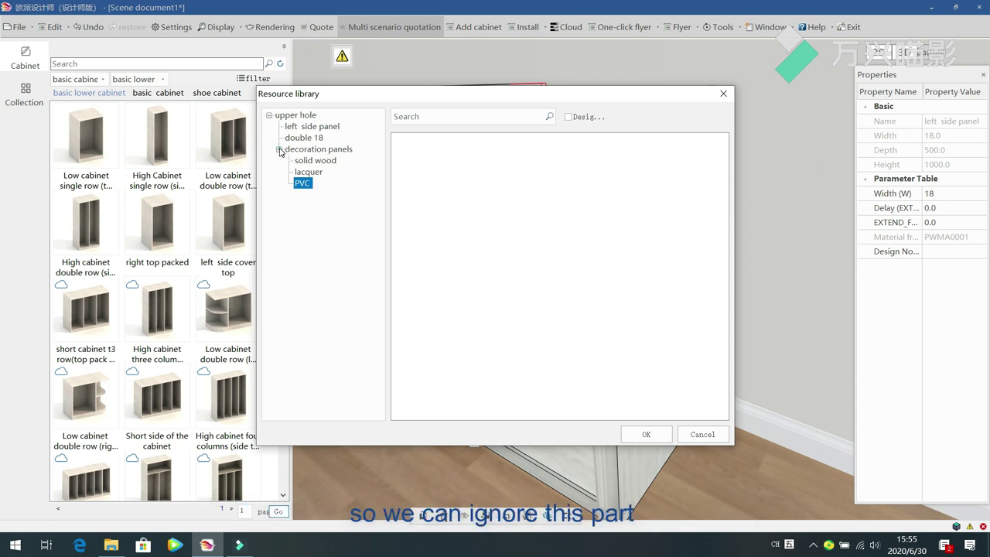
pyautogui.doubleClick(310, 154)
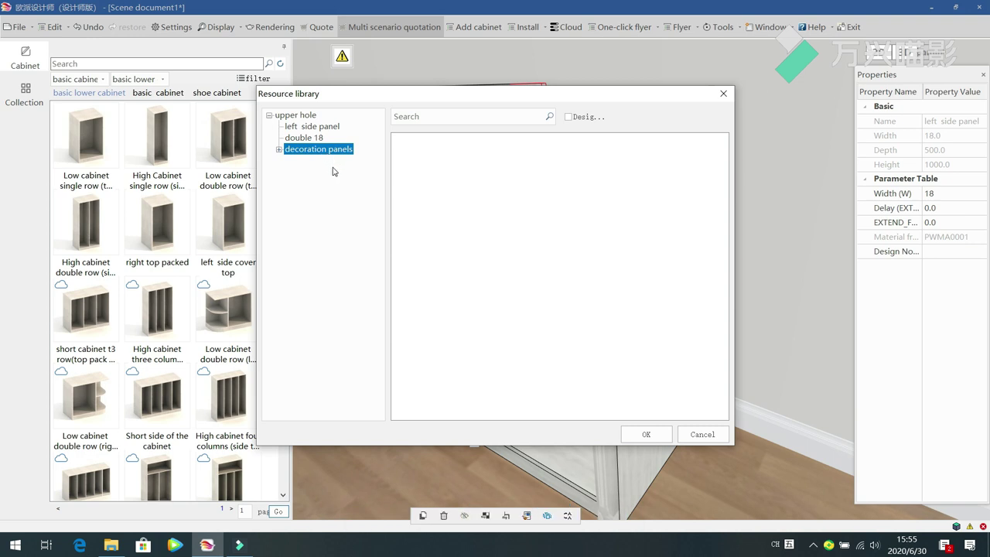
# Review the upper row hole, K04 handle, fake-door and double 18 models for the left side panel, and leave without replacing it.
pyautogui.click(312, 126)
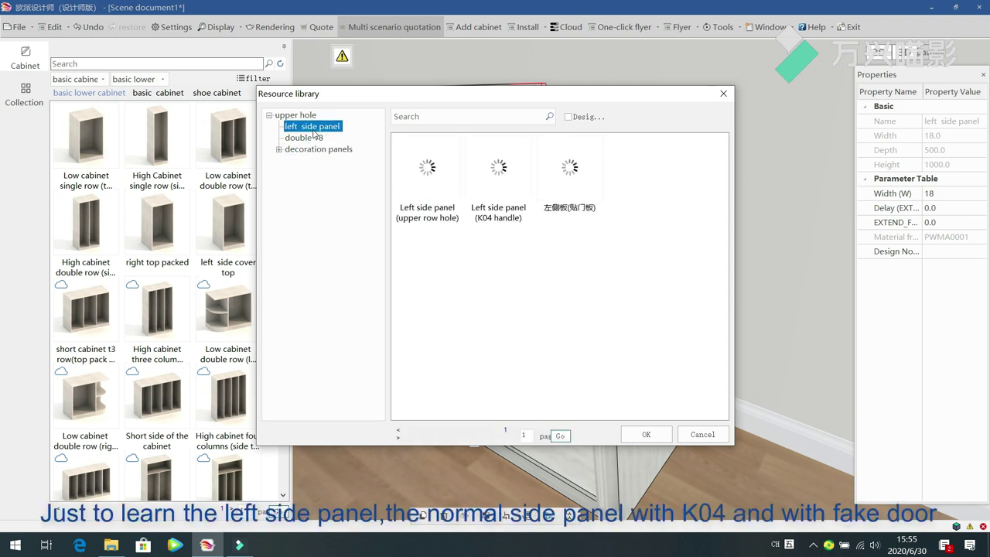
pyautogui.click(418, 182)
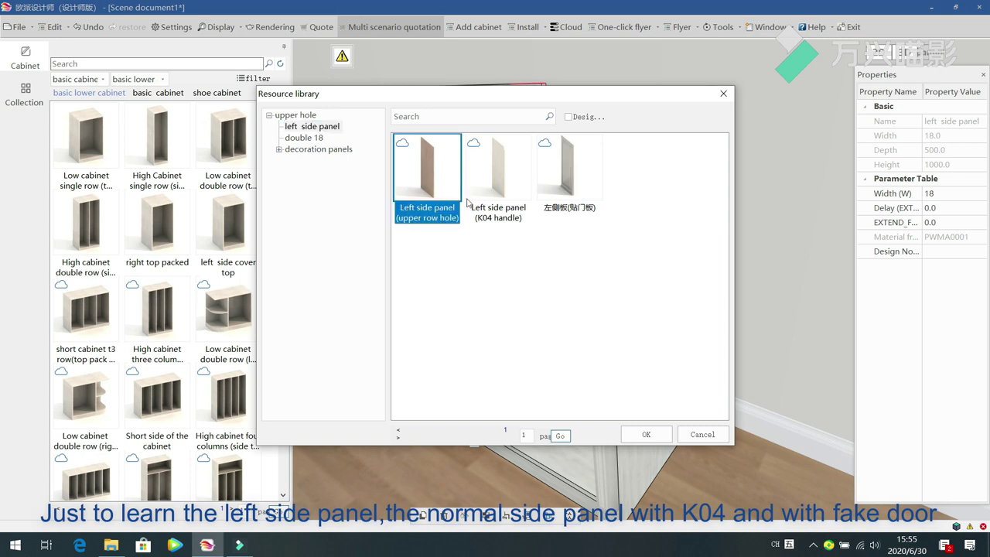
pyautogui.click(508, 174)
pyautogui.click(565, 193)
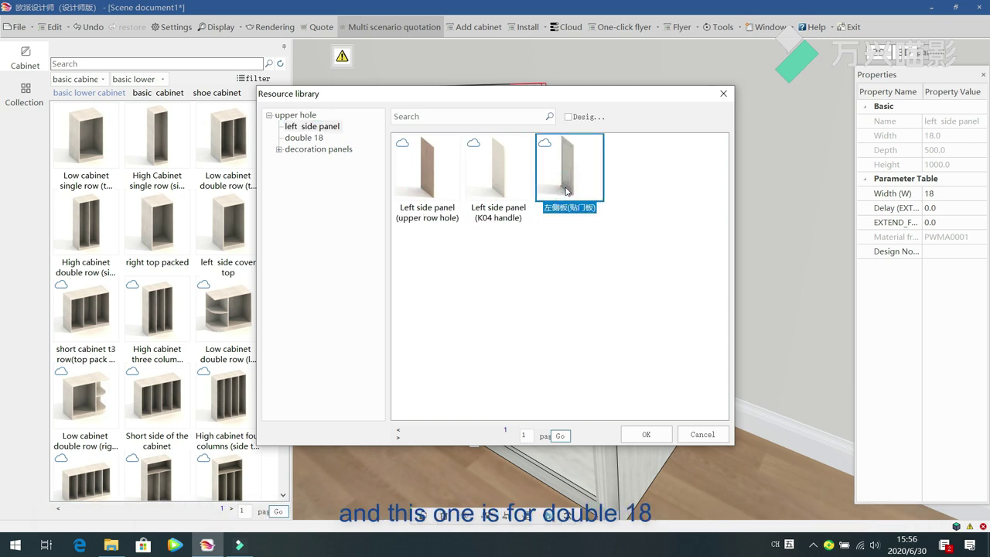
pyautogui.click(317, 139)
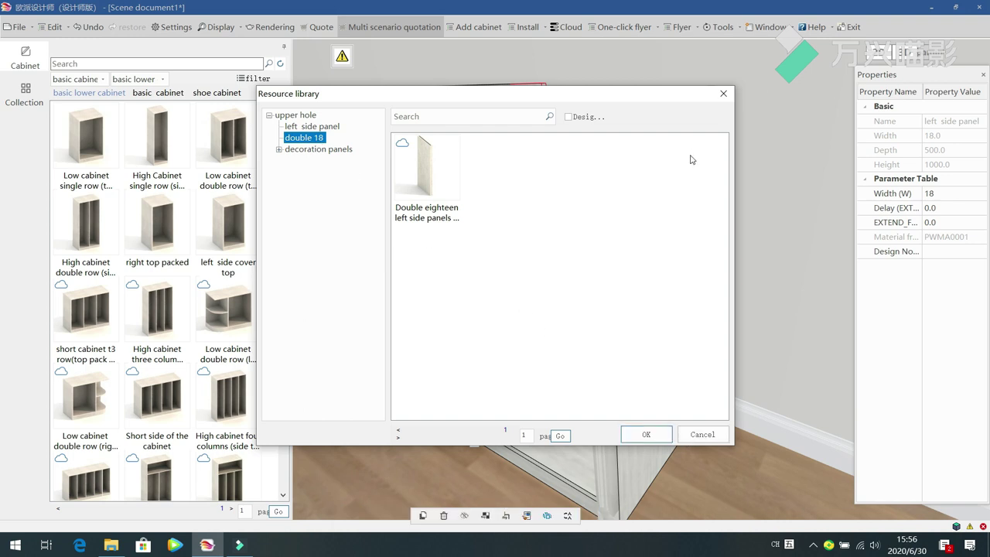
pyautogui.click(723, 93)
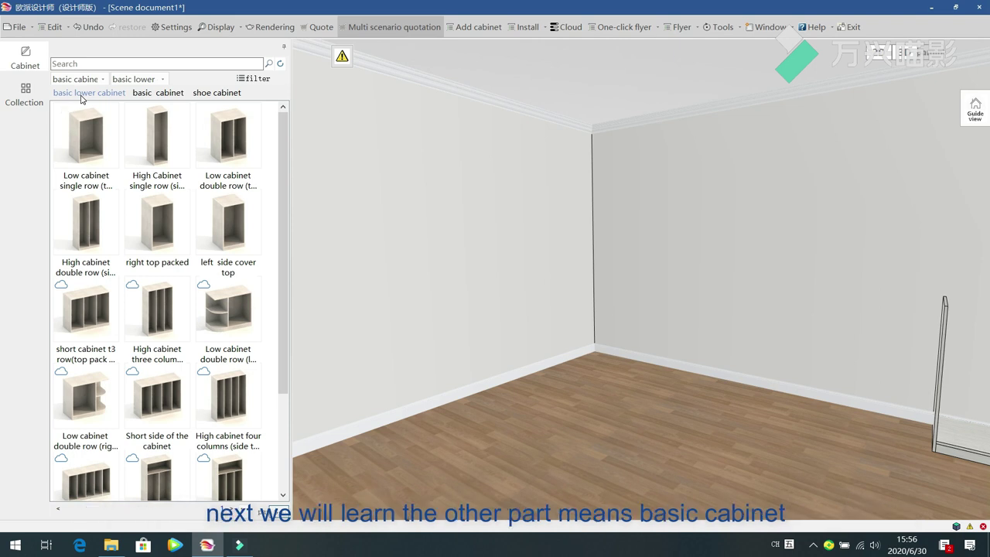
# Try to place the basic side panel cover top panel upper cabinet (lower cut hole) on the empty wall.
pyautogui.click(146, 97)
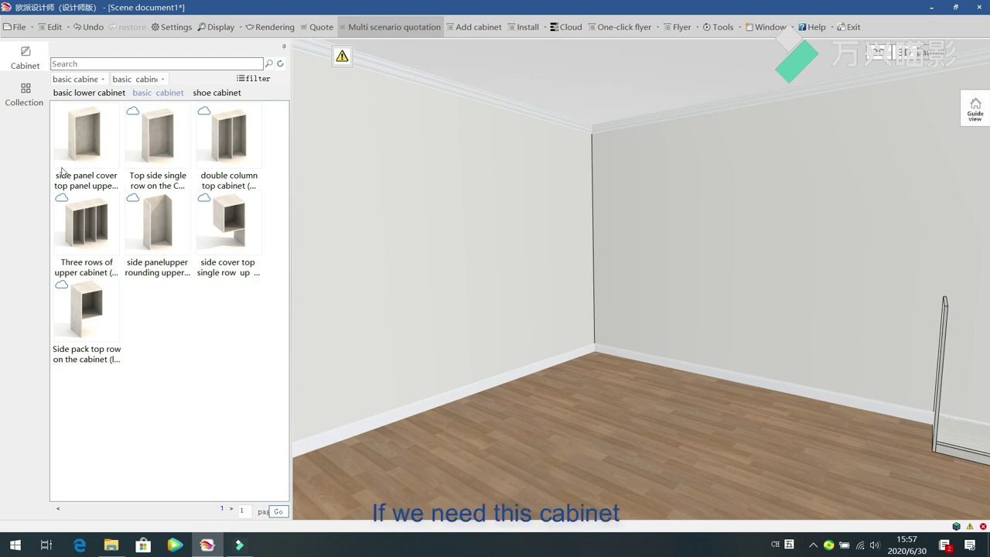
pyautogui.click(90, 132)
pyautogui.moveTo(85, 118); pyautogui.dragTo(449, 248)
pyautogui.press('Escape')
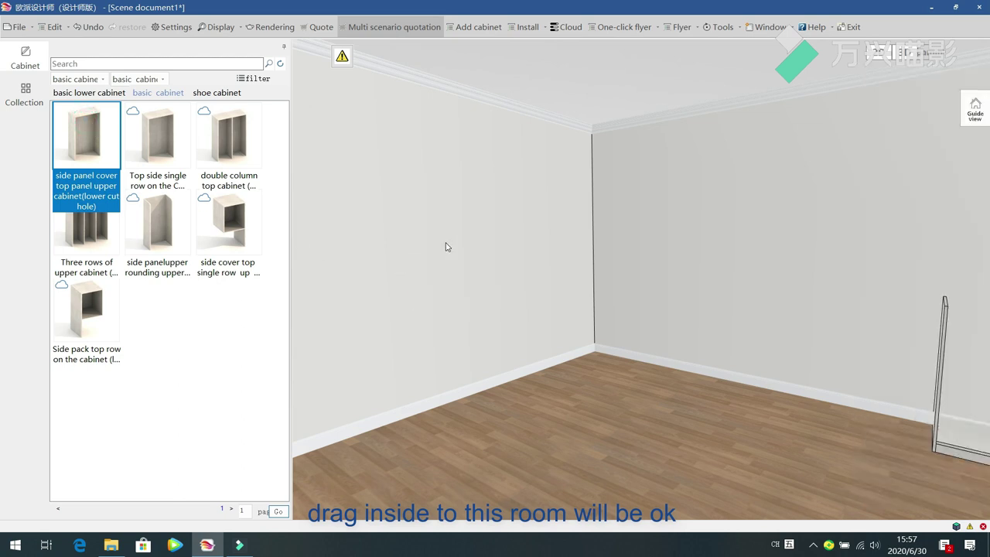
pyautogui.moveTo(89, 130); pyautogui.dragTo(404, 239)
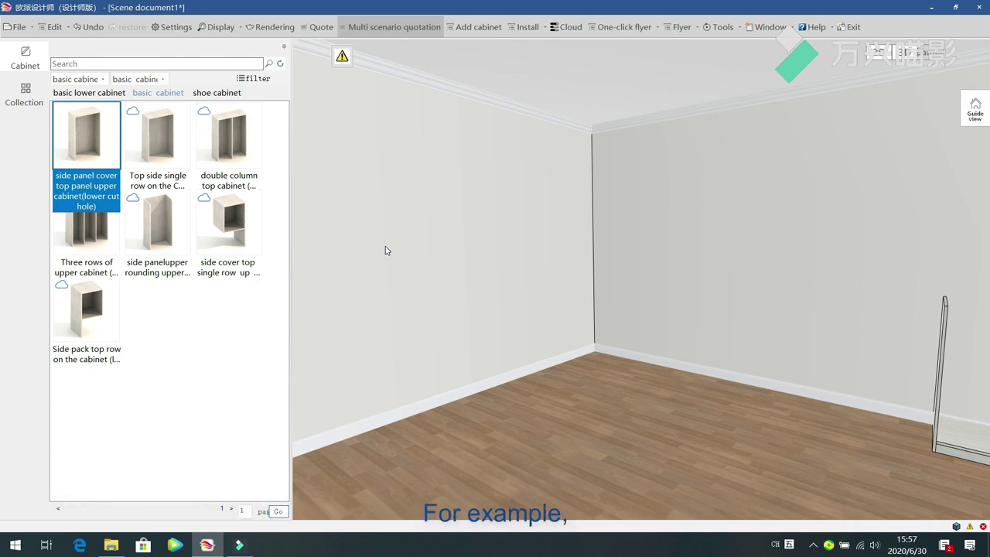
# Place the basic Low cabinet single row (top side) on the floor against the empty wall.
pyautogui.click(91, 94)
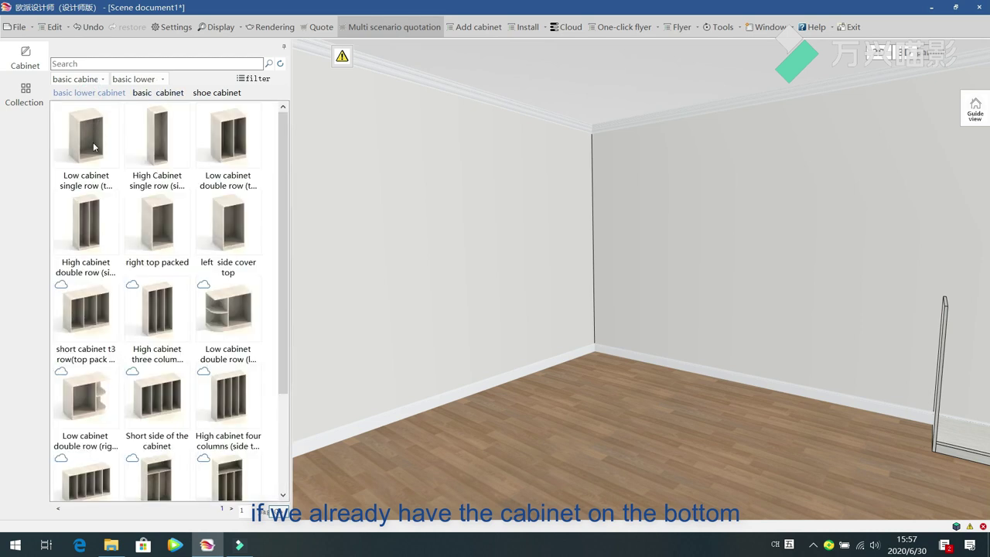
pyautogui.click(92, 139)
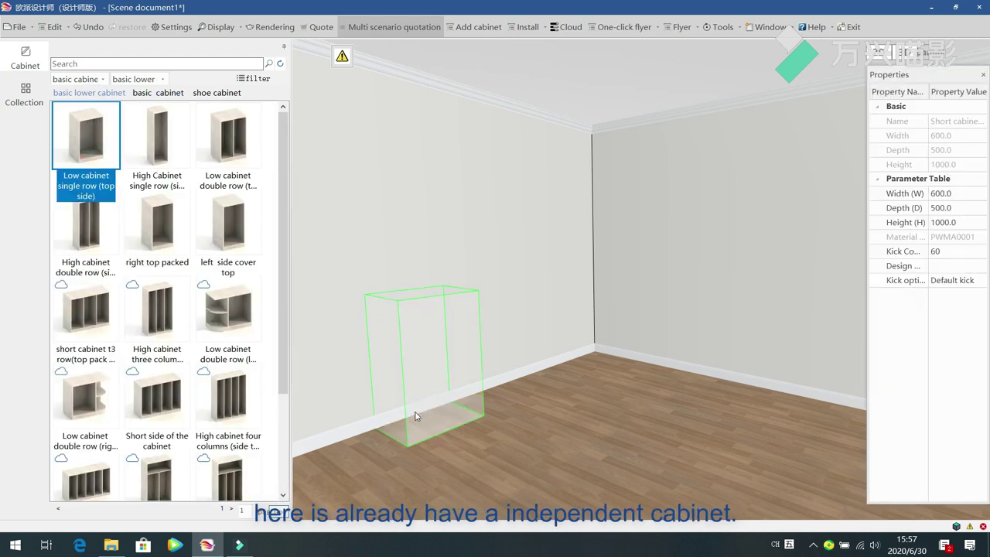
pyautogui.click(415, 418)
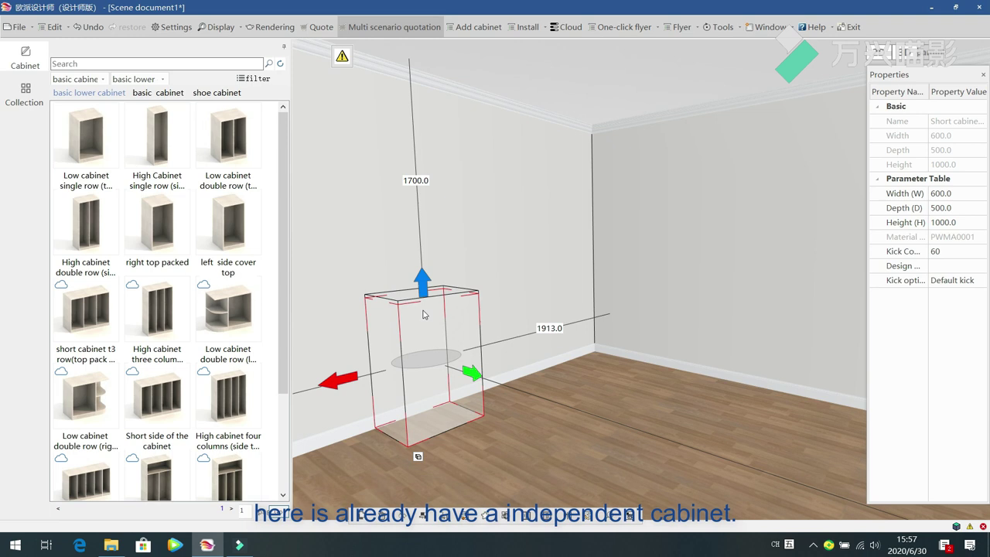
# Place the side panel cover top panel upper cabinet (lower cut hole) on the new low cabinet's countertop.
pyautogui.click(163, 95)
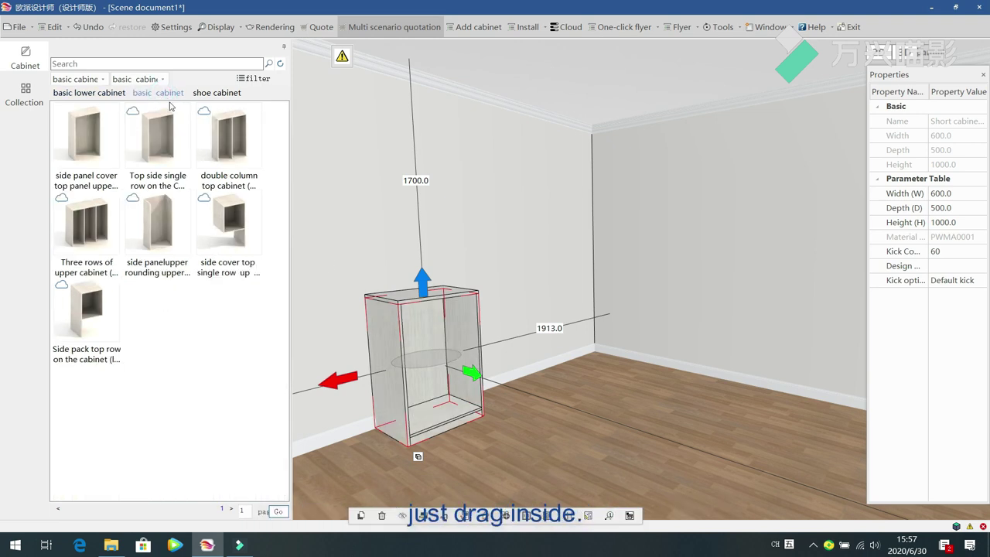
pyautogui.moveTo(91, 133); pyautogui.dragTo(391, 232)
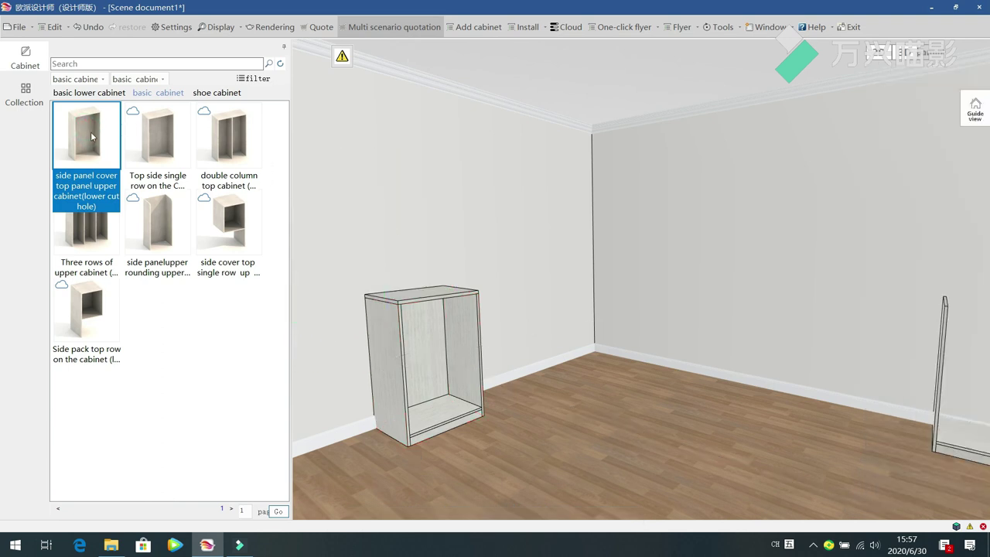
pyautogui.moveTo(93, 135); pyautogui.dragTo(393, 233)
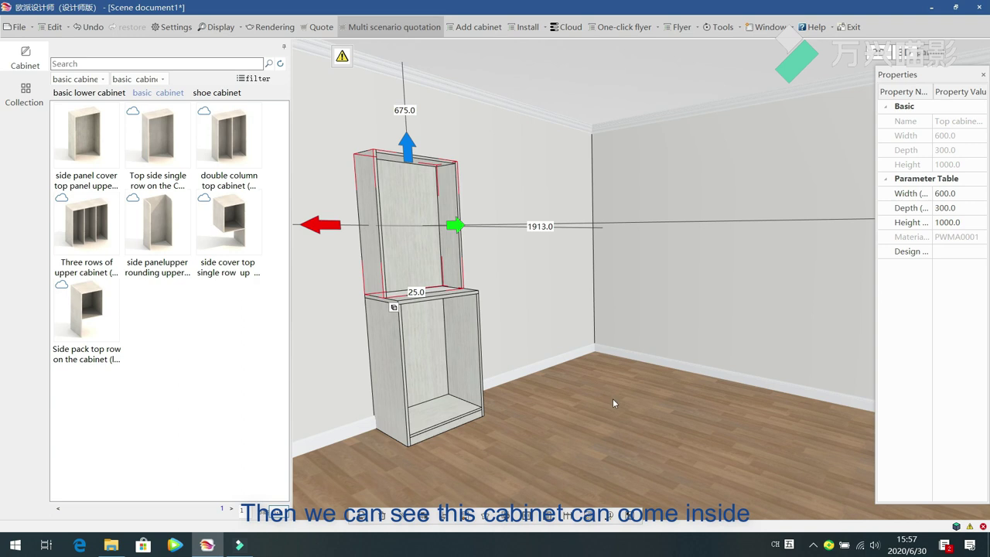
pyautogui.moveTo(551, 435); pyautogui.dragTo(541, 503, button='middle')
pyautogui.scroll(2, 532, 437)
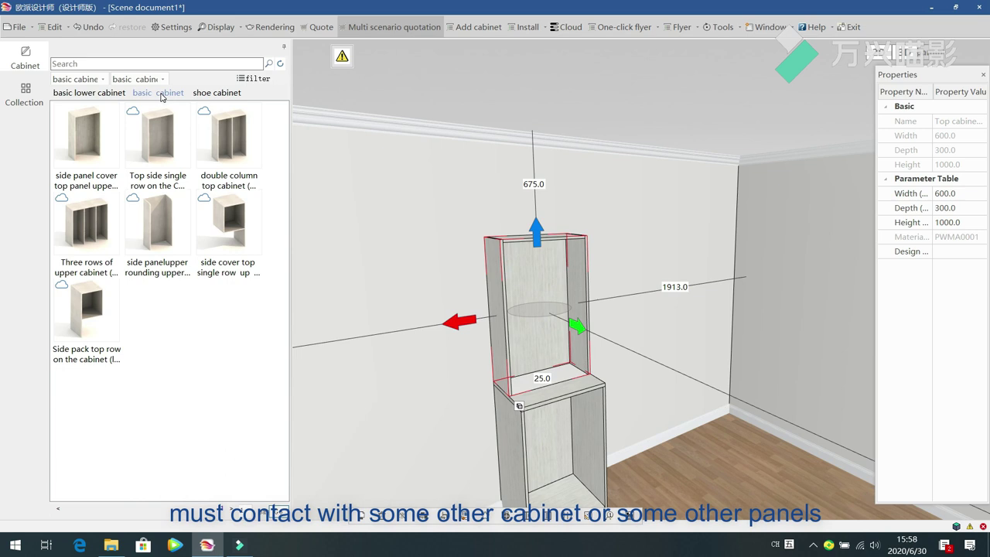
# Examine where the upper cabinet's left side panel meets the low cabinet's countertop, selecting each part in turn.
pyautogui.click(382, 393)
pyautogui.press('Down')
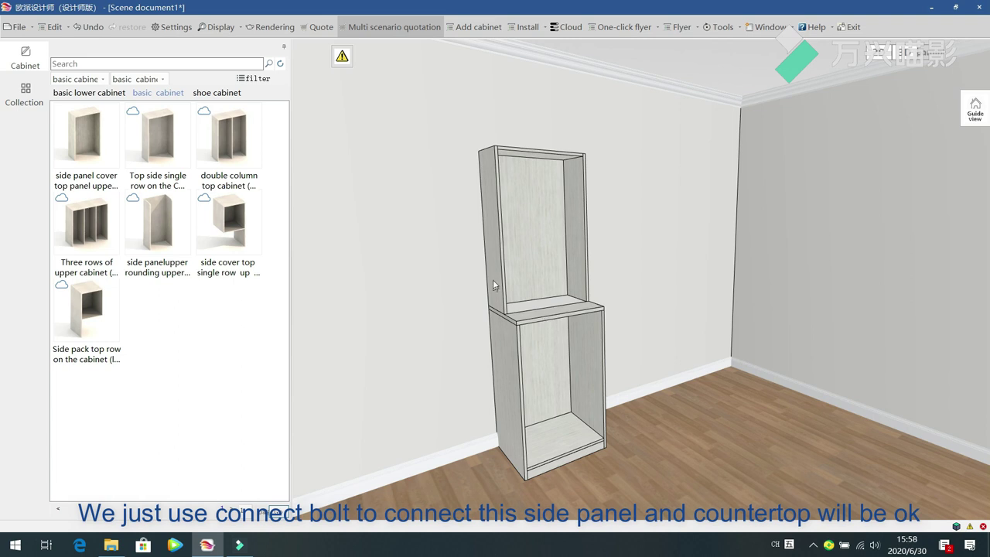
pyautogui.click(501, 258)
pyautogui.click(554, 317)
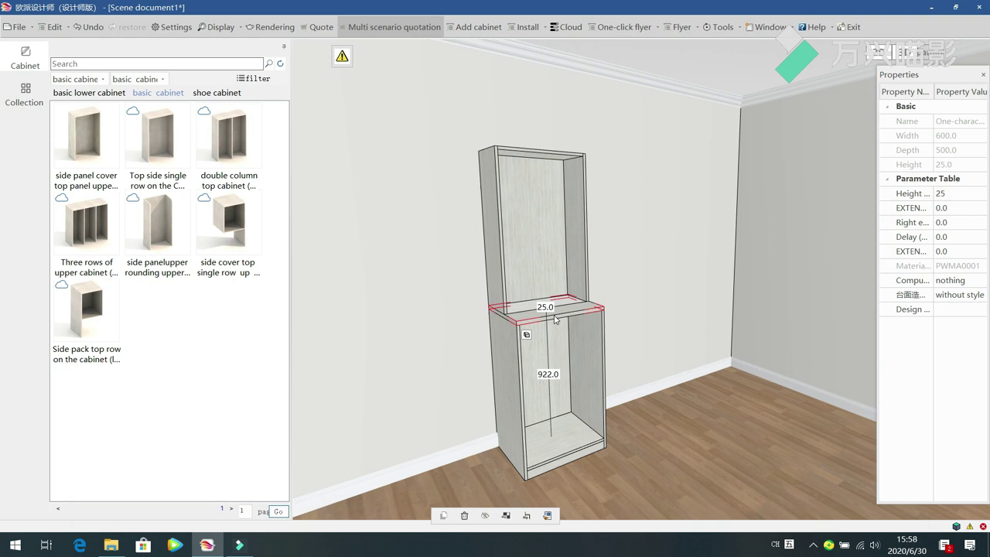
pyautogui.click(380, 394)
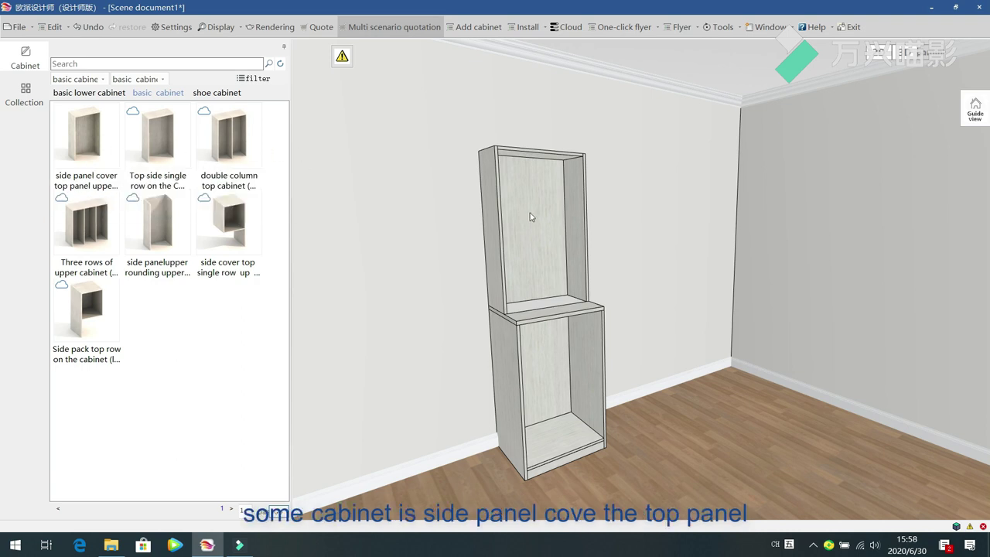
# Compare the upper cabinet's side-panel construction with the top side single row, double column and three-row upper cabinet models.
pyautogui.click(483, 204)
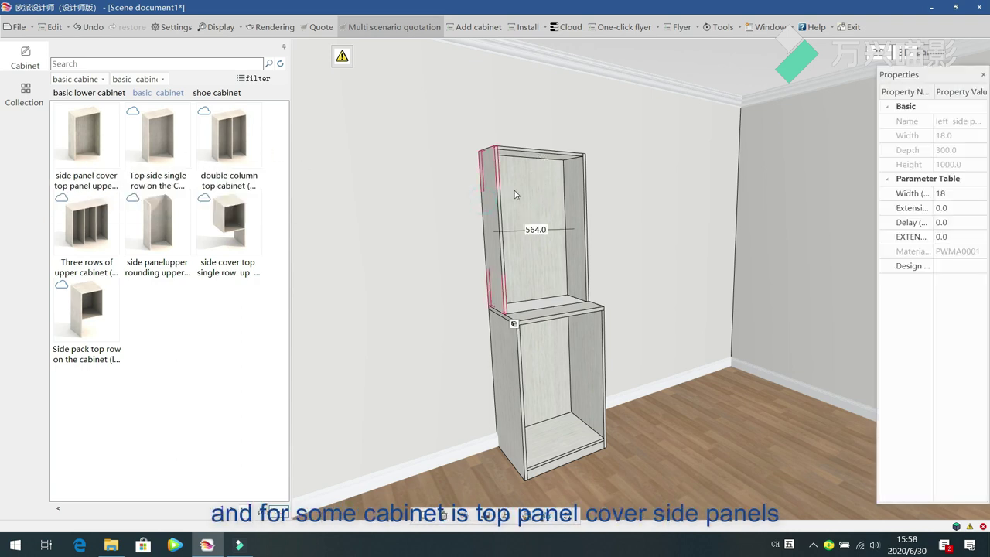
pyautogui.click(159, 137)
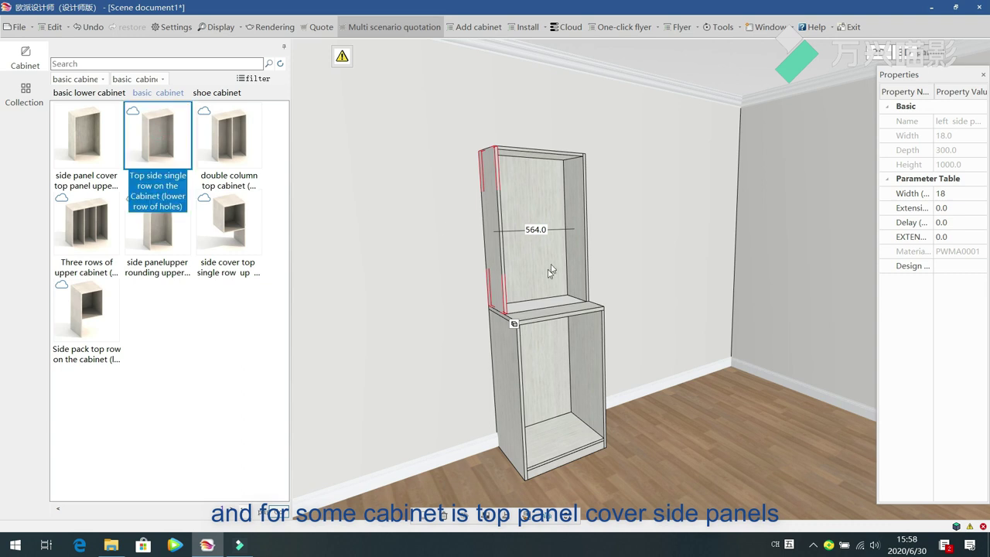
pyautogui.click(77, 139)
pyautogui.click(143, 135)
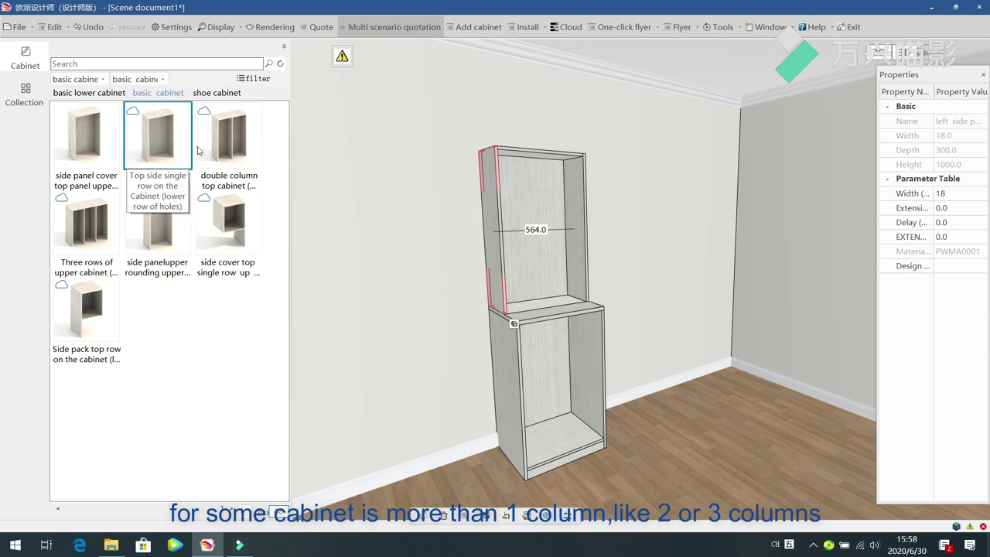
pyautogui.click(232, 139)
pyautogui.click(76, 234)
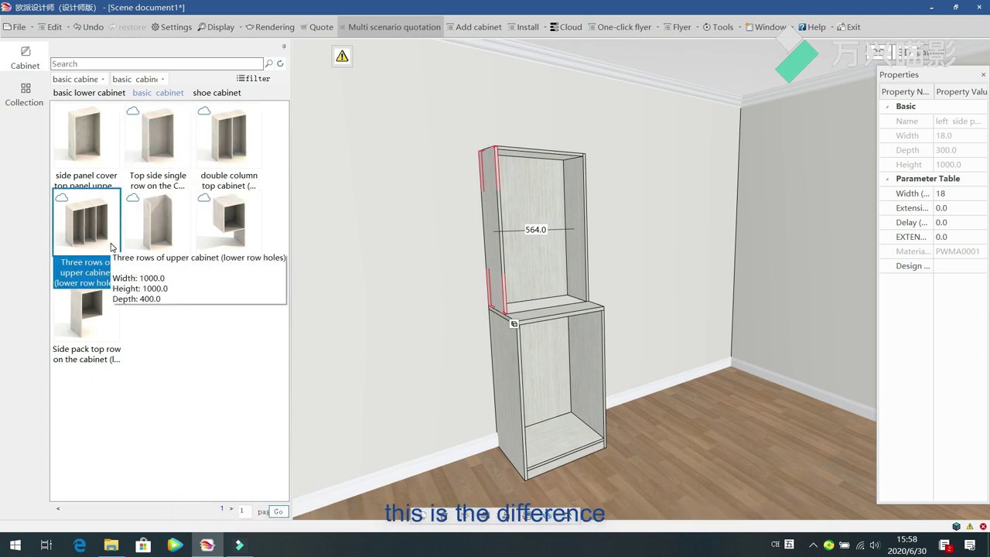
pyautogui.click(374, 350)
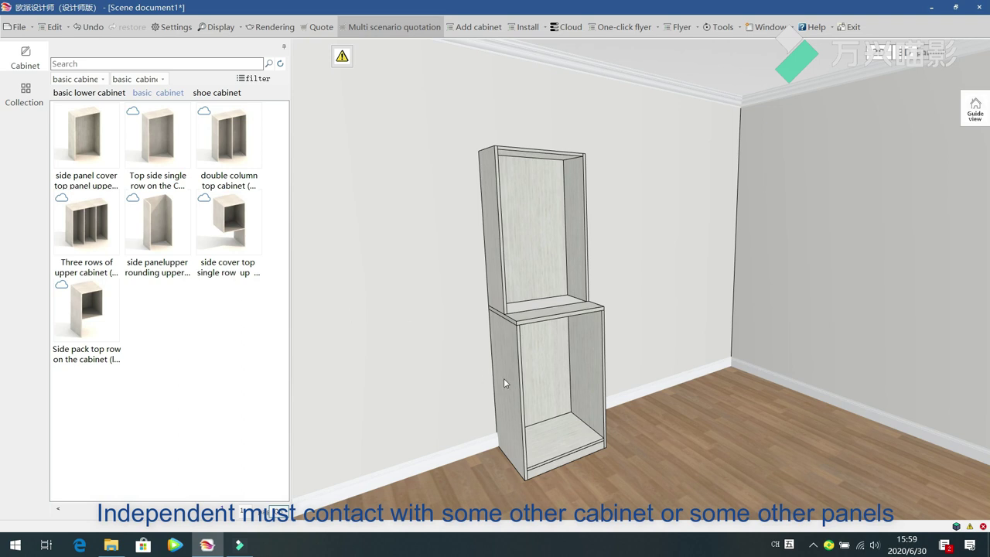
# Try to place another side panel cover top panel upper cabinet on bare wall, away from the stacked cabinets.
pyautogui.moveTo(714, 387); pyautogui.dragTo(534, 388)
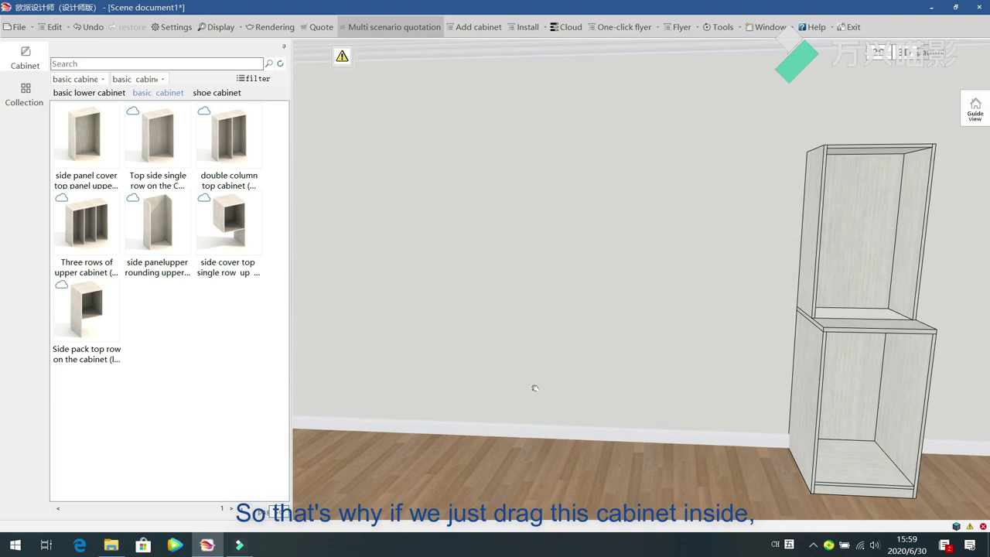
pyautogui.moveTo(101, 125); pyautogui.dragTo(548, 243)
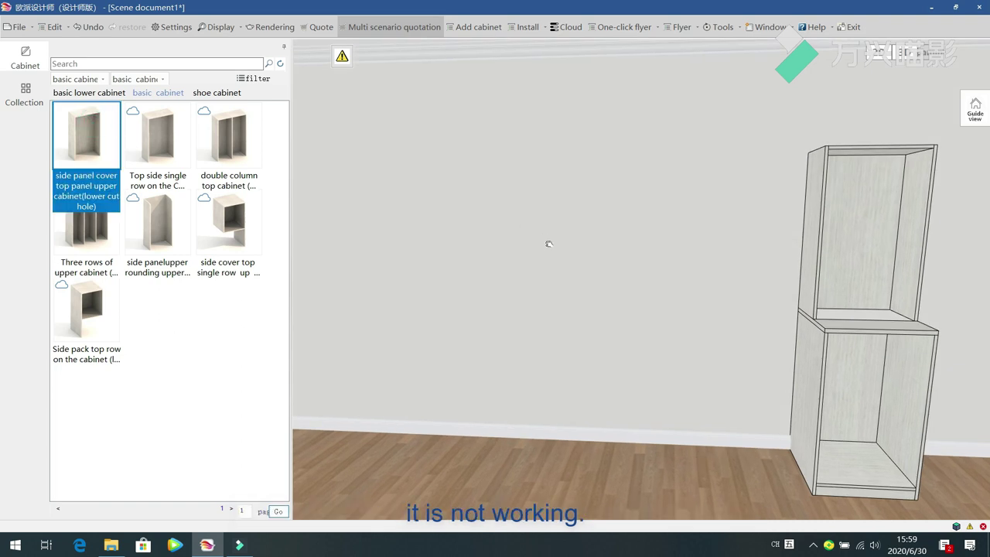
pyautogui.moveTo(71, 138); pyautogui.dragTo(541, 294)
# Browse the shoe cabinet models, checking the high, base and two-column variants without a bottom and the 矮柜双列 model.
pyautogui.click(228, 98)
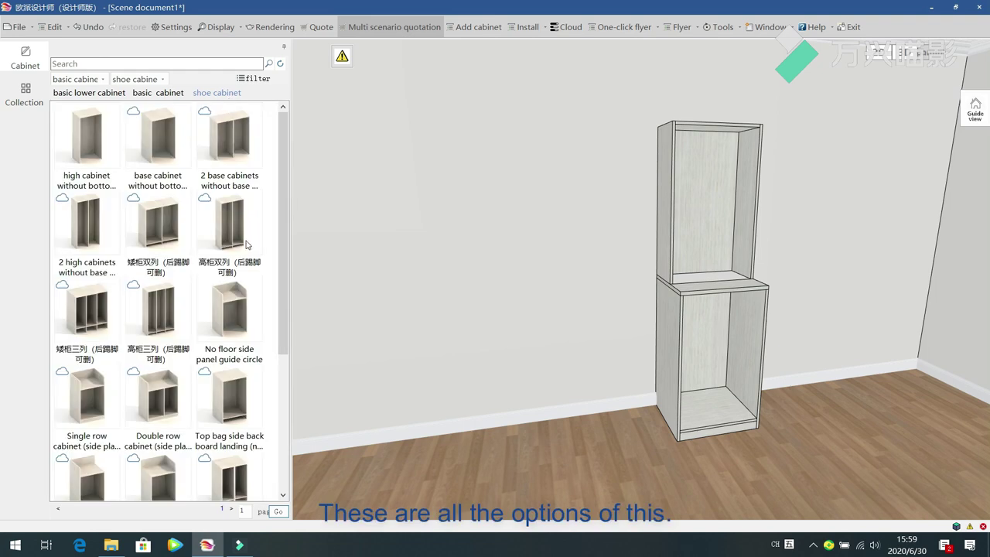
pyautogui.moveTo(283, 152); pyautogui.dragTo(281, 130)
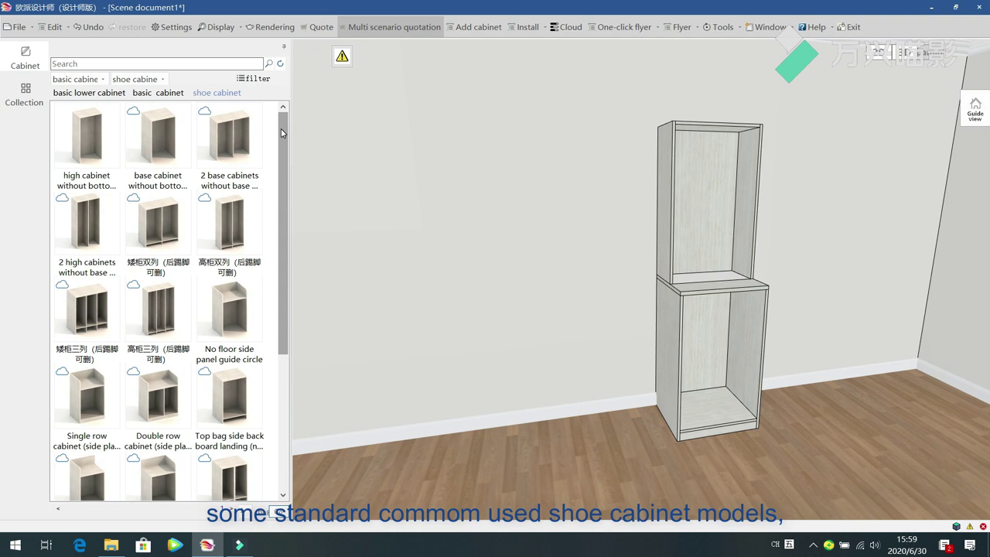
pyautogui.click(90, 134)
pyautogui.click(159, 135)
pyautogui.click(238, 139)
pyautogui.click(176, 224)
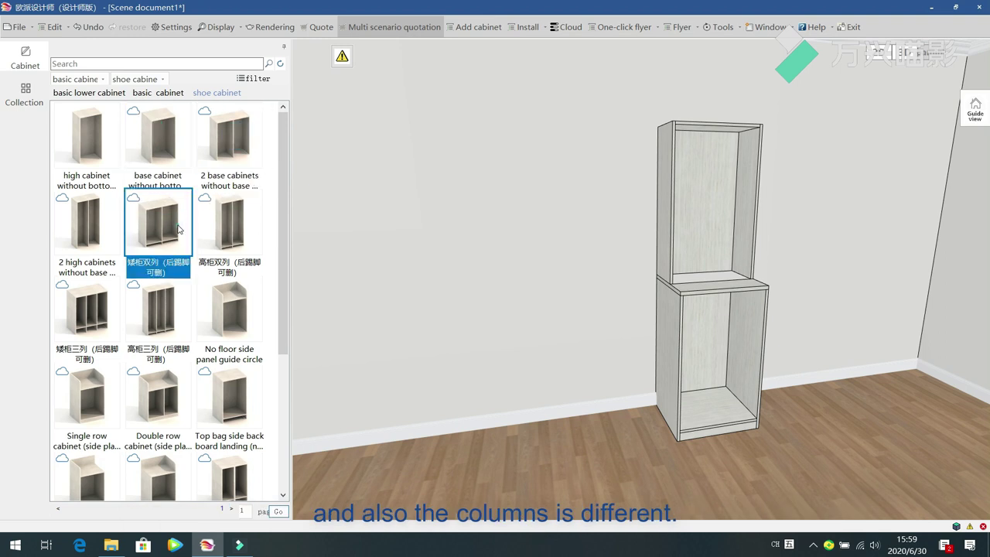
# Place the high shoe cabinet without bottom panel beside the stacked cabinets and inspect its open base.
pyautogui.click(87, 134)
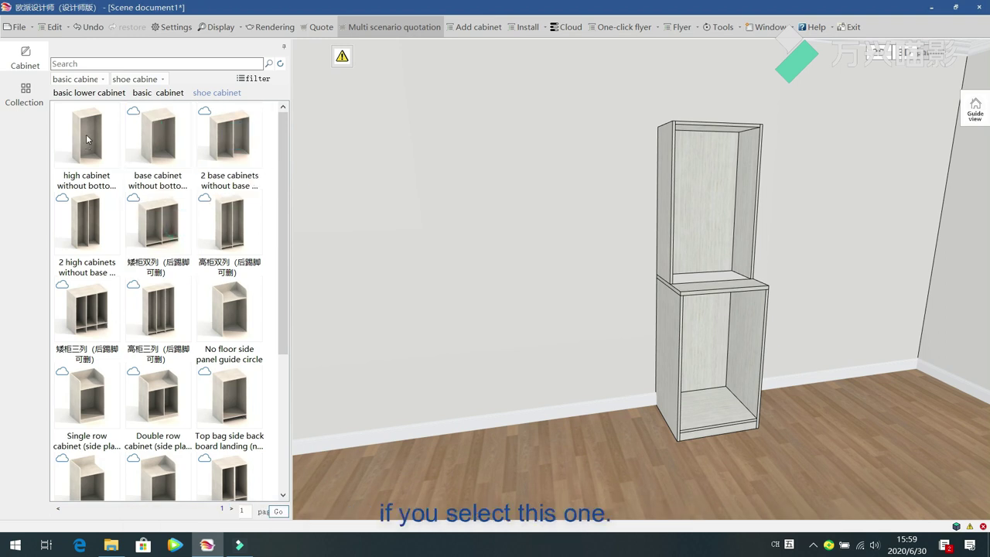
pyautogui.moveTo(334, 247); pyautogui.dragTo(396, 417)
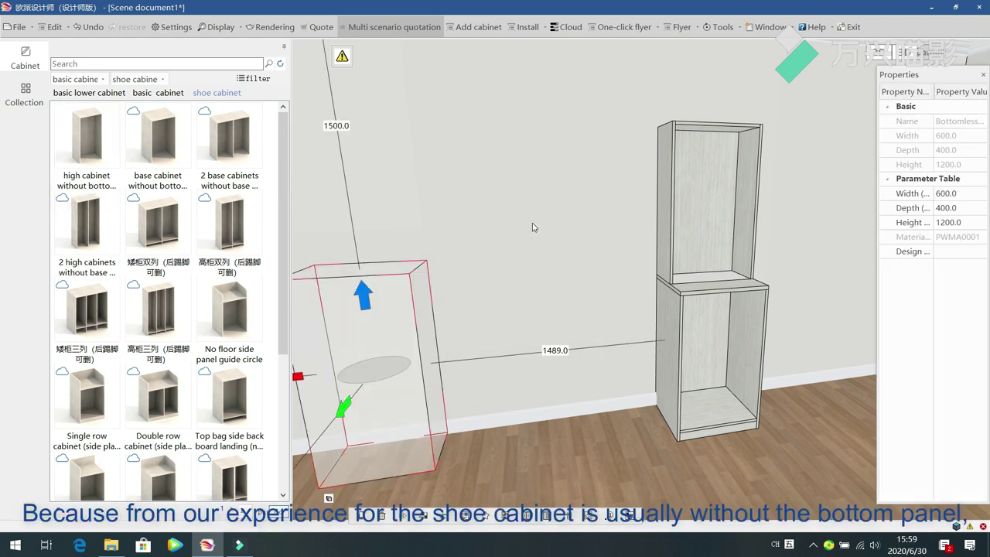
pyautogui.moveTo(557, 226); pyautogui.dragTo(462, 339)
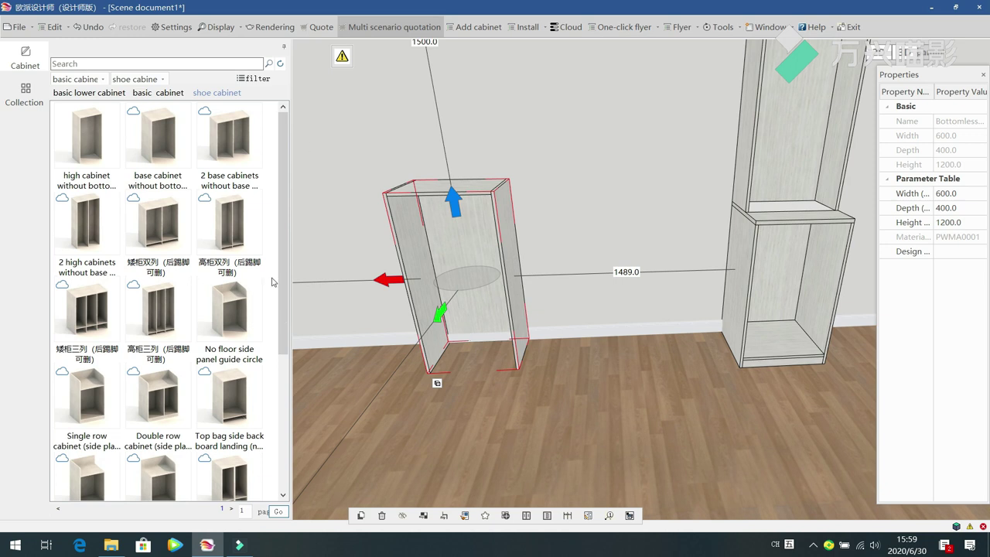
pyautogui.moveTo(601, 206); pyautogui.dragTo(530, 320, button='right')
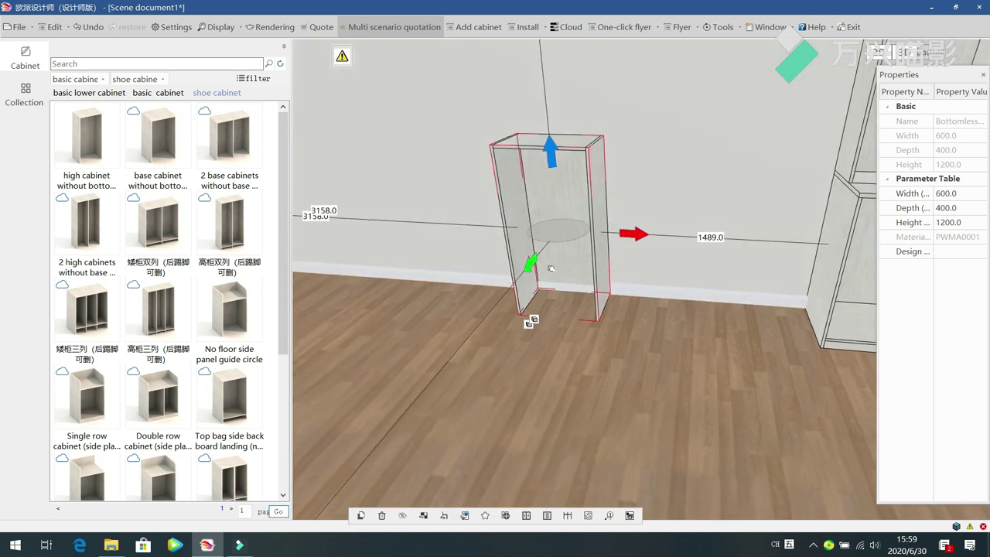
# Place the 矮柜双列（后踢脚可删） shoe cabinet near the room corner and inspect its bottom panels and back kickboard.
pyautogui.click(144, 231)
pyautogui.moveTo(484, 358); pyautogui.dragTo(440, 381, button='right')
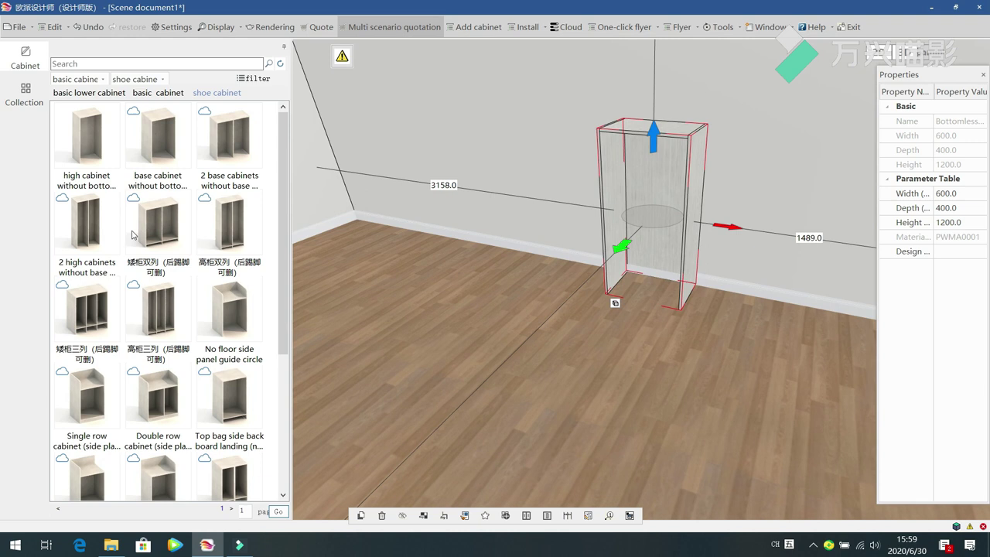
pyautogui.click(147, 223)
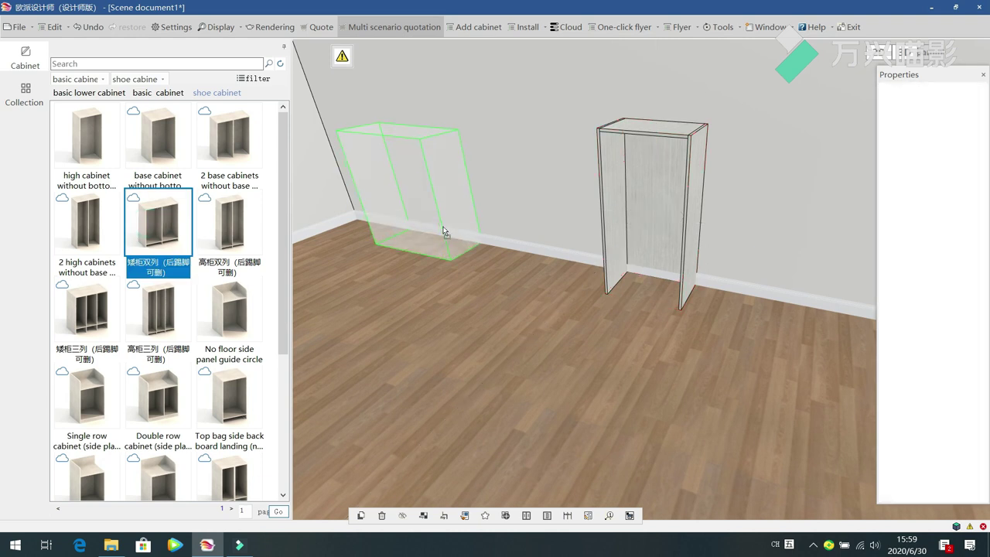
pyautogui.click(455, 237)
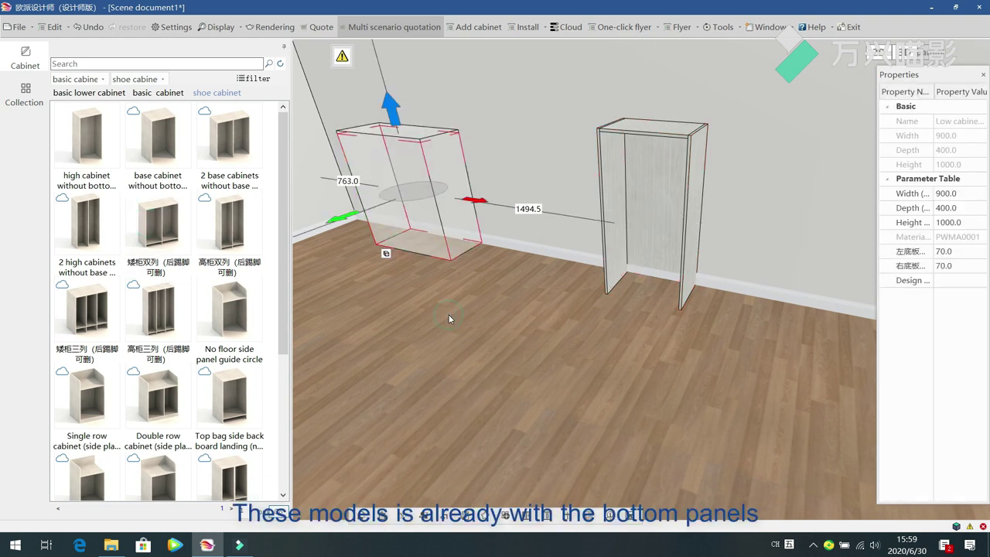
pyautogui.scroll(3, 449, 314)
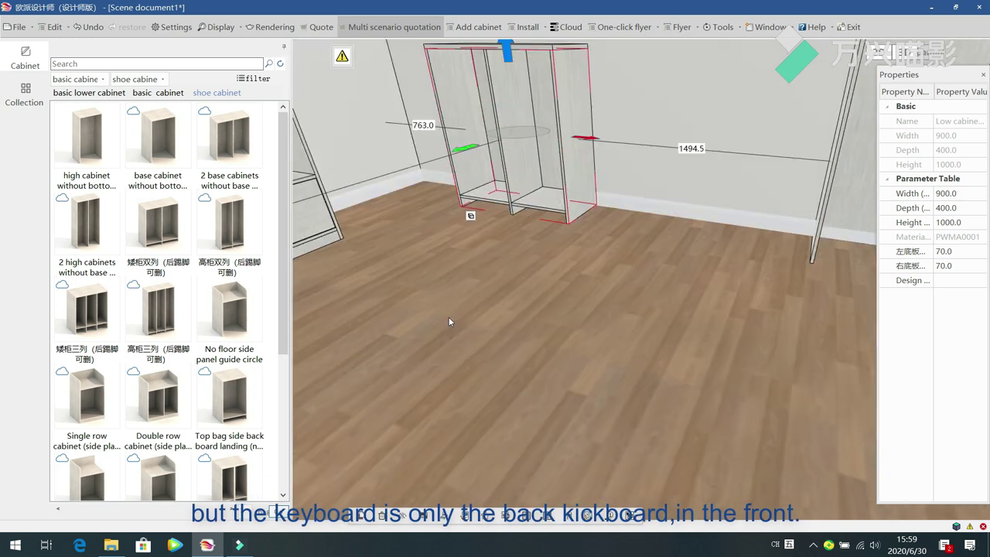
pyautogui.scroll(4, 469, 334)
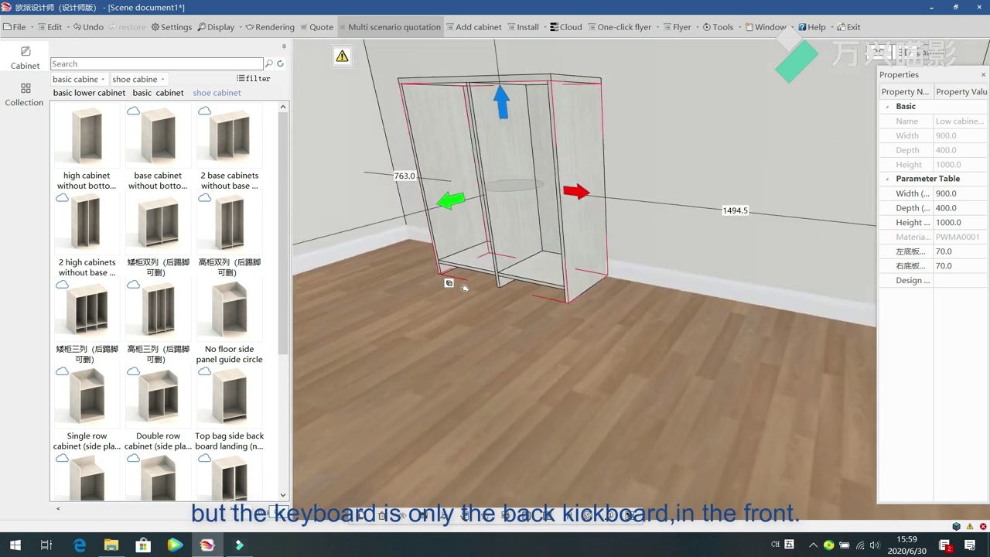
pyautogui.scroll(3, 473, 270)
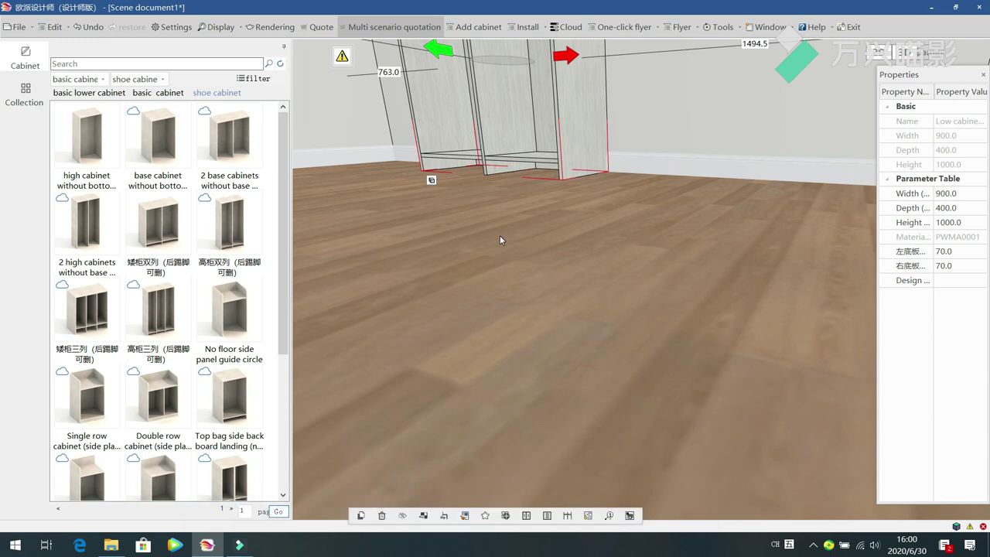
pyautogui.scroll(-5, 499, 235)
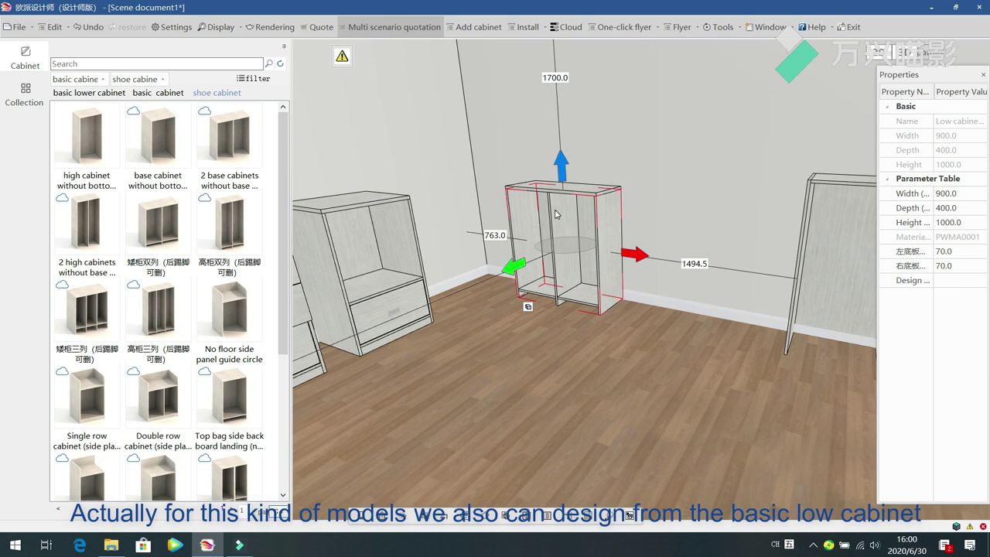
# Place a Low cabinet double row (top side) from the basic lower cabinets between the double-column and high shoe cabinets.
pyautogui.click(87, 93)
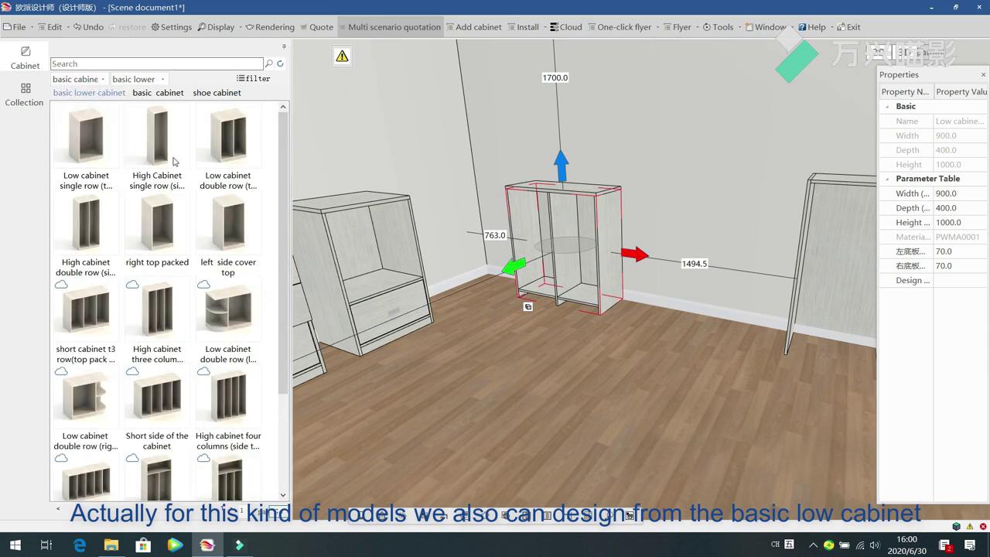
pyautogui.click(89, 226)
pyautogui.click(88, 224)
pyautogui.click(239, 149)
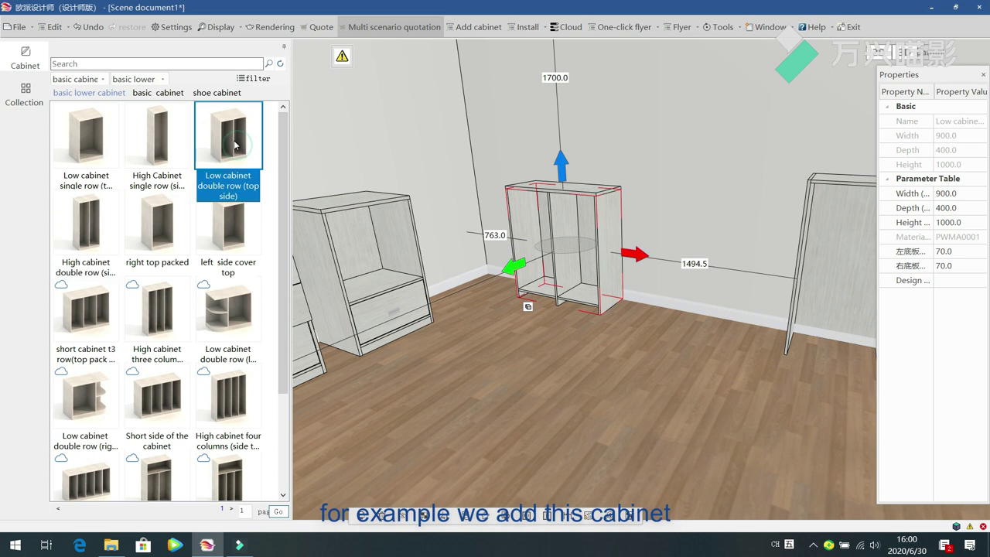
pyautogui.click(697, 290)
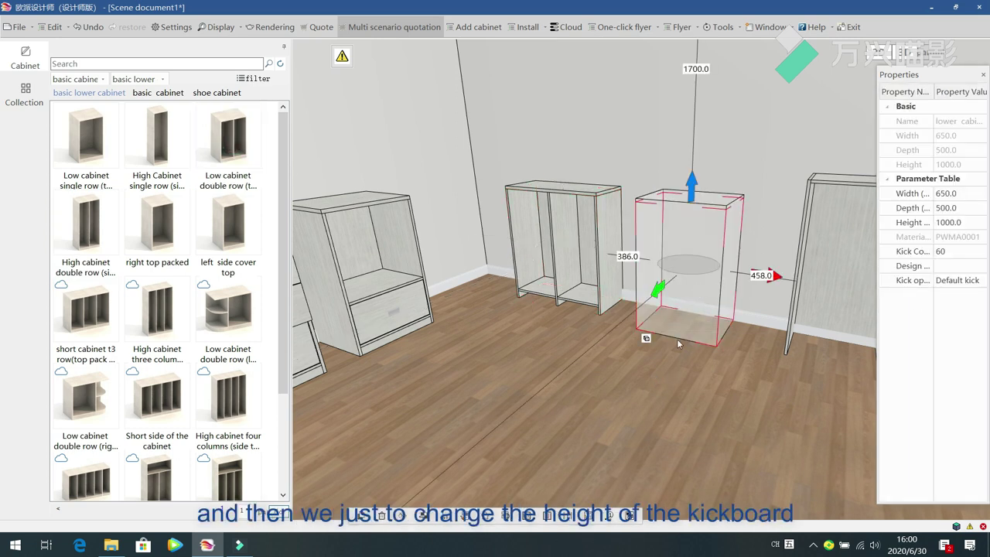
# Set the new low cabinet's kick height to 70 and its kick option to leg thrust, and compare it with the neighbouring shoe cabinet.
pyautogui.click(978, 255)
pyautogui.click(948, 304)
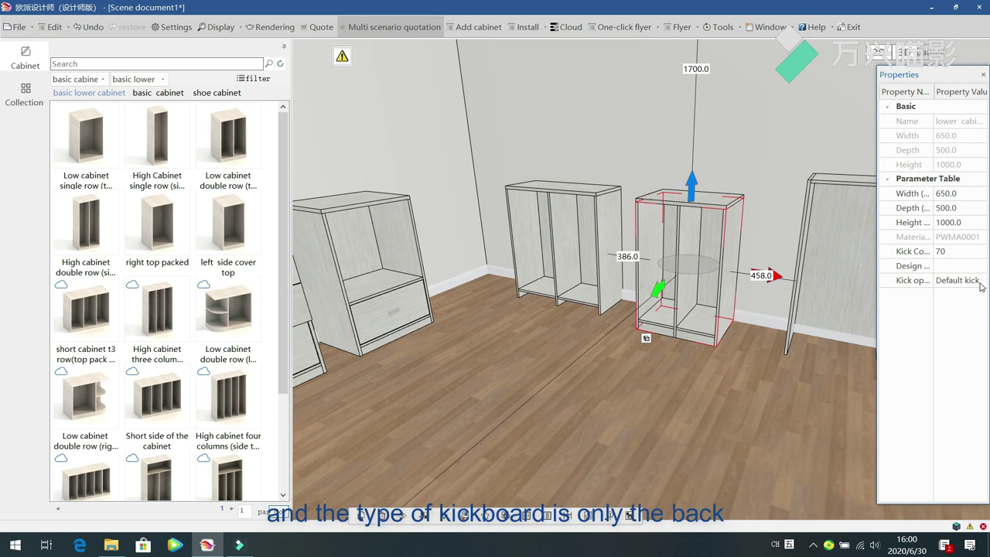
pyautogui.click(979, 283)
pyautogui.click(955, 325)
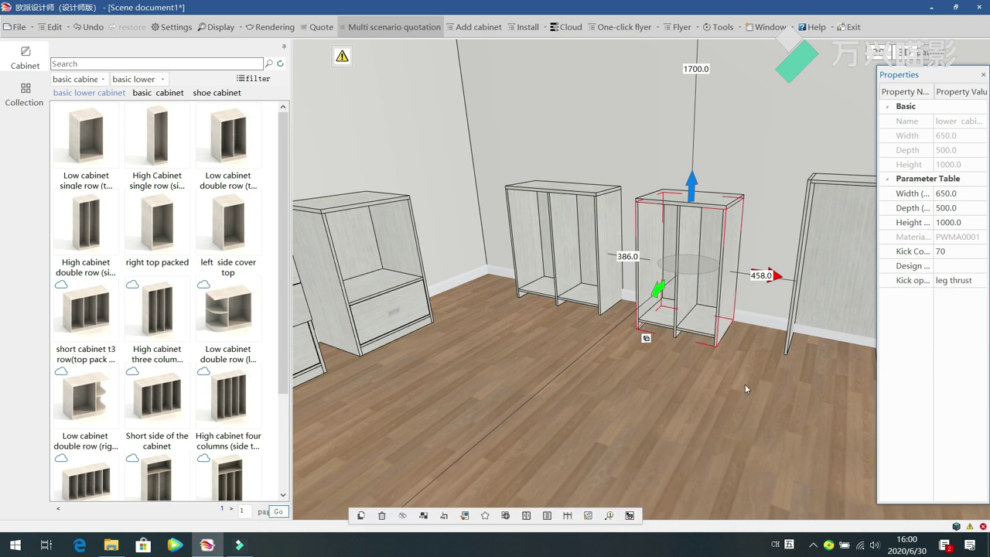
pyautogui.click(744, 383)
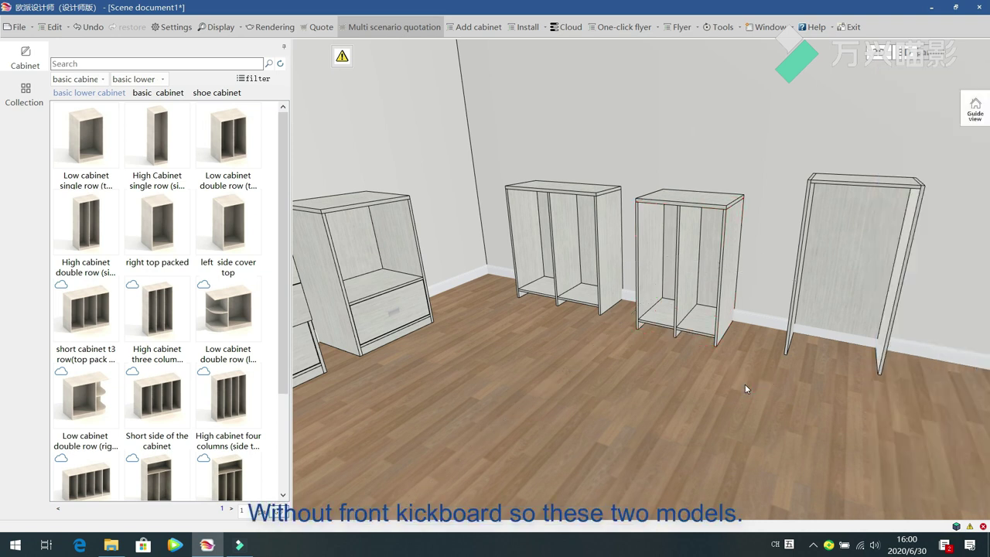
pyautogui.scroll(-2, 744, 383)
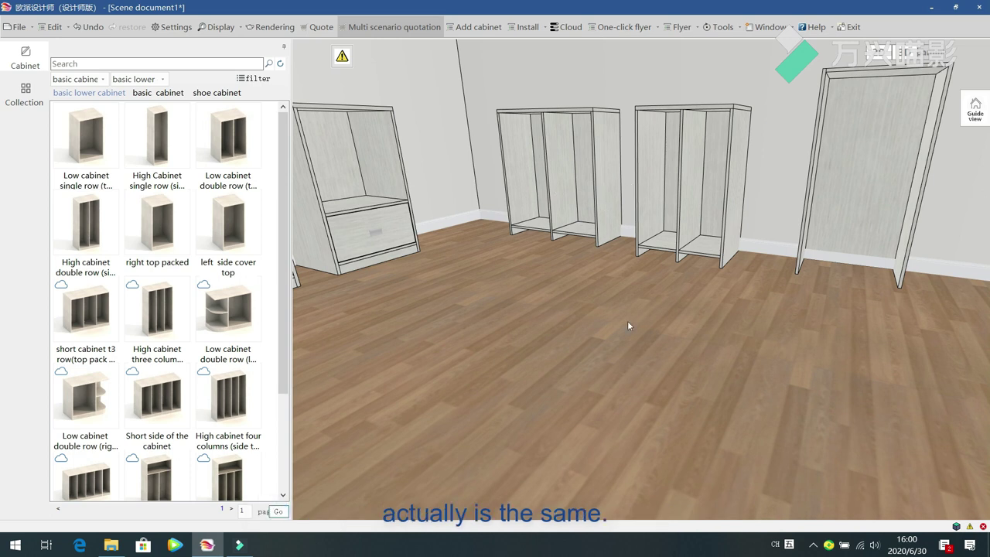
pyautogui.scroll(3, 625, 302)
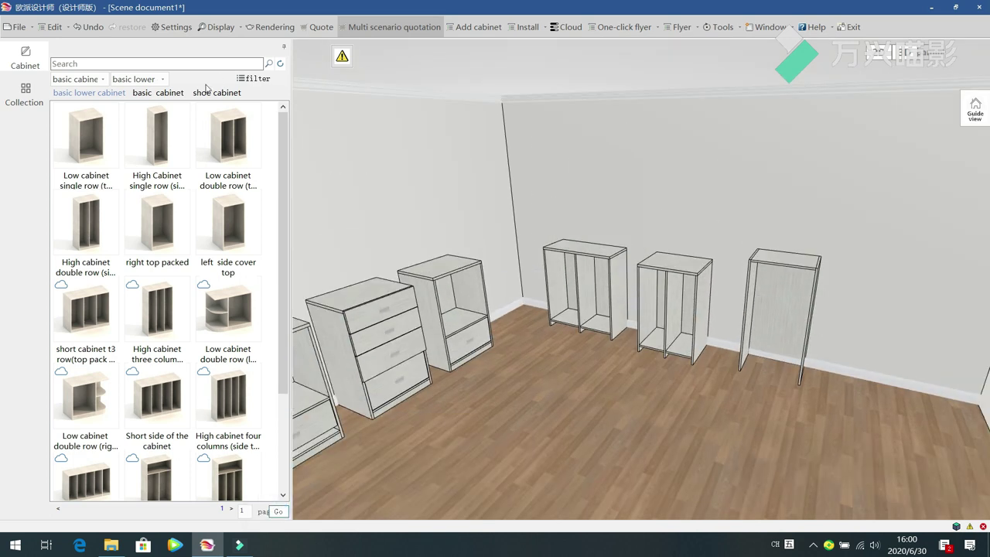
# Place the No floor side panel guide circle shoe cabinet between the high shoe cabinet and the stacked cabinets.
pyautogui.click(220, 92)
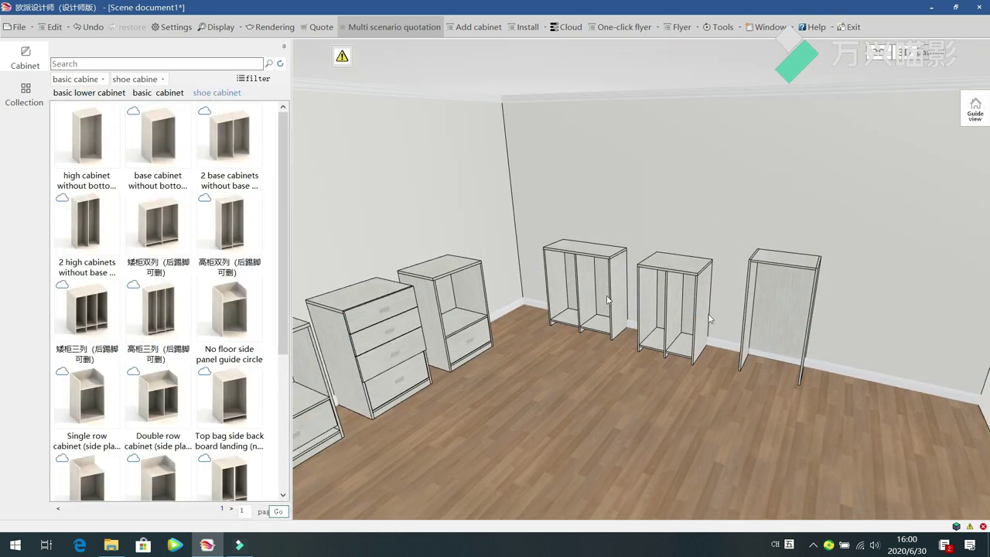
pyautogui.moveTo(762, 354); pyautogui.dragTo(407, 402)
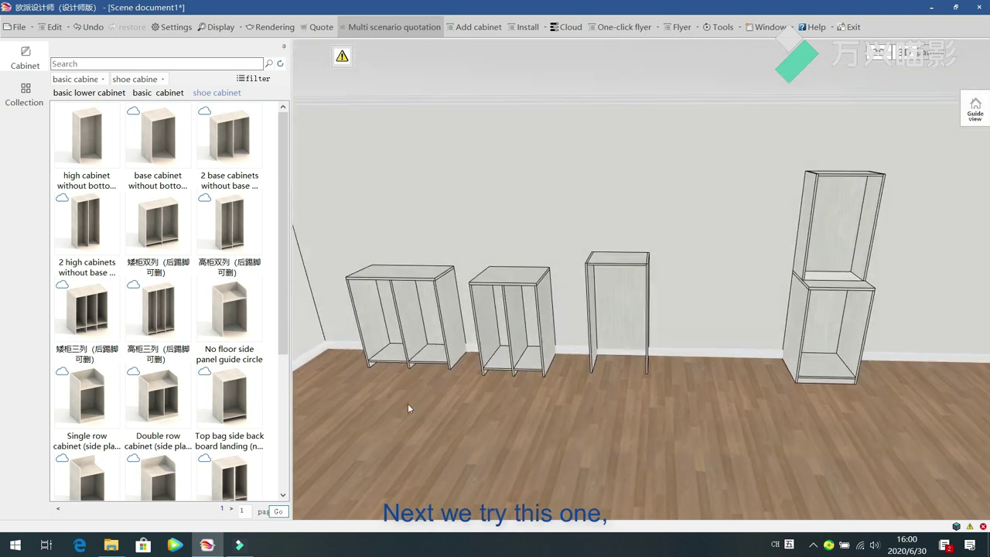
pyautogui.moveTo(242, 329); pyautogui.dragTo(713, 340)
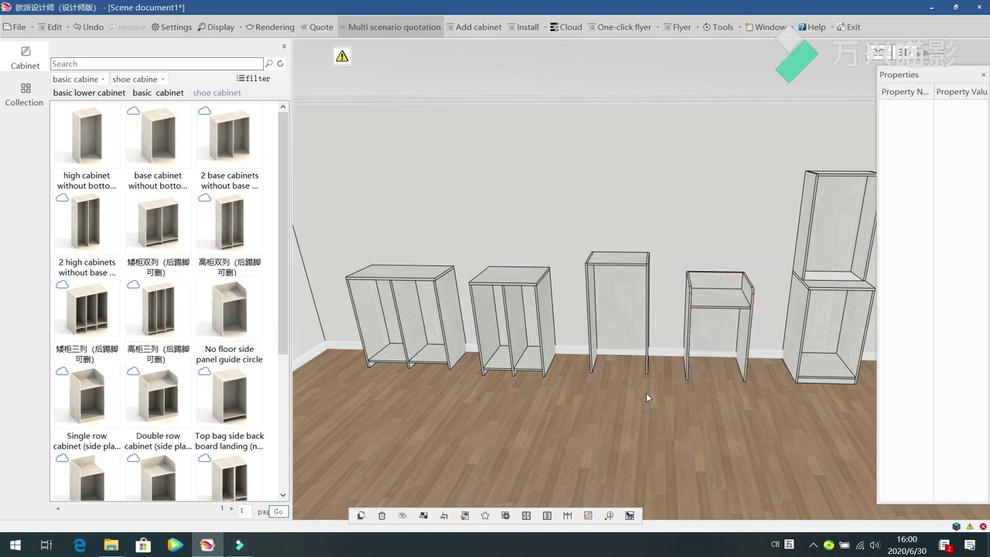
pyautogui.scroll(2, 645, 392)
pyautogui.scroll(2, 647, 397)
pyautogui.scroll(-2, 647, 397)
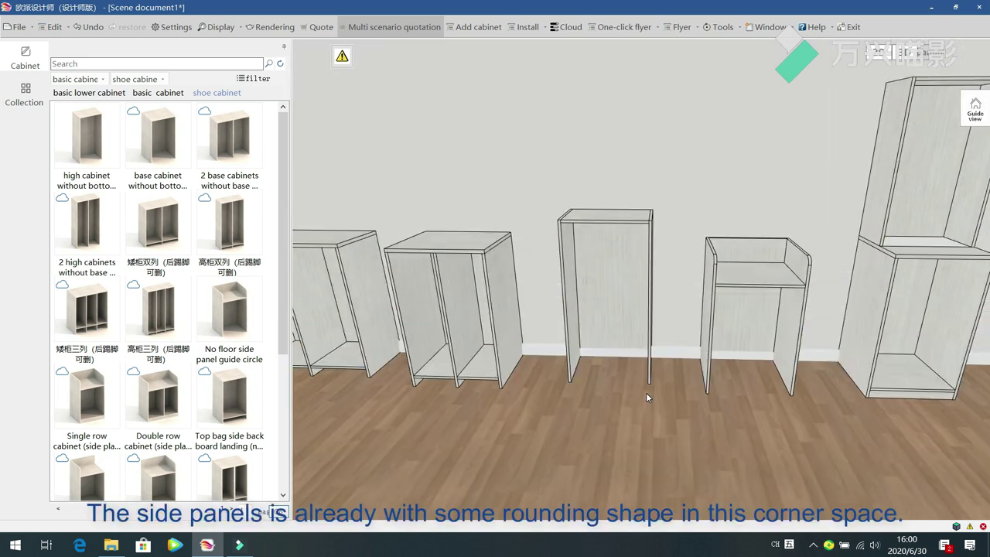
# Keep the upper forward rounding style on the new shoe cabinet's right side panel and set its rounding radius to 100.
pyautogui.click(805, 265)
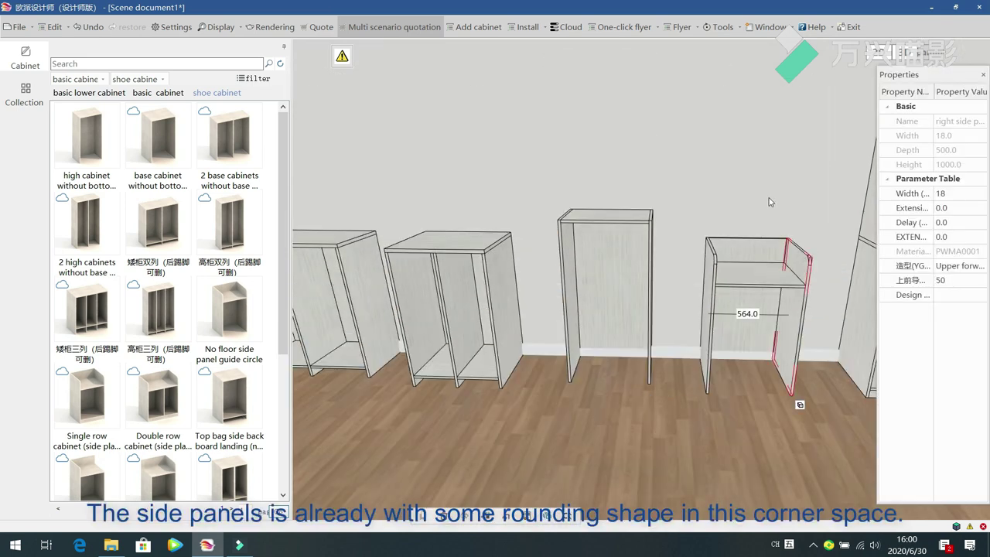
pyautogui.click(764, 191)
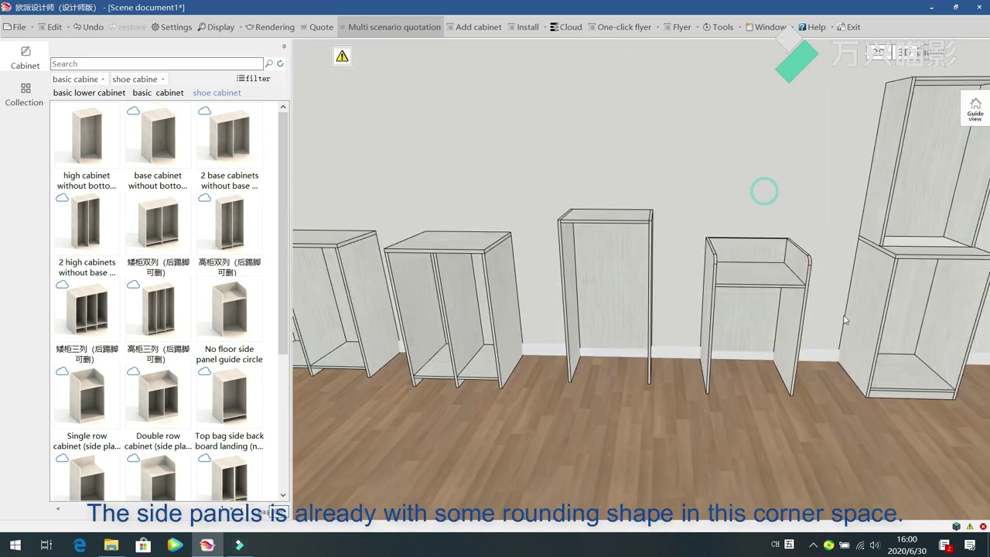
pyautogui.click(803, 268)
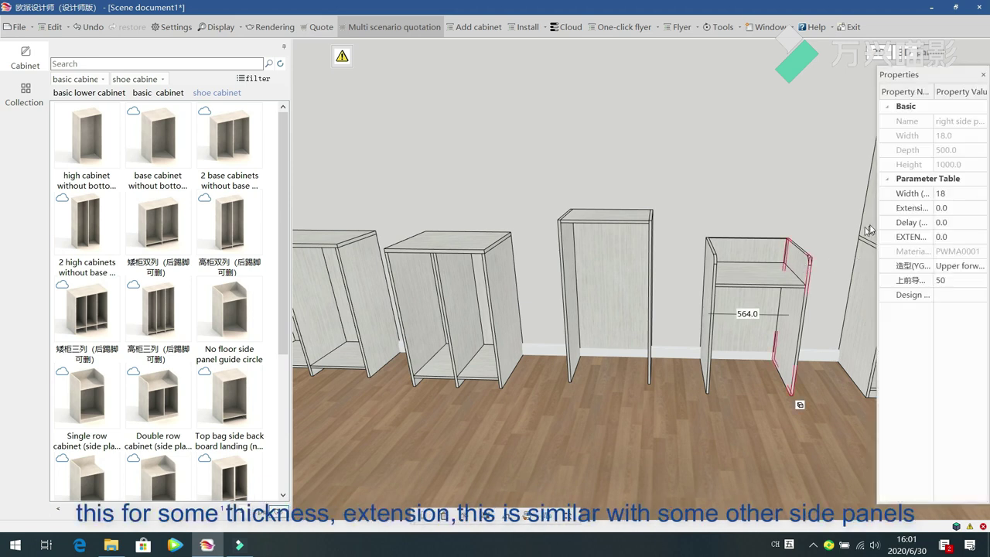
pyautogui.moveTo(877, 226); pyautogui.dragTo(829, 222)
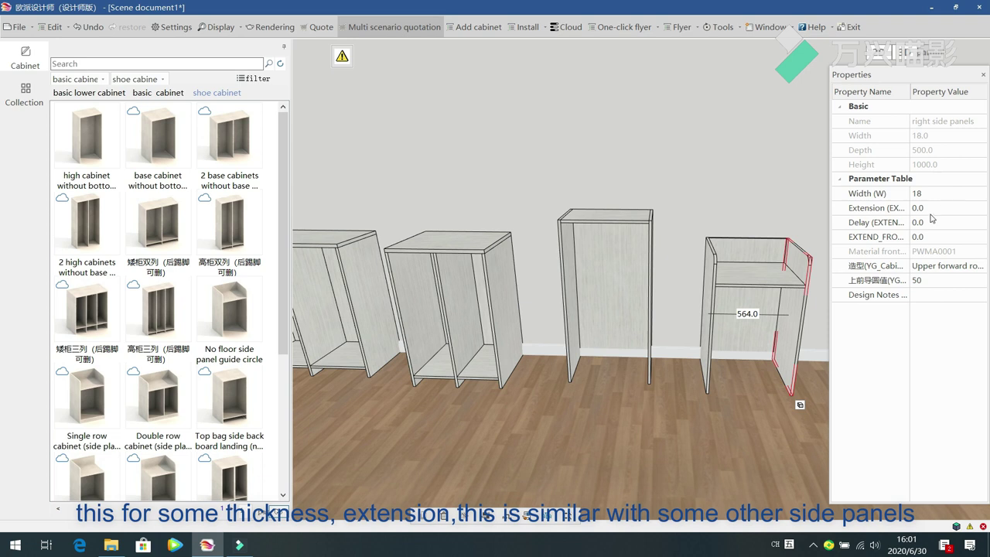
pyautogui.click(971, 272)
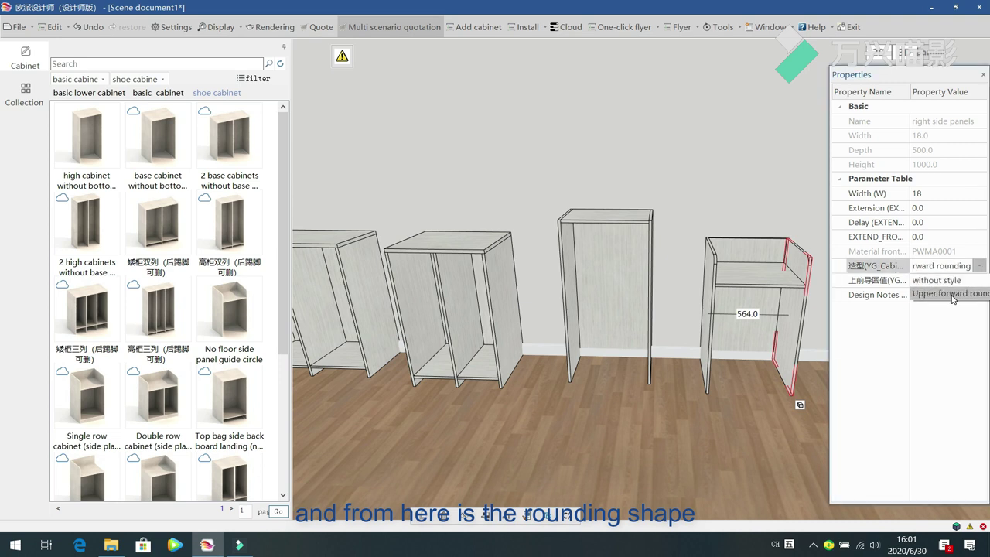
pyautogui.click(953, 294)
pyautogui.click(965, 283)
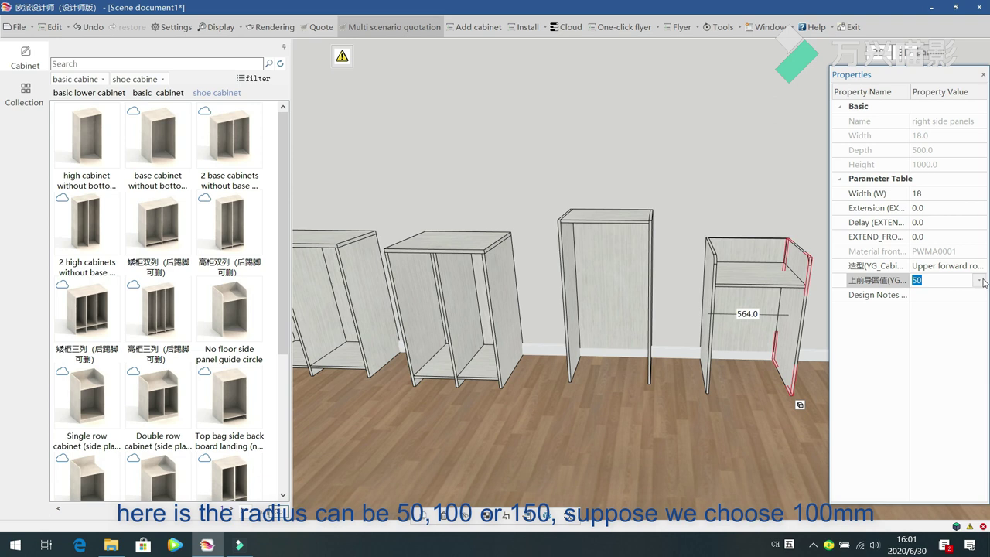
pyautogui.click(981, 280)
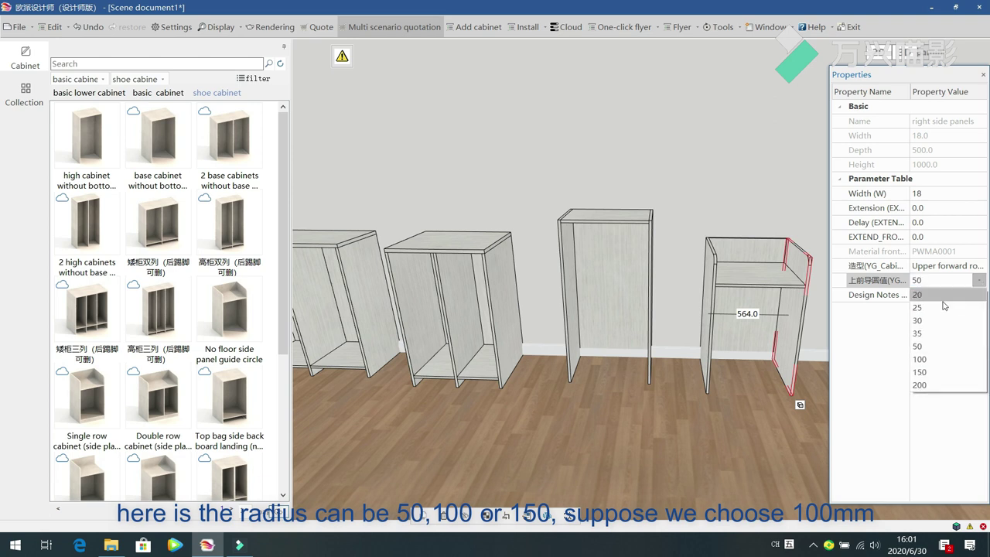
pyautogui.click(940, 359)
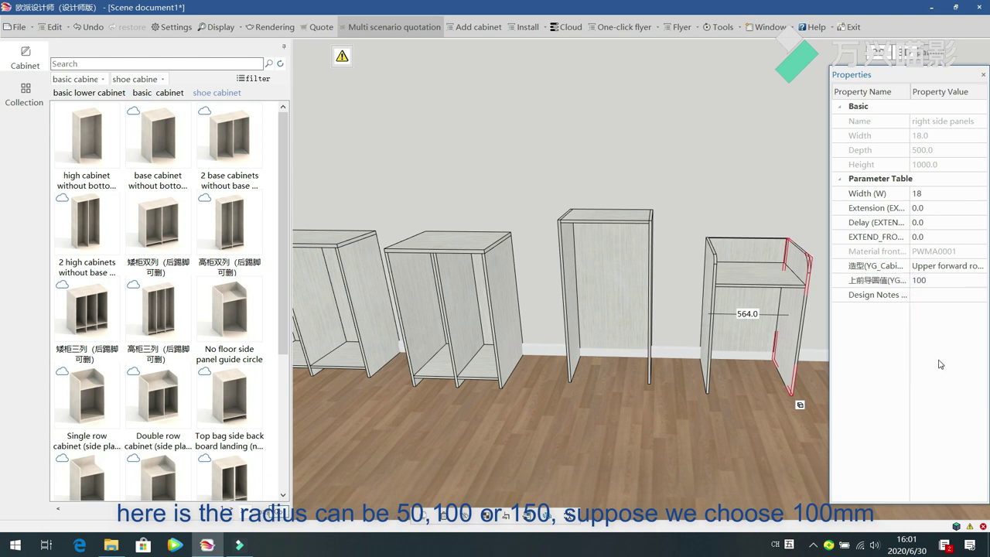
pyautogui.click(656, 427)
pyautogui.moveTo(775, 442); pyautogui.dragTo(775, 430, button='middle')
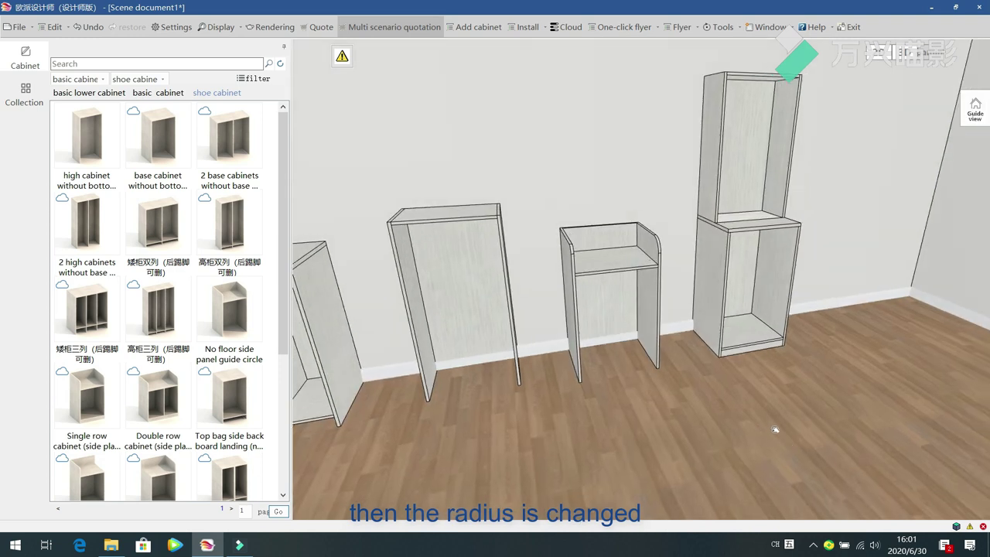
# Change the style of the shoe cabinet's right side panel to without style and inspect its upper front corner.
pyautogui.click(648, 313)
pyautogui.click(985, 267)
pyautogui.click(979, 266)
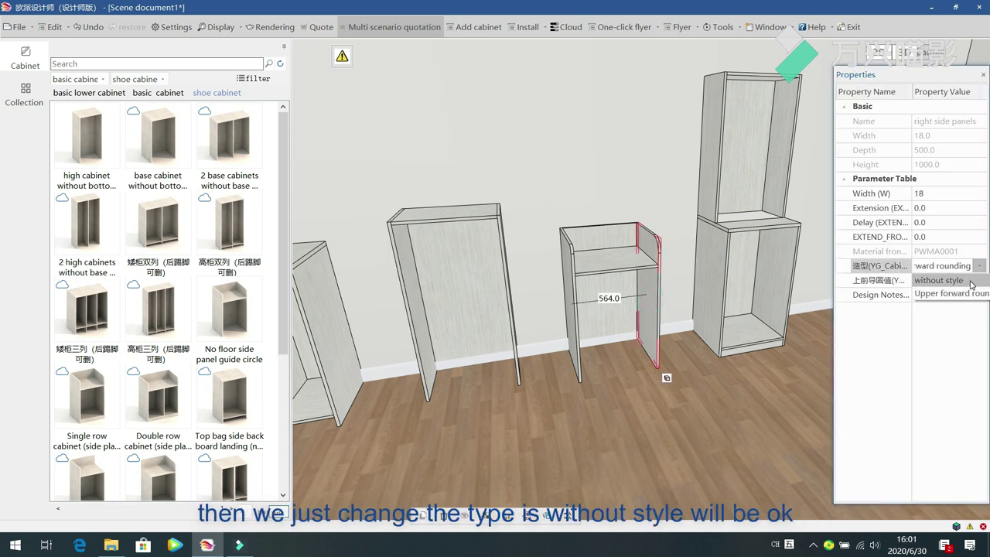
pyautogui.click(970, 282)
pyautogui.click(976, 269)
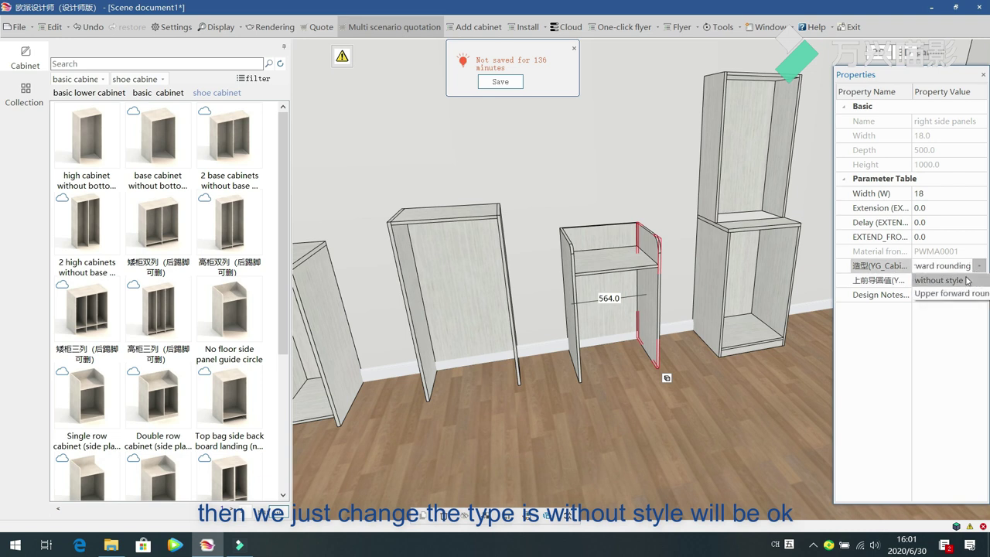
pyautogui.click(945, 281)
pyautogui.click(670, 434)
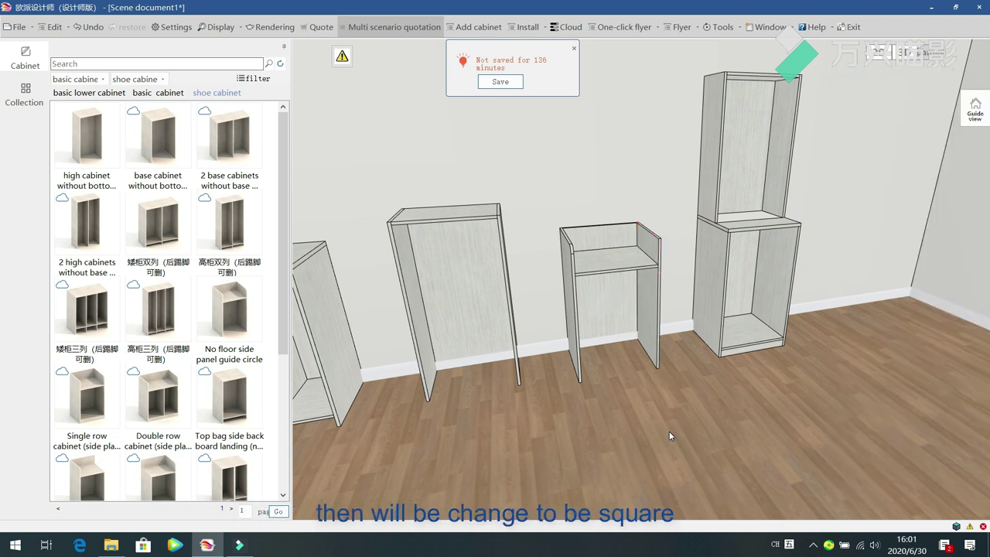
pyautogui.moveTo(741, 406); pyautogui.dragTo(699, 423, button='middle')
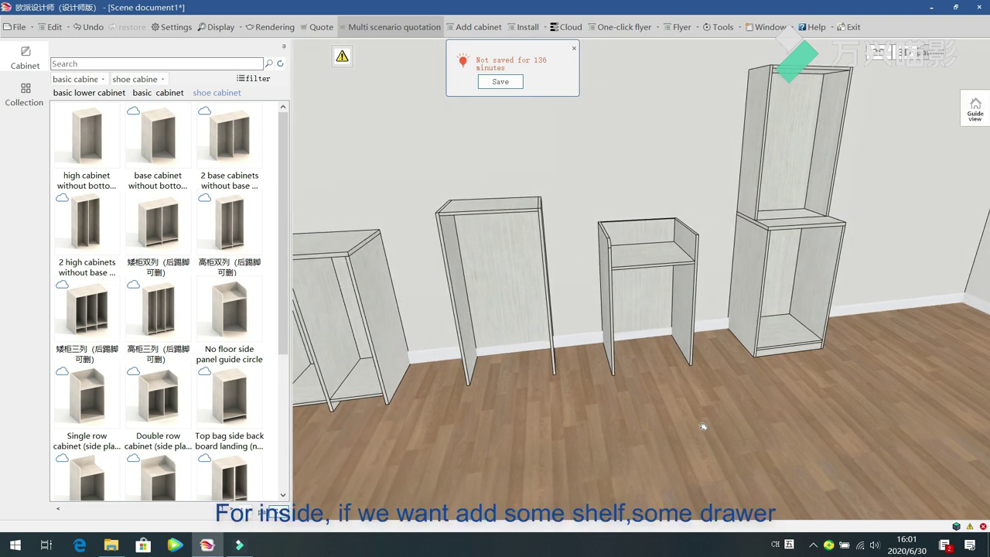
# Browse the function components for the whole shoe cabinet, checking the Layer riser, lighting system, pants rack and Storage series categories.
pyautogui.doubleClick(650, 280)
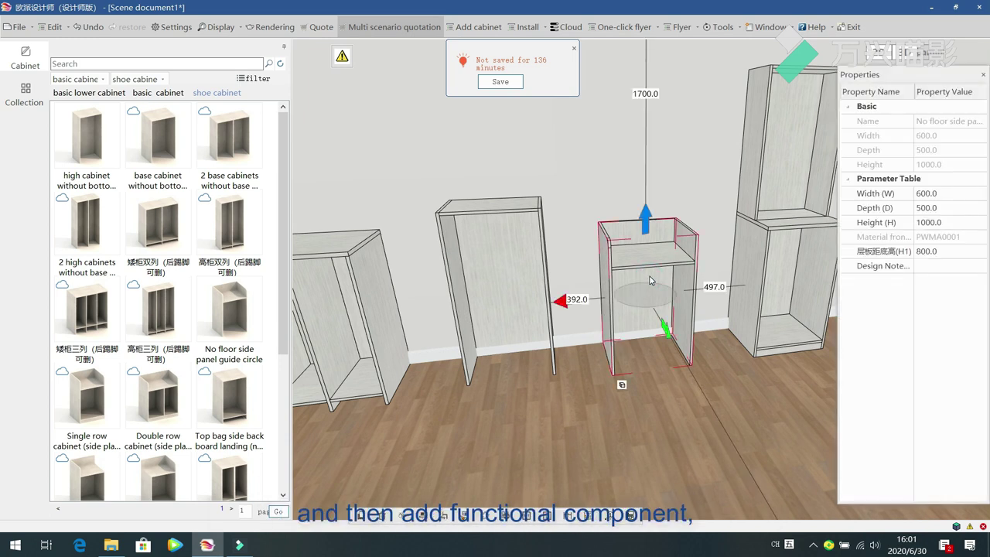
pyautogui.rightClick(649, 280)
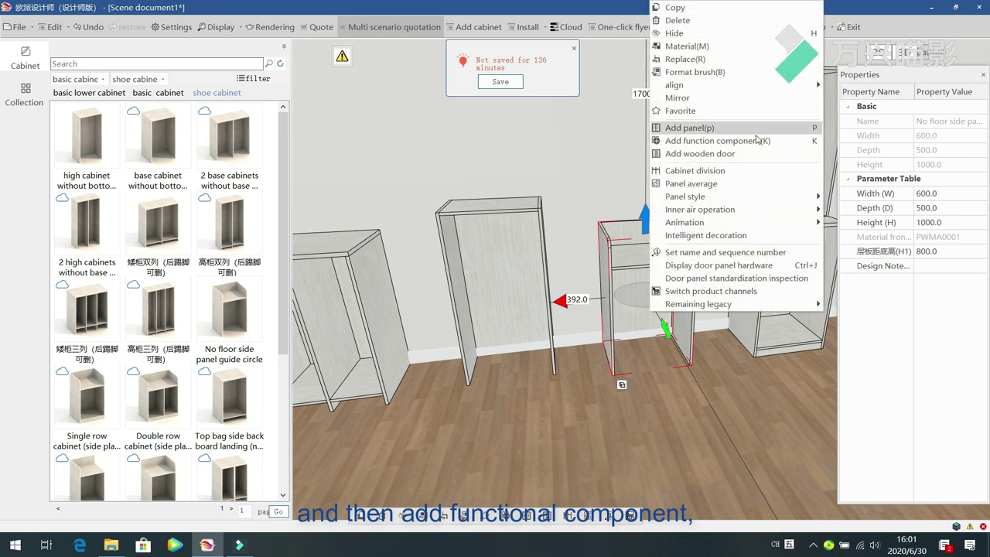
pyautogui.click(696, 141)
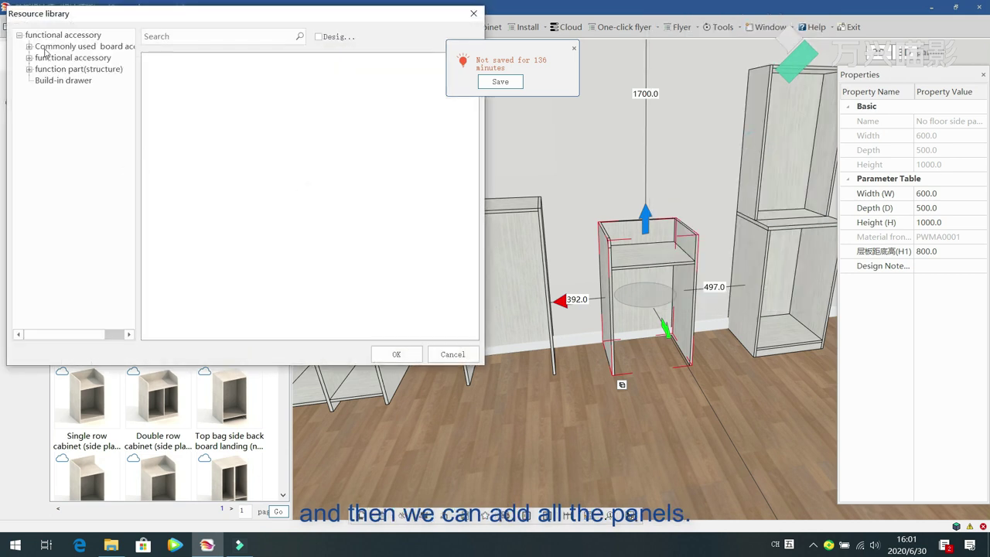
pyautogui.doubleClick(45, 53)
pyautogui.click(64, 57)
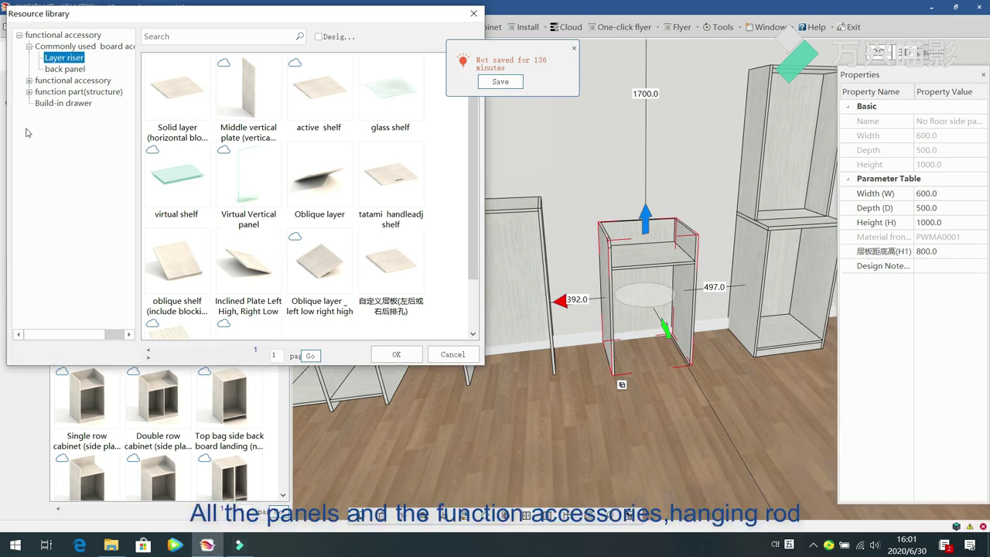
pyautogui.doubleClick(31, 81)
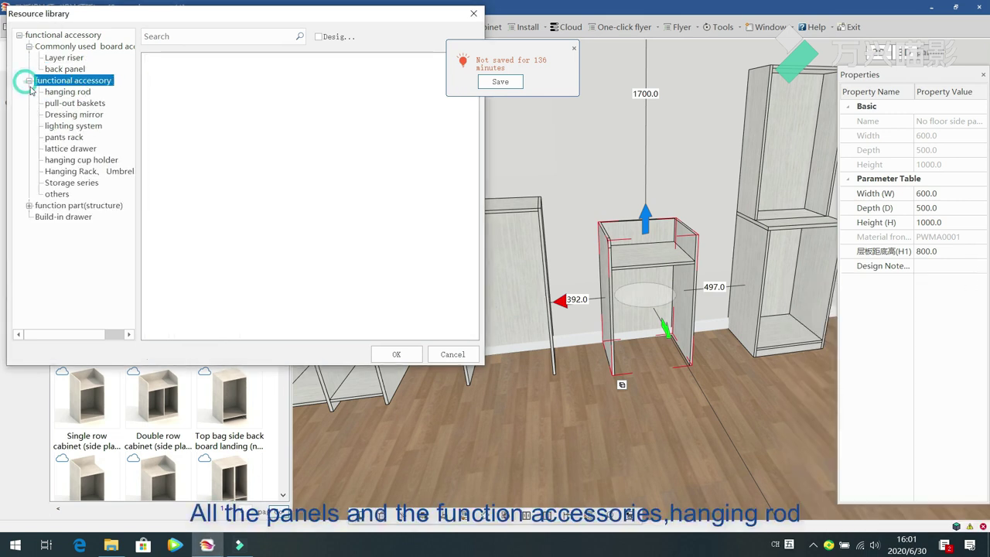
pyautogui.click(74, 126)
pyautogui.click(77, 139)
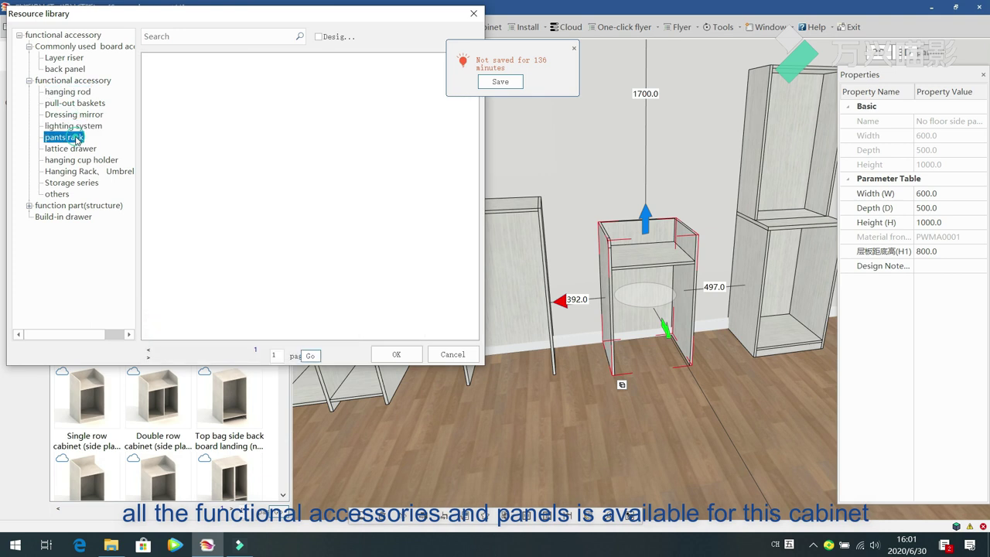
pyautogui.click(81, 184)
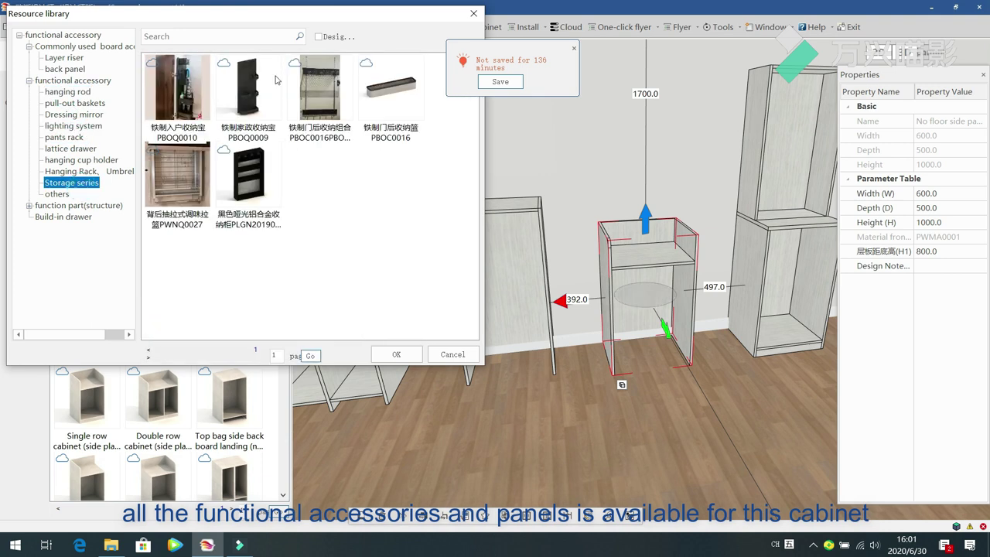
pyautogui.click(473, 13)
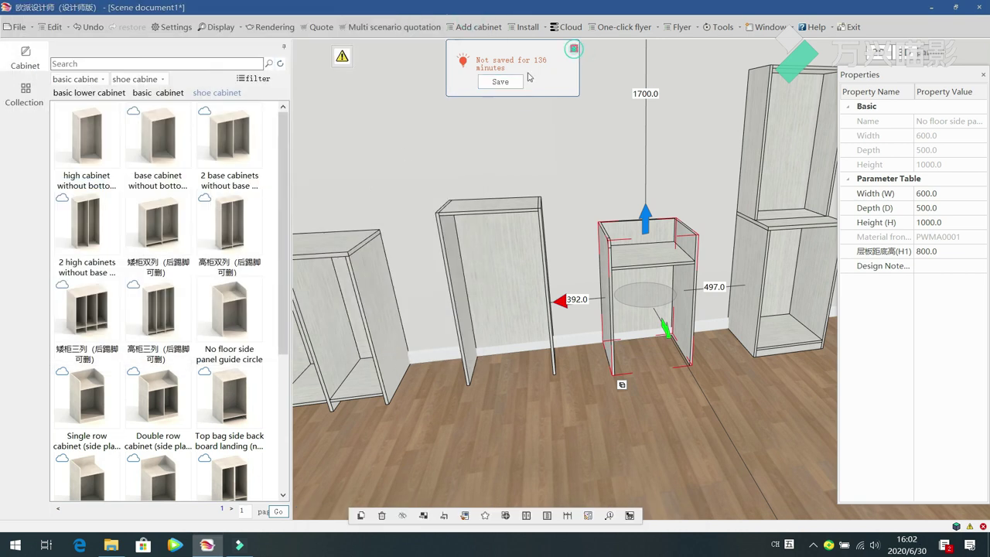
pyautogui.click(573, 48)
# Look through the remaining shoe cabinet models and return to the basic lower cabinet models.
pyautogui.click(226, 245)
pyautogui.scroll(-3, 226, 244)
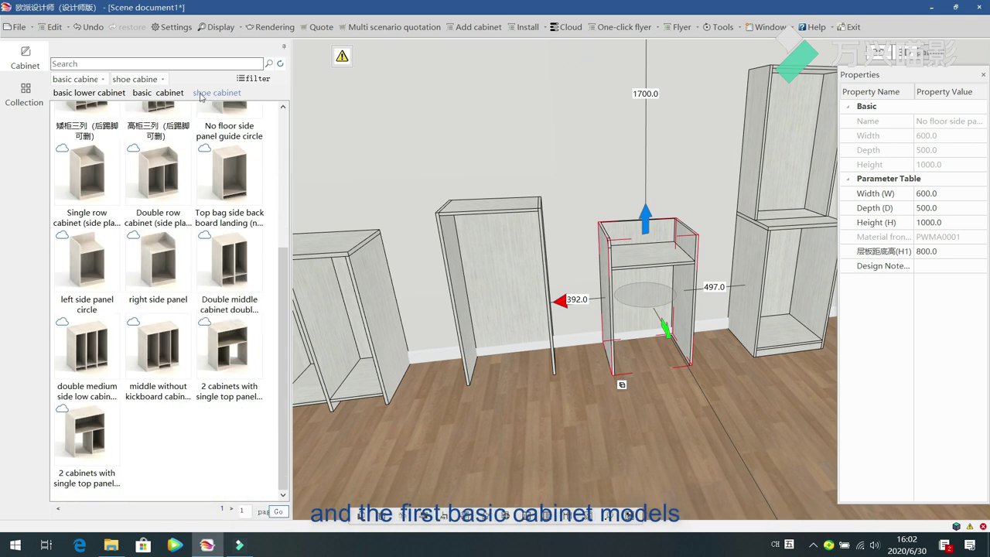
pyautogui.click(77, 79)
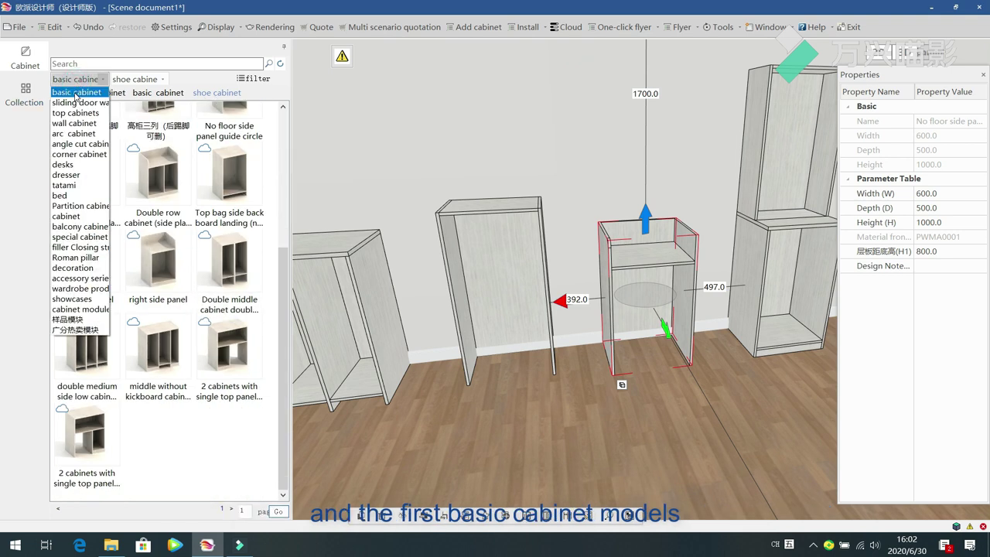
pyautogui.click(76, 92)
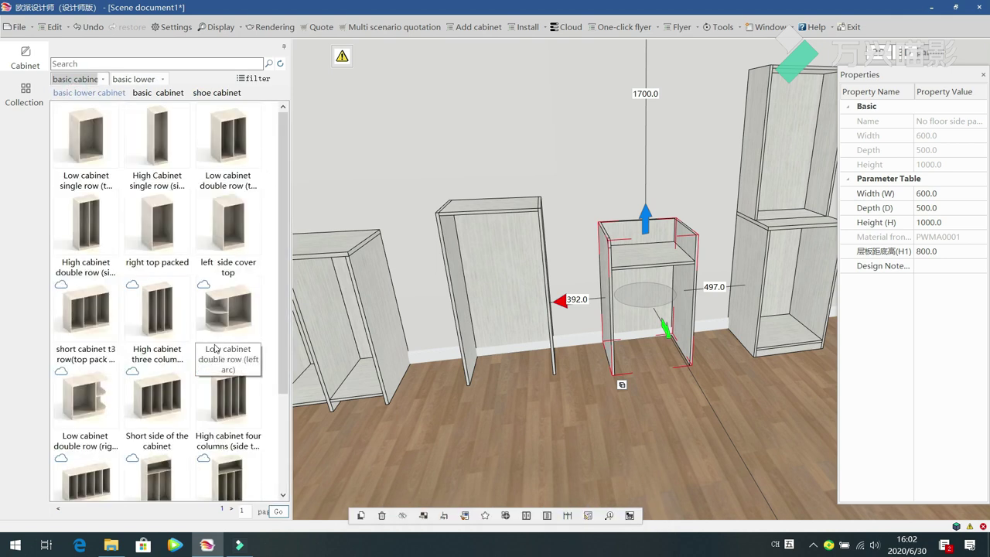
pyautogui.click(576, 429)
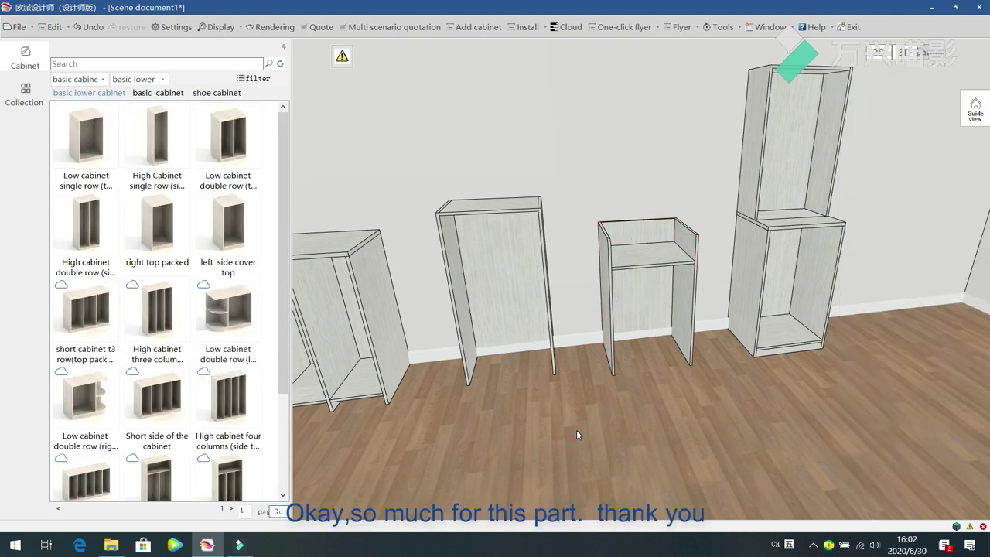